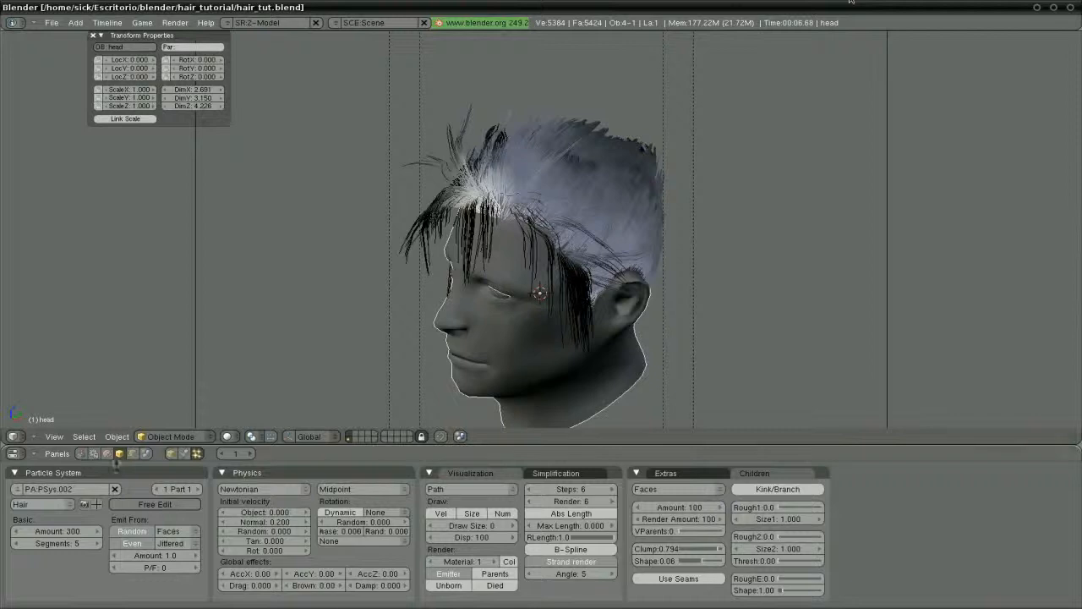
# Rename the head's second material from Material.001 to 'hair'
pyautogui.click(107, 454)
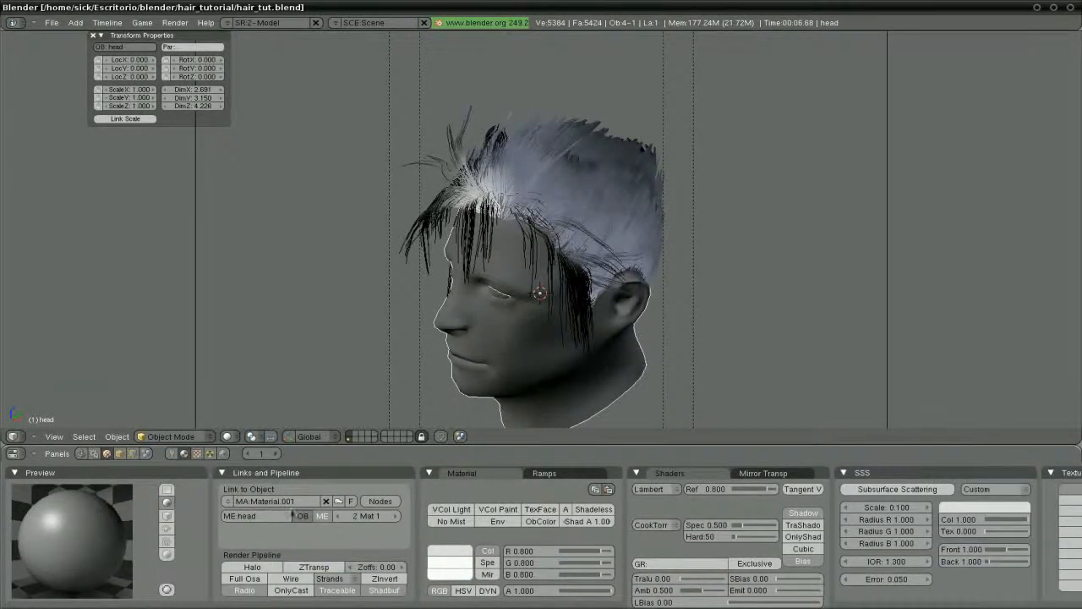
pyautogui.click(287, 502)
pyautogui.write('h')
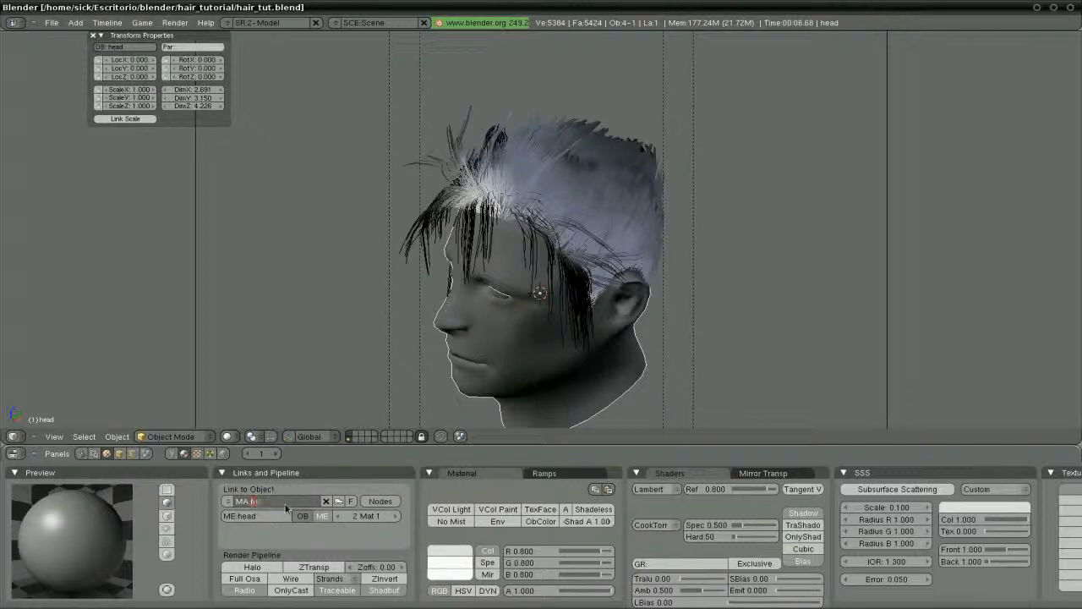
pyautogui.write('air')
pyautogui.press('Return')
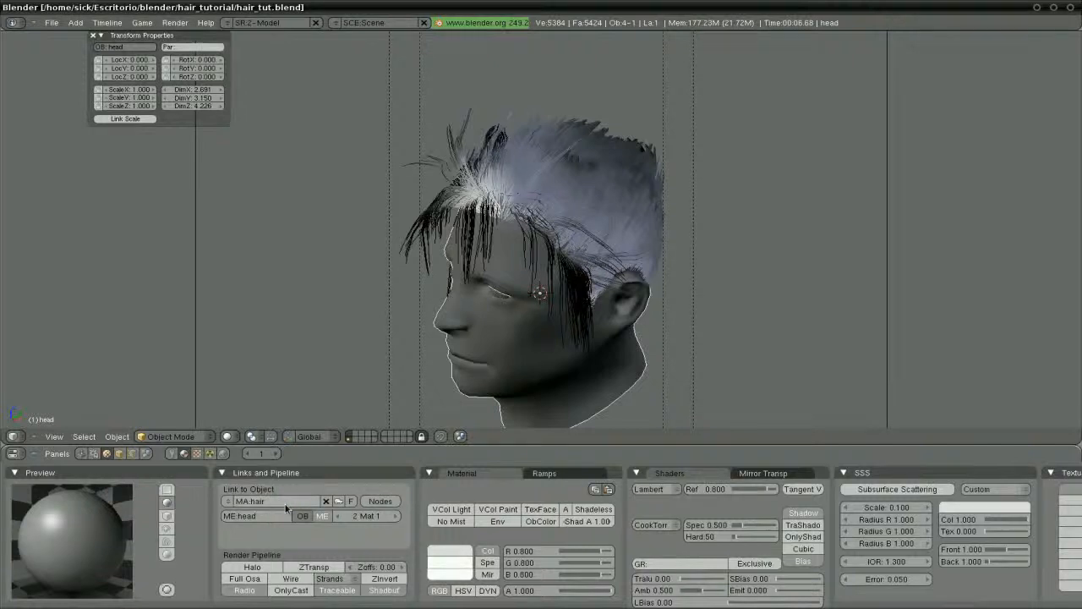
# Give the hair material a dark brown colour, then return to the particle settings
pyautogui.click(449, 554)
pyautogui.moveTo(445, 544); pyautogui.dragTo(440, 543)
pyautogui.click(467, 508)
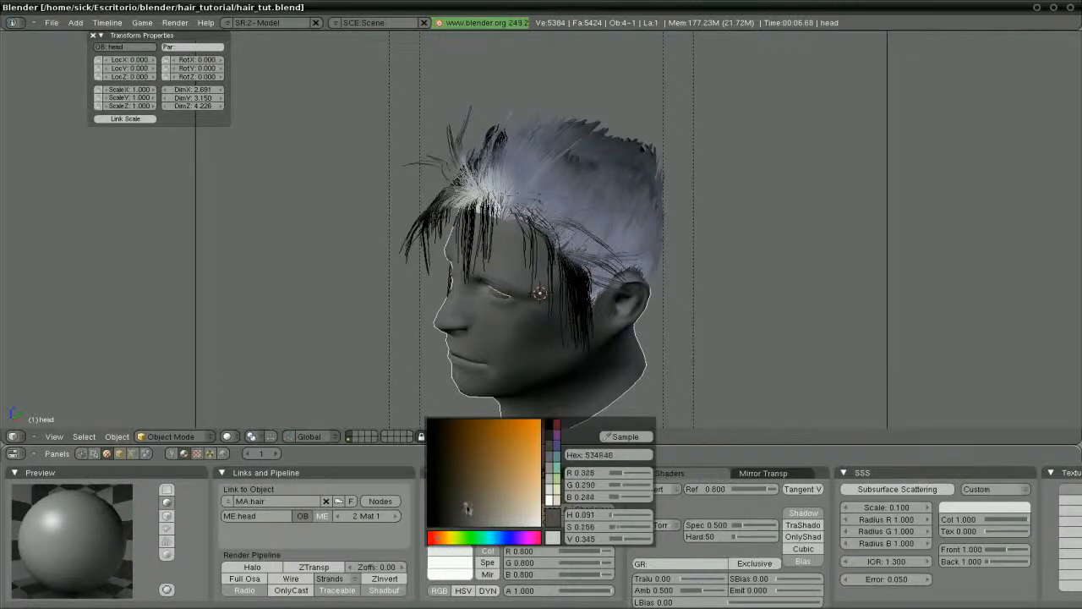
pyautogui.click(463, 495)
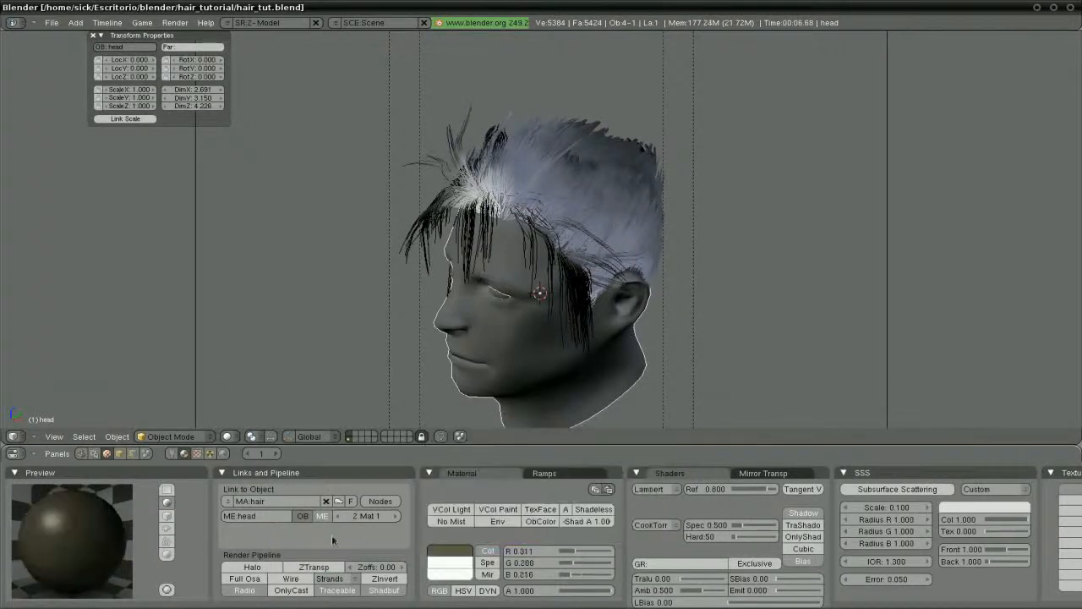
pyautogui.click(120, 455)
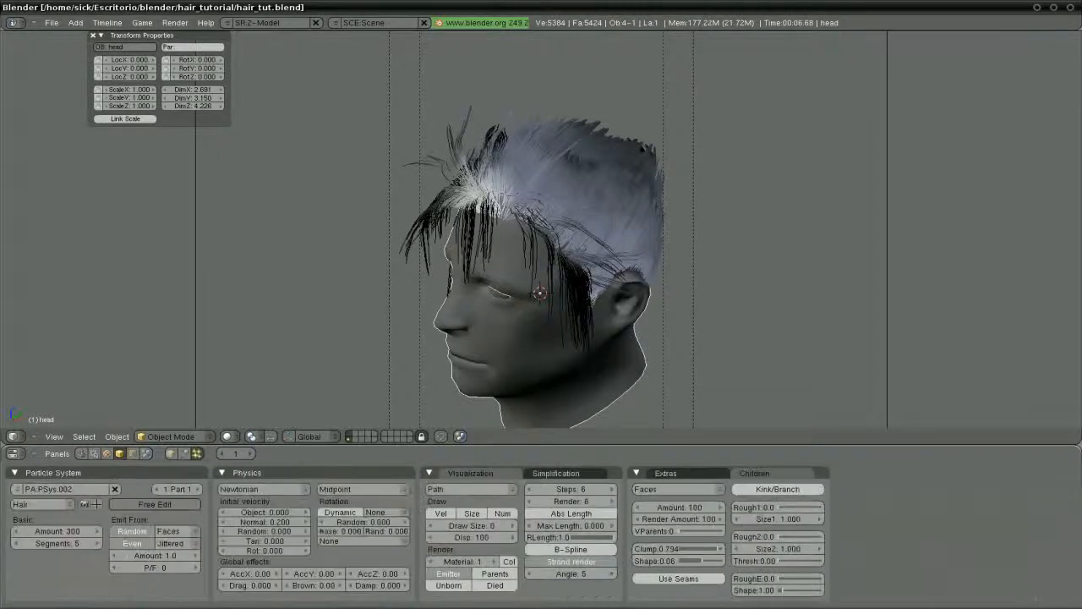
# Show viewport hair in the material colour and set the material preview to hair strands
pyautogui.click(508, 562)
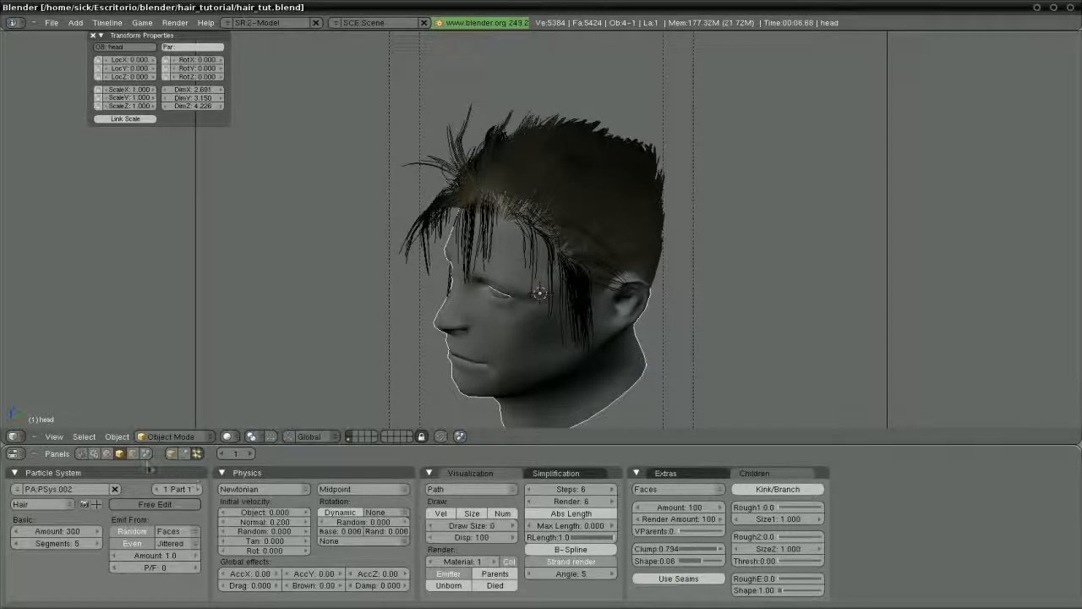
pyautogui.click(107, 455)
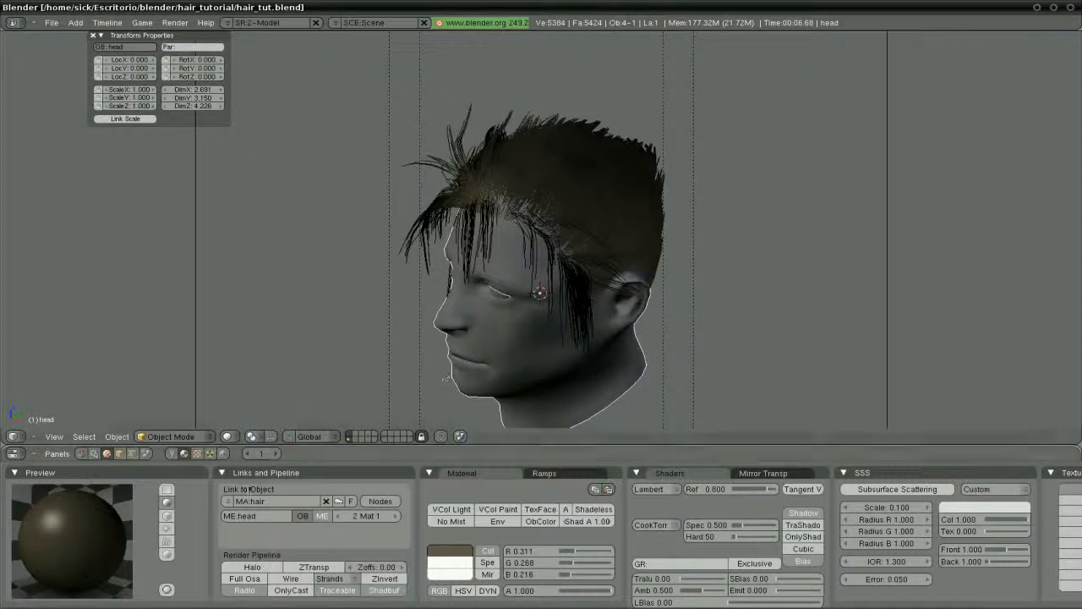
pyautogui.click(169, 544)
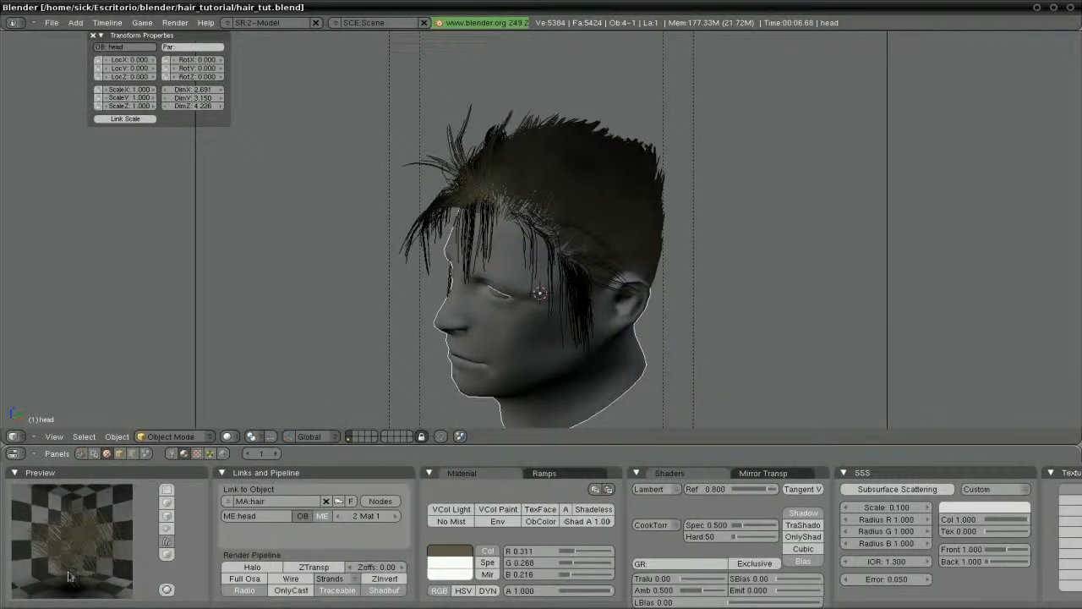
# Split the viewport area into two views
pyautogui.rightClick(784, 445)
pyautogui.click(765, 445)
pyautogui.click(793, 427)
# Make the right area a vertically aligned Buttons window showing Texture settings
pyautogui.click(804, 436)
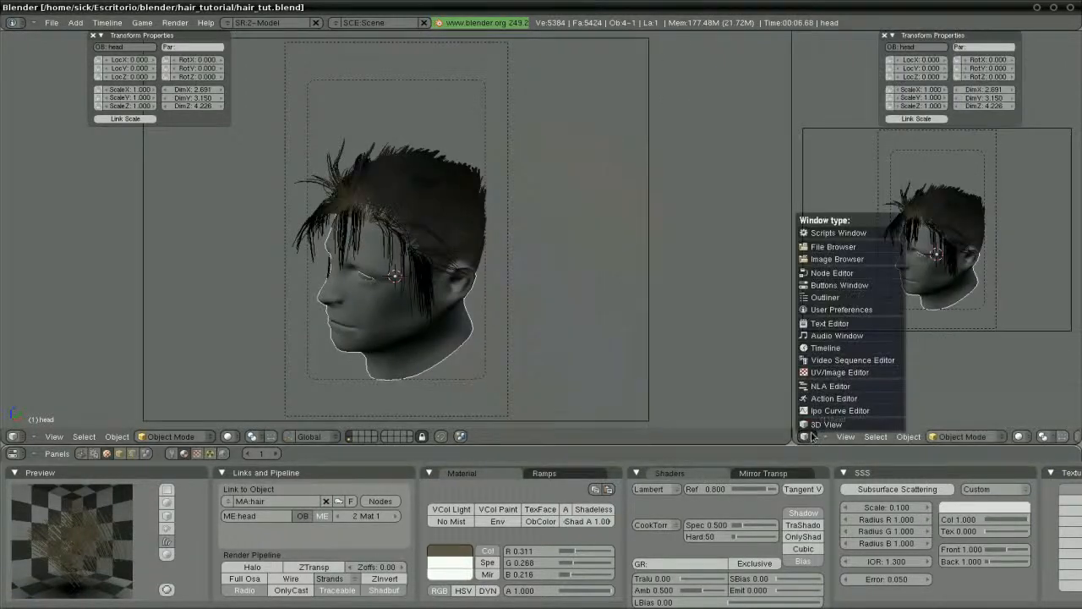
pyautogui.click(871, 286)
pyautogui.rightClick(871, 338)
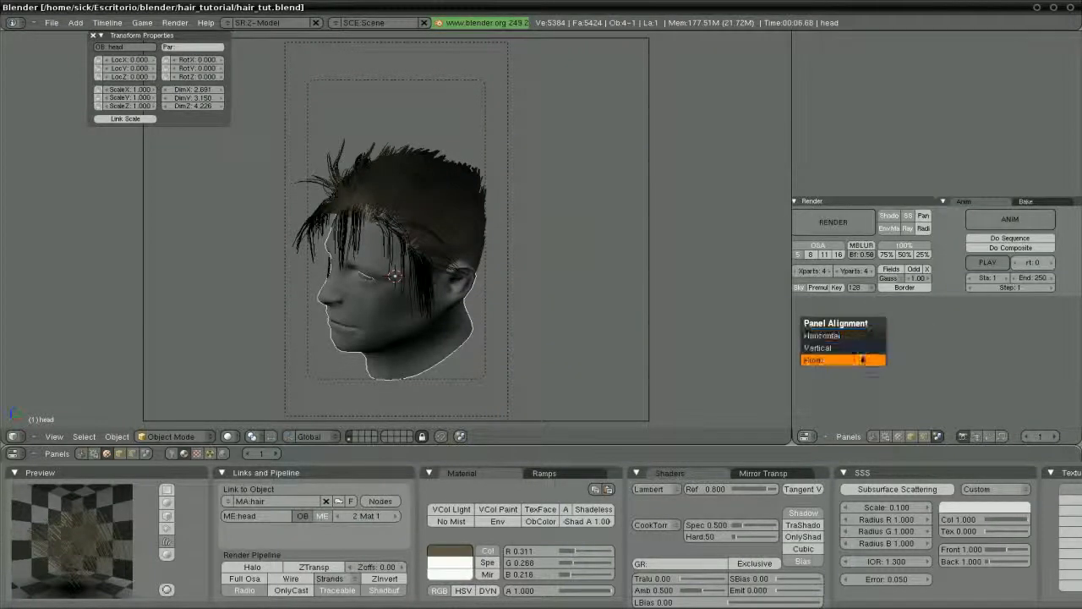
pyautogui.click(861, 347)
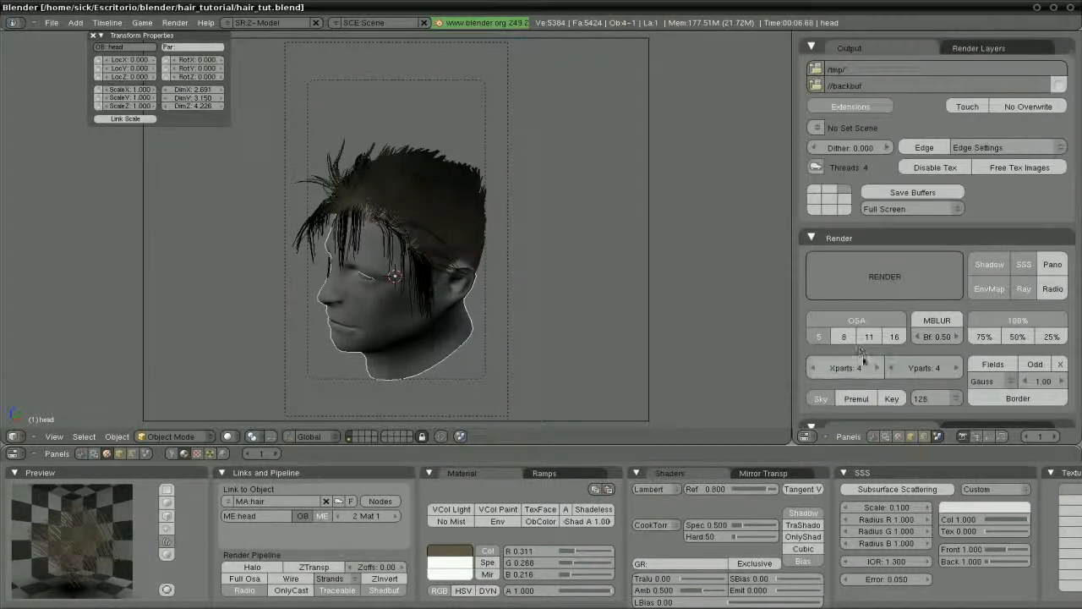
pyautogui.click(898, 436)
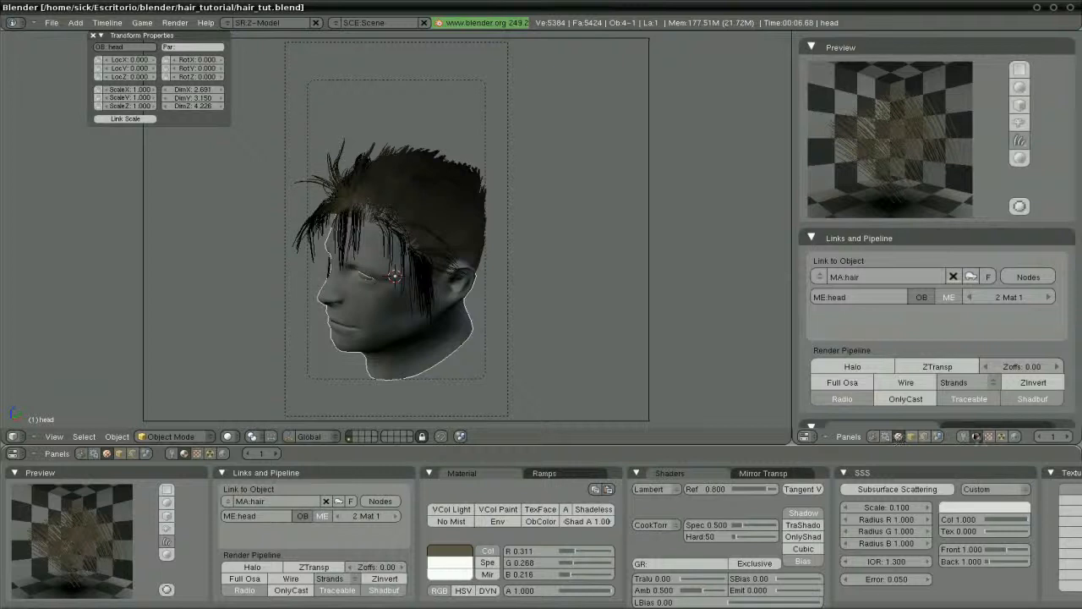
pyautogui.click(989, 436)
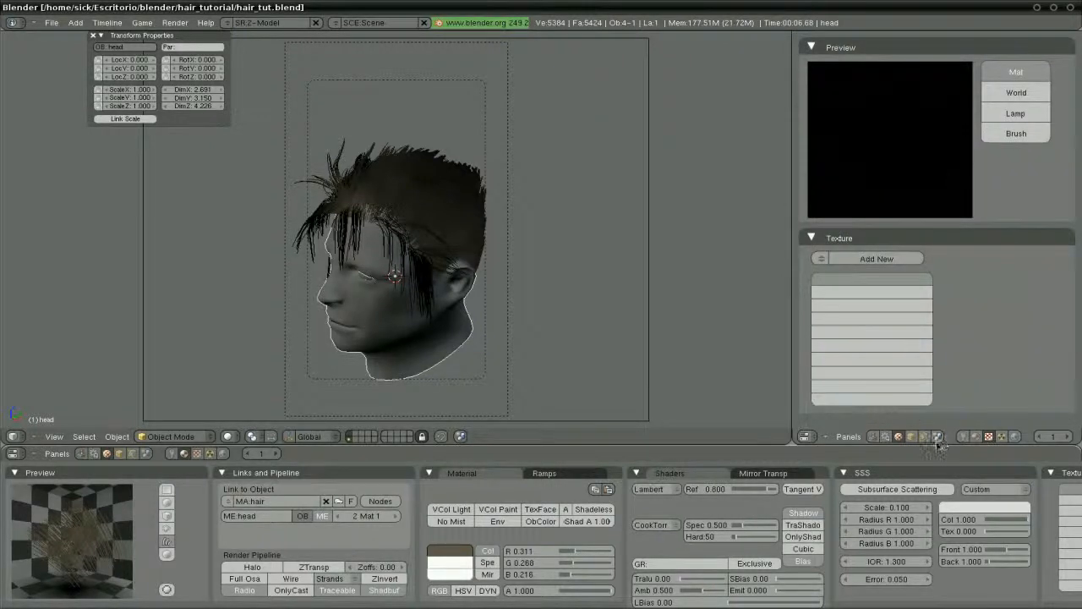
pyautogui.moveTo(932, 446); pyautogui.dragTo(932, 452)
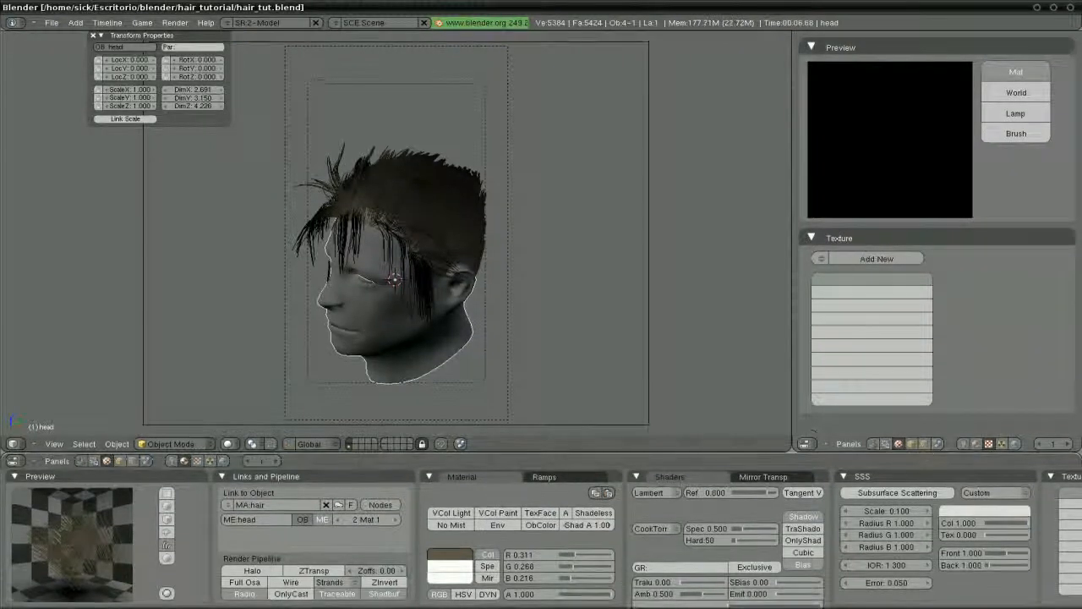
# Realign the lower panels horizontally and add a new texture Tex.001 to the hair material
pyautogui.rightClick(685, 528)
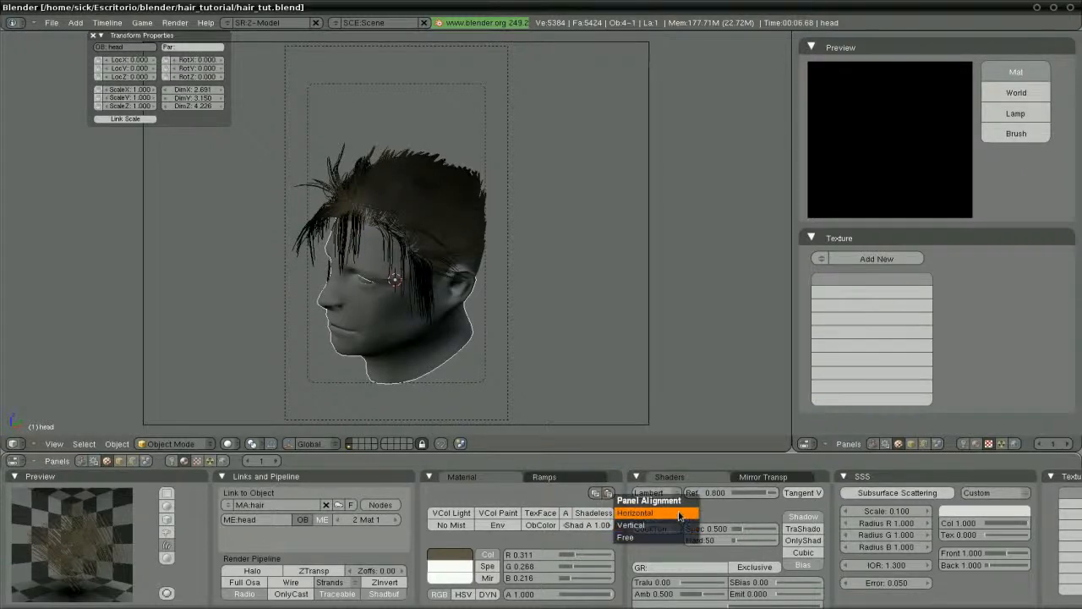
pyautogui.click(676, 519)
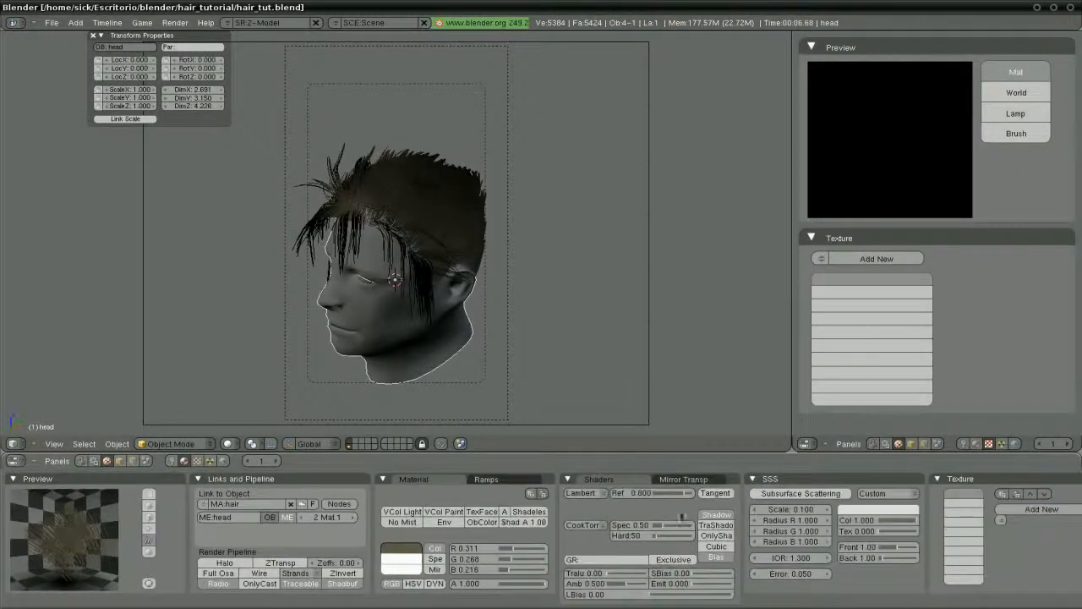
pyautogui.click(890, 259)
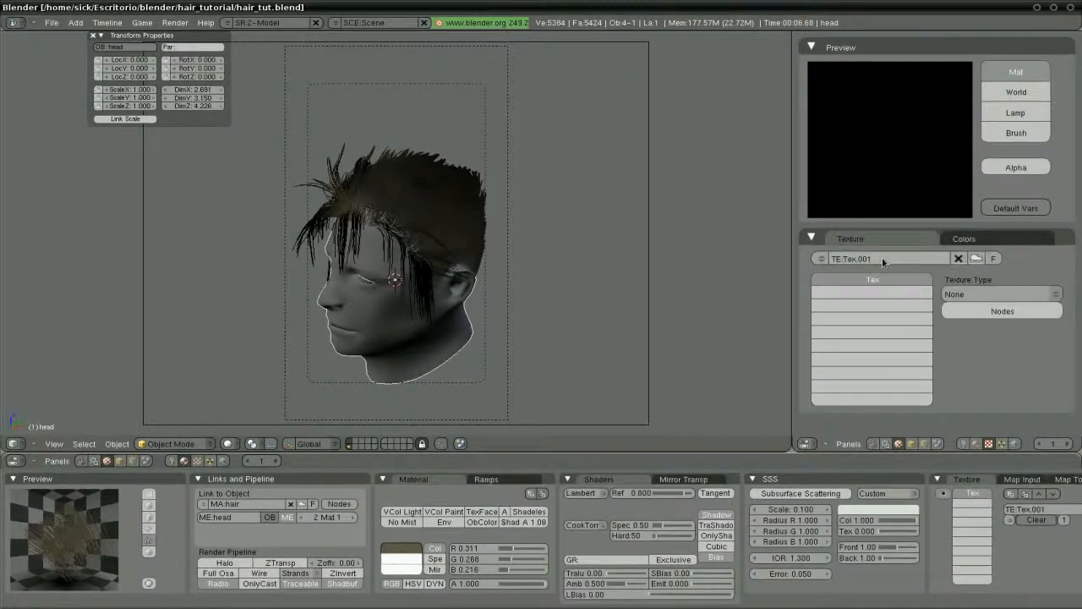
# Set the new texture's type to Blend and collapse its Blend panel
pyautogui.click(953, 294)
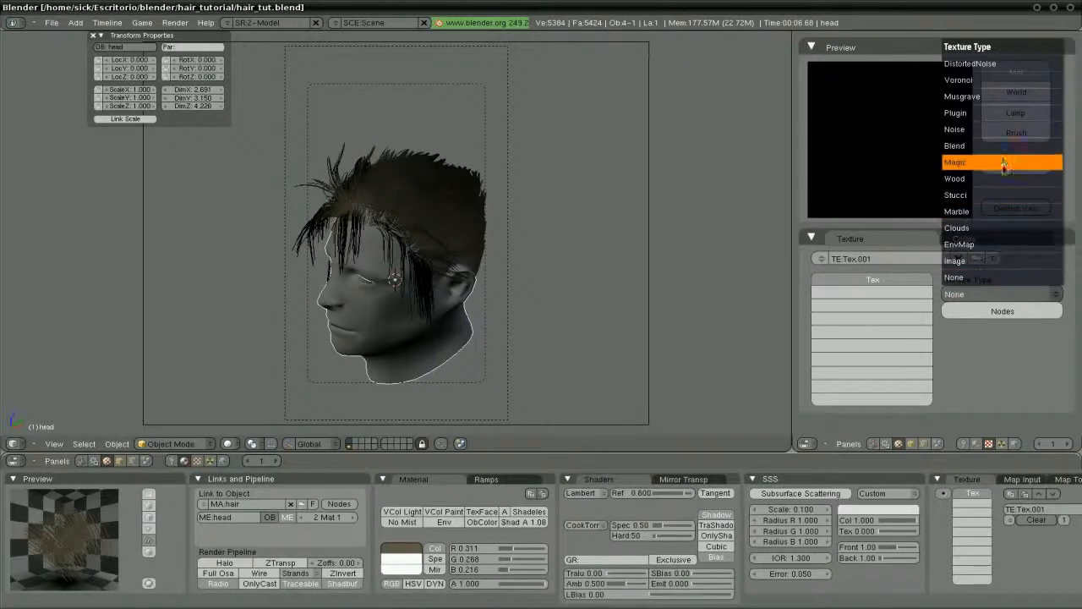
pyautogui.click(1003, 148)
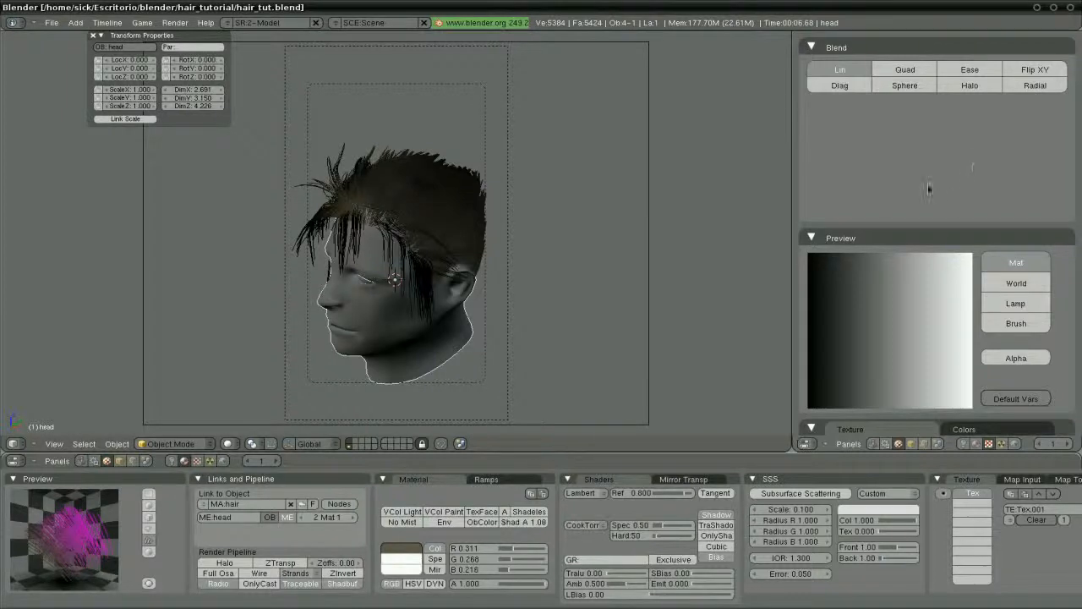
pyautogui.click(811, 47)
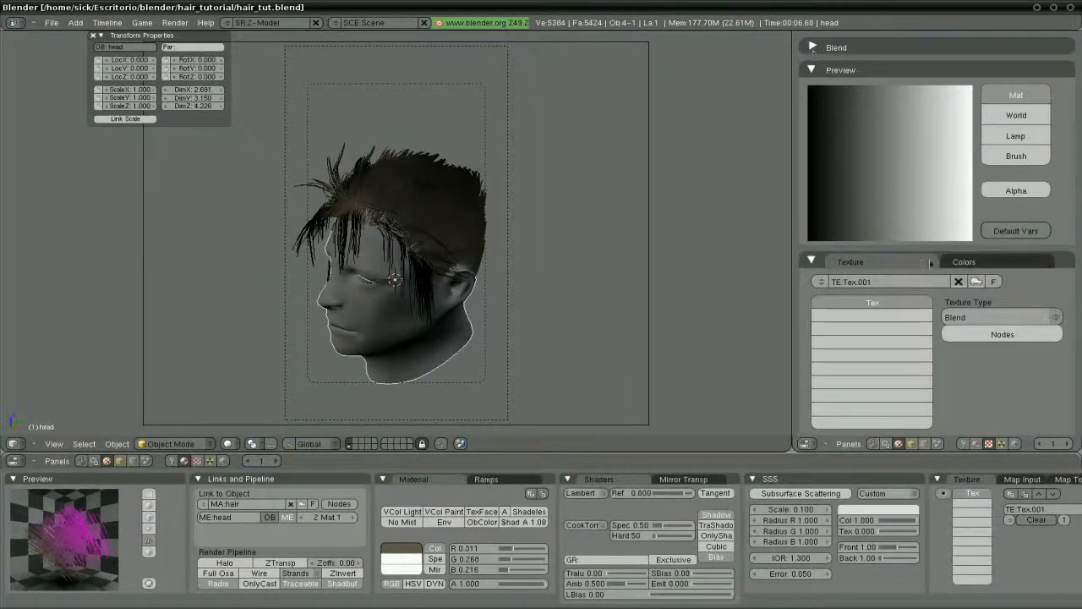
# Rename the texture to 'alpha' and group the SSS panel with the shader panels
pyautogui.click(885, 282)
pyautogui.press('BackSpace')
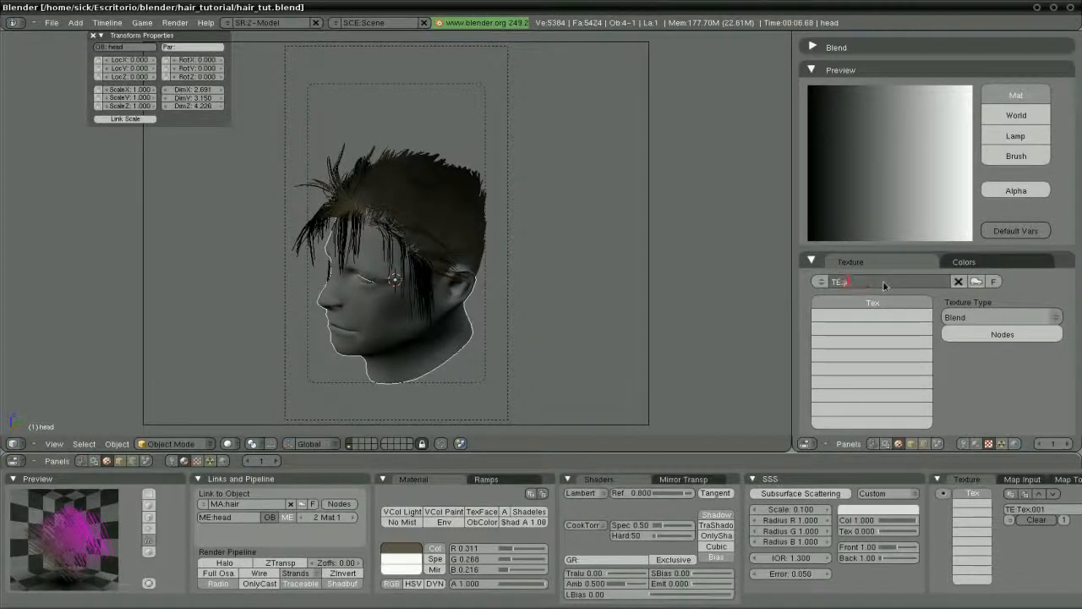
pyautogui.write('alpha')
pyautogui.press('Return')
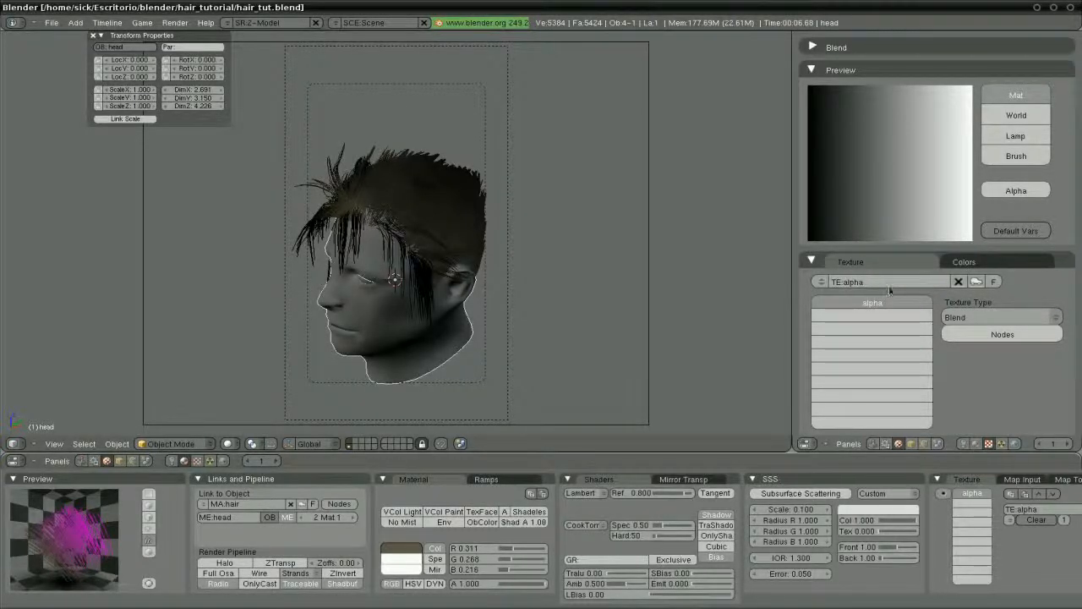
pyautogui.moveTo(820, 480); pyautogui.dragTo(666, 487)
pyautogui.moveTo(776, 482); pyautogui.dragTo(575, 479)
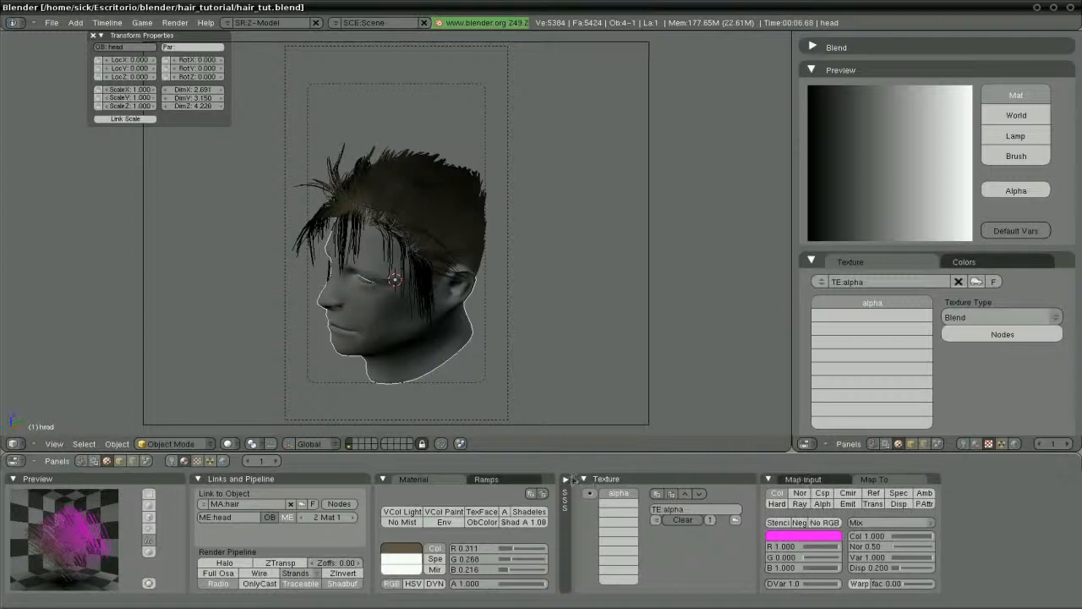
# Map the alpha texture by Strand to drive inverted Alph instead of Col, and enable ZTransp
pyautogui.click(803, 479)
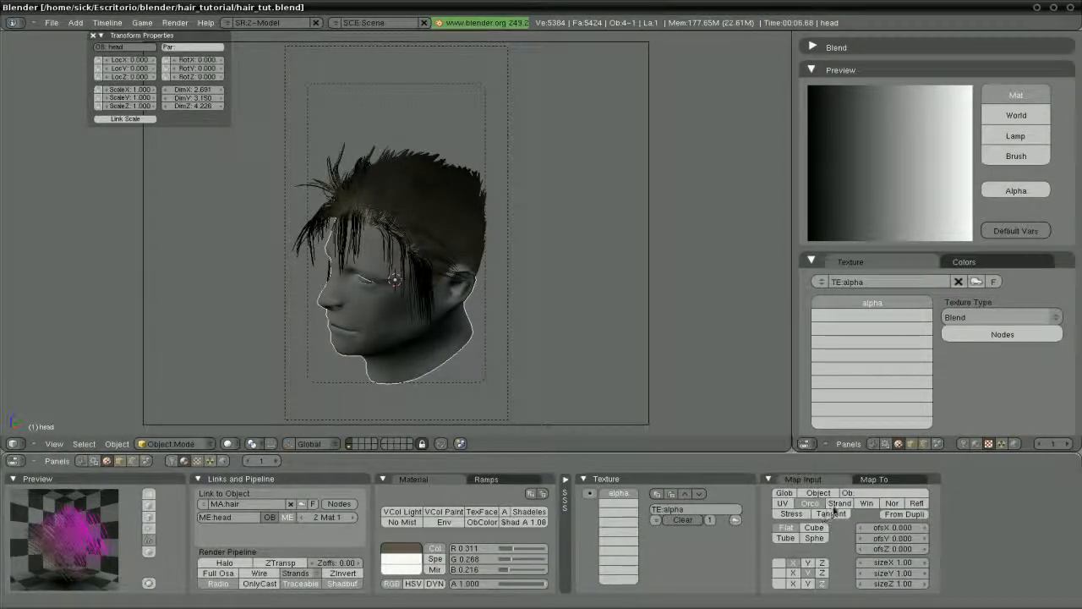
pyautogui.click(837, 503)
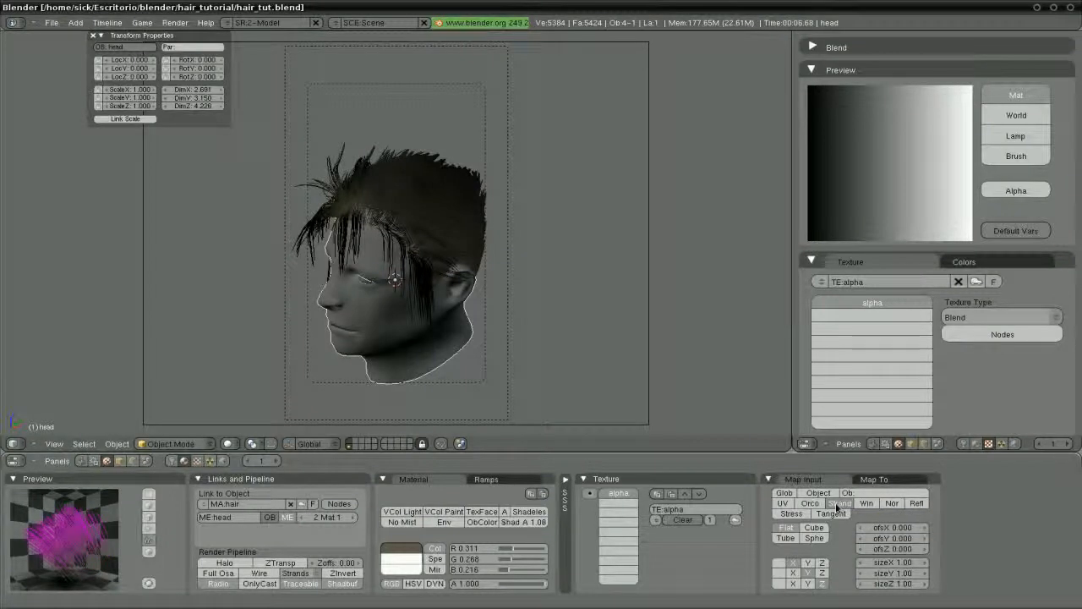
pyautogui.click(873, 480)
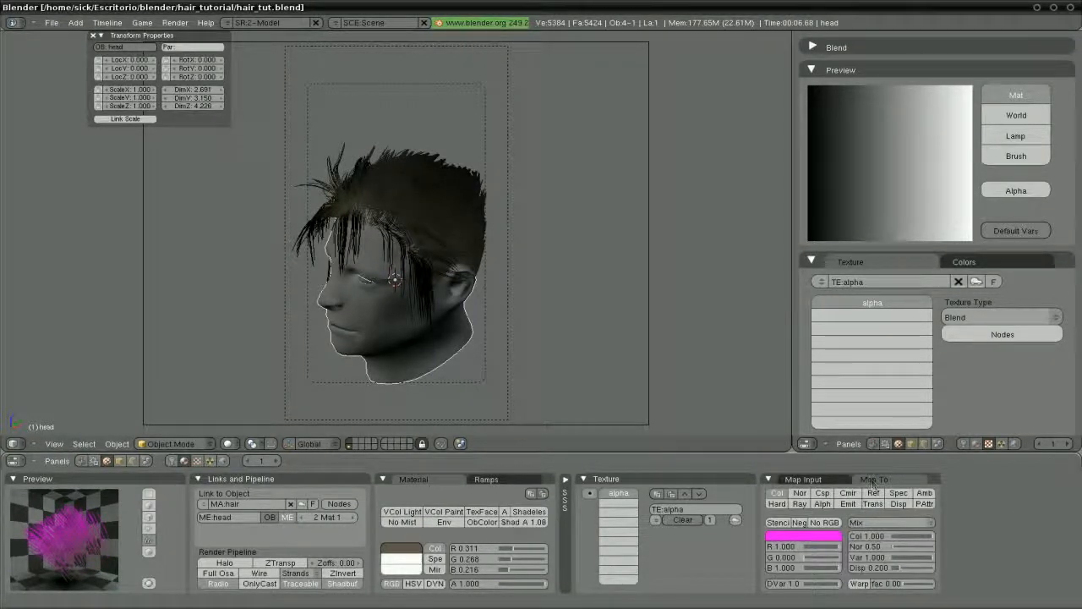
pyautogui.click(822, 504)
pyautogui.click(778, 494)
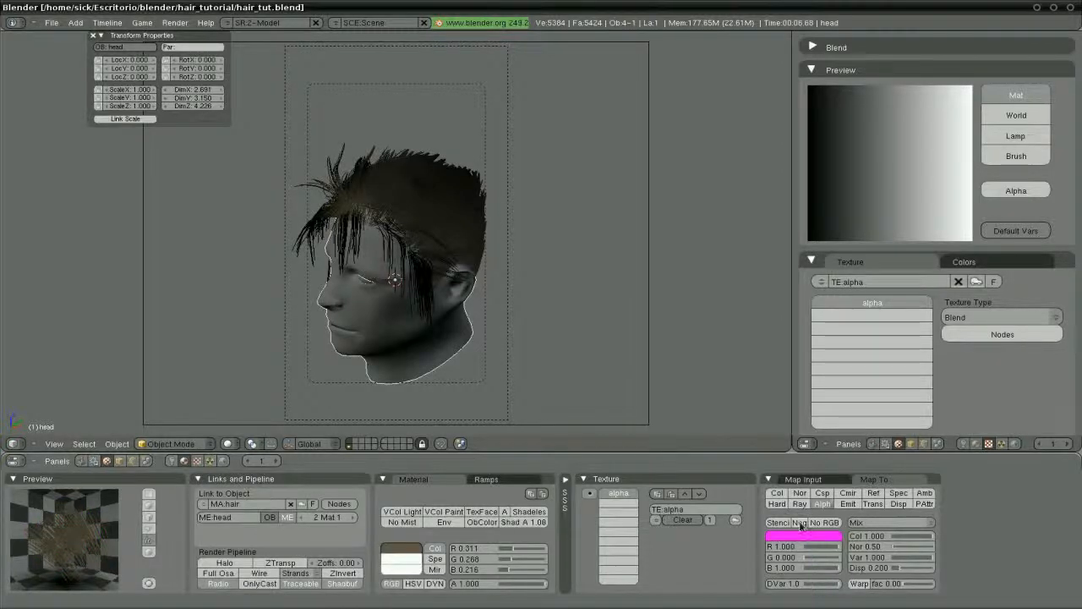
pyautogui.click(799, 523)
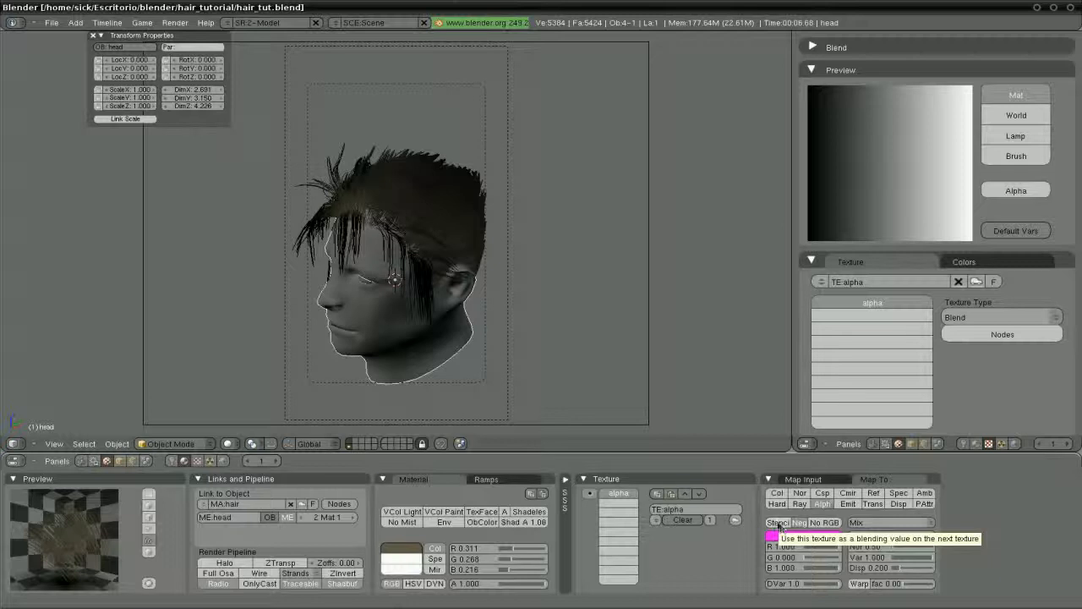
pyautogui.scroll(2, 514, 346)
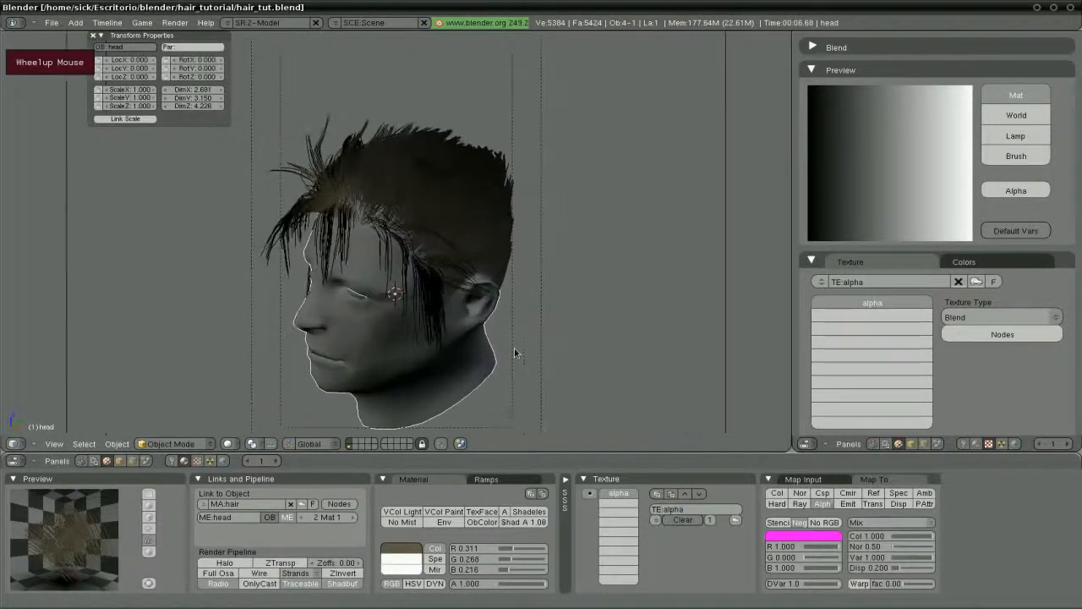
pyautogui.click(280, 563)
# Lower the material alpha, enable the texture's Colorband, and make the right end stop black and transparent
pyautogui.moveTo(529, 585)
pyautogui.mouseDown()
pyautogui.moveTo(482, 588)
pyautogui.moveTo(513, 588)
pyautogui.mouseUp()
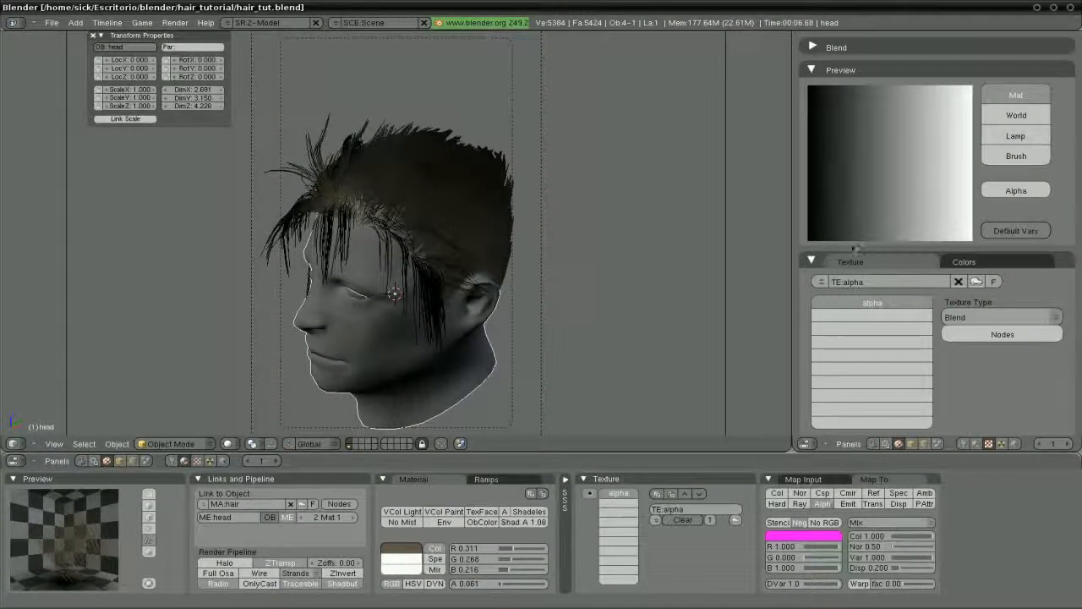
pyautogui.click(960, 263)
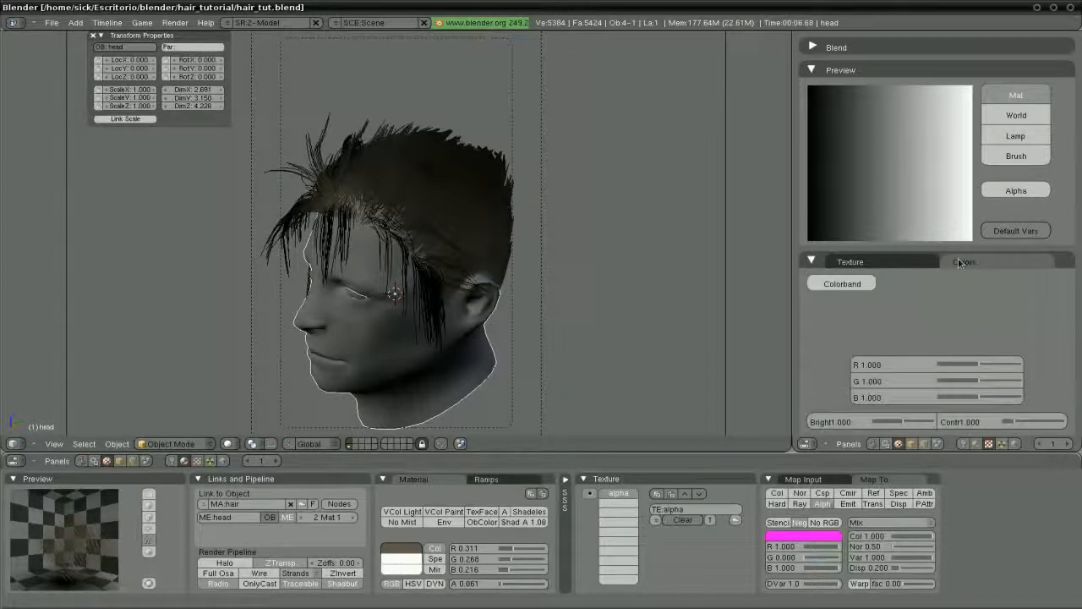
pyautogui.click(857, 285)
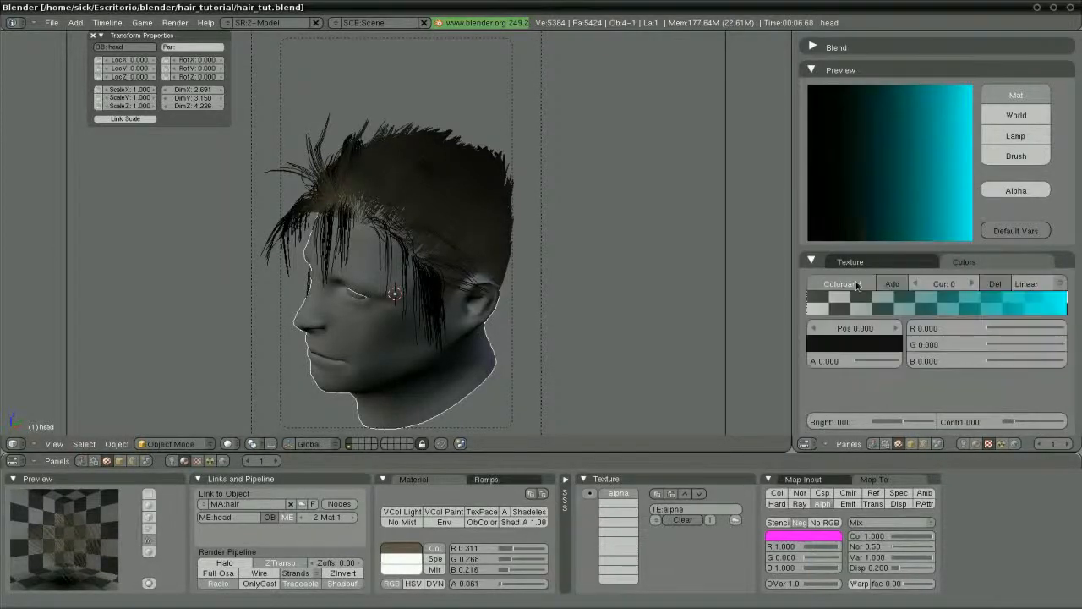
pyautogui.click(1065, 309)
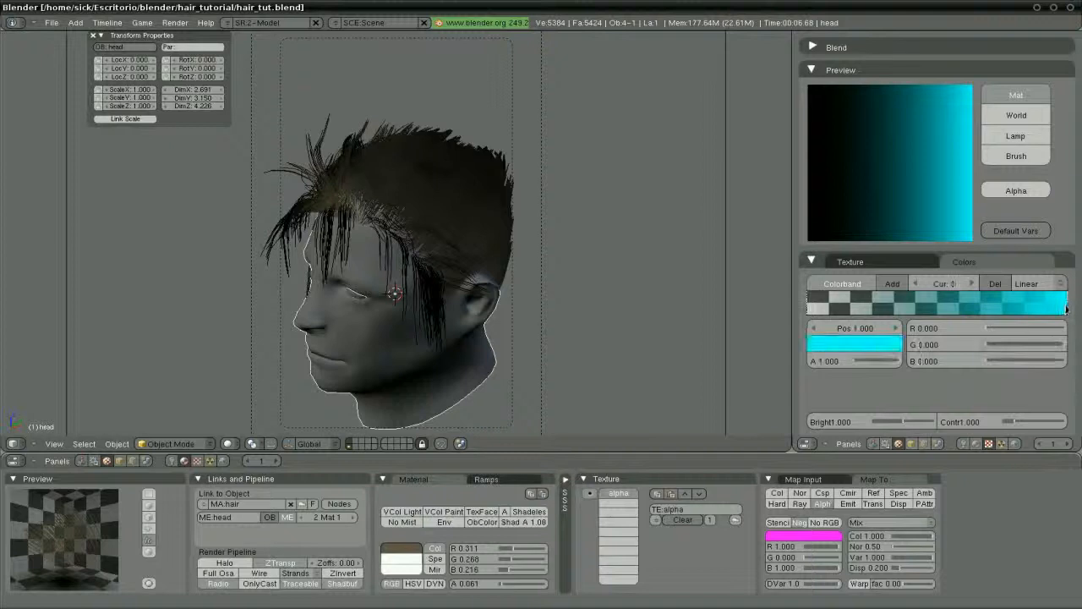
pyautogui.click(854, 343)
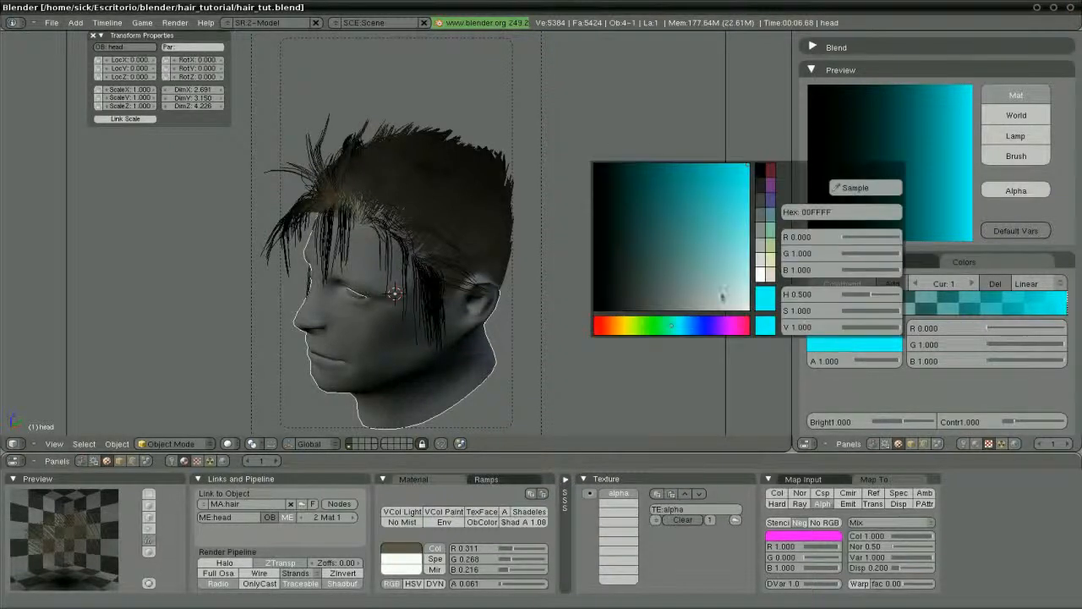
pyautogui.click(764, 308)
pyautogui.moveTo(894, 362); pyautogui.dragTo(798, 367)
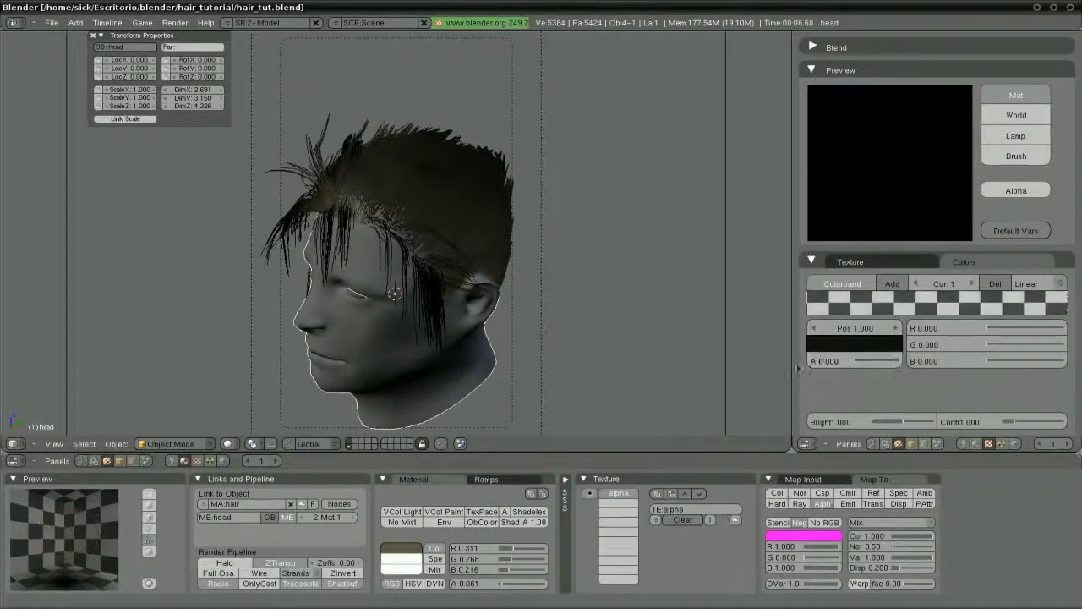
# Add two white middle stops to the ramp and position them near 0.377 and 0.703
pyautogui.click(893, 285)
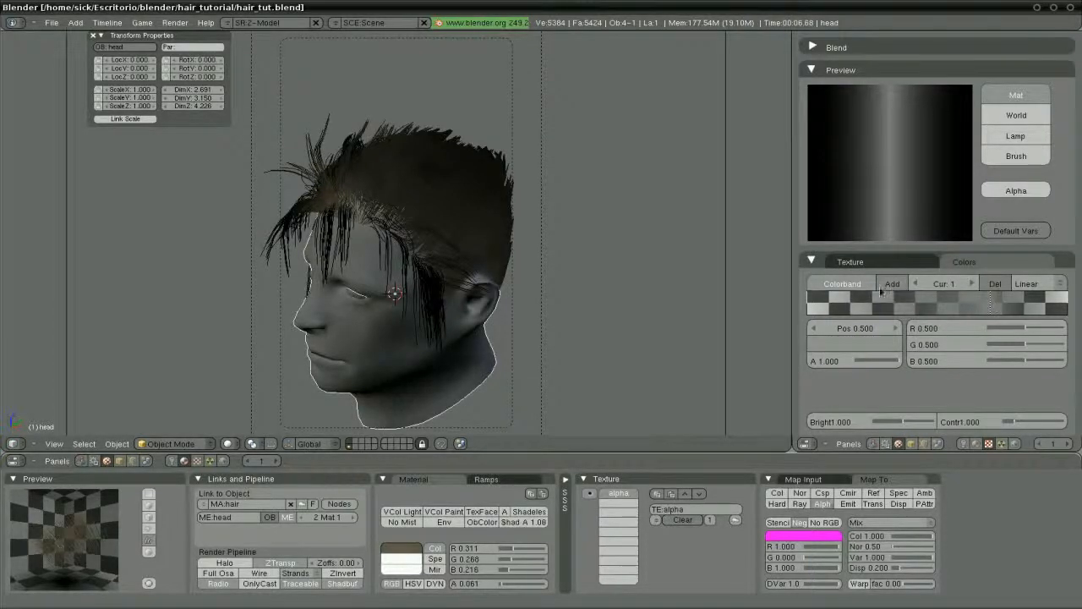
pyautogui.moveTo(992, 300); pyautogui.dragTo(887, 307)
pyautogui.click(850, 345)
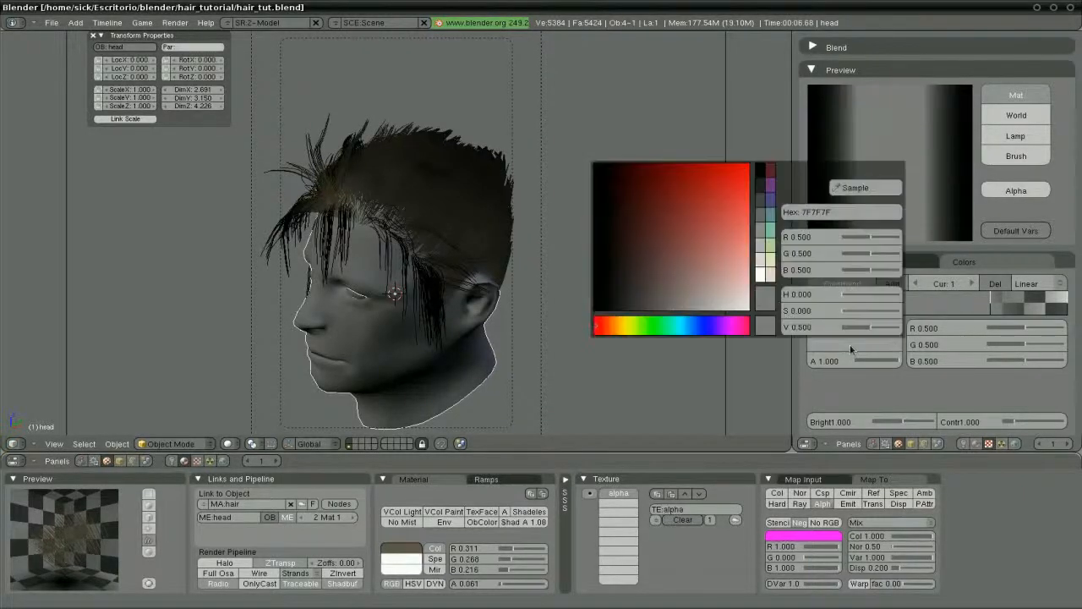
pyautogui.moveTo(745, 307); pyautogui.dragTo(787, 353)
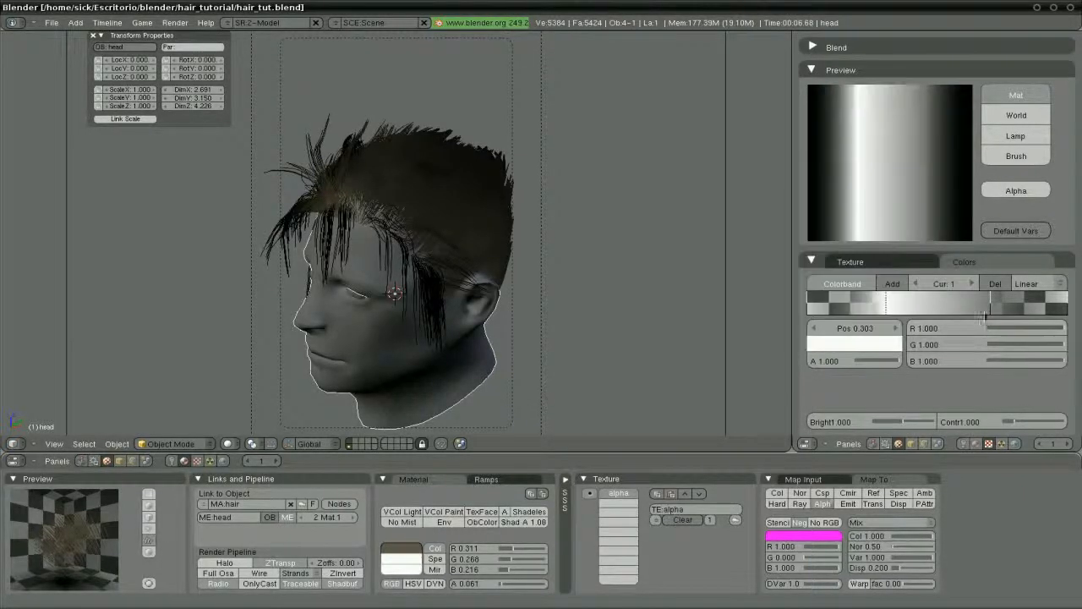
pyautogui.click(991, 304)
pyautogui.click(859, 341)
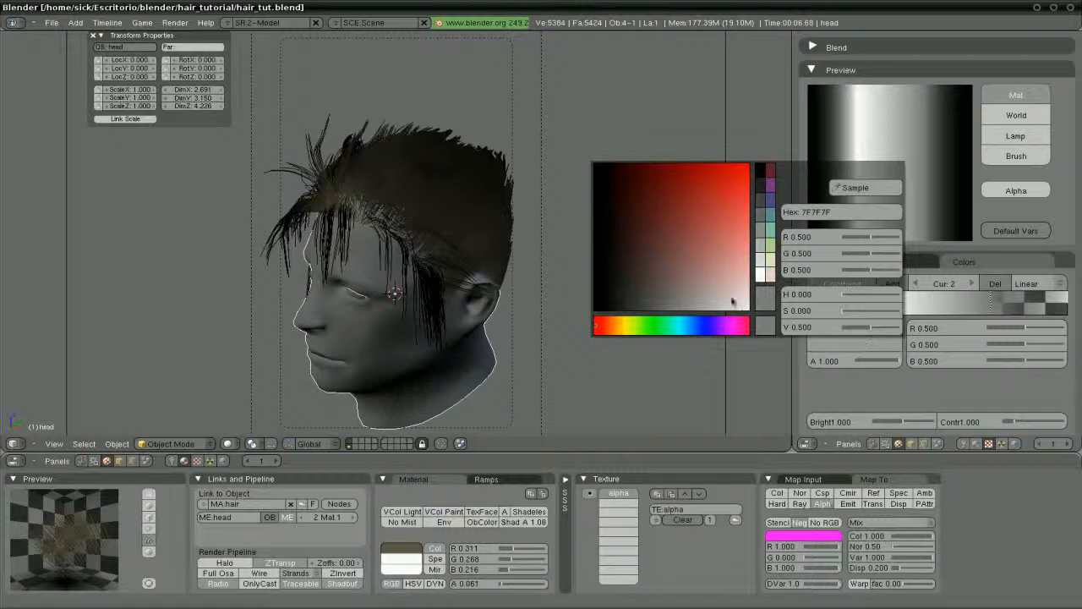
pyautogui.moveTo(732, 301); pyautogui.dragTo(767, 330)
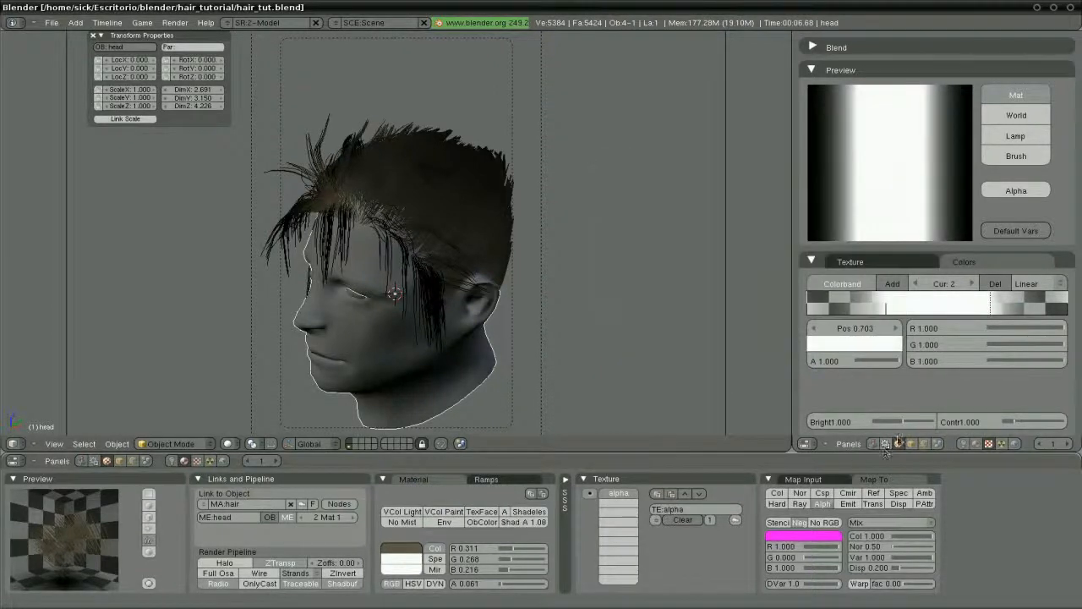
pyautogui.moveTo(991, 308); pyautogui.dragTo(984, 309)
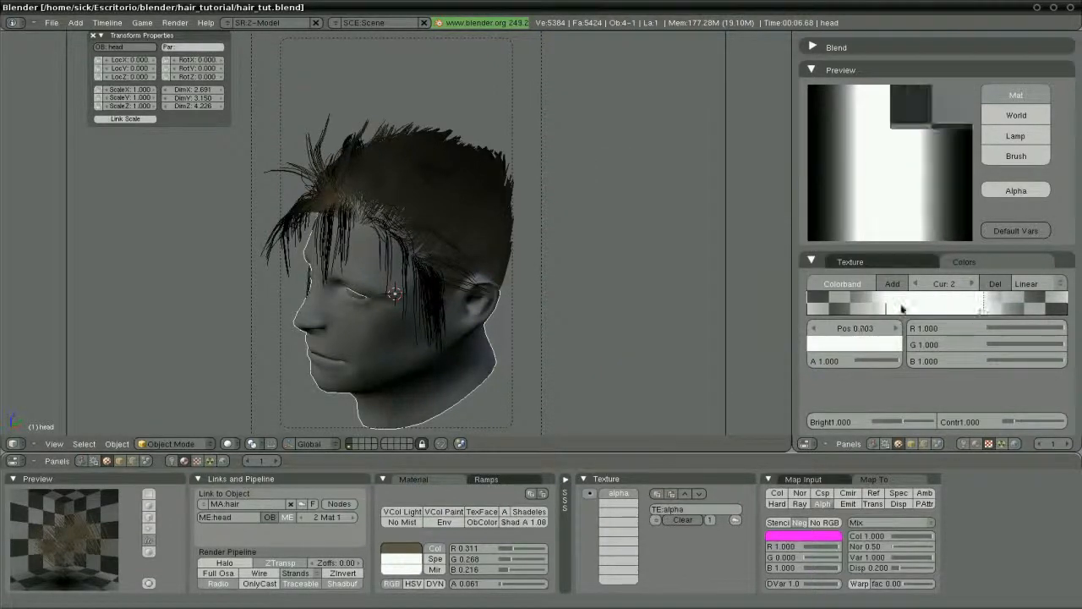
pyautogui.moveTo(887, 311); pyautogui.dragTo(903, 313)
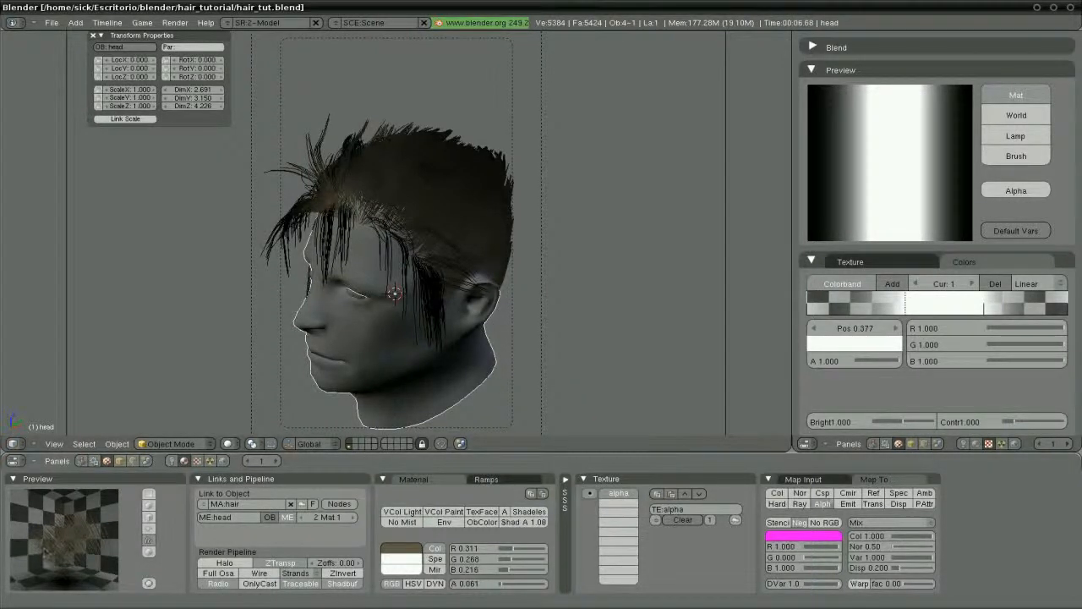
pyautogui.moveTo(238, 454); pyautogui.dragTo(262, 395)
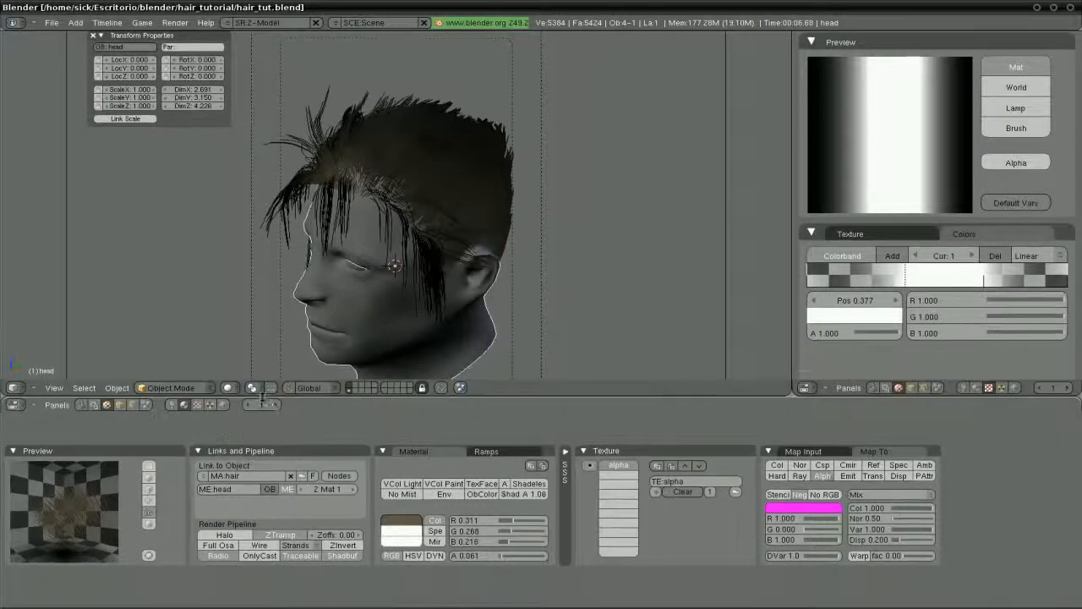
# Arrange the panels in one horizontal row and toggle the alpha texture and ZTransp to compare
pyautogui.rightClick(423, 425)
pyautogui.click(417, 427)
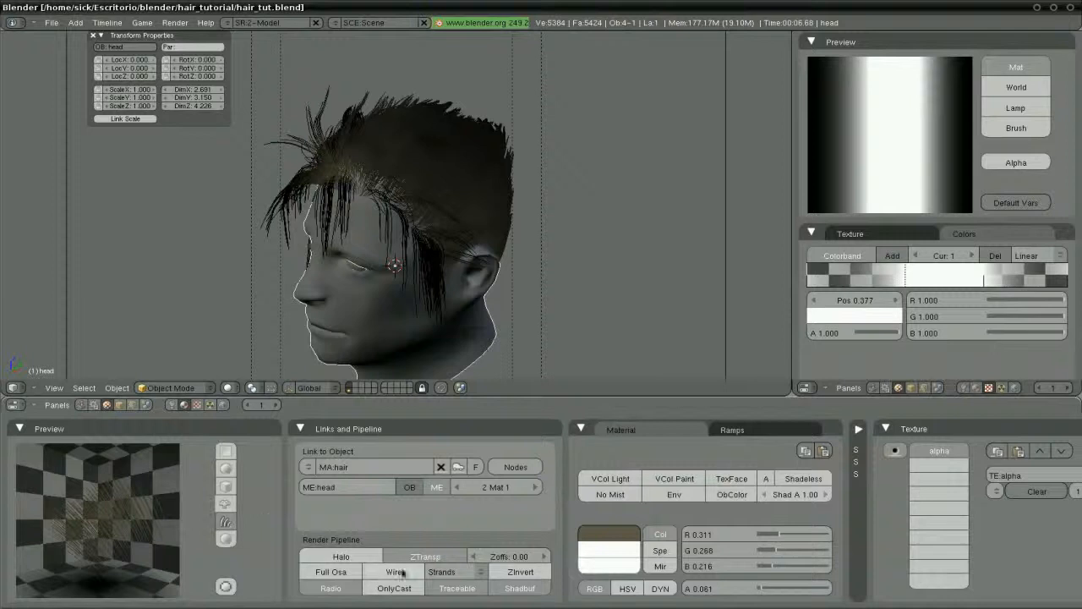
pyautogui.click(900, 453)
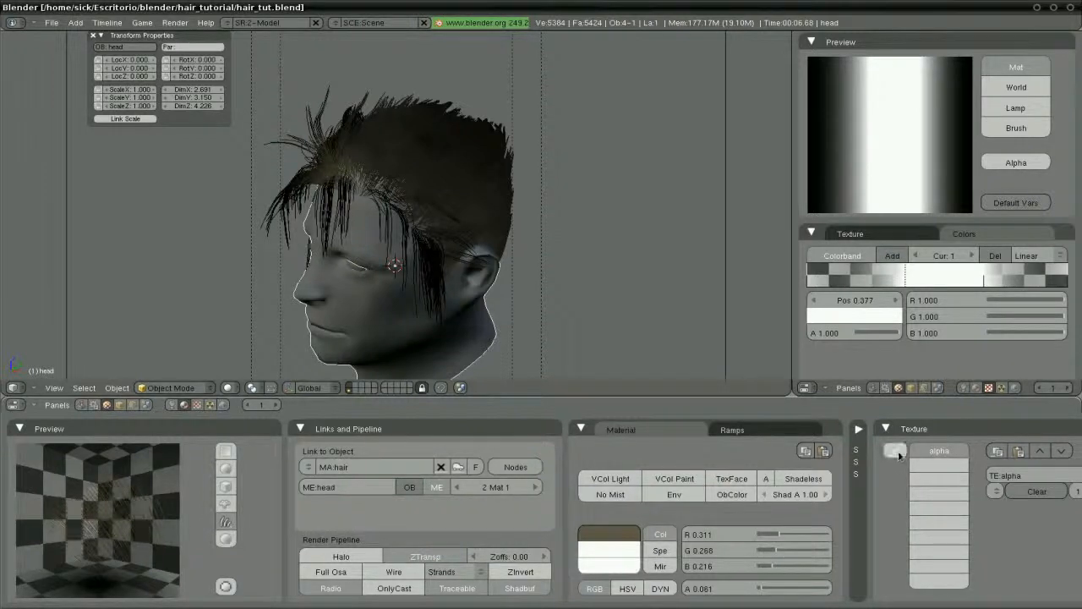
pyautogui.click(898, 451)
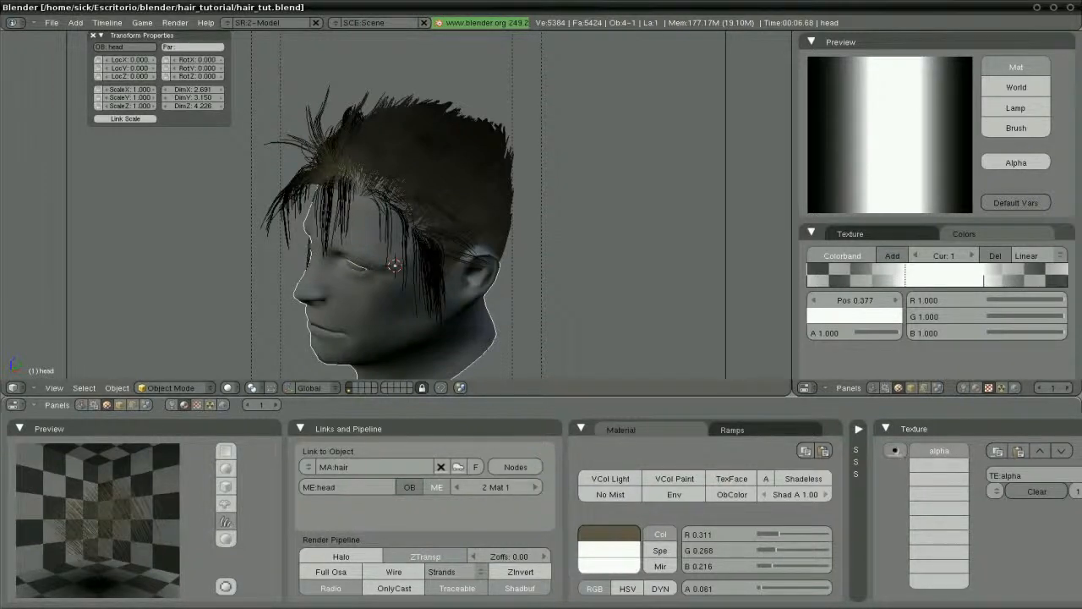
pyautogui.click(427, 557)
pyautogui.click(429, 558)
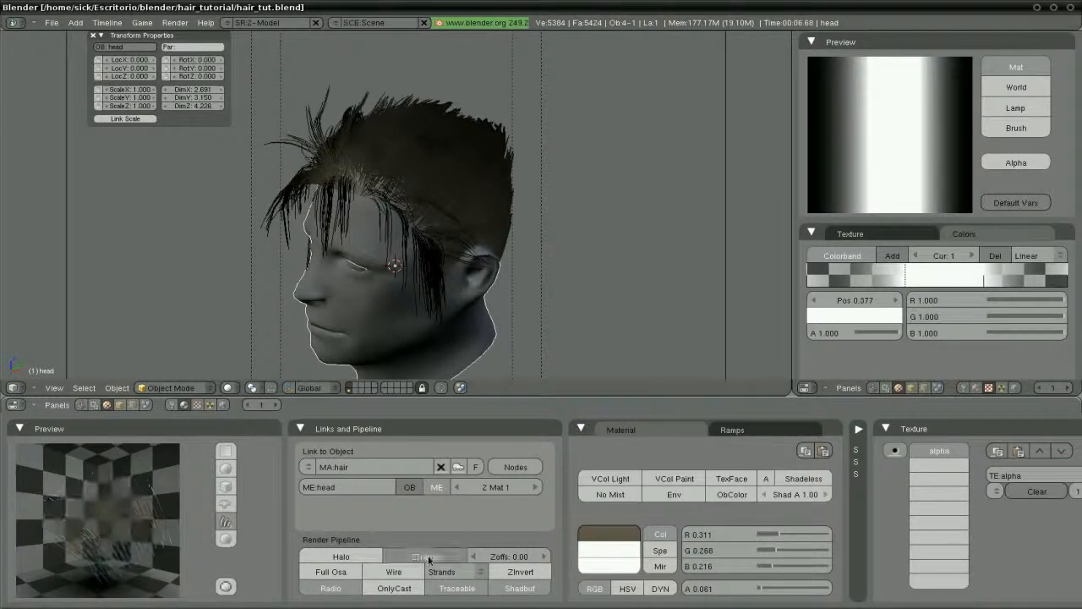
pyautogui.click(427, 557)
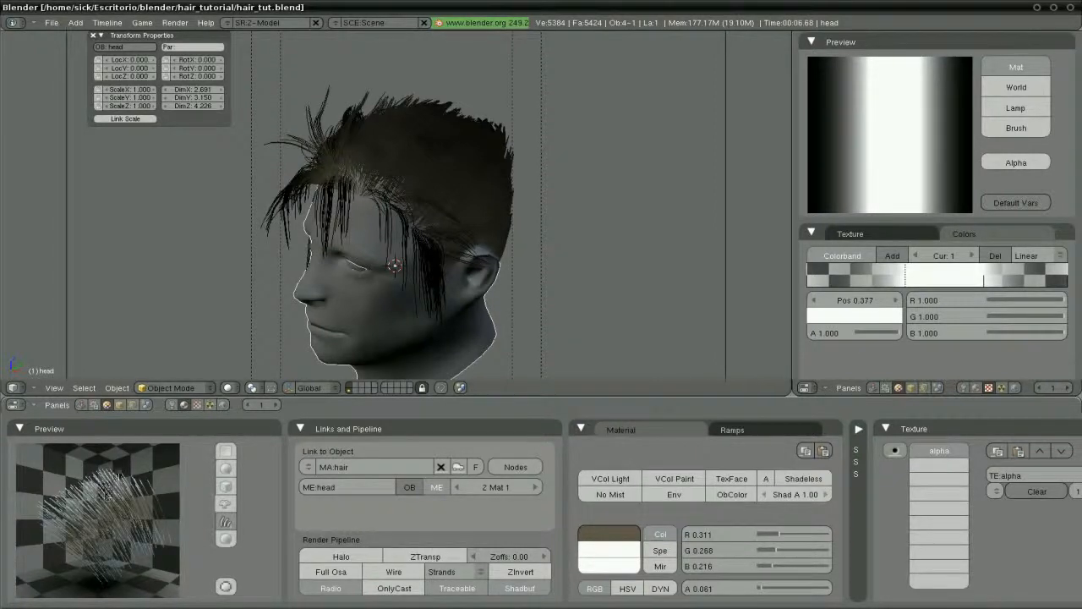
pyautogui.click(395, 559)
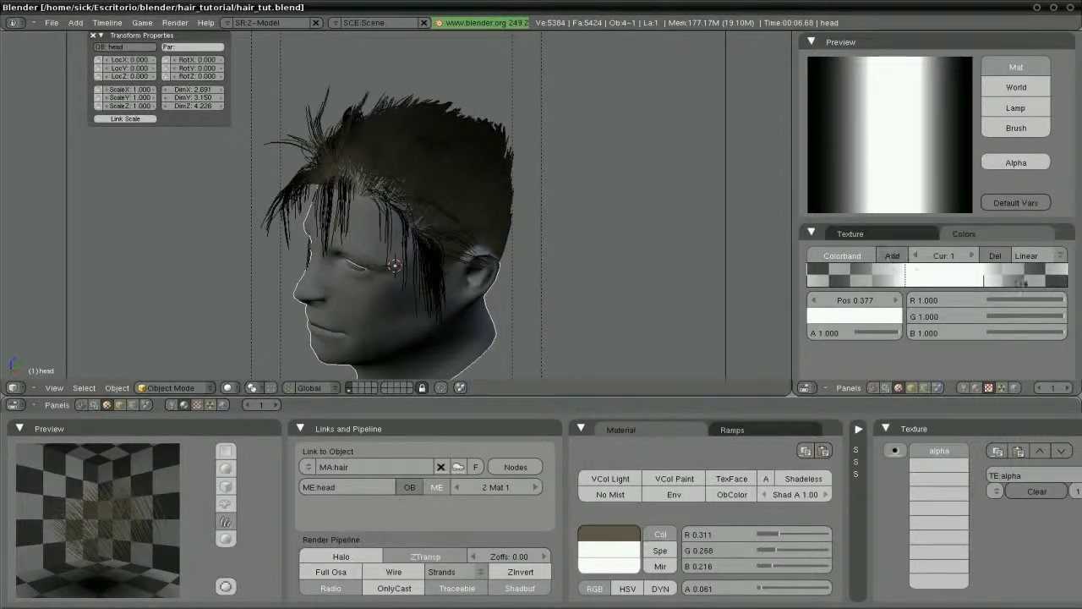
# Slide the right white colorband stop further left and render the camera view with F12
pyautogui.click(1067, 280)
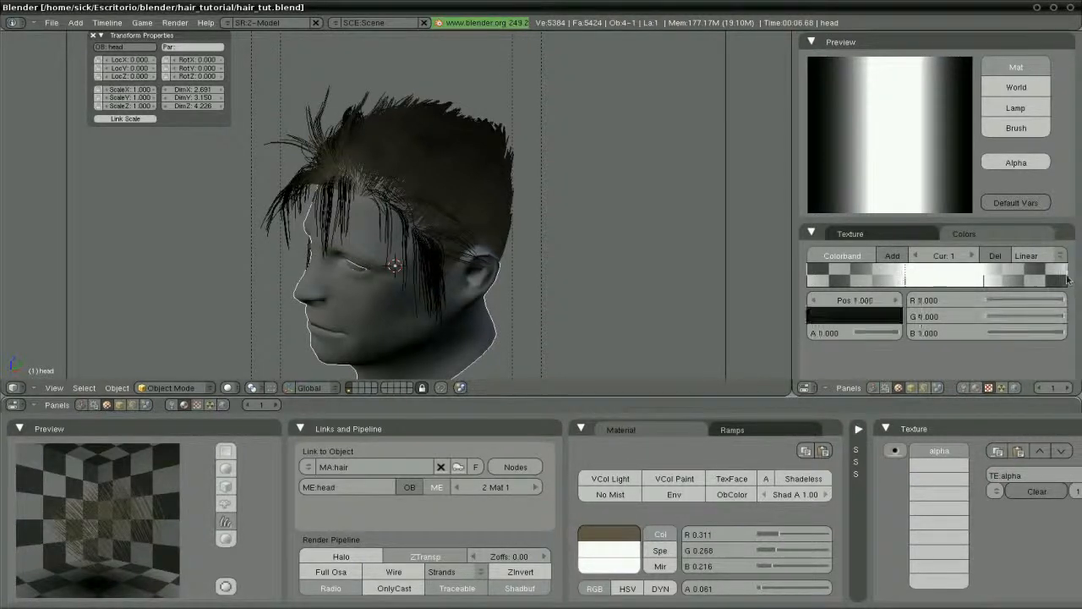
pyautogui.click(809, 280)
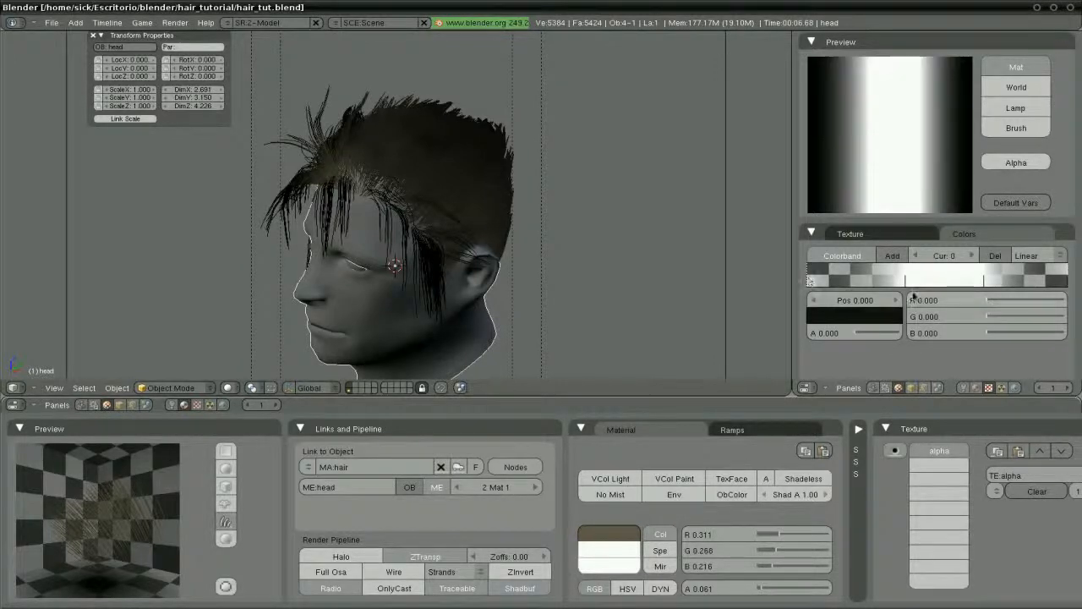
pyautogui.click(1069, 278)
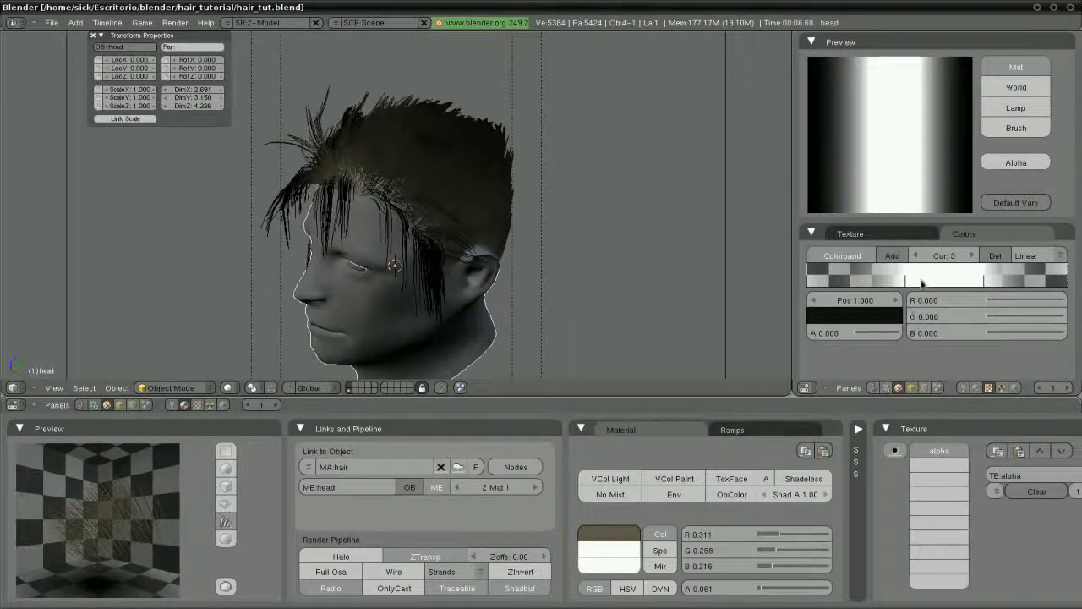
pyautogui.moveTo(905, 279)
pyautogui.mouseDown()
pyautogui.moveTo(1015, 281)
pyautogui.moveTo(866, 280)
pyautogui.mouseUp()
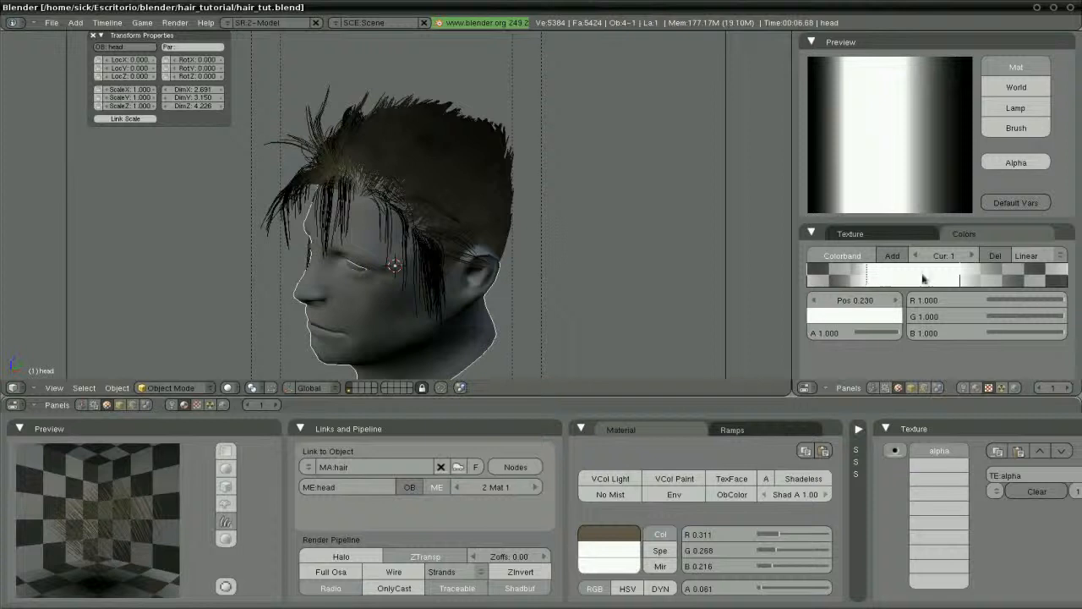
pyautogui.moveTo(964, 282)
pyautogui.mouseDown()
pyautogui.moveTo(903, 281)
pyautogui.moveTo(962, 280)
pyautogui.mouseUp()
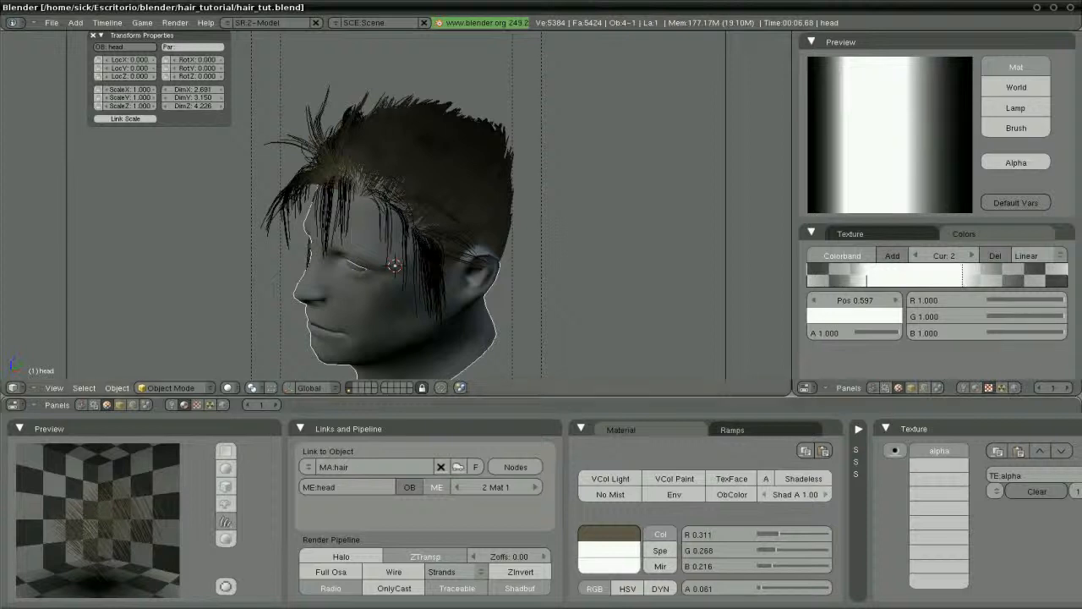
pyautogui.press('F12')
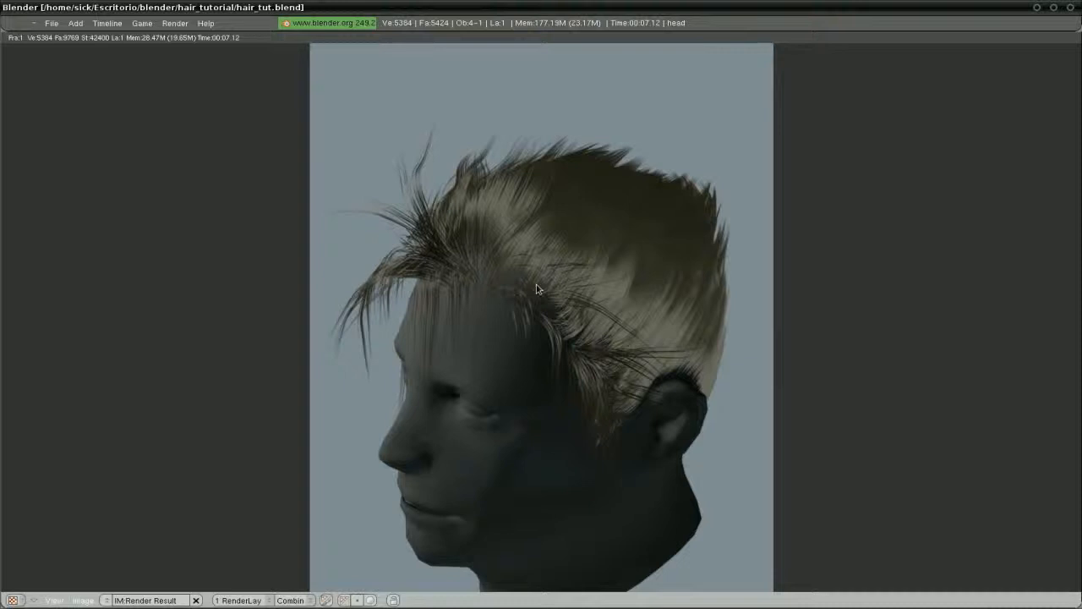
# Close the Render Result window once the render finishes and return to the 3D view
pyautogui.press('Escape')
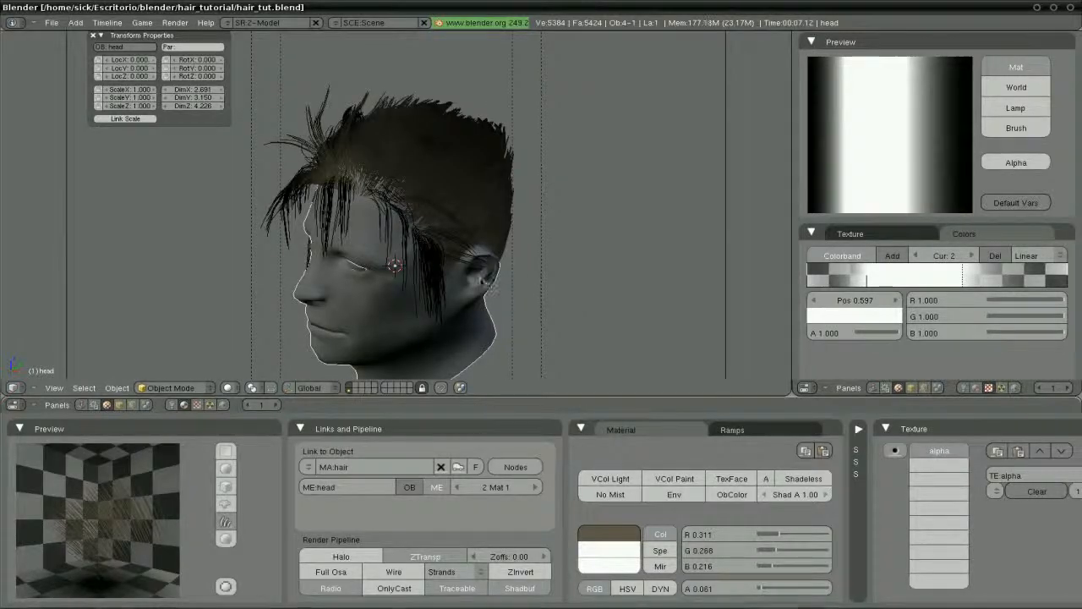
pyautogui.scroll(3, 440, 279)
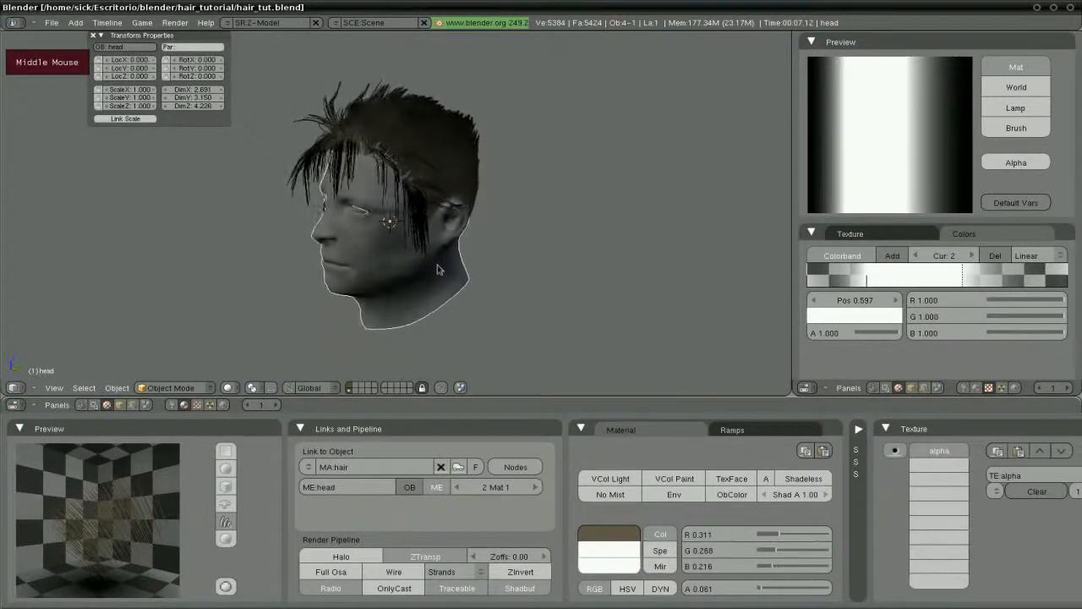
# Fly the view to a close side profile of the head, move the camera there, and reselect the head
pyautogui.keyDown('shift'); pyautogui.moveTo(453, 254); pyautogui.dragTo(429, 262, button='middle'); pyautogui.keyUp('shift')
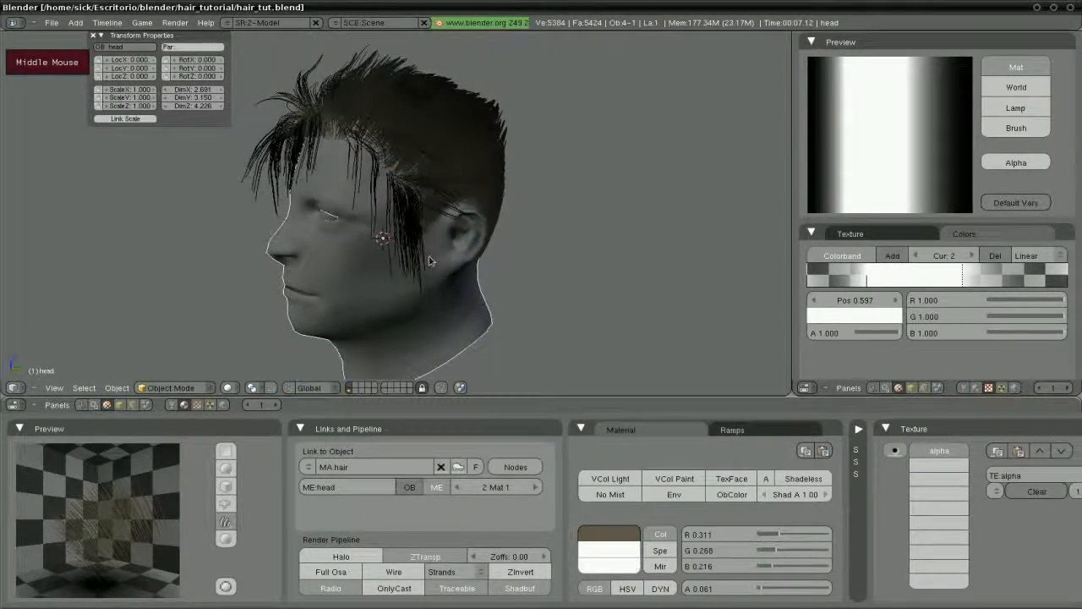
pyautogui.hotkey('shift', 'f')
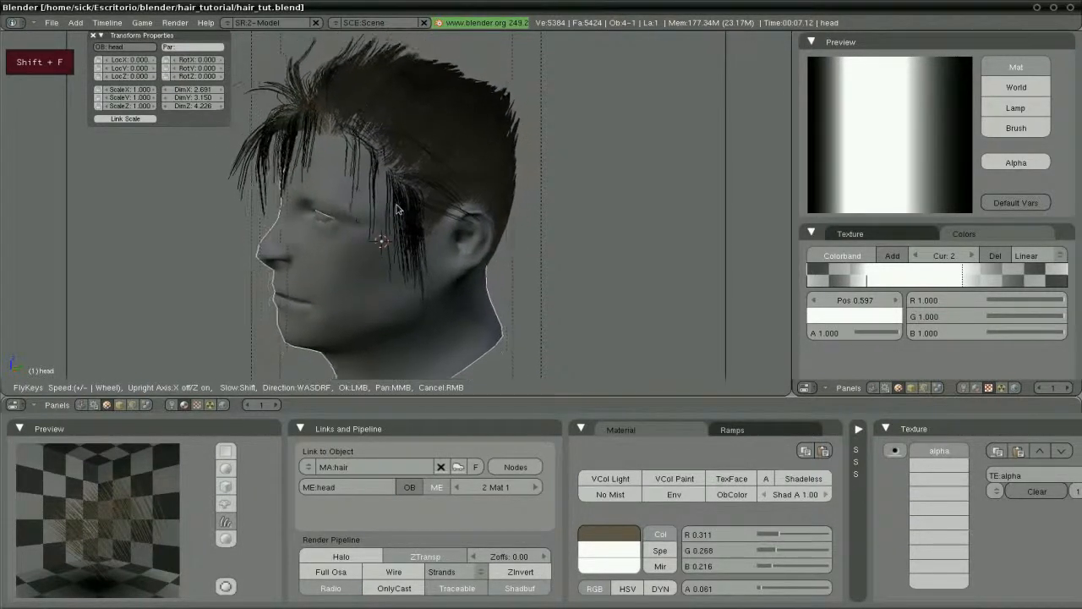
pyautogui.click(397, 209)
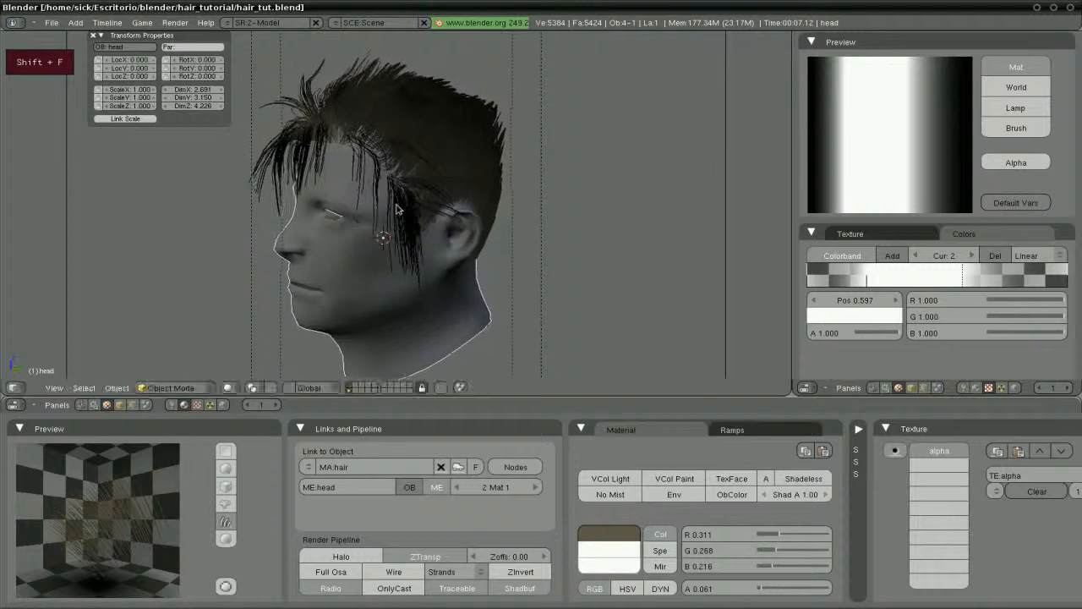
pyautogui.rightClick(727, 204)
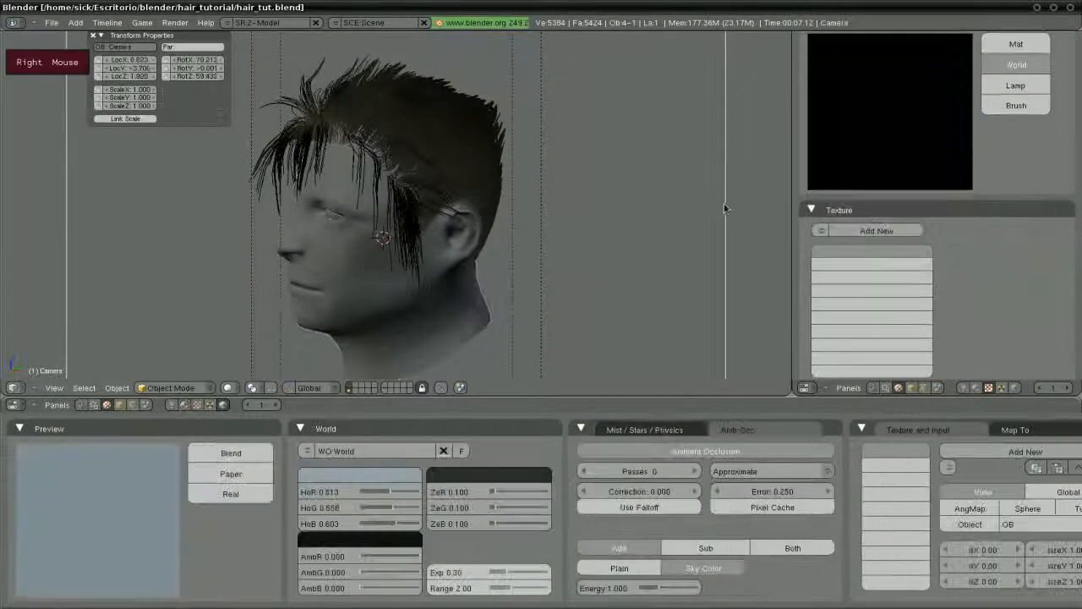
pyautogui.press('g')
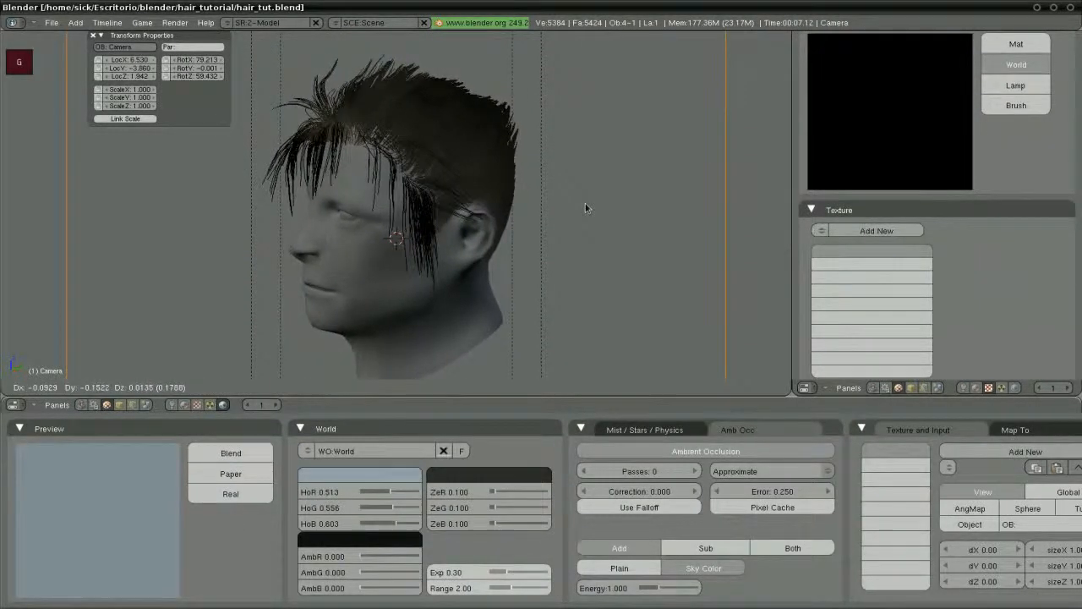
pyautogui.click(585, 207)
pyautogui.rightClick(372, 280)
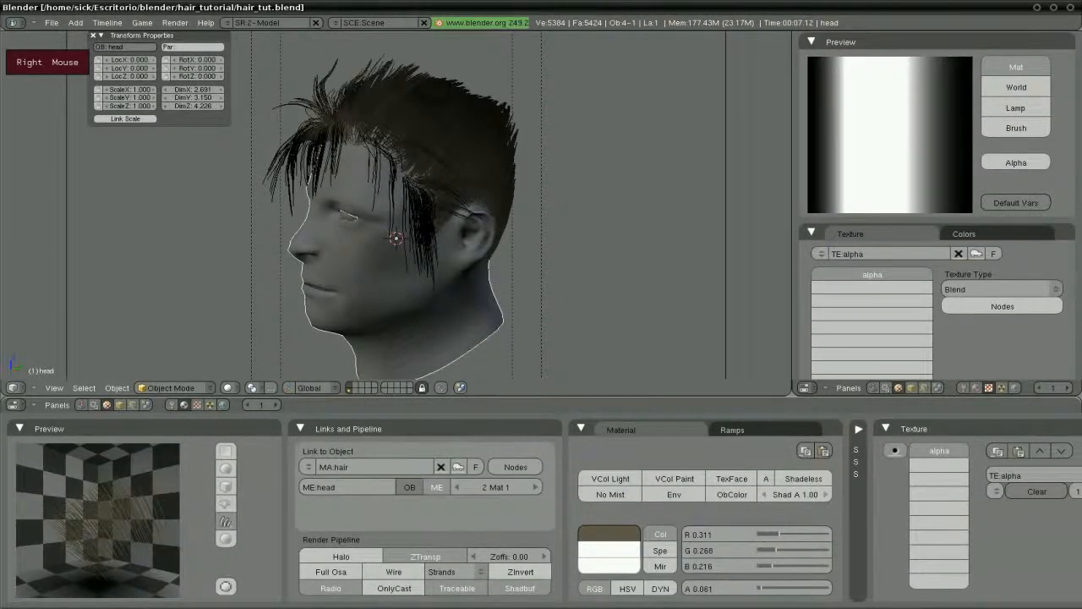
# Turn off shadow-only and enable TraShadow on the Srogarth skin material, then return to the hair material
pyautogui.click(534, 488)
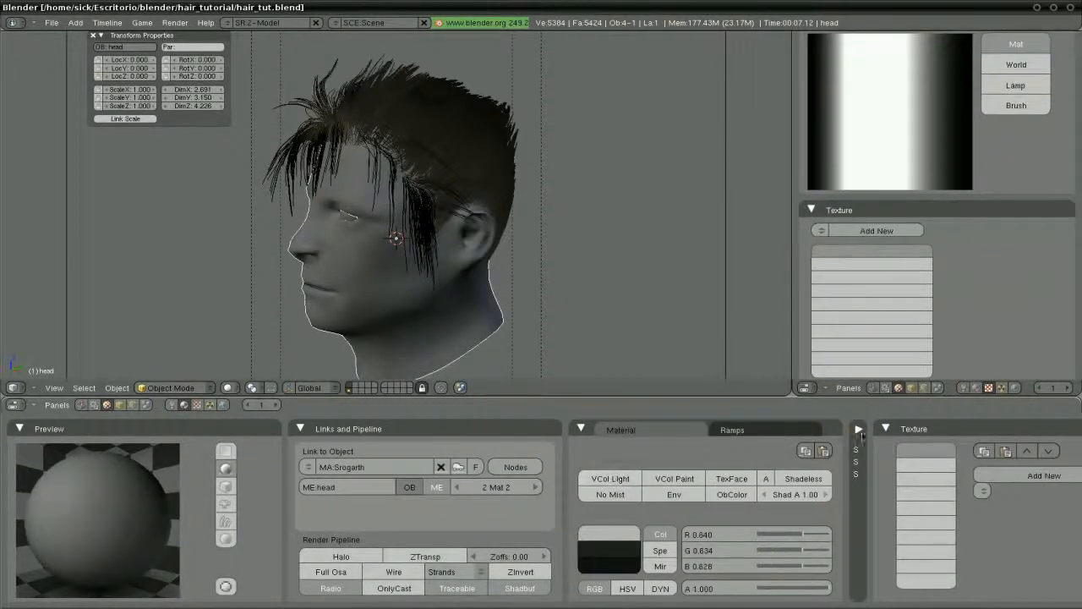
pyautogui.click(859, 429)
pyautogui.click(901, 432)
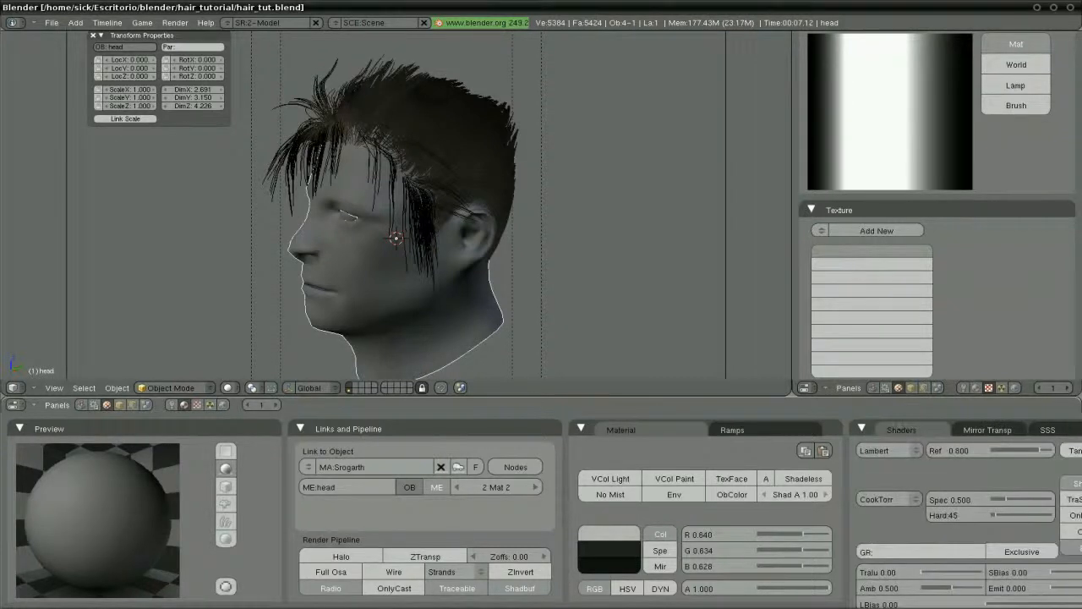
pyautogui.scroll(-4, 848, 481)
pyautogui.click(942, 516)
pyautogui.click(943, 517)
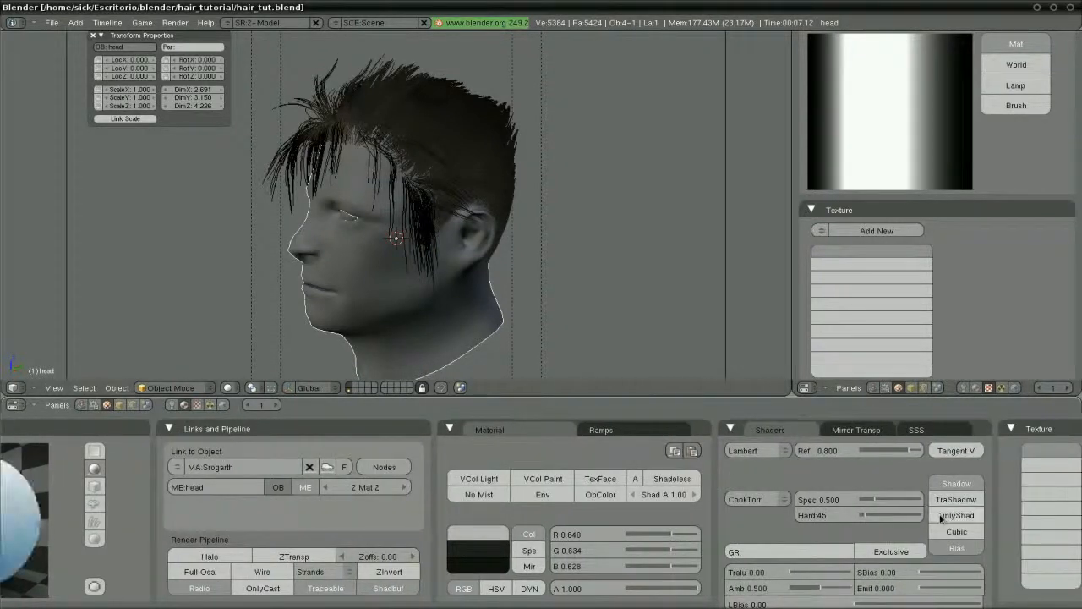
pyautogui.click(948, 502)
pyautogui.click(730, 429)
pyautogui.scroll(4, 699, 467)
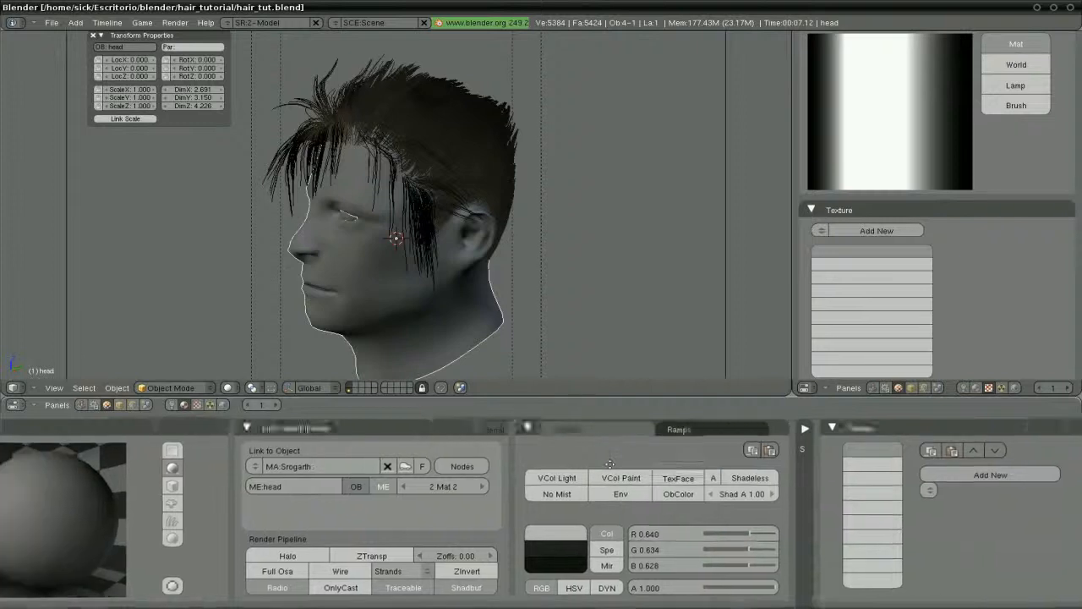
pyautogui.click(458, 485)
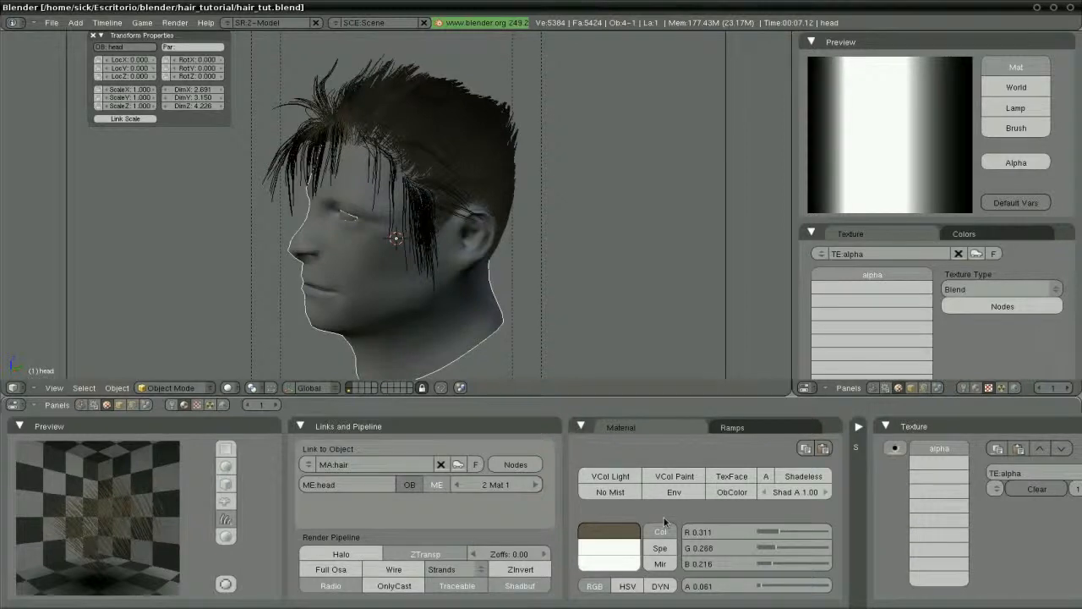
# Add a new Blend texture named 'colour' in the hair material's second texture channel
pyautogui.click(892, 288)
pyautogui.click(871, 230)
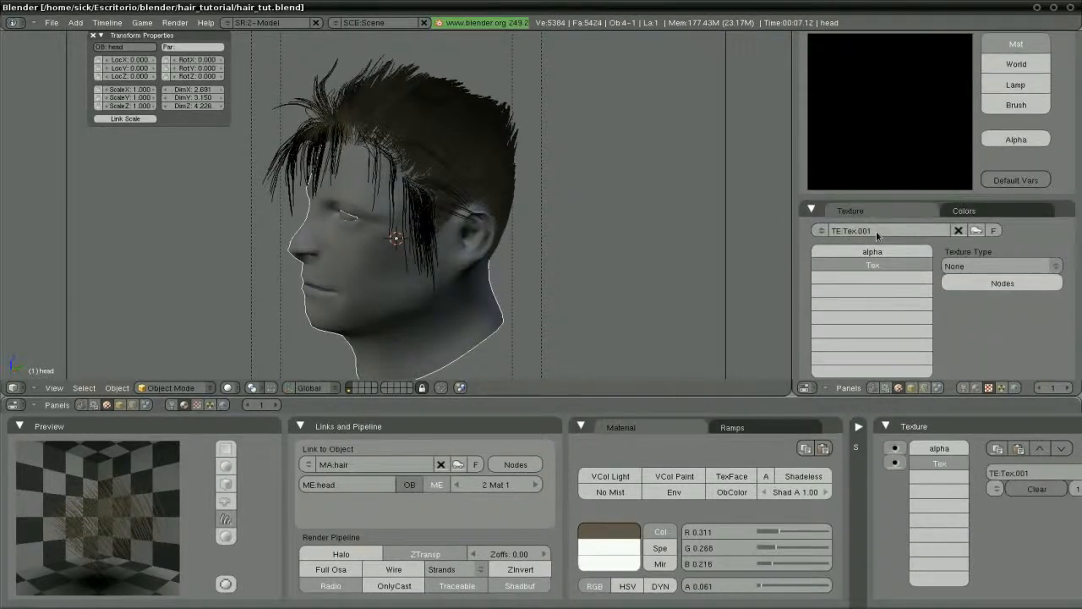
pyautogui.click(993, 266)
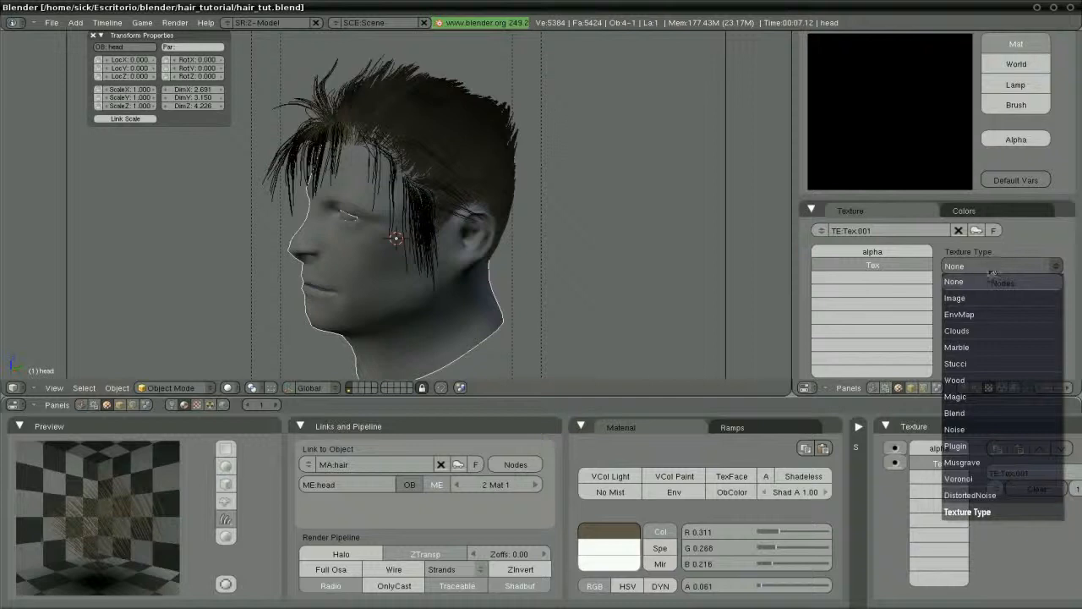
pyautogui.click(981, 413)
pyautogui.click(879, 255)
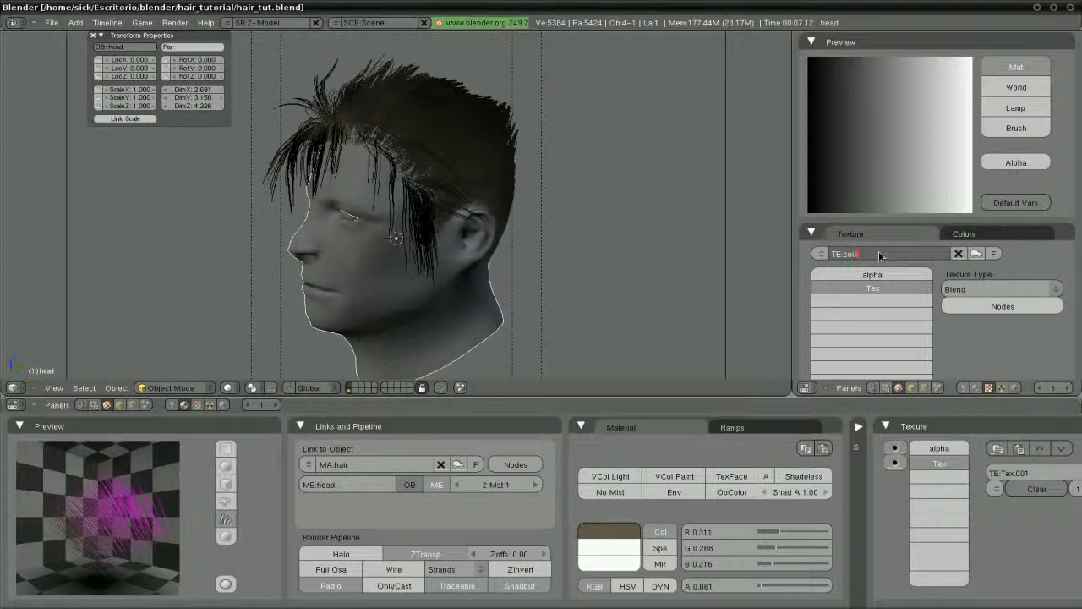
pyautogui.write('colour')
pyautogui.press('Return')
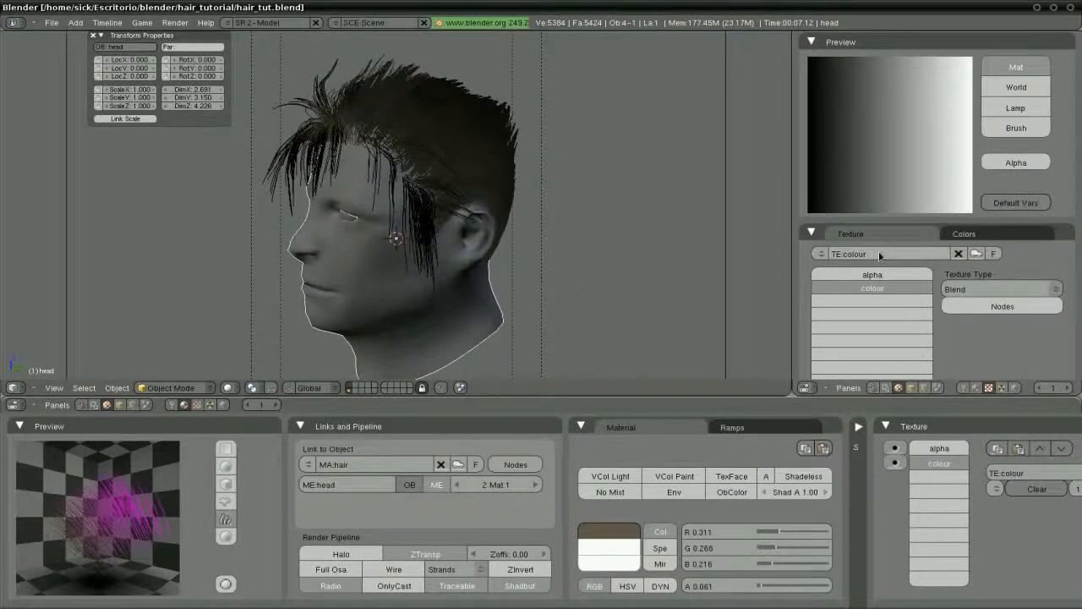
# Map the colour texture along the Strand and enable Csp so it affects specular colour
pyautogui.click(1012, 236)
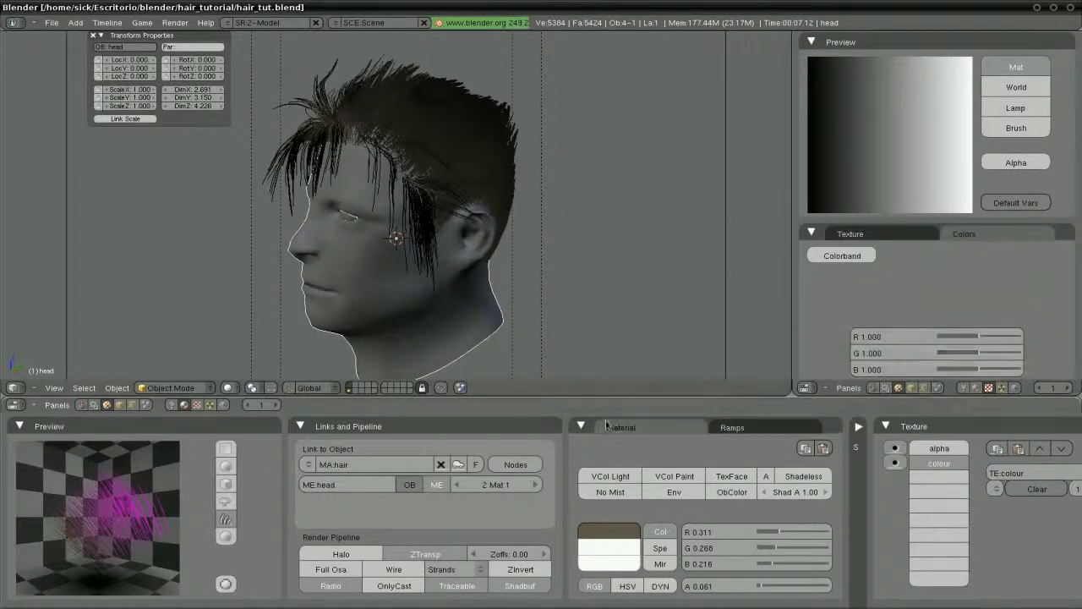
pyautogui.click(581, 427)
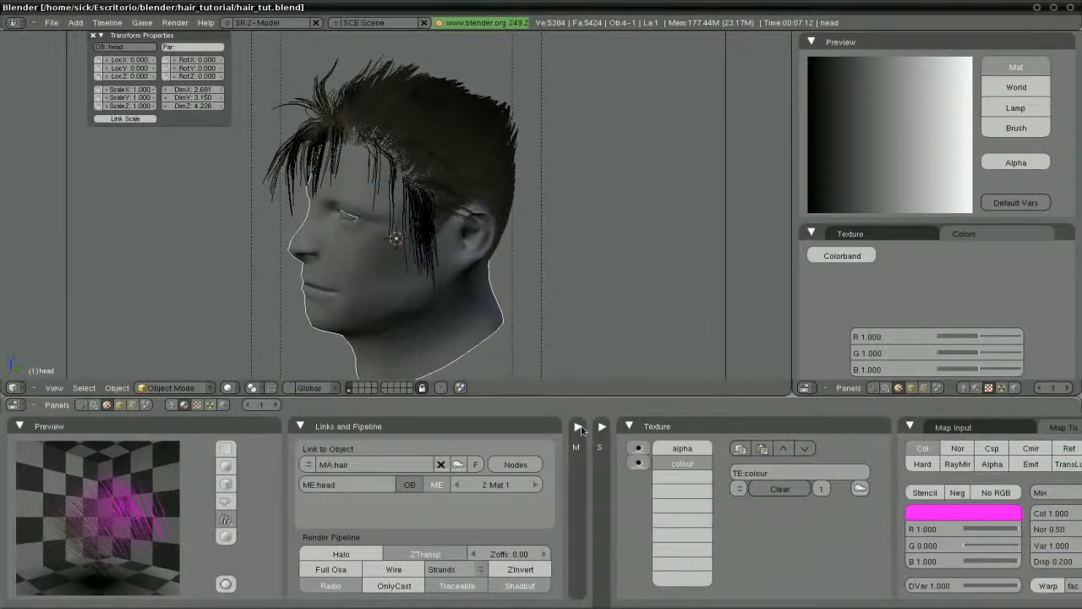
pyautogui.click(299, 427)
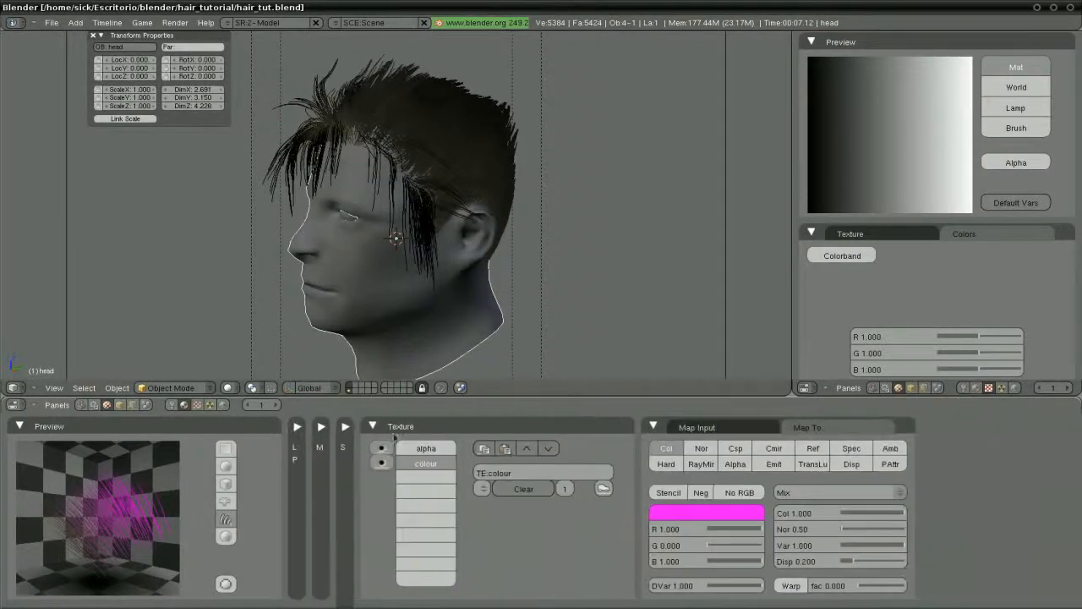
pyautogui.click(689, 429)
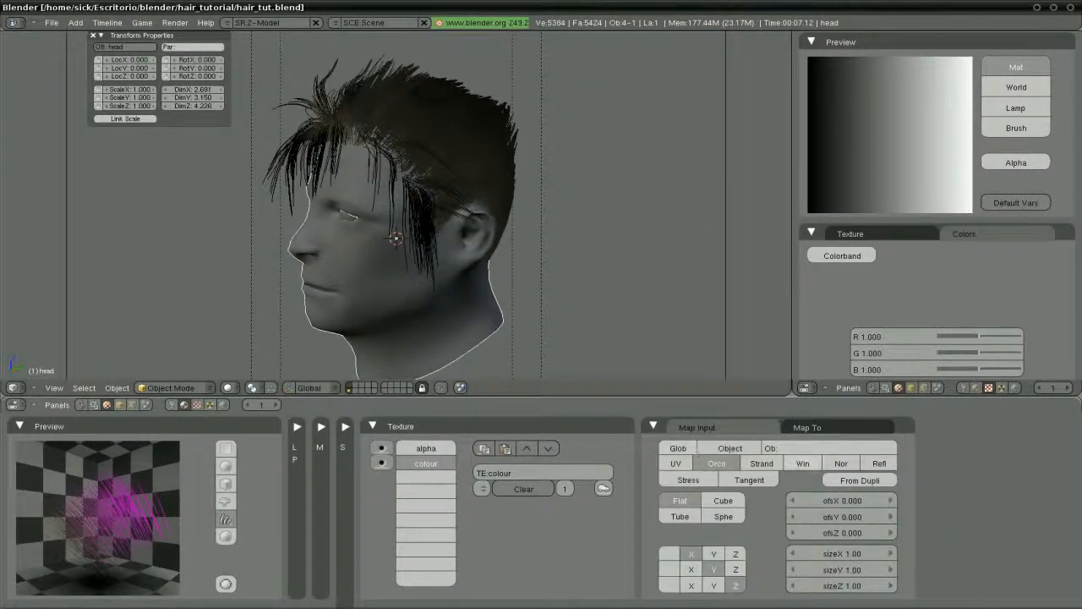
pyautogui.click(760, 465)
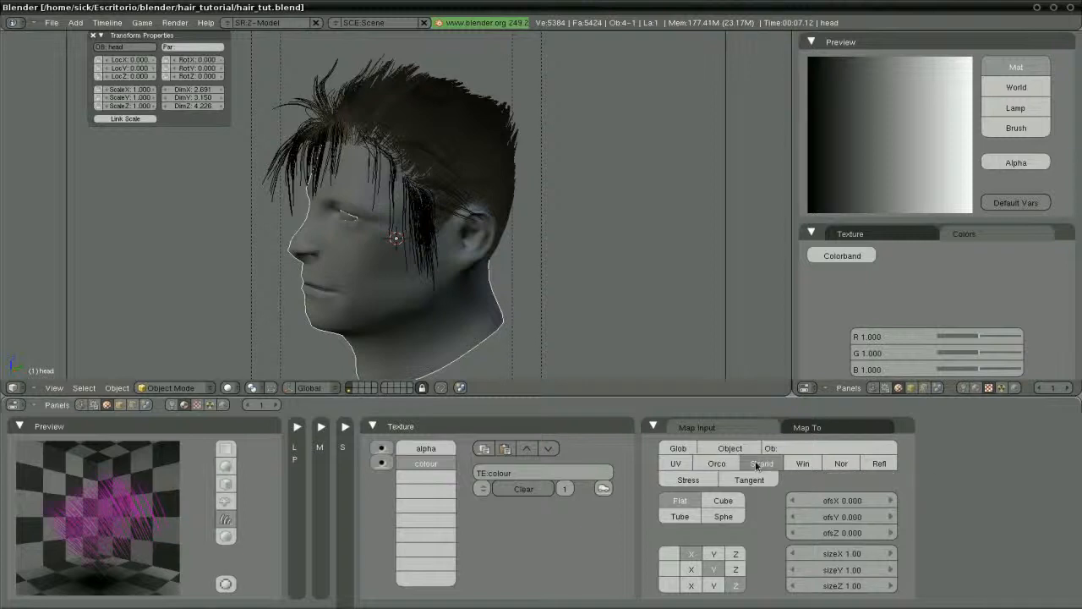
pyautogui.click(834, 425)
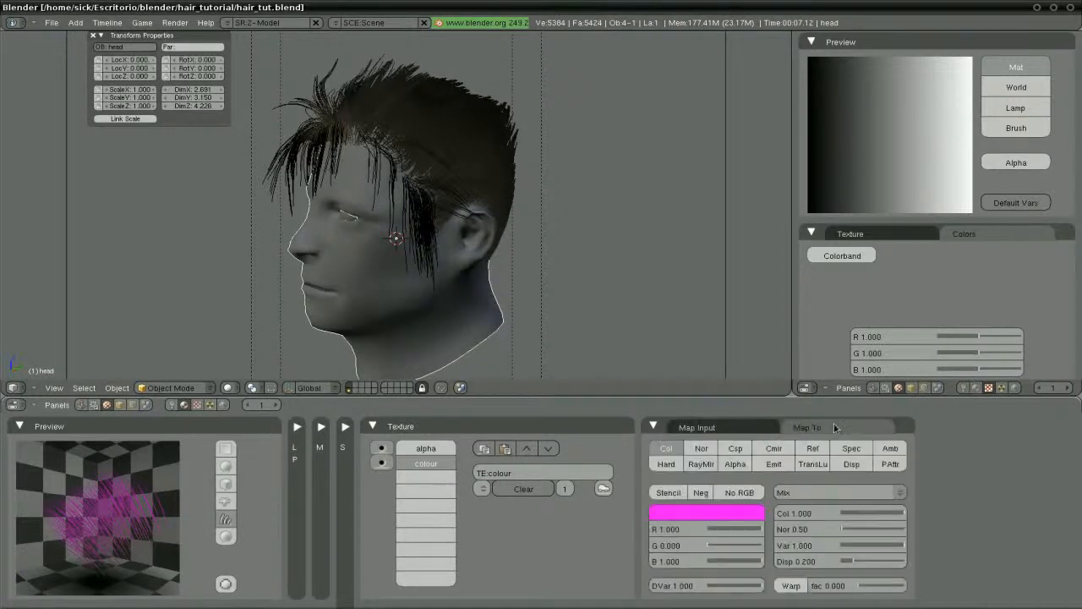
pyautogui.click(734, 449)
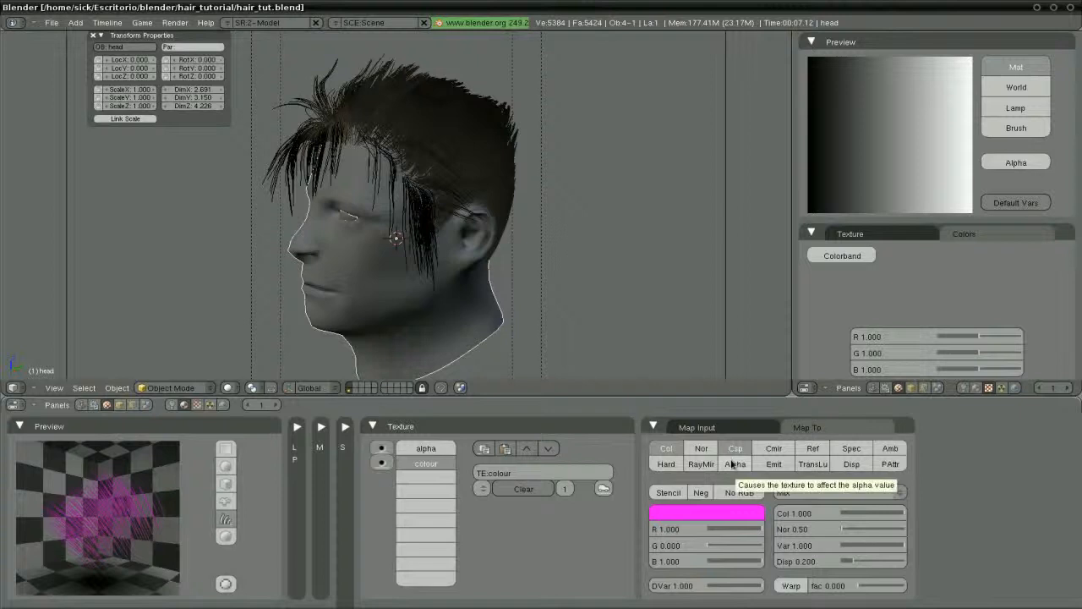
# Enable the texture's colorband and set its end stop to pale yellow
pyautogui.click(845, 255)
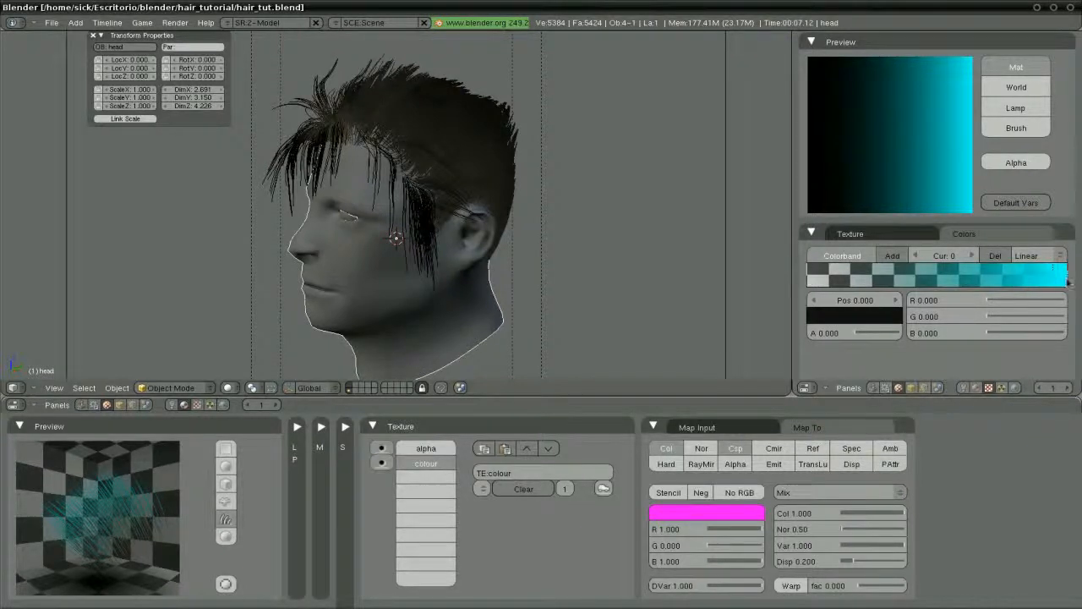
pyautogui.click(1068, 283)
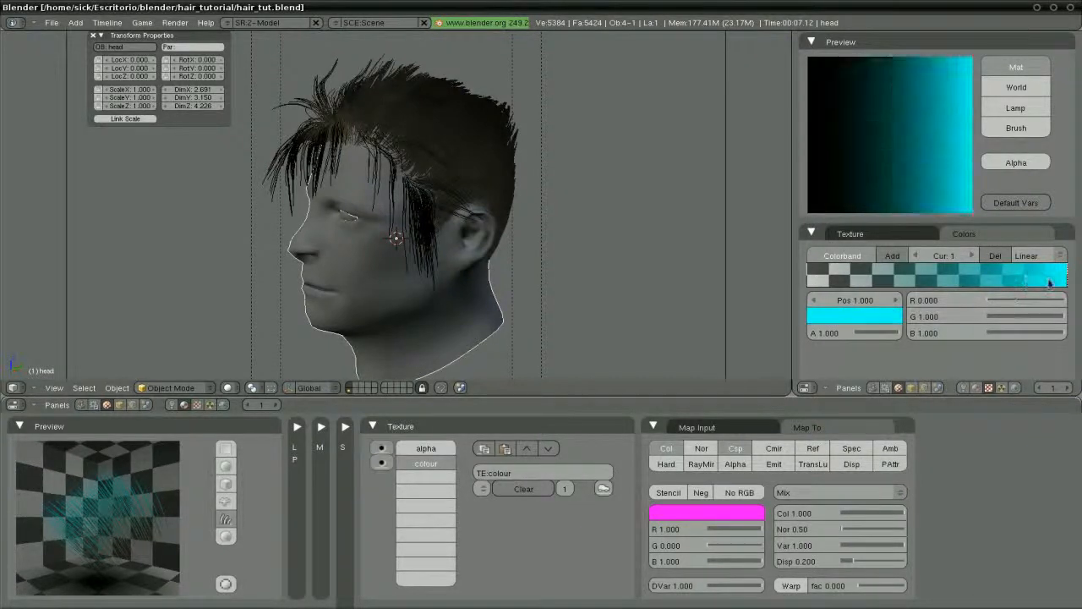
pyautogui.click(873, 317)
pyautogui.moveTo(623, 300); pyautogui.dragTo(618, 301)
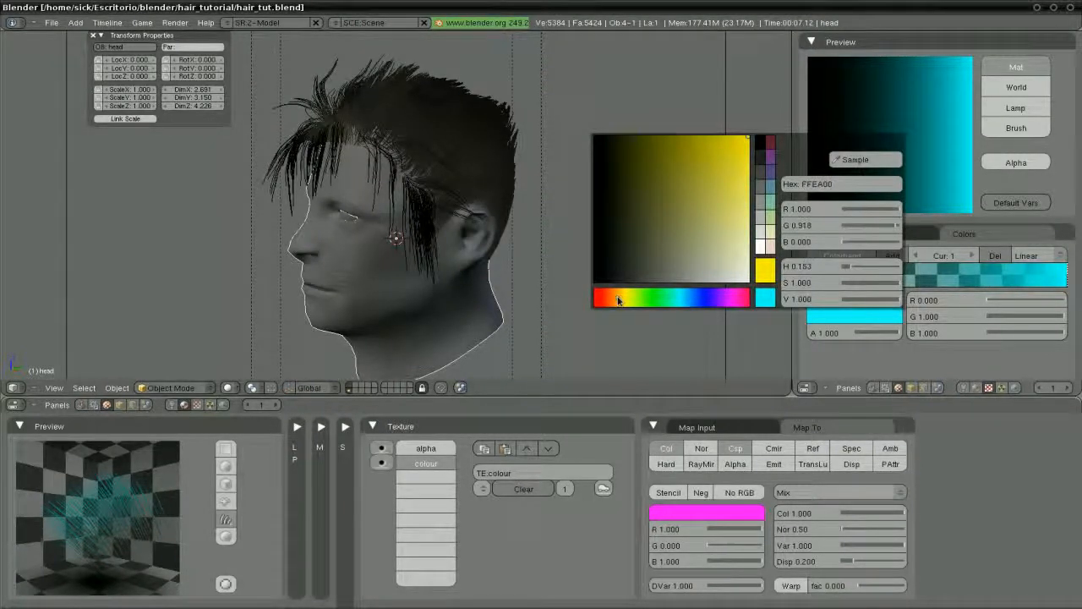
pyautogui.moveTo(711, 251); pyautogui.dragTo(732, 235)
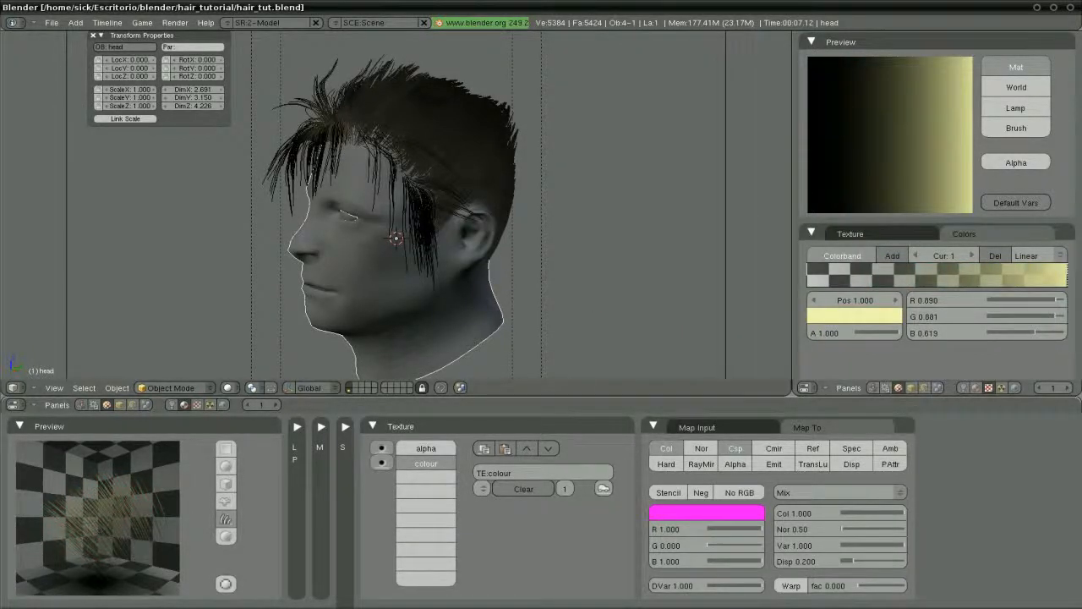
# Add a partly transparent dark brown stop near the start of the ramp
pyautogui.click(892, 255)
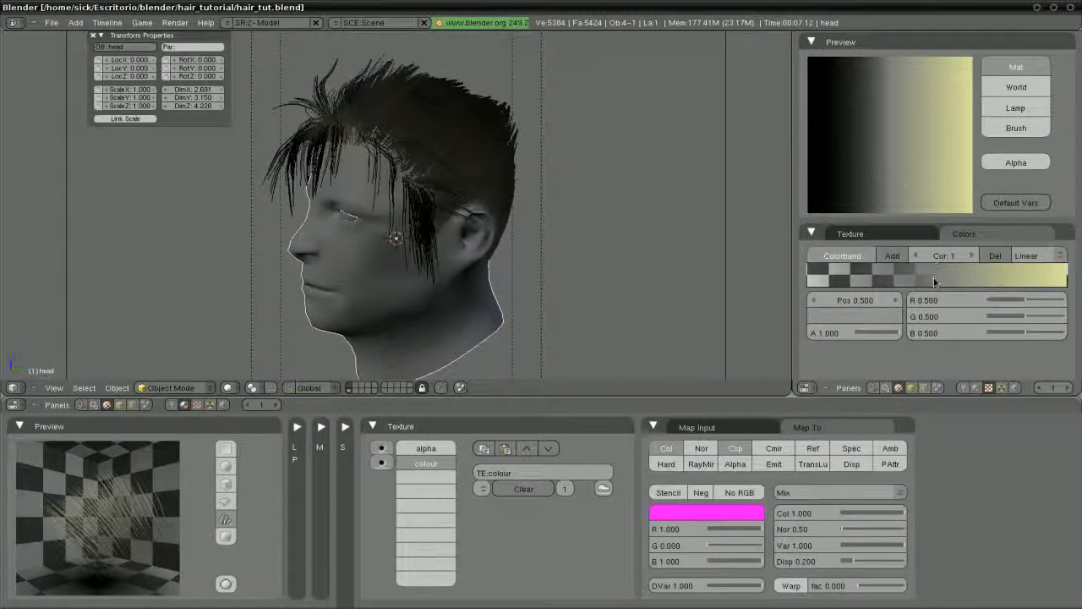
pyautogui.moveTo(945, 281)
pyautogui.mouseDown()
pyautogui.moveTo(825, 283)
pyautogui.moveTo(833, 306)
pyautogui.mouseUp()
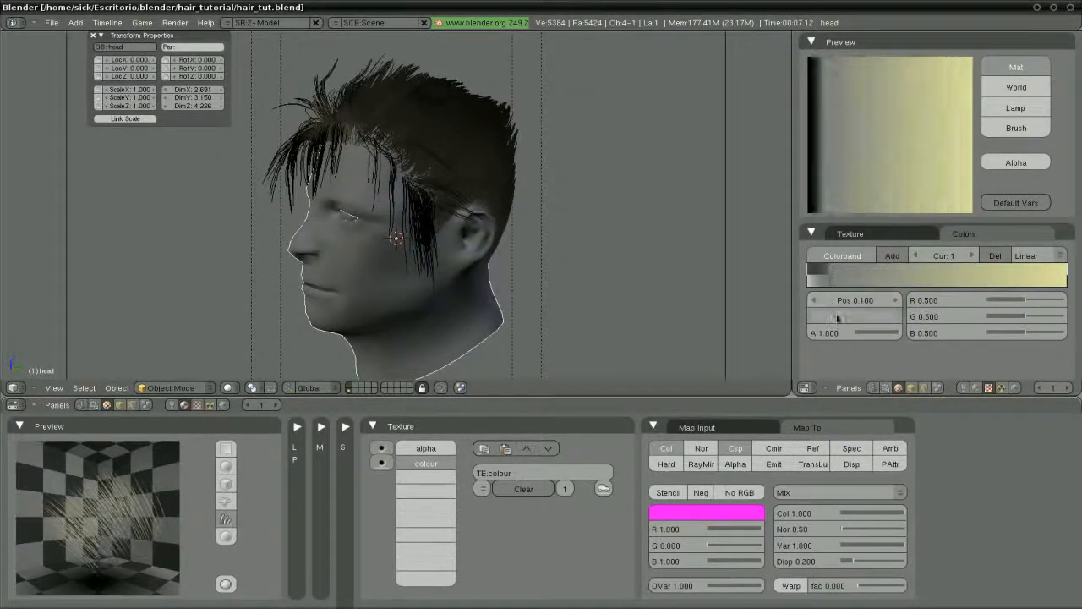
pyautogui.click(837, 316)
pyautogui.click(612, 298)
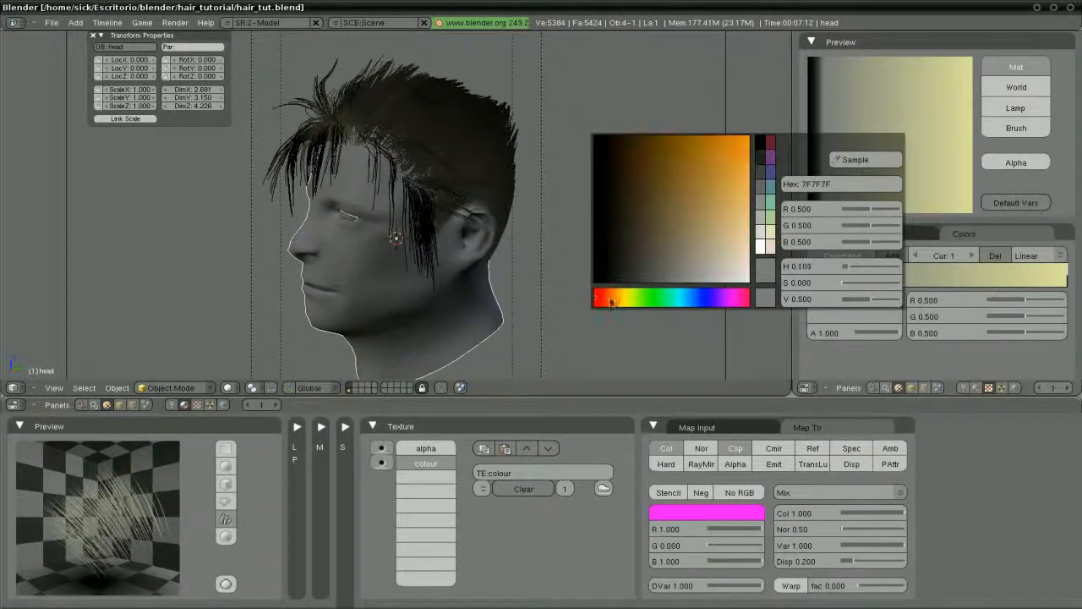
pyautogui.click(623, 263)
pyautogui.click(623, 251)
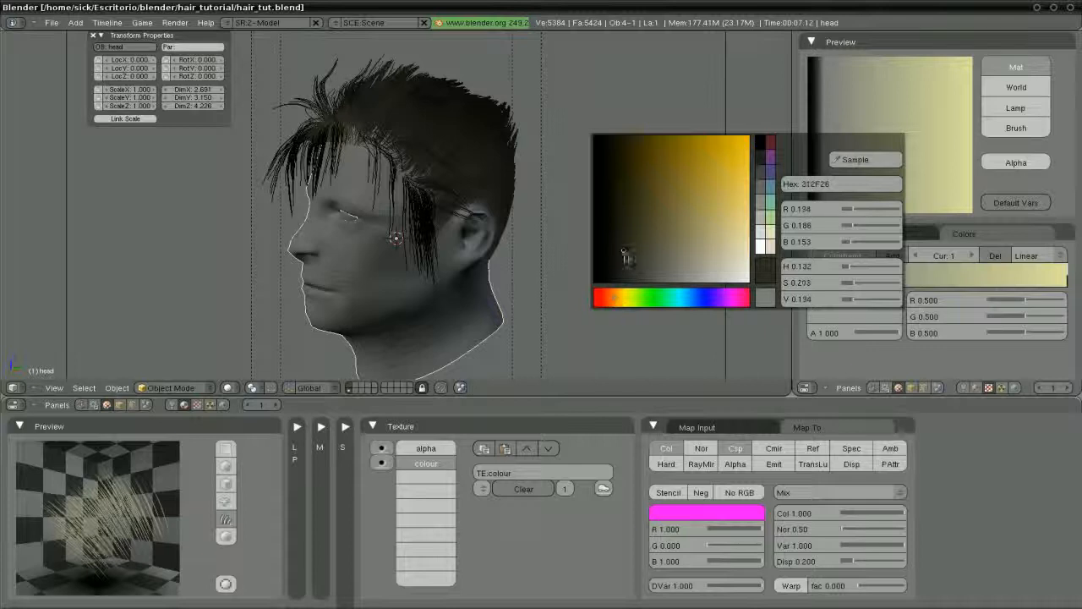
pyautogui.click(624, 255)
pyautogui.moveTo(869, 332); pyautogui.dragTo(878, 332)
# Add a deeper mid-brown stop further along the ramp at 0.567
pyautogui.click(891, 256)
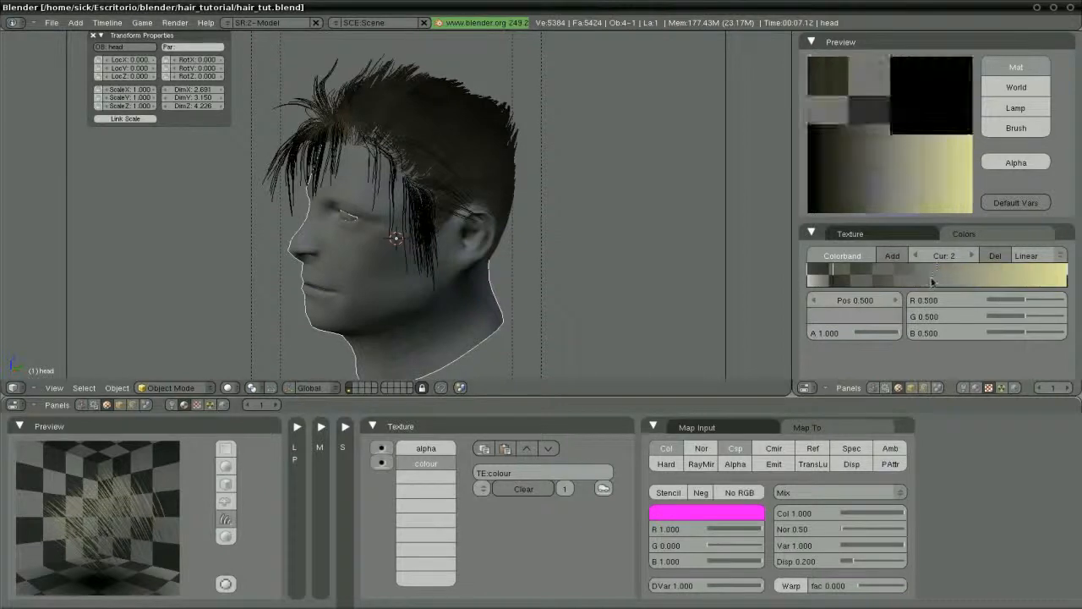
pyautogui.moveTo(907, 279); pyautogui.dragTo(956, 277)
pyautogui.click(867, 318)
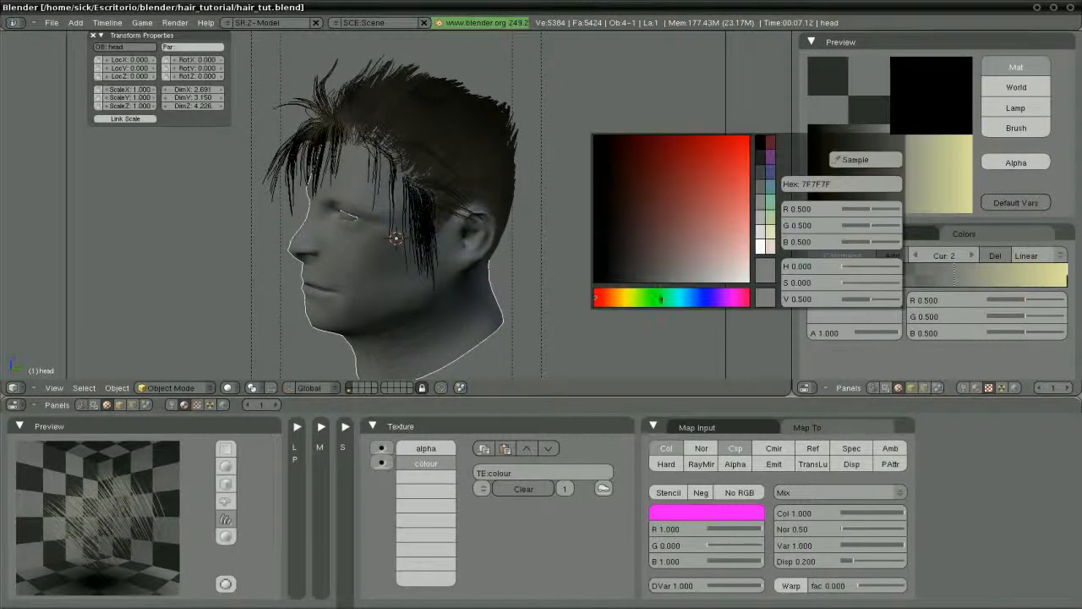
pyautogui.click(614, 298)
pyautogui.moveTo(646, 245); pyautogui.dragTo(652, 242)
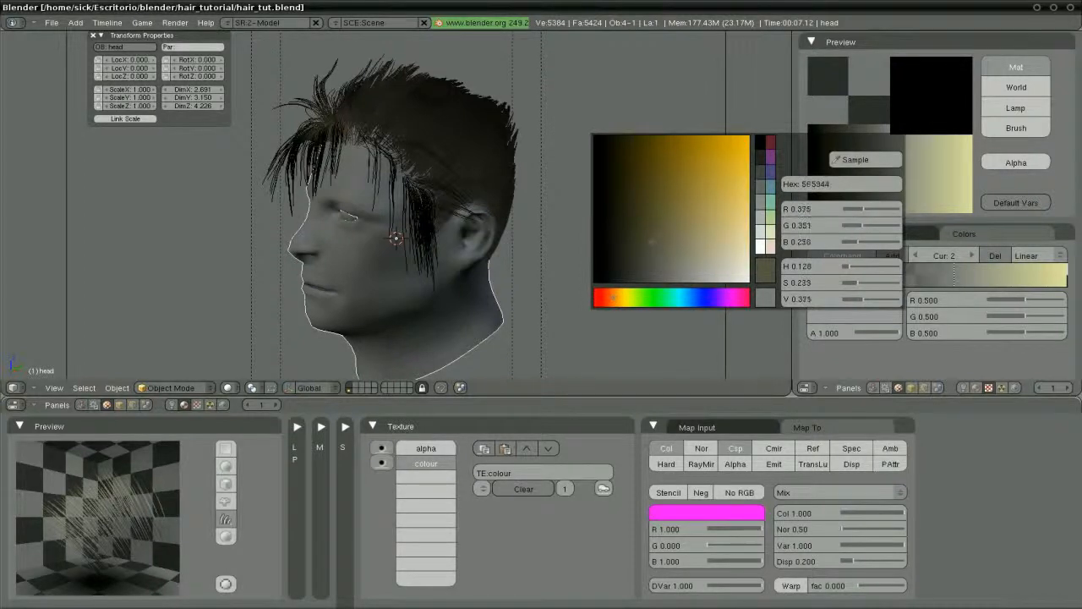
pyautogui.moveTo(614, 299); pyautogui.dragTo(613, 299)
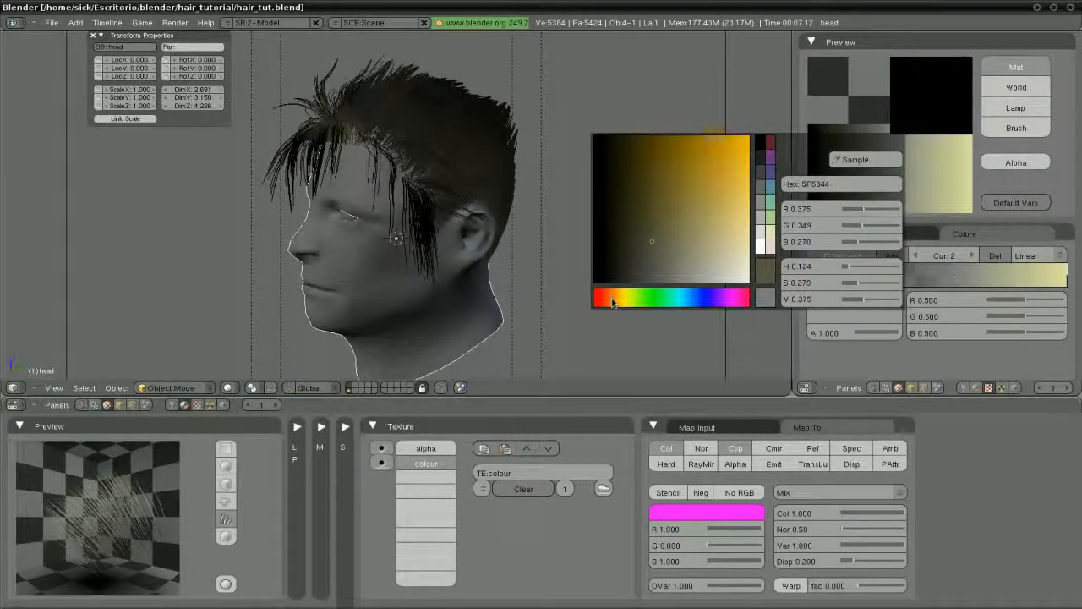
pyautogui.moveTo(668, 224); pyautogui.dragTo(645, 224)
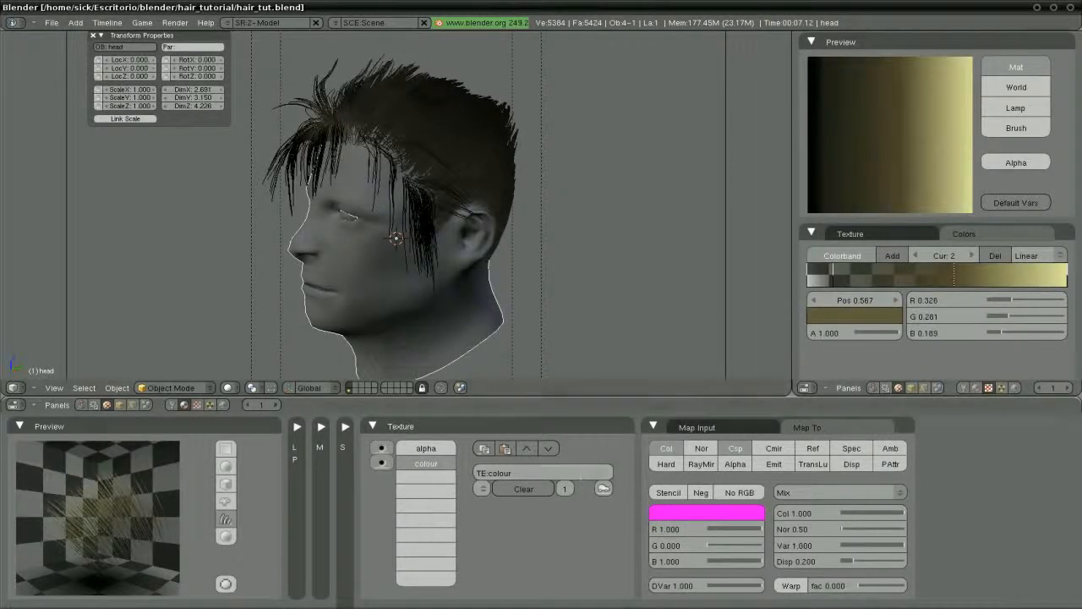
# Warm the pale yellow end stop to a blond tone and make it slightly transparent
pyautogui.click(1066, 279)
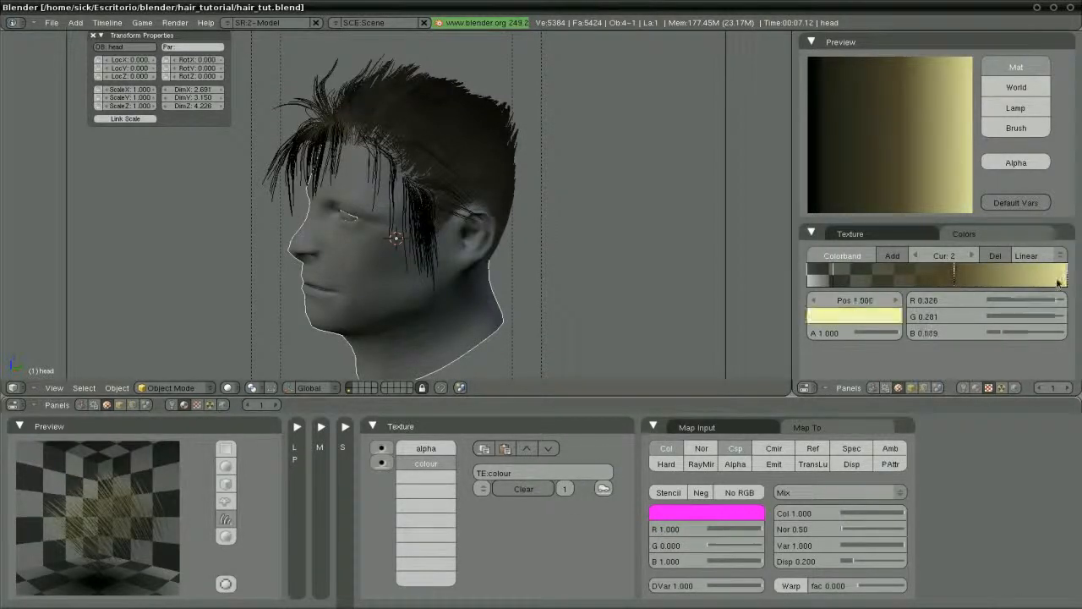
pyautogui.click(854, 315)
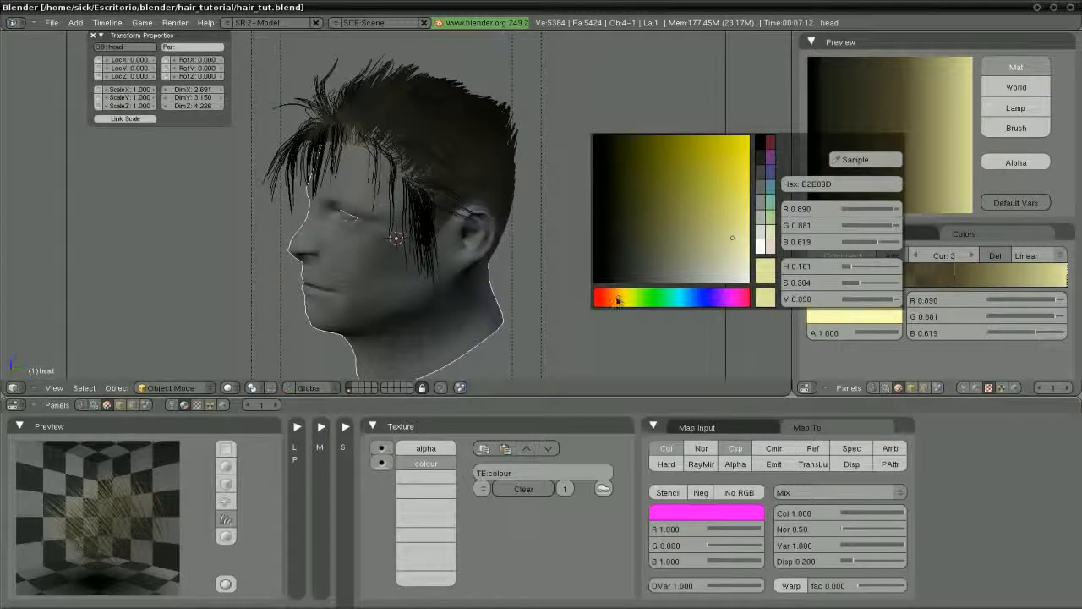
pyautogui.click(612, 300)
pyautogui.click(731, 224)
pyautogui.moveTo(730, 220); pyautogui.dragTo(719, 227)
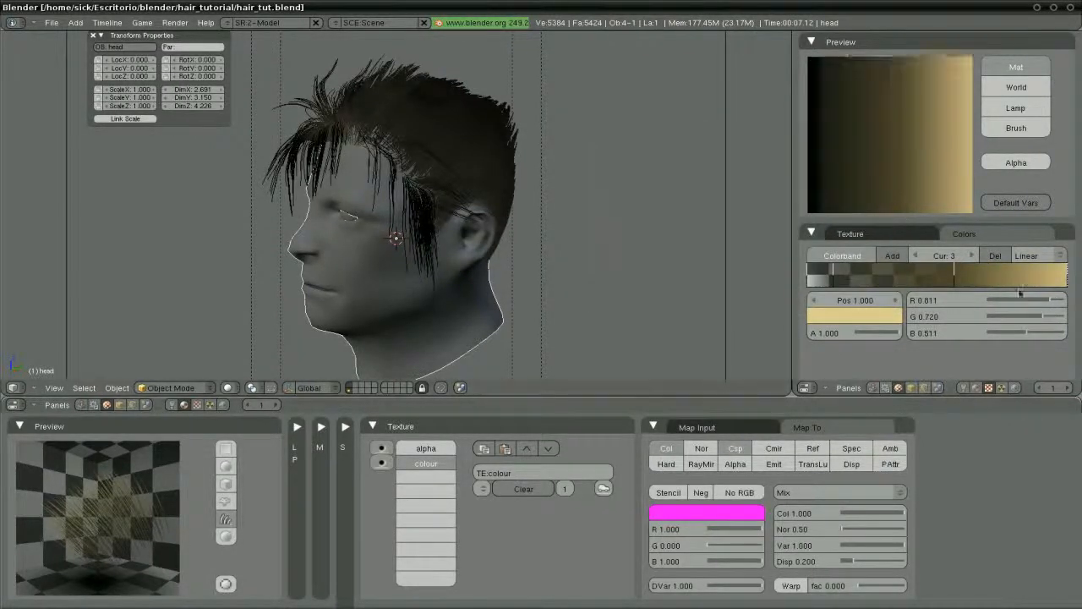
pyautogui.moveTo(893, 331); pyautogui.dragTo(871, 334)
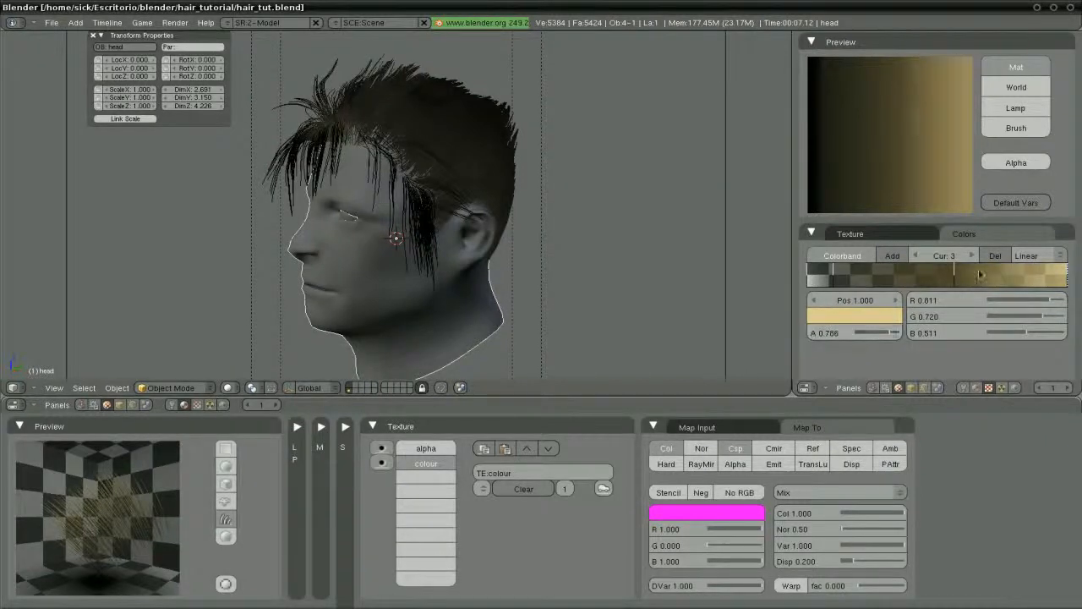
# Make the middle stop a lighter golden brown (R 0.478, G 0.353, B 0.188) with alpha 0.766
pyautogui.click(953, 277)
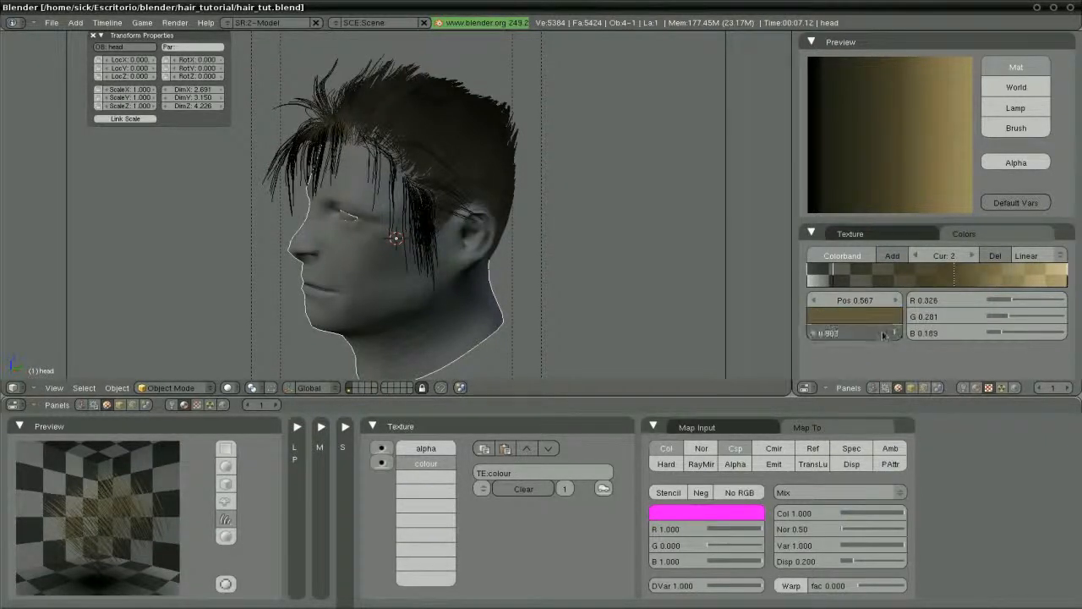
pyautogui.click(873, 317)
pyautogui.moveTo(681, 219); pyautogui.dragTo(662, 180)
pyautogui.moveTo(620, 298); pyautogui.dragTo(610, 301)
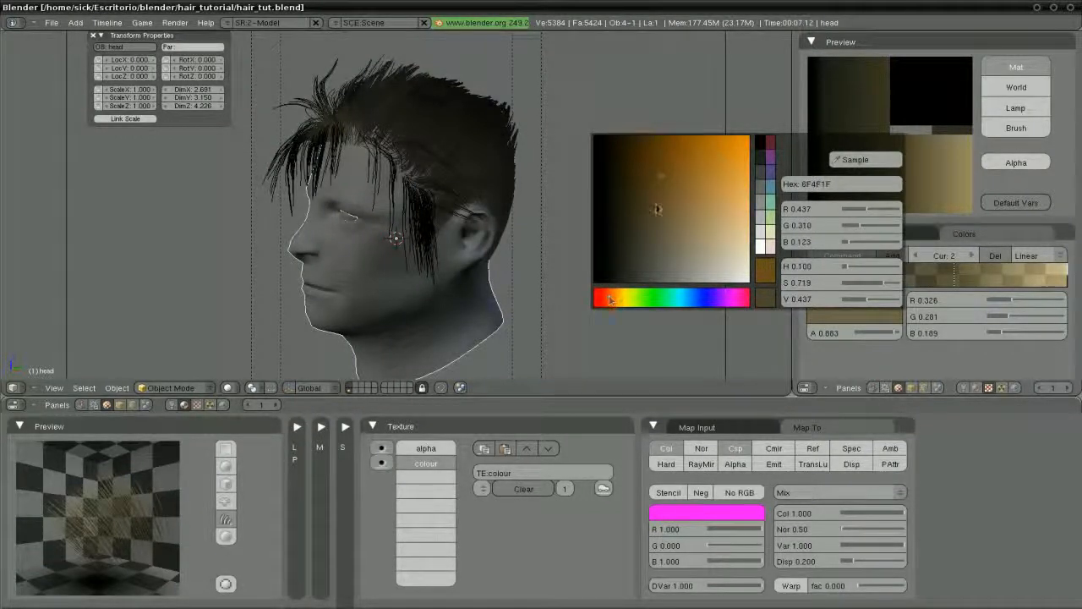
pyautogui.moveTo(658, 209); pyautogui.dragTo(668, 191)
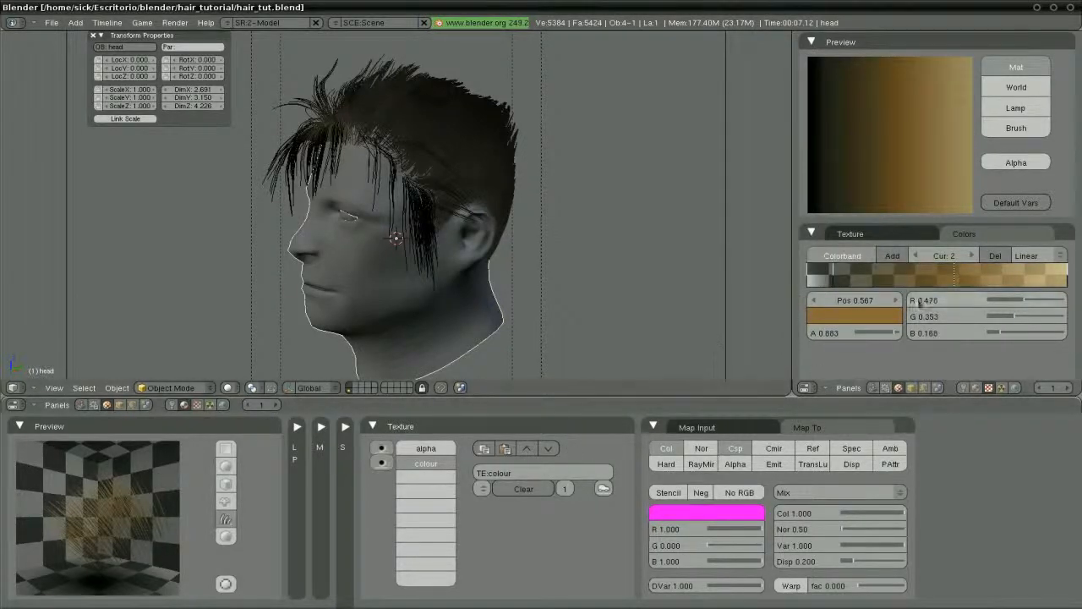
pyautogui.moveTo(894, 333); pyautogui.dragTo(889, 332)
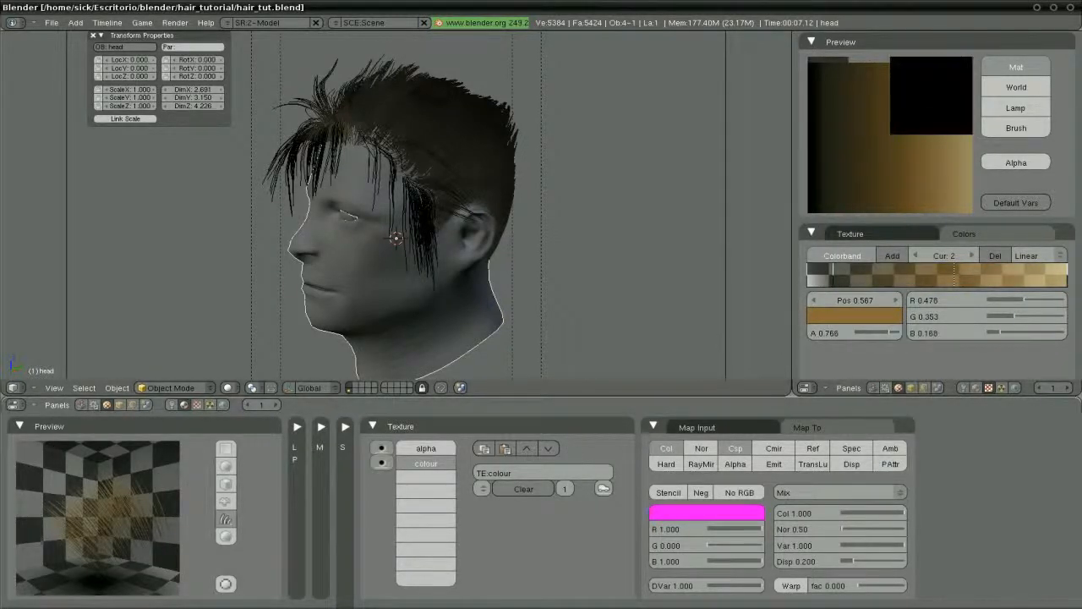
# Lighten the hair material's base Col colour slightly
pyautogui.press('F5')
pyautogui.click(351, 533)
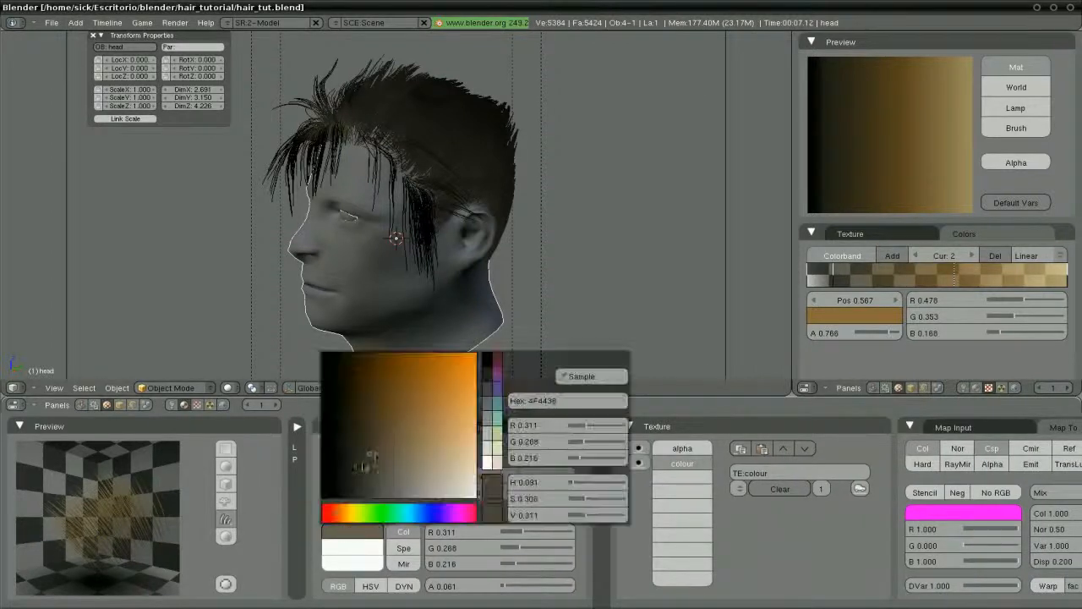
pyautogui.moveTo(366, 460); pyautogui.dragTo(383, 436)
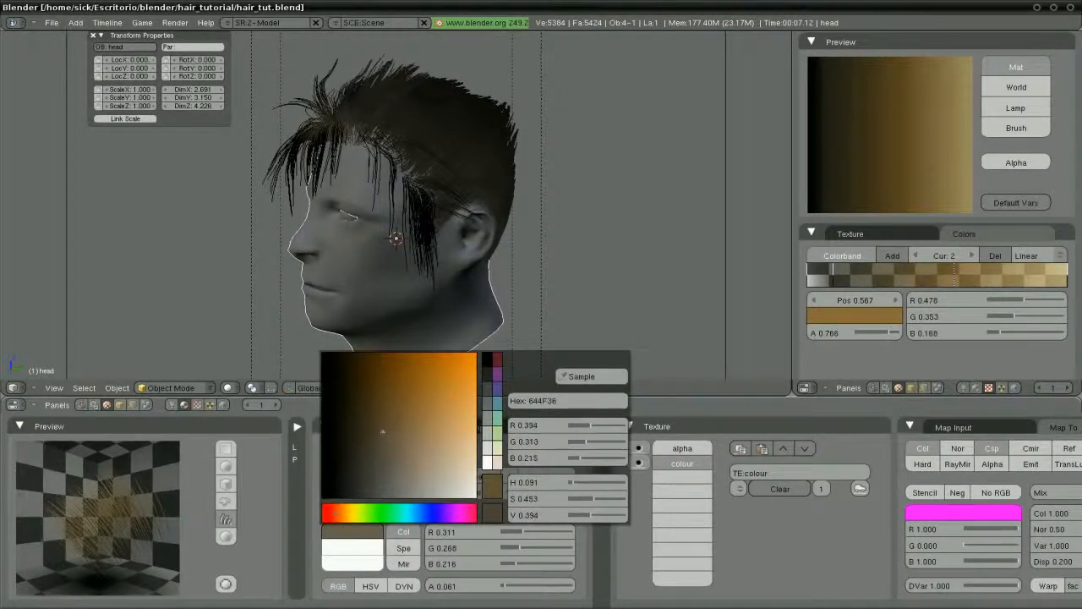
pyautogui.click(328, 428)
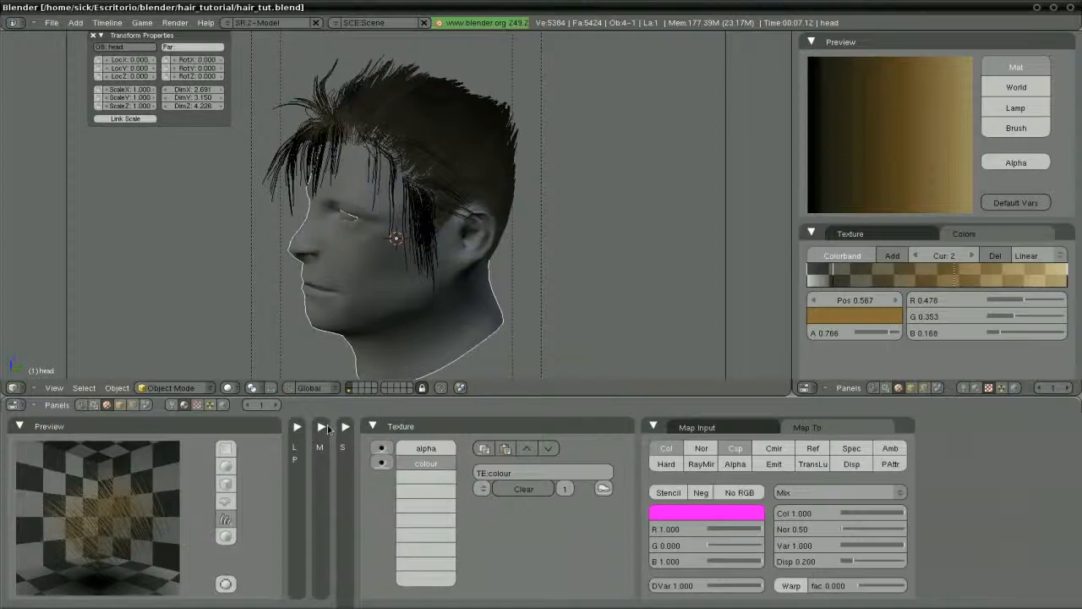
pyautogui.press('F12')
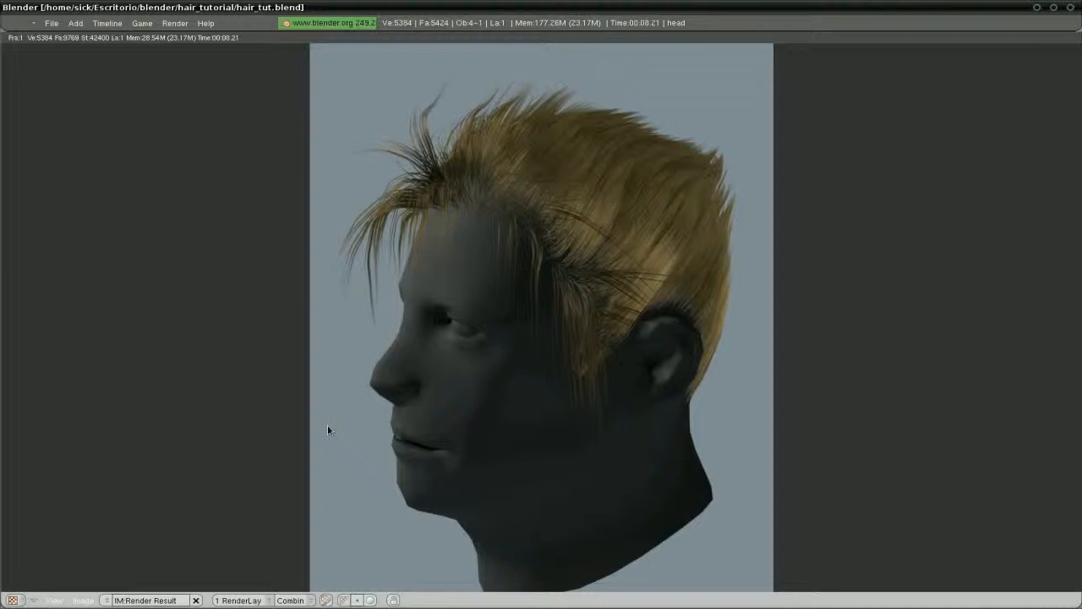
pyautogui.press('Escape')
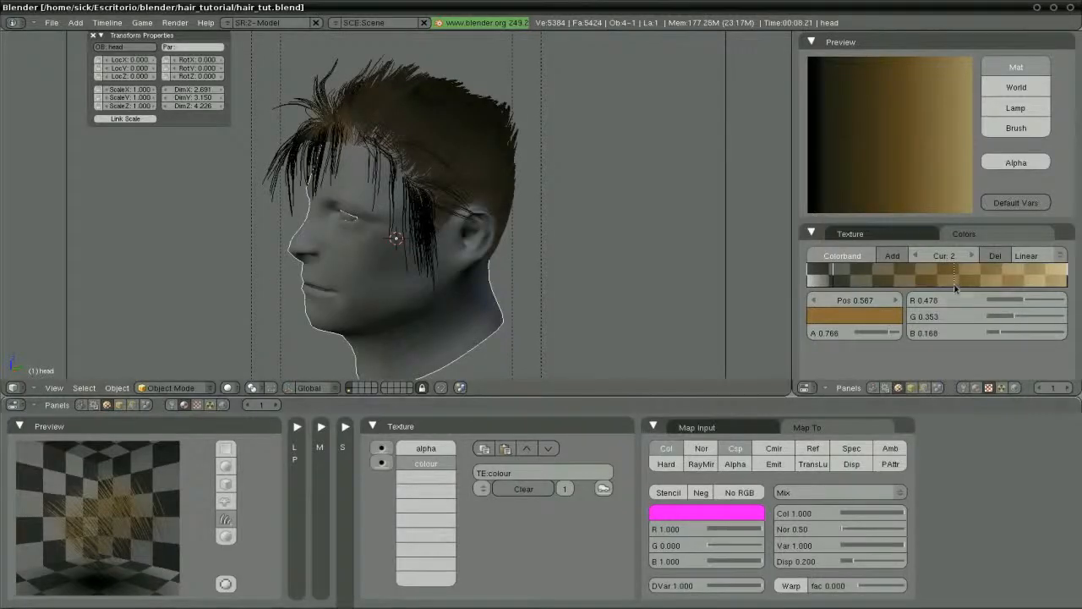
# Give the first gradient stop a warmer dark brown and adjust its opacity
pyautogui.click(835, 281)
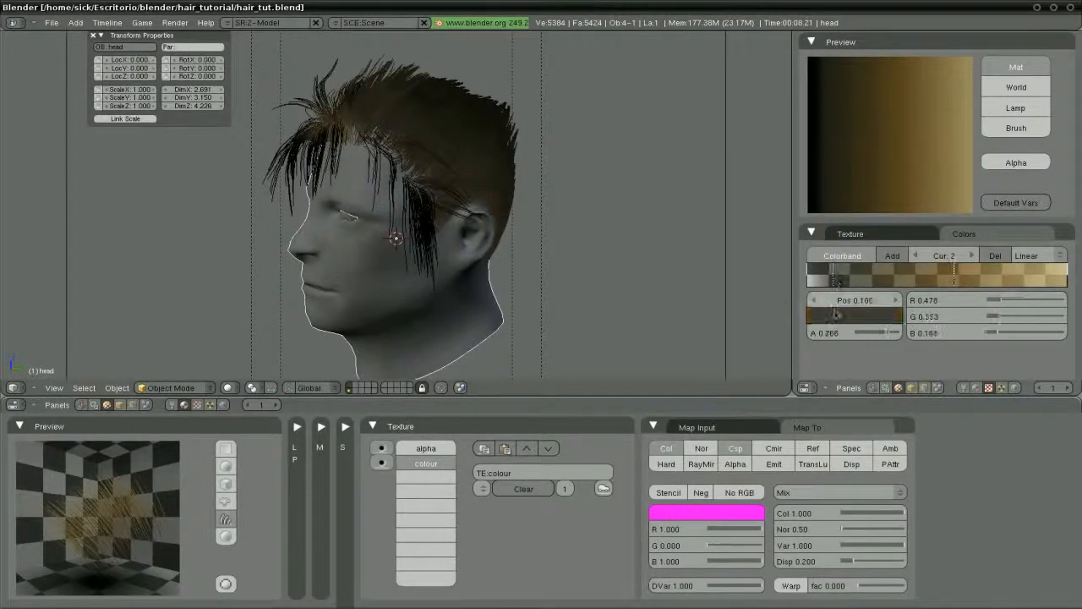
pyautogui.click(841, 317)
pyautogui.moveTo(623, 296); pyautogui.dragTo(610, 300)
pyautogui.moveTo(629, 213); pyautogui.dragTo(627, 206)
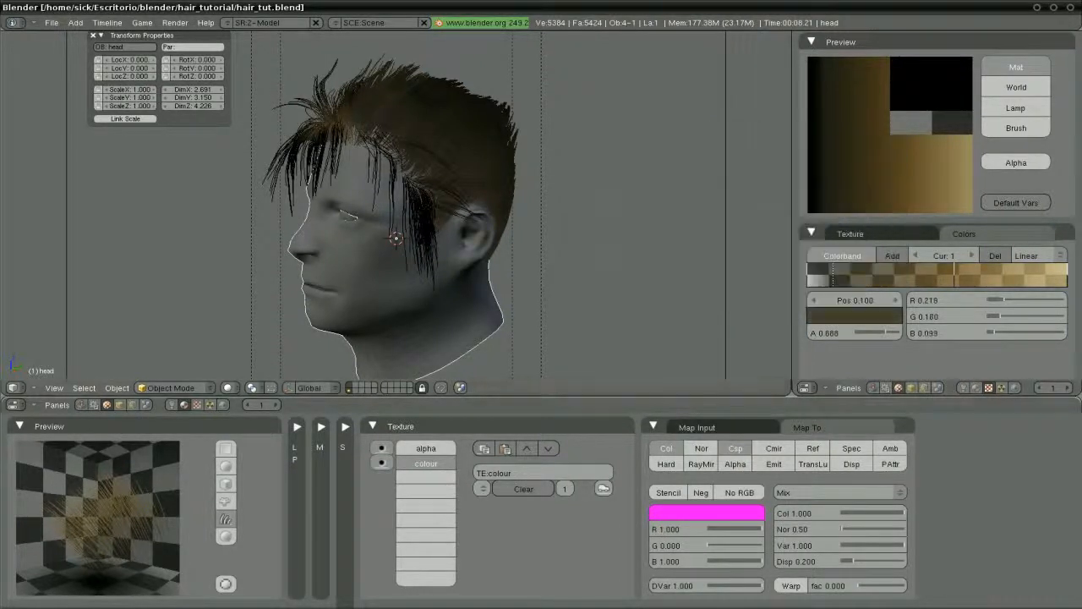
pyautogui.click(874, 335)
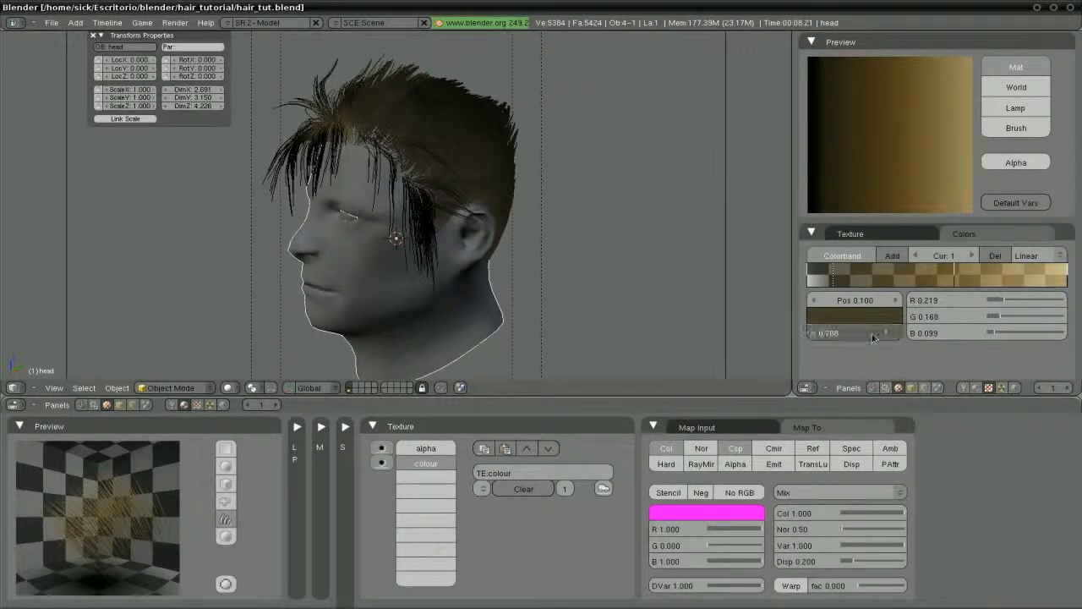
# Raise the middle stop's opacity slightly and make the light end a paler golden tone
pyautogui.click(952, 278)
pyautogui.moveTo(900, 334); pyautogui.dragTo(895, 333)
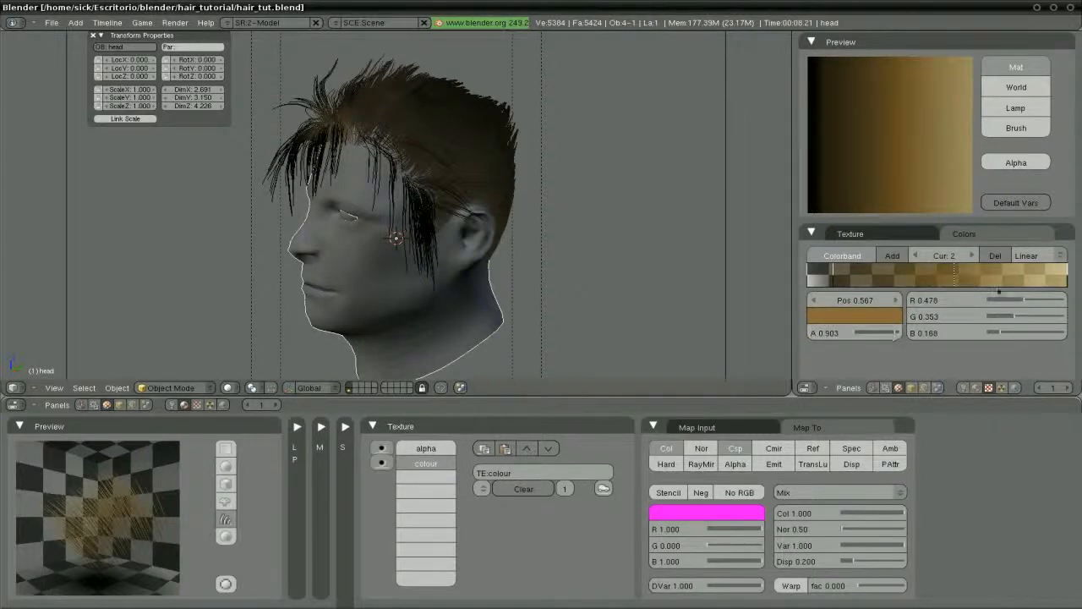
pyautogui.click(1067, 282)
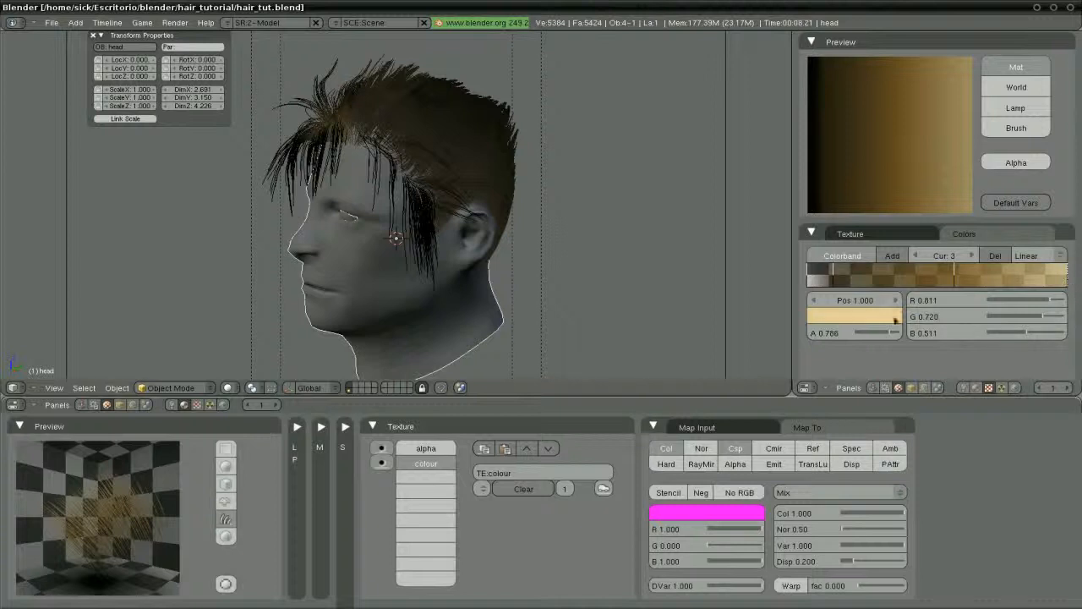
pyautogui.click(871, 318)
pyautogui.click(732, 218)
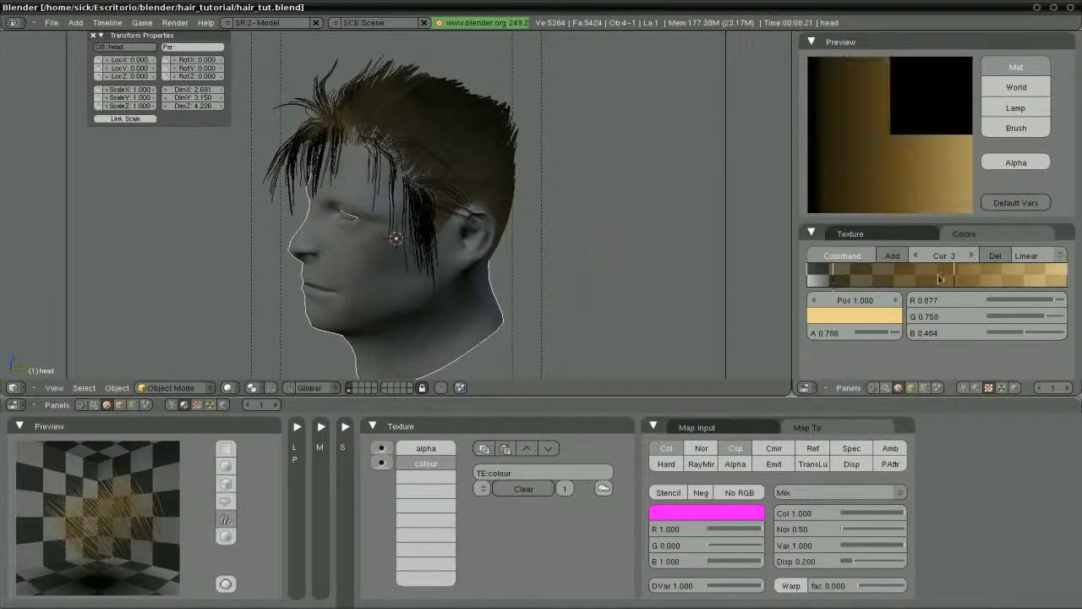
# Set the 0.567 stop to saturated orange-brown (R 0.499, G 0.330, B 0.080) and test render
pyautogui.click(954, 279)
pyautogui.click(854, 317)
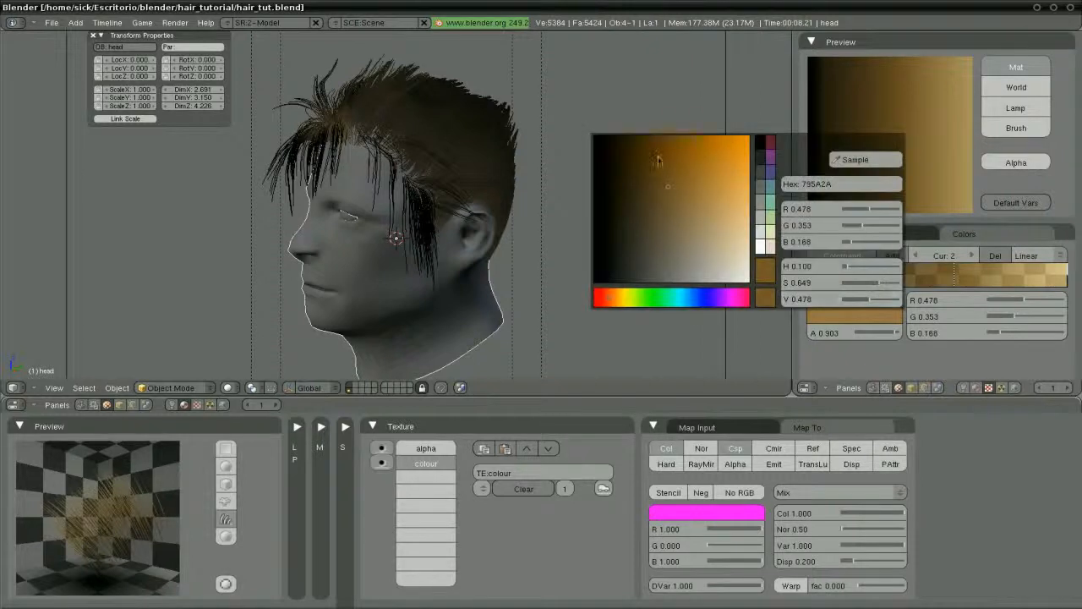
pyautogui.moveTo(671, 161); pyautogui.dragTo(671, 158)
pyautogui.press('F12')
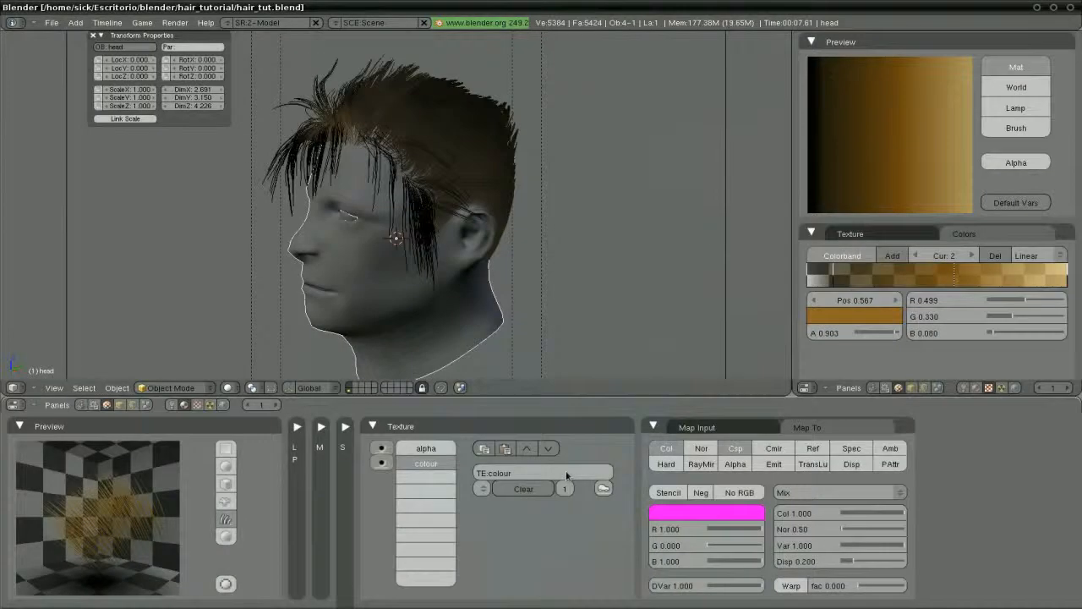
# Nudge the middle gradient stop's hue toward yellow, then slightly back toward orange
pyautogui.click(884, 318)
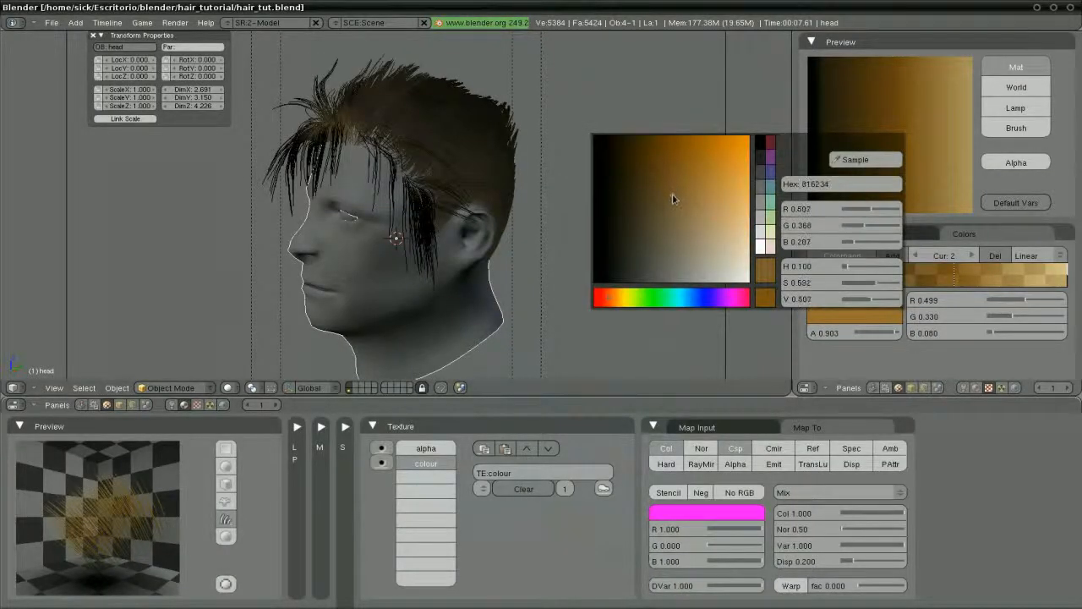
pyautogui.click(615, 300)
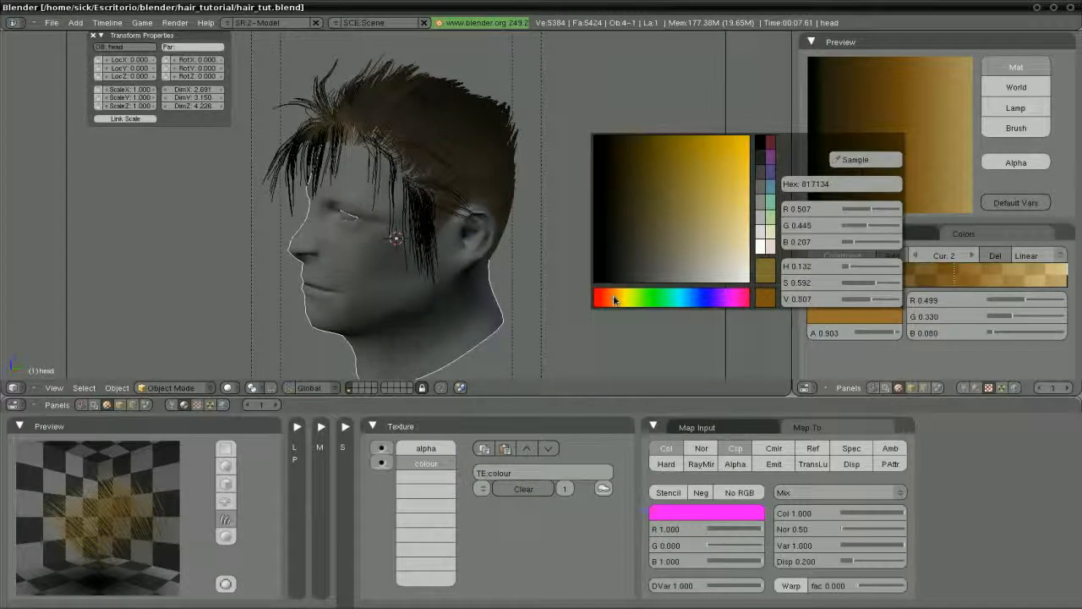
pyautogui.click(611, 300)
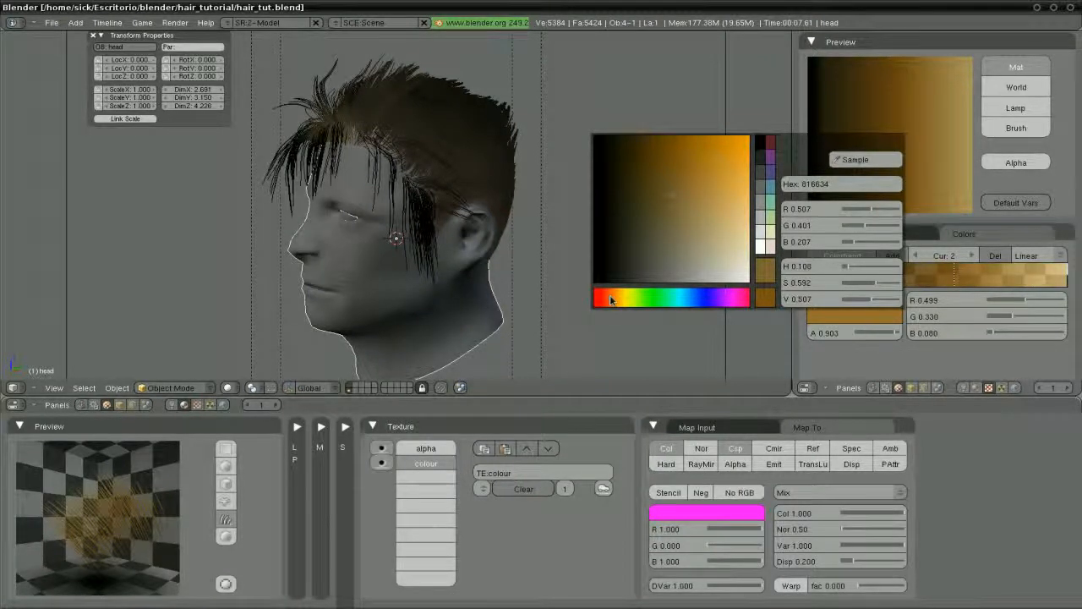
# Make the hair base colour light gold (R 0.697, G 0.606, B 0.306) and render to check
pyautogui.click(321, 426)
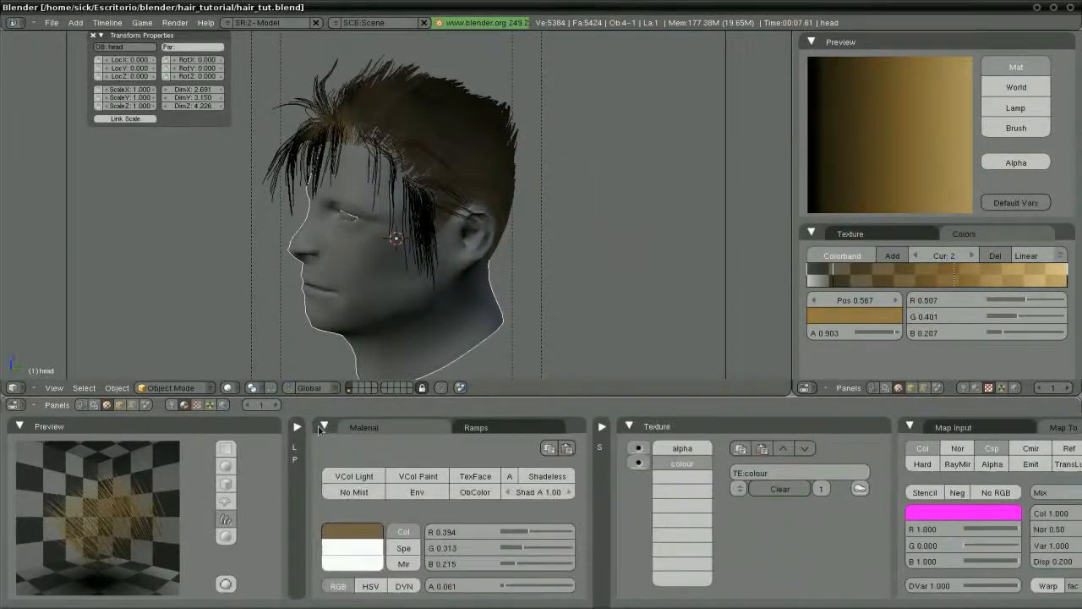
pyautogui.click(352, 533)
pyautogui.click(341, 513)
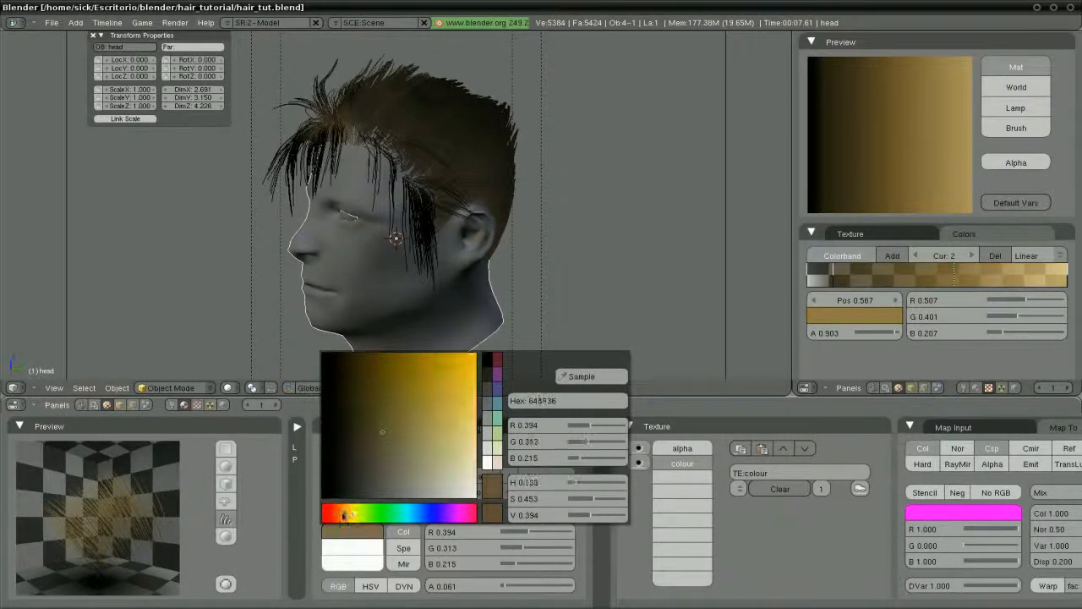
pyautogui.moveTo(410, 436); pyautogui.dragTo(430, 415)
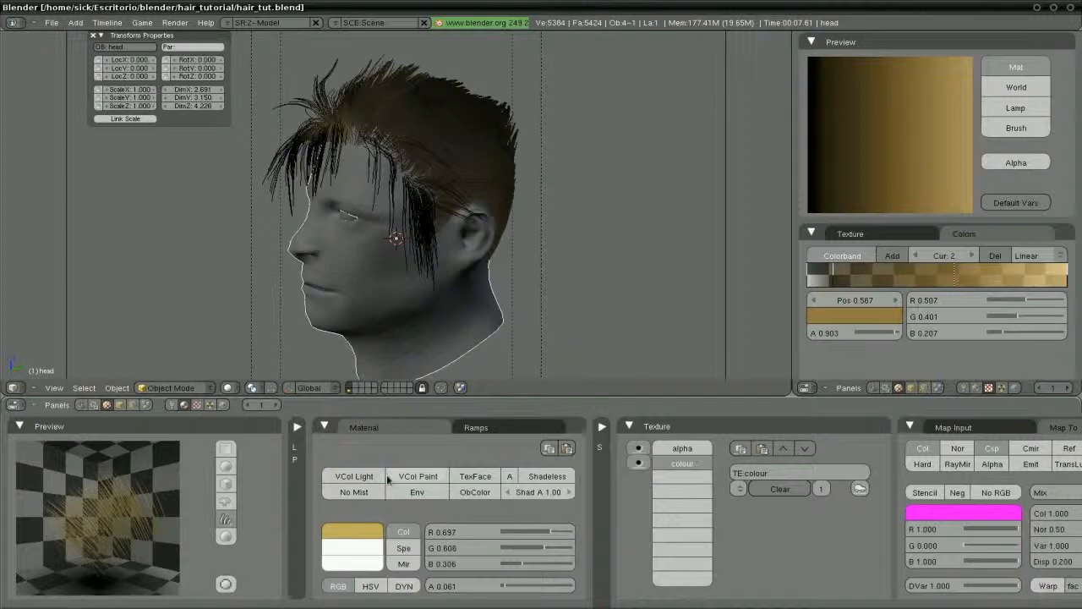
pyautogui.press('F12')
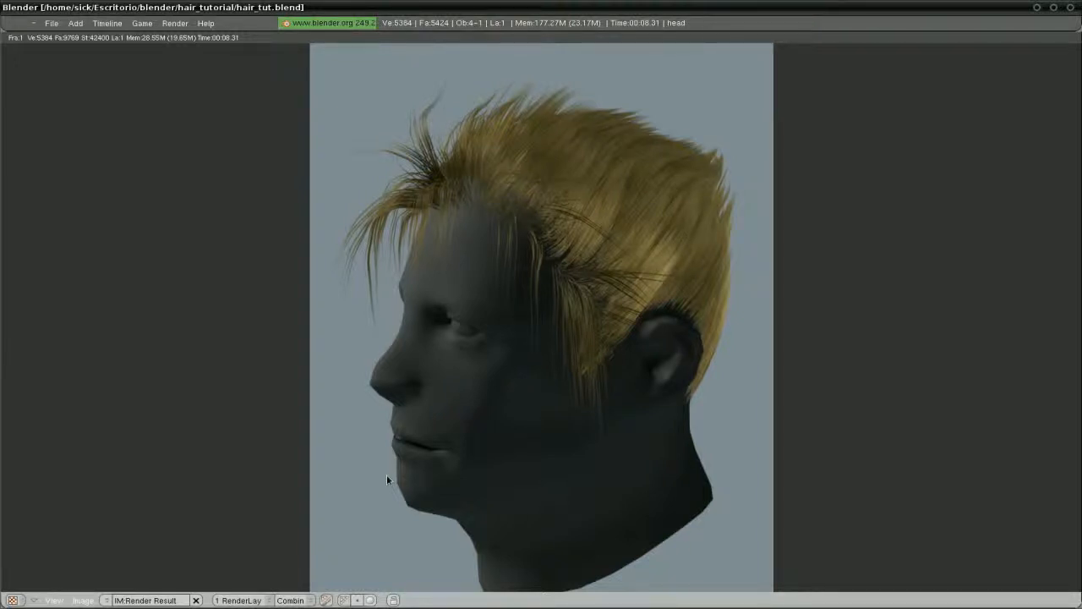
# Close the render, then zoom and pan the 3D view to a closer side view of the head
pyautogui.press('Escape')
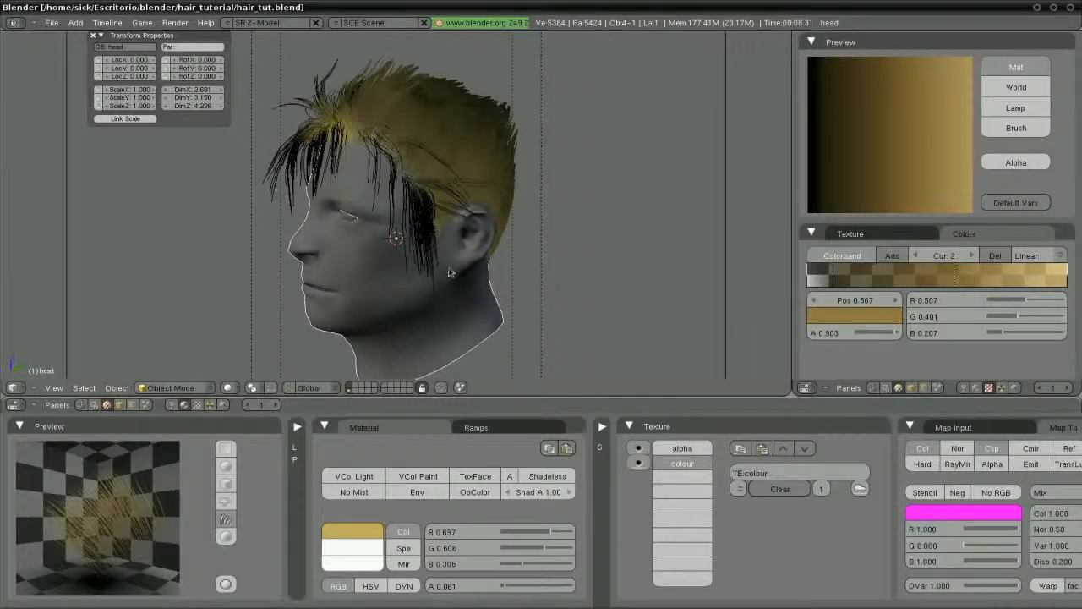
pyautogui.scroll(-3, 449, 270)
pyautogui.scroll(1, 427, 270)
pyautogui.scroll(3, 427, 270)
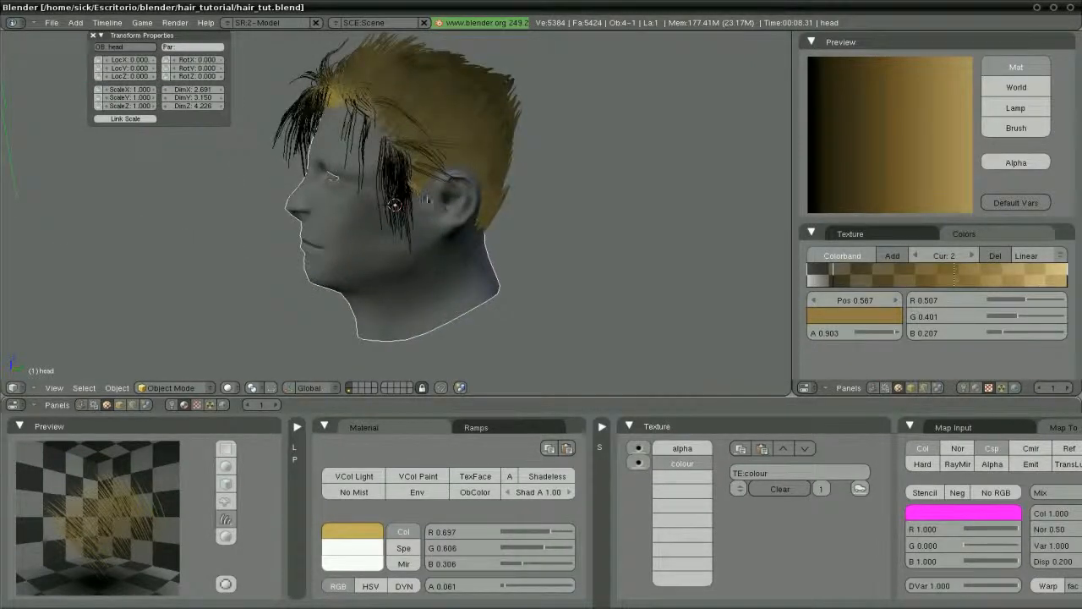
pyautogui.keyDown('shift'); pyautogui.moveTo(431, 201); pyautogui.dragTo(408, 236, button='middle'); pyautogui.keyUp('shift')
pyautogui.scroll(2, 401, 233)
pyautogui.scroll(-1, 401, 232)
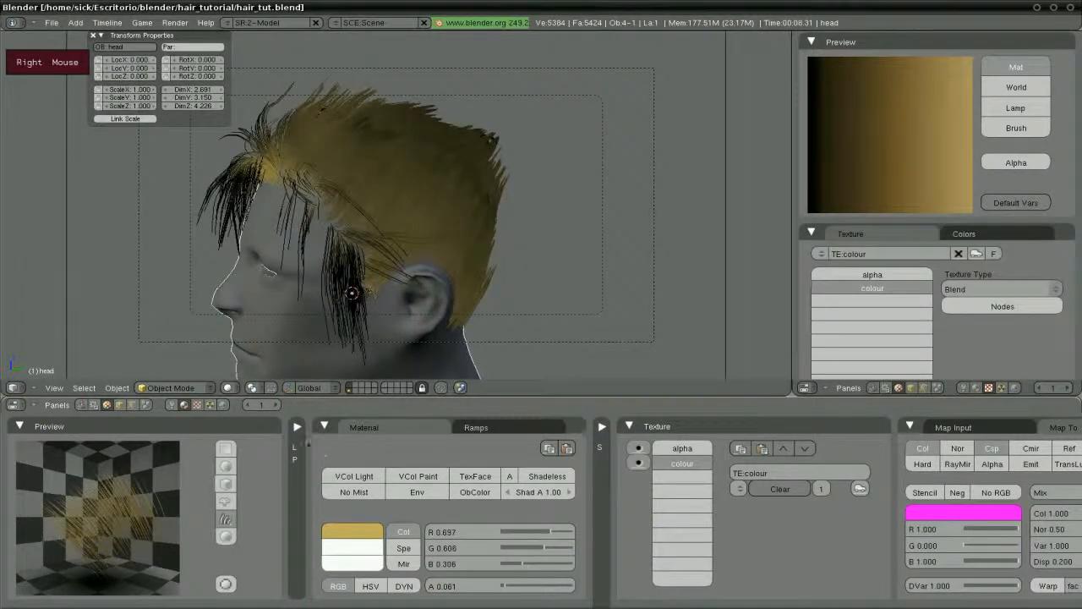
# Switch the hair strand width to scene units in the Strands settings and render a test image
pyautogui.click(323, 427)
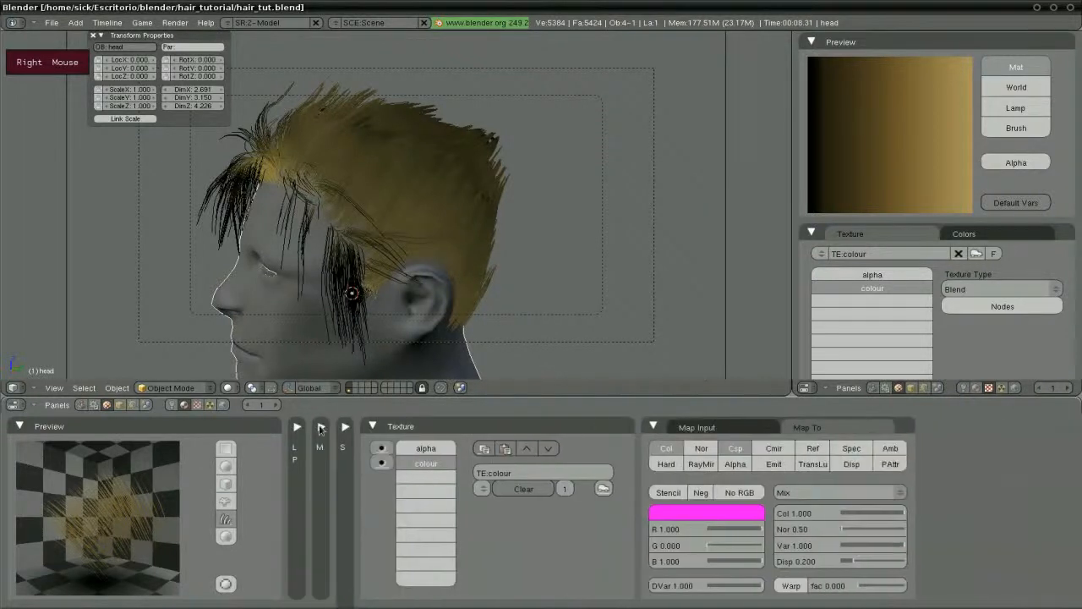
pyautogui.click(297, 427)
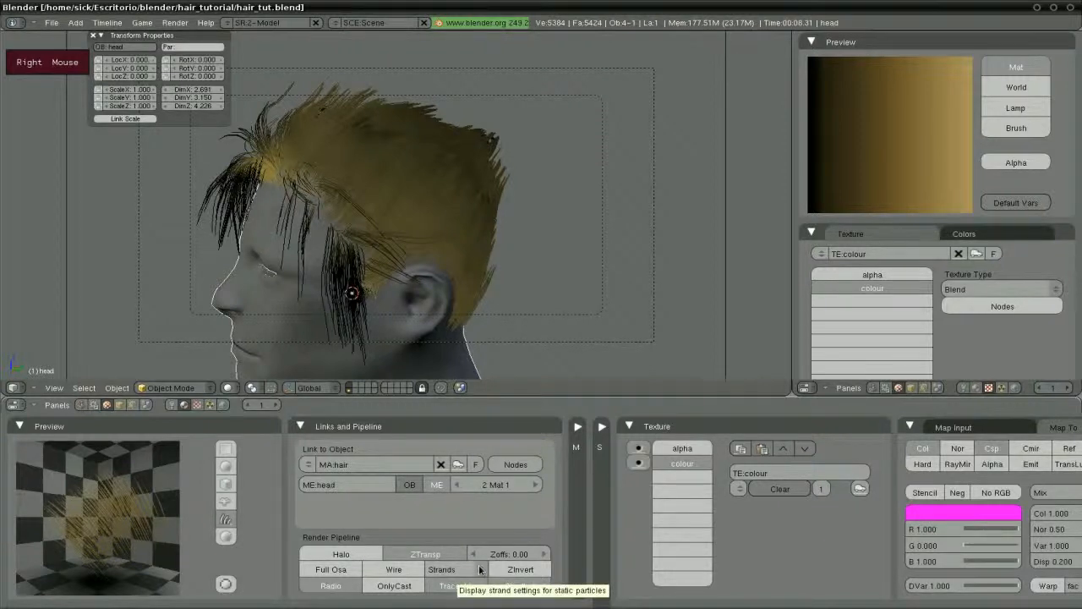
pyautogui.click(442, 569)
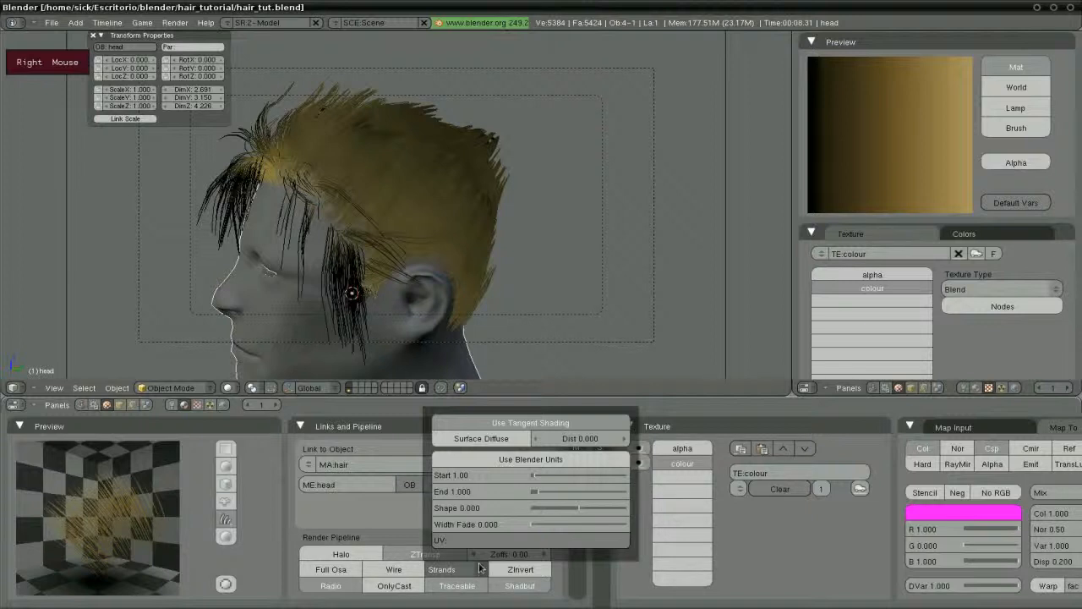
pyautogui.click(490, 462)
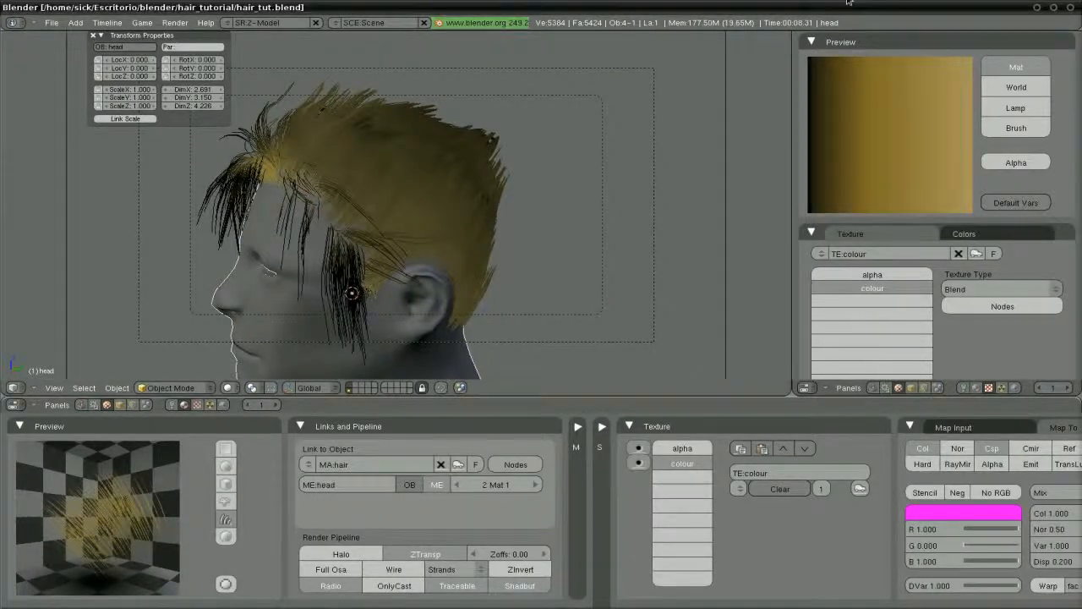
pyautogui.click(482, 573)
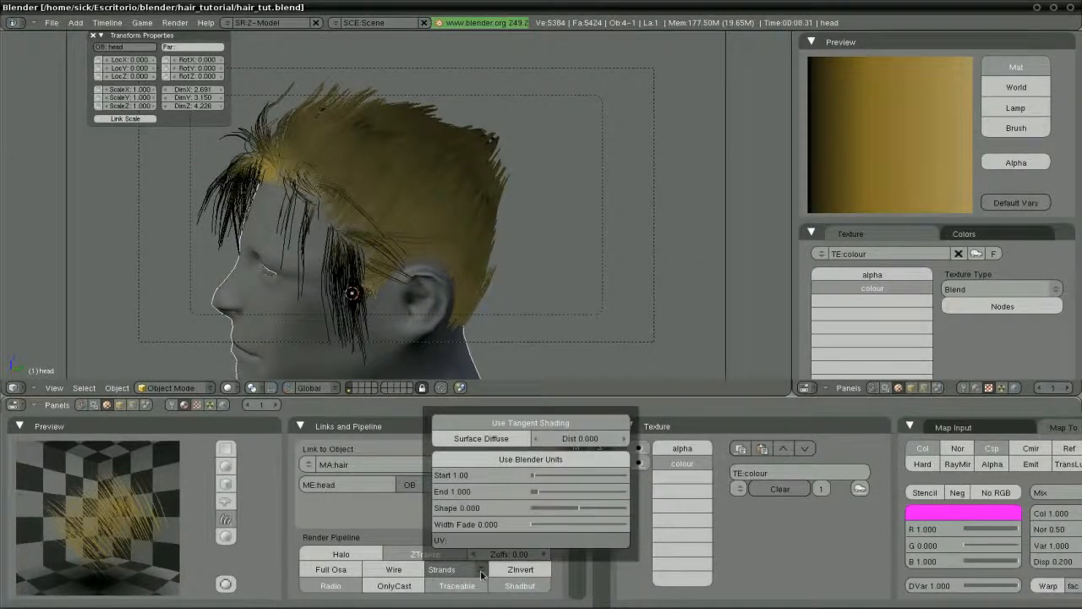
pyautogui.click(533, 460)
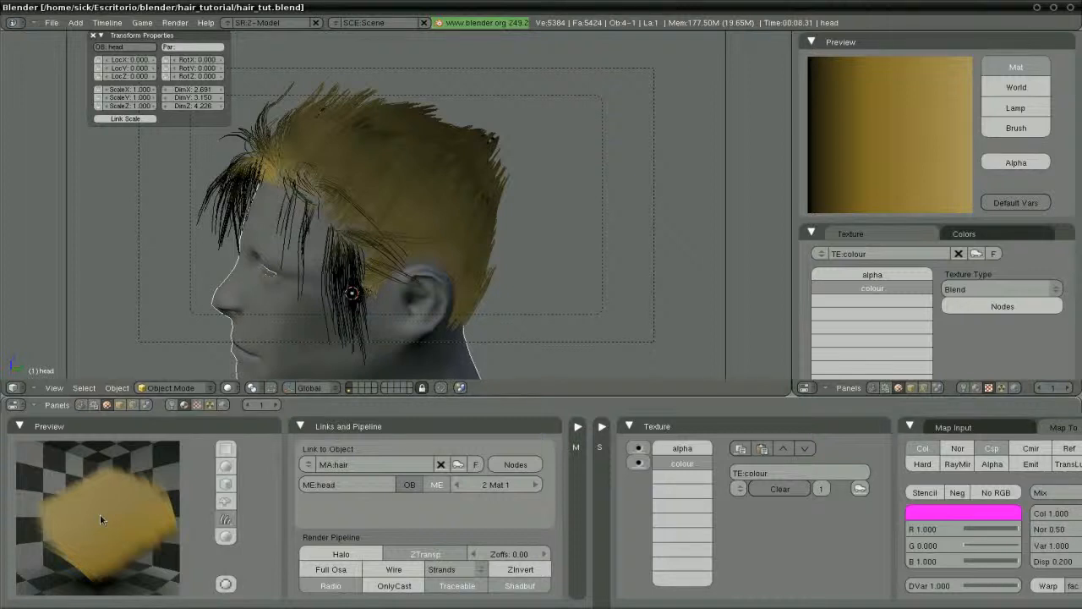
pyautogui.press('F12')
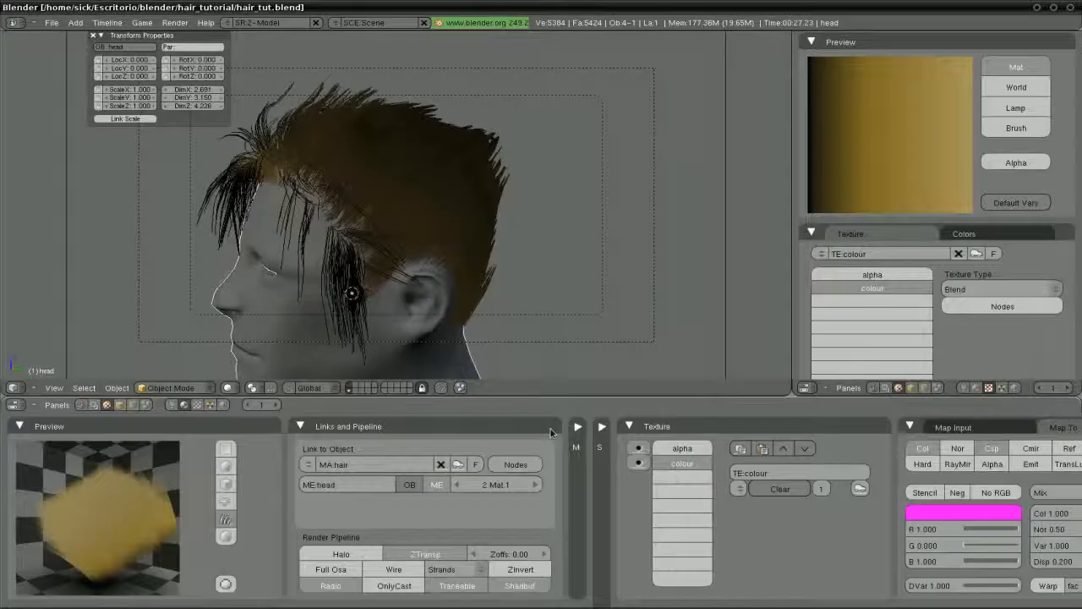
# Set strand Start width 0.015, End width 0.001, and raise Width Fade to about 1.5
pyautogui.click(484, 571)
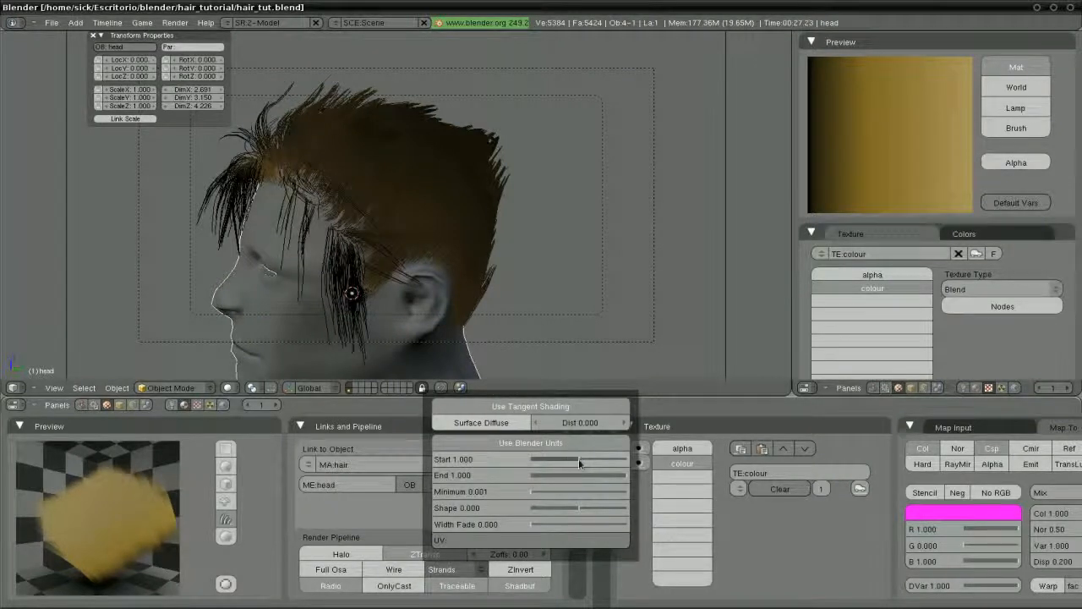
pyautogui.click(465, 462)
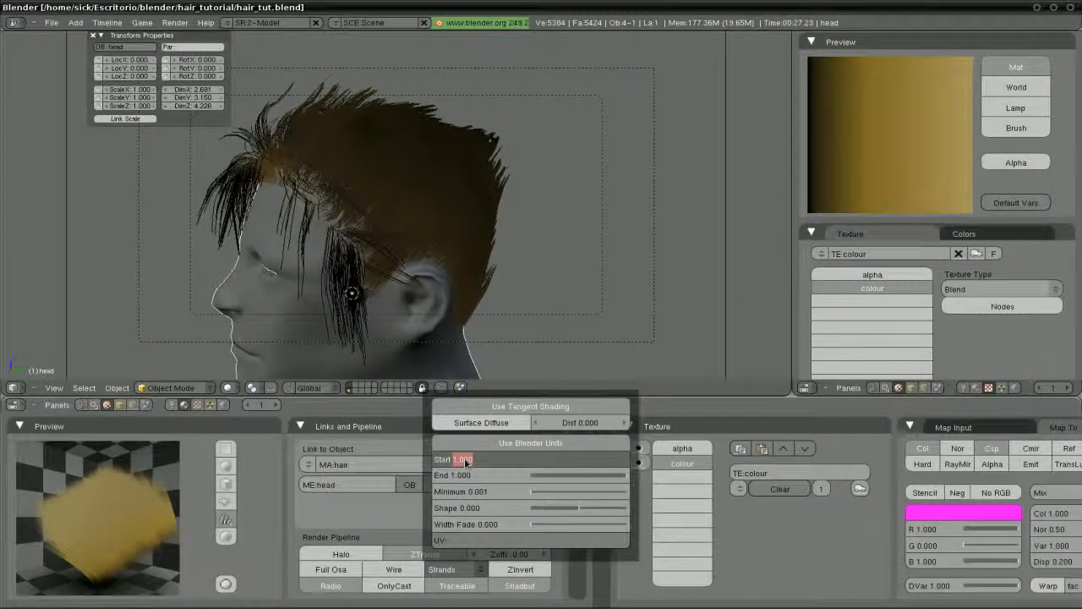
pyautogui.write('0.015')
pyautogui.press('Return')
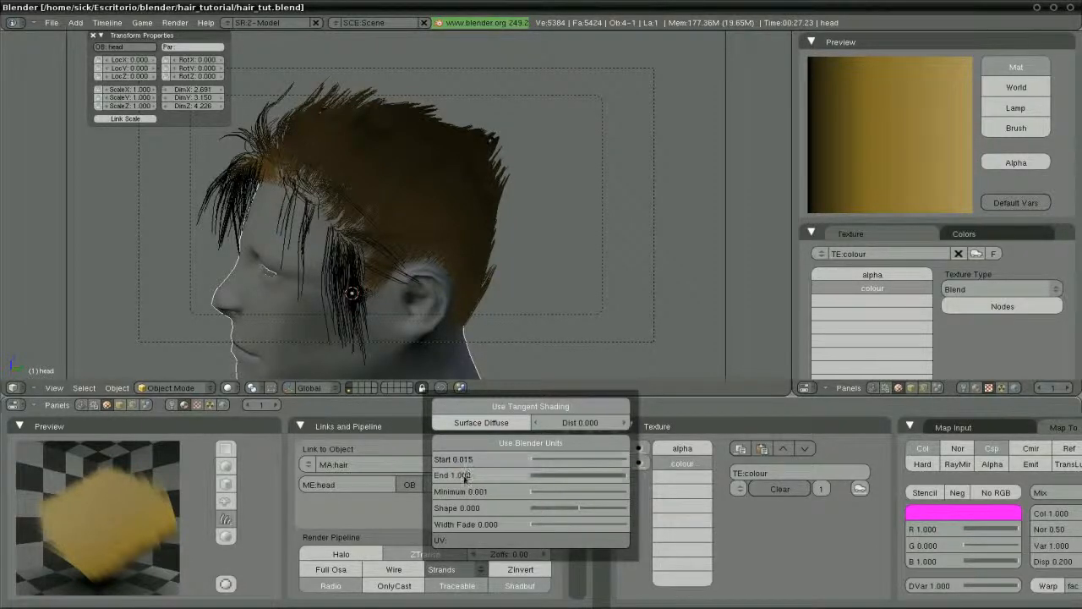
pyautogui.click(464, 476)
pyautogui.press('BackSpace')
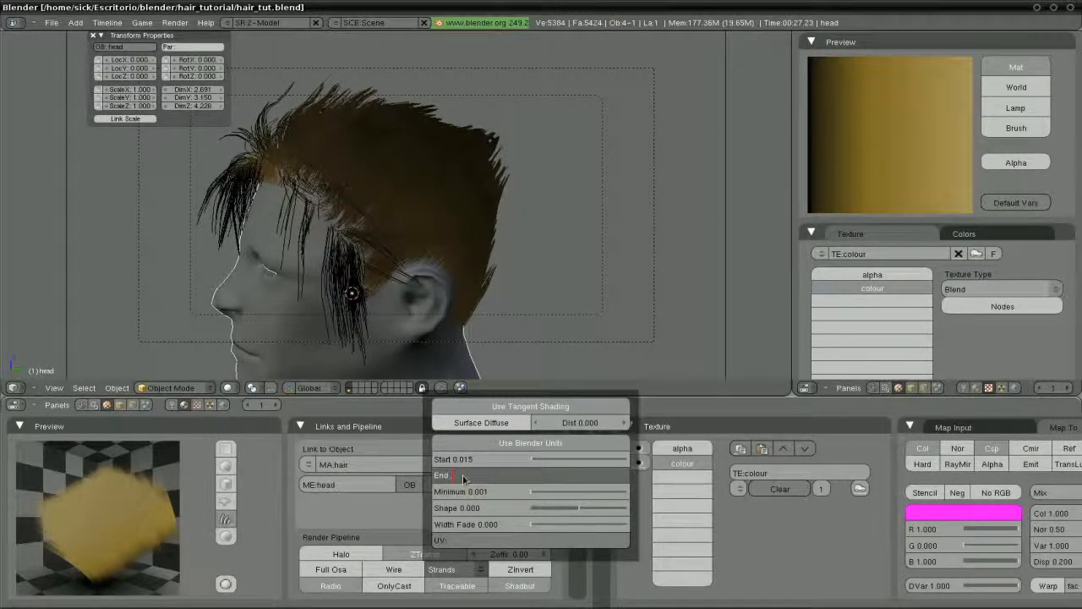
pyautogui.write('0.001')
pyautogui.press('Return')
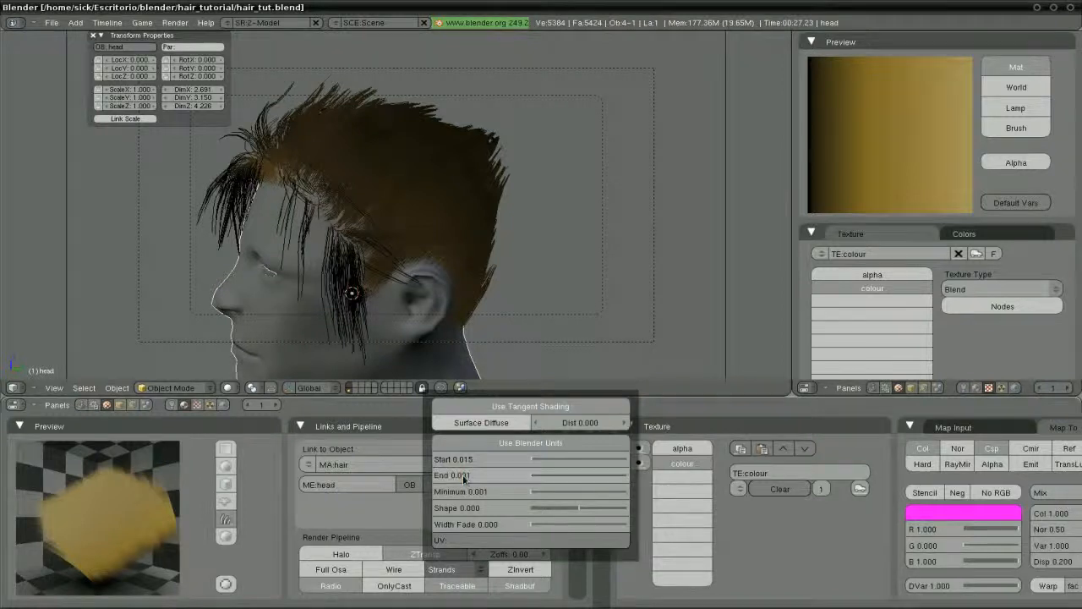
pyautogui.click(554, 525)
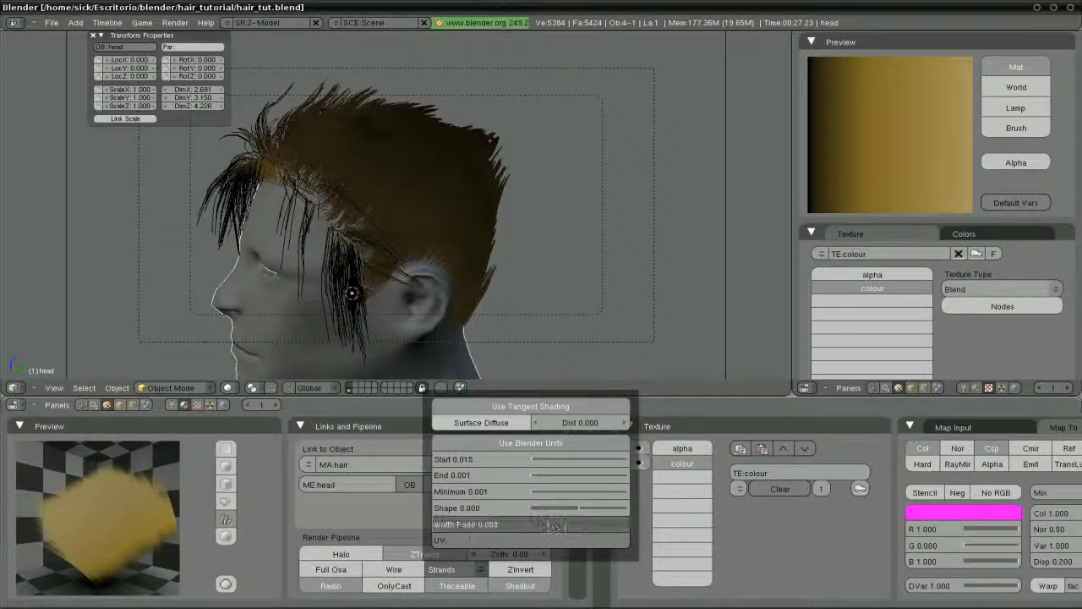
pyautogui.moveTo(555, 525); pyautogui.dragTo(615, 528)
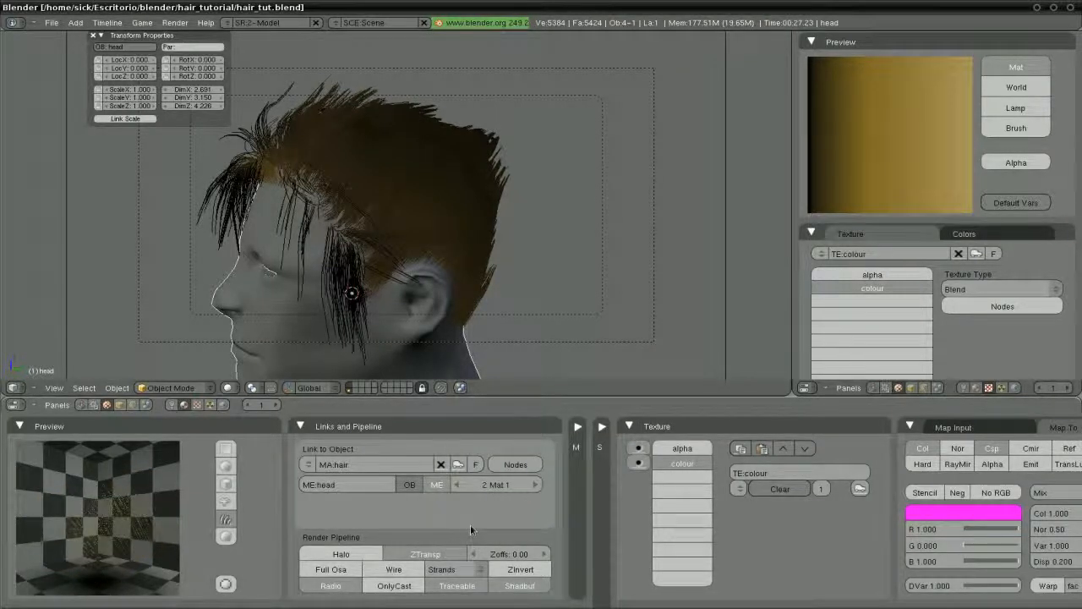
# Render the head with the thinner strands, then close the Render Result
pyautogui.press('F12')
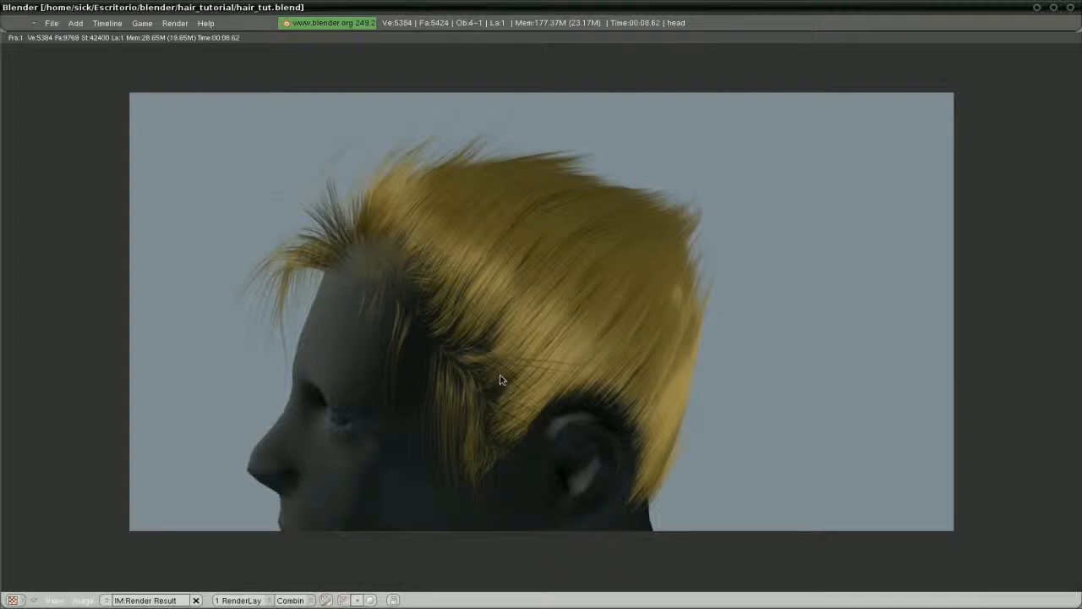
pyautogui.press('Escape')
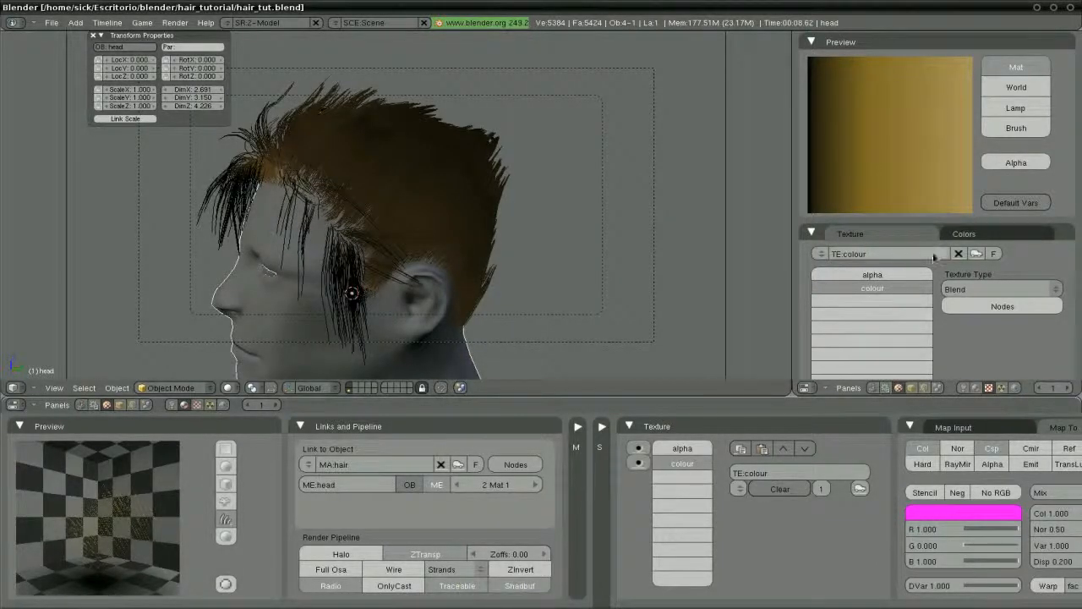
# Make the last colorband stop a paler, brighter yellow
pyautogui.click(964, 234)
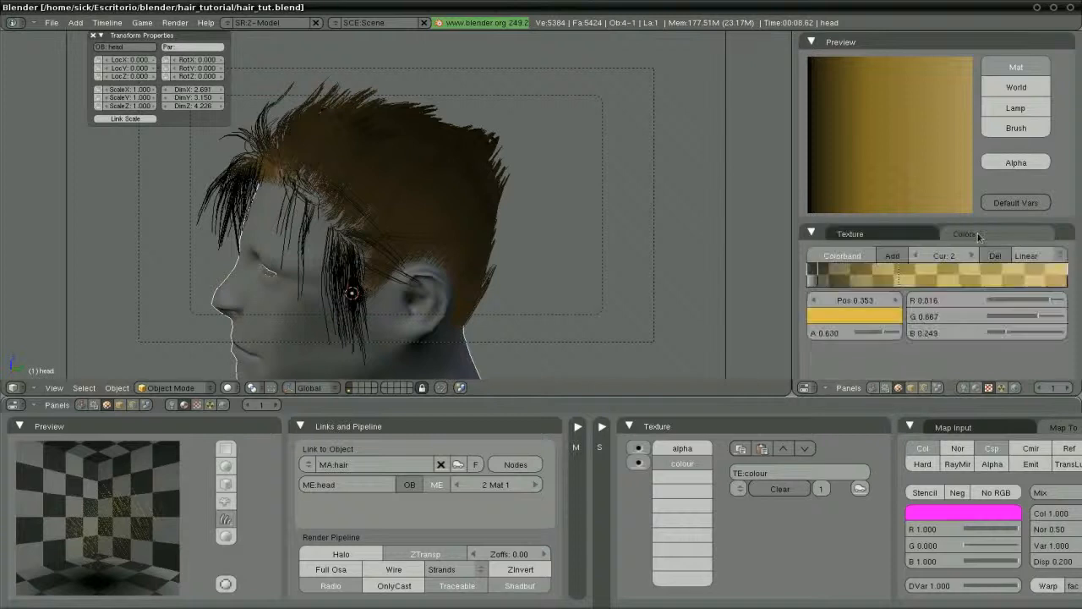
pyautogui.click(1065, 274)
pyautogui.click(854, 316)
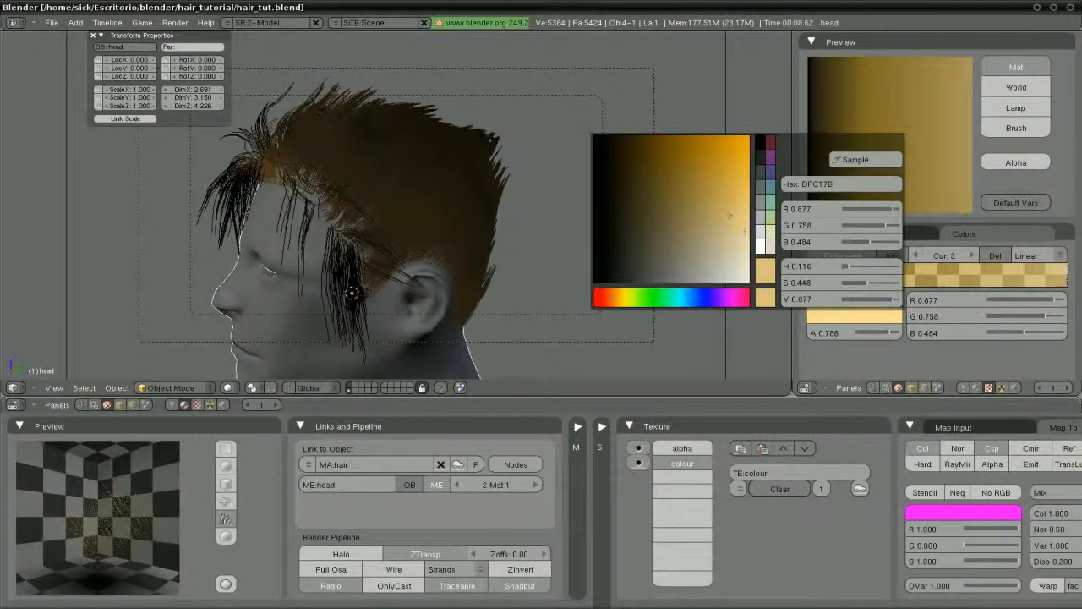
pyautogui.click(620, 300)
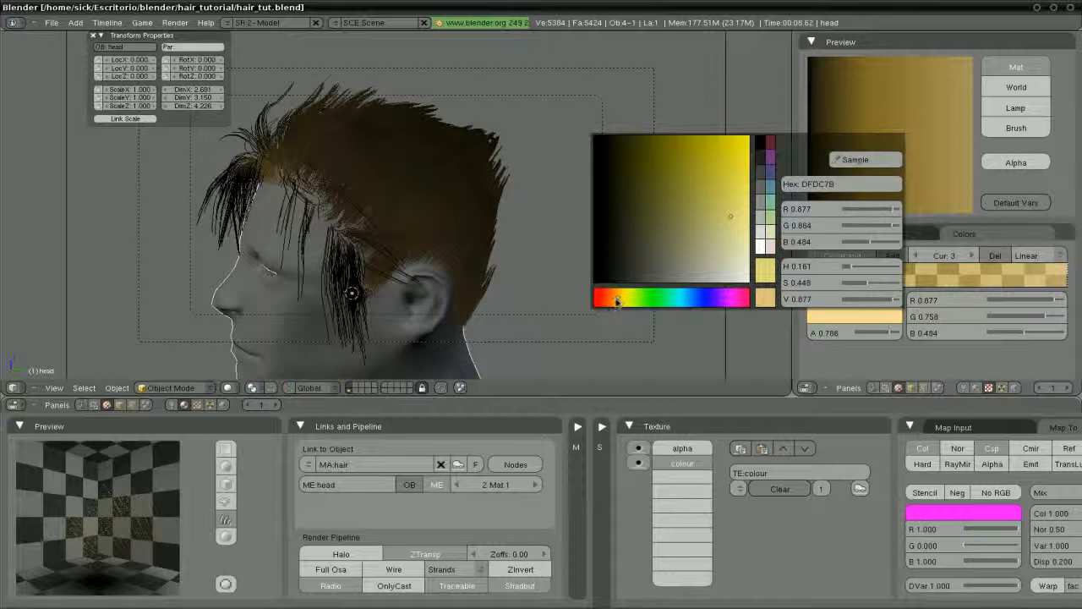
pyautogui.click(617, 301)
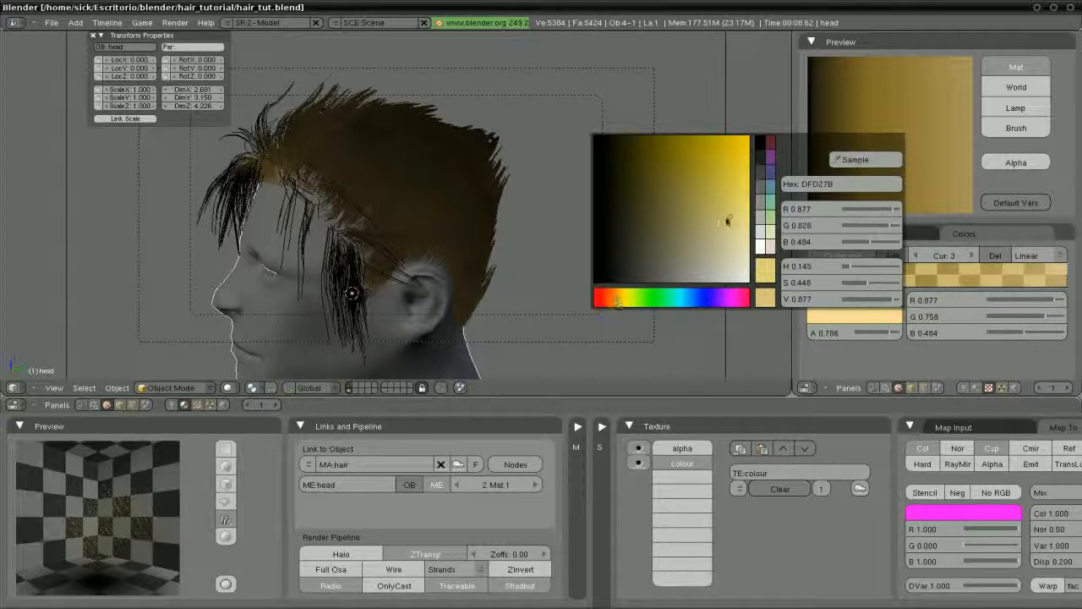
pyautogui.moveTo(727, 218)
pyautogui.mouseDown()
pyautogui.moveTo(741, 223)
pyautogui.moveTo(740, 237)
pyautogui.mouseUp()
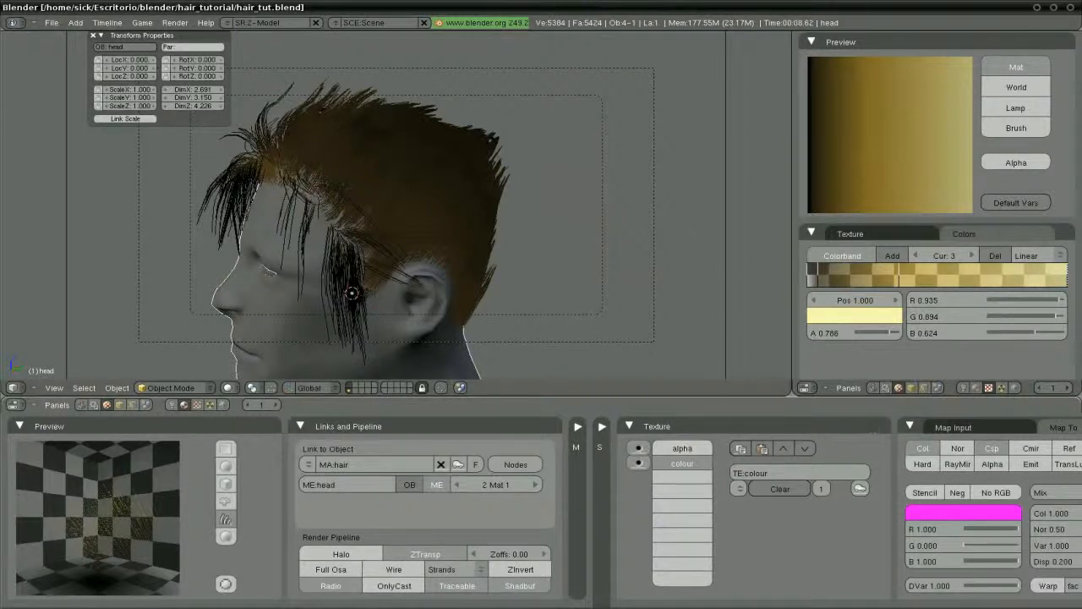
# Raise the orange middle stop's alpha to 0.805
pyautogui.click(630, 426)
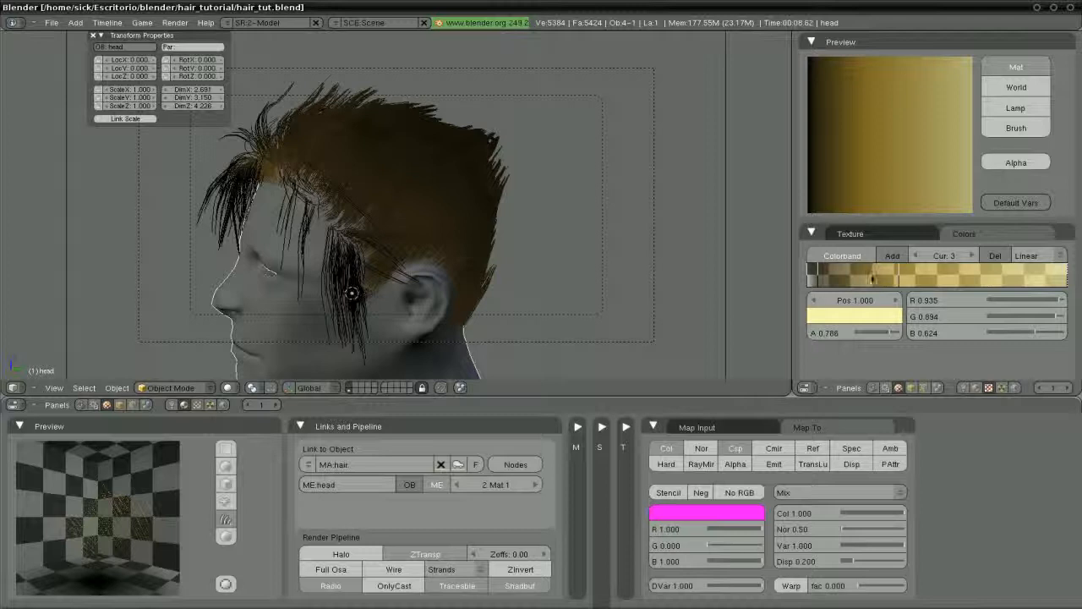
pyautogui.click(882, 280)
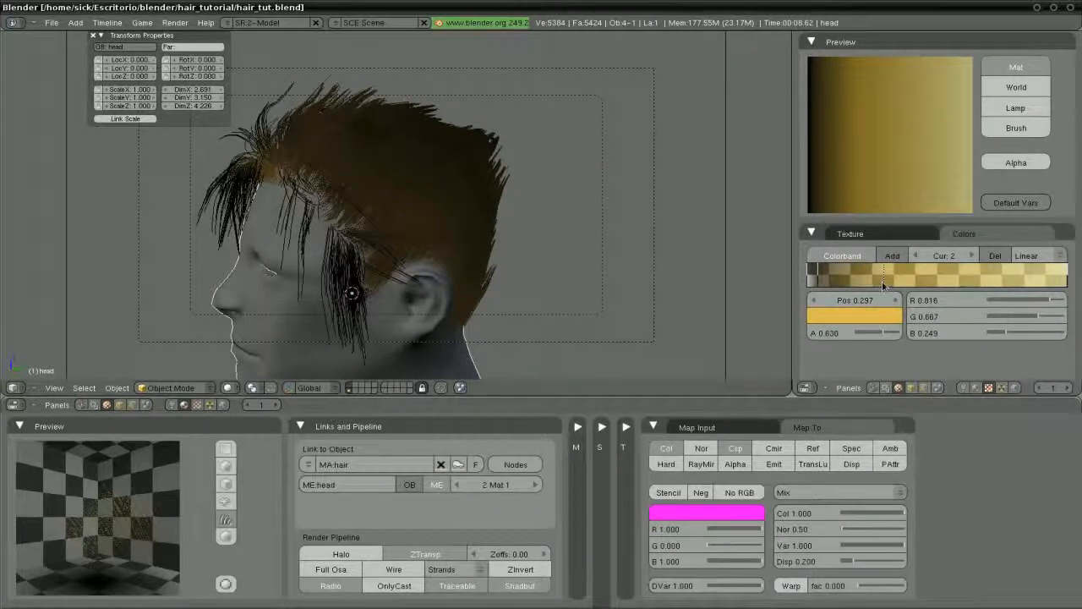
pyautogui.moveTo(882, 333); pyautogui.dragTo(889, 335)
# Render the head with F12 to judge the paler golden blond hair, then close the render
pyautogui.press('F12')
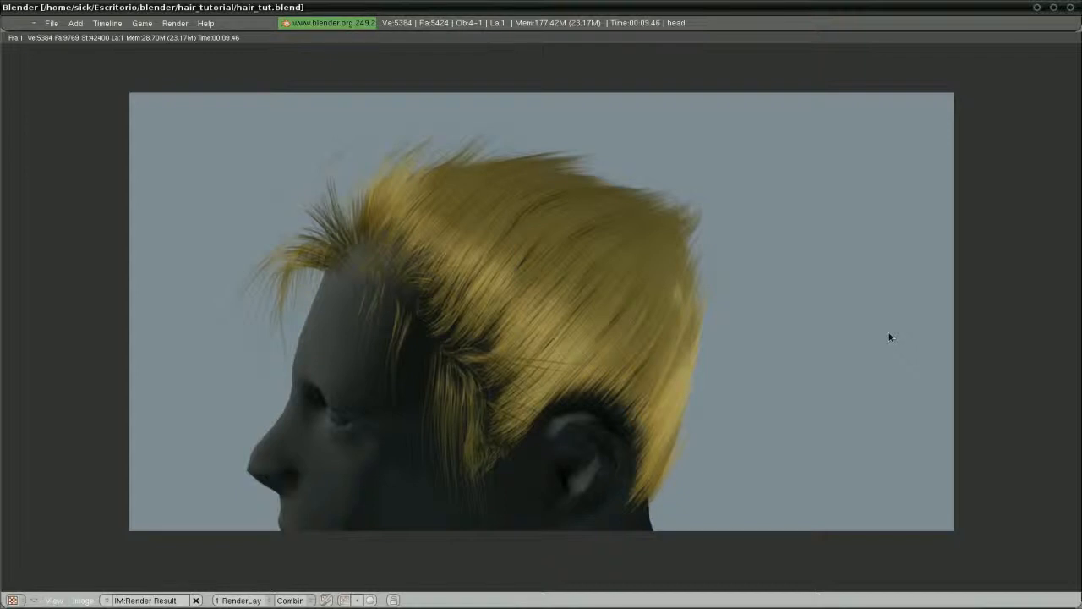
pyautogui.press('Escape')
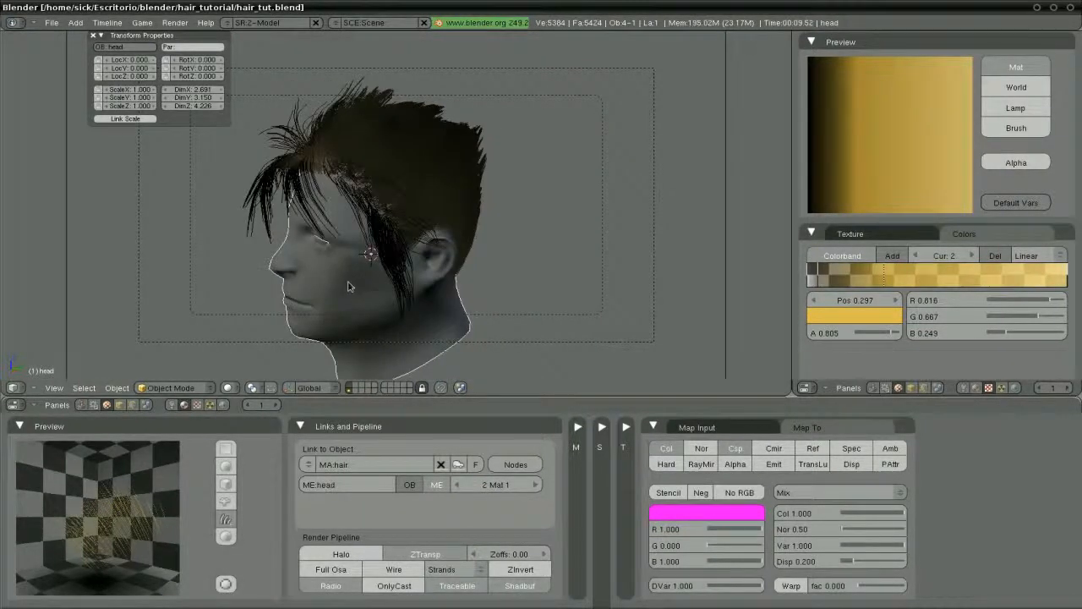
# Move the lamp to the other side of the head and raise it high, to Z 7.7
pyautogui.moveTo(349, 285); pyautogui.dragTo(295, 165, button='middle')
pyautogui.rightClick(295, 141)
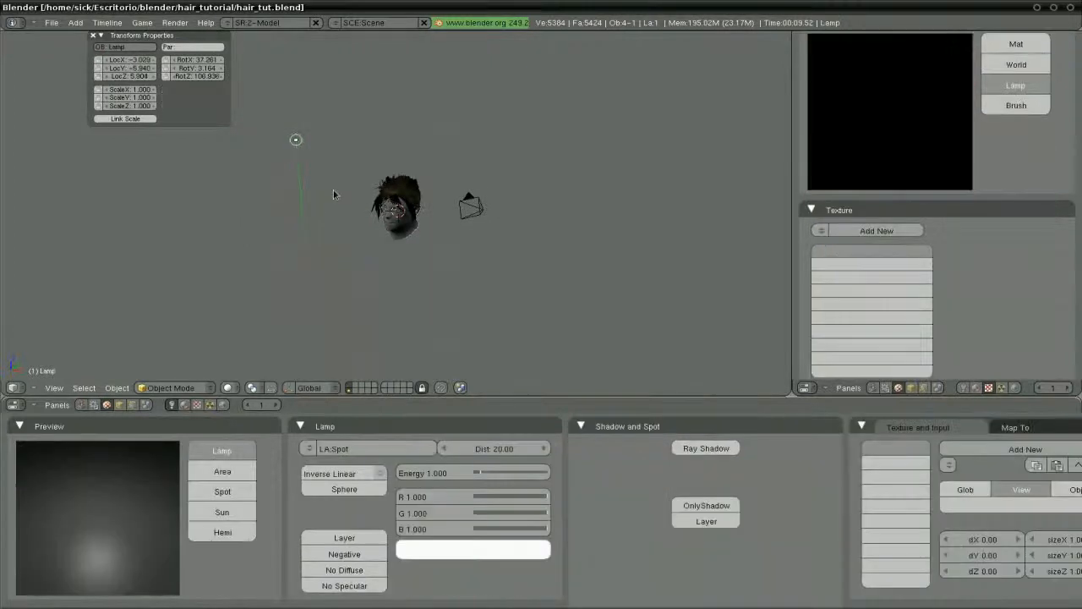
pyautogui.press('KP_7')
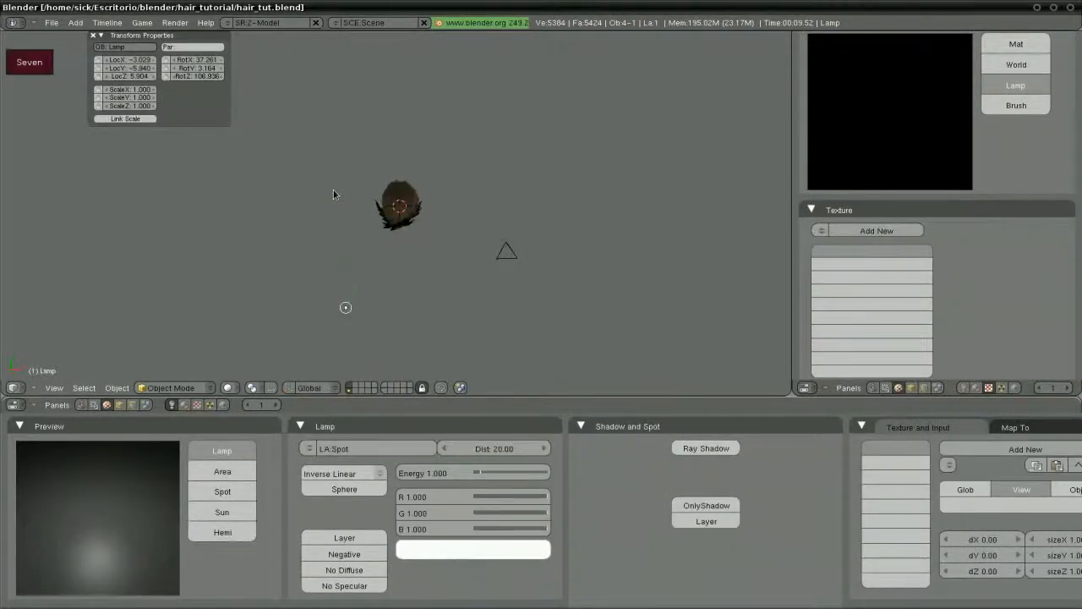
pyautogui.press('KP_5')
pyautogui.press('g')
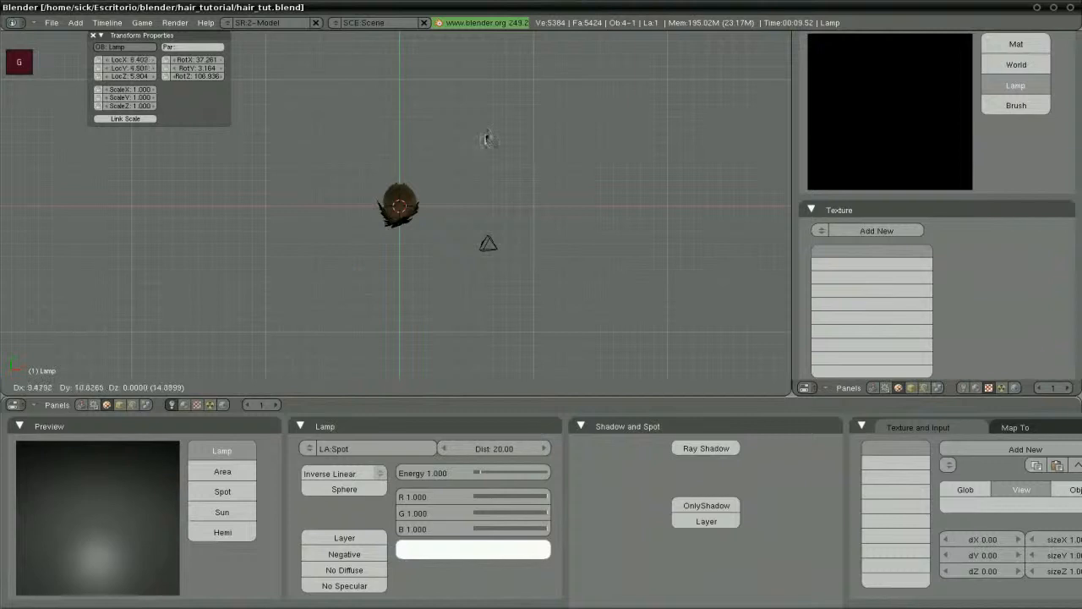
pyautogui.click(483, 128)
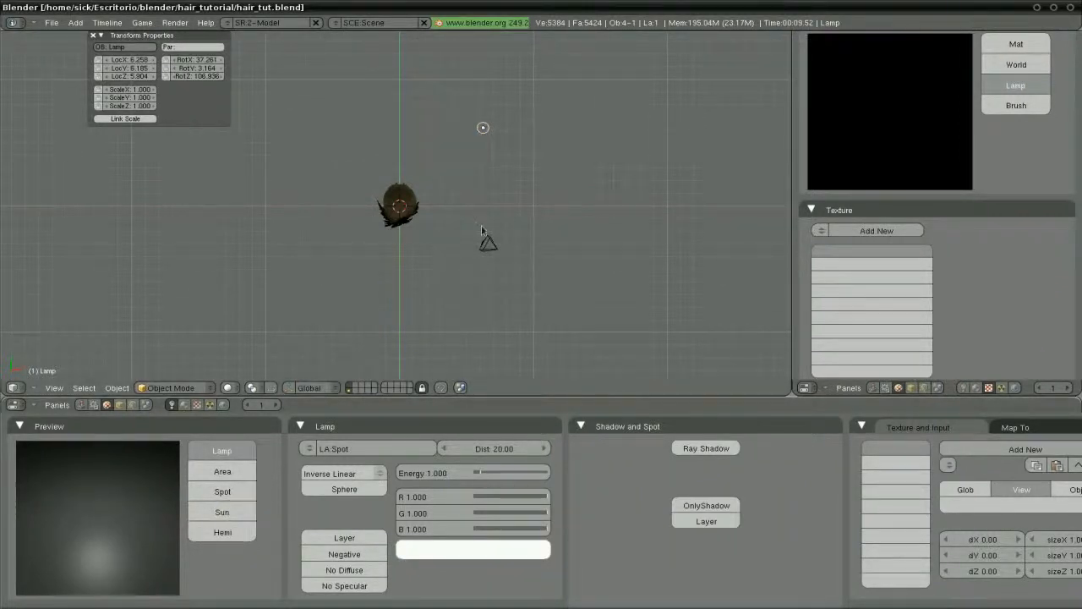
pyautogui.press('KP_1')
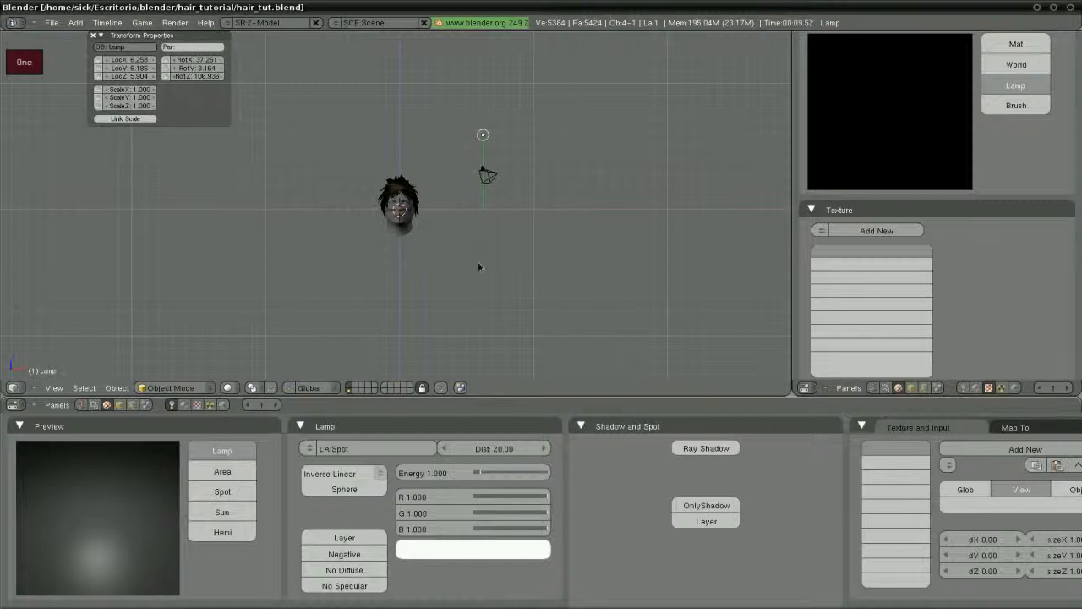
pyautogui.press('g')
pyautogui.click(480, 238)
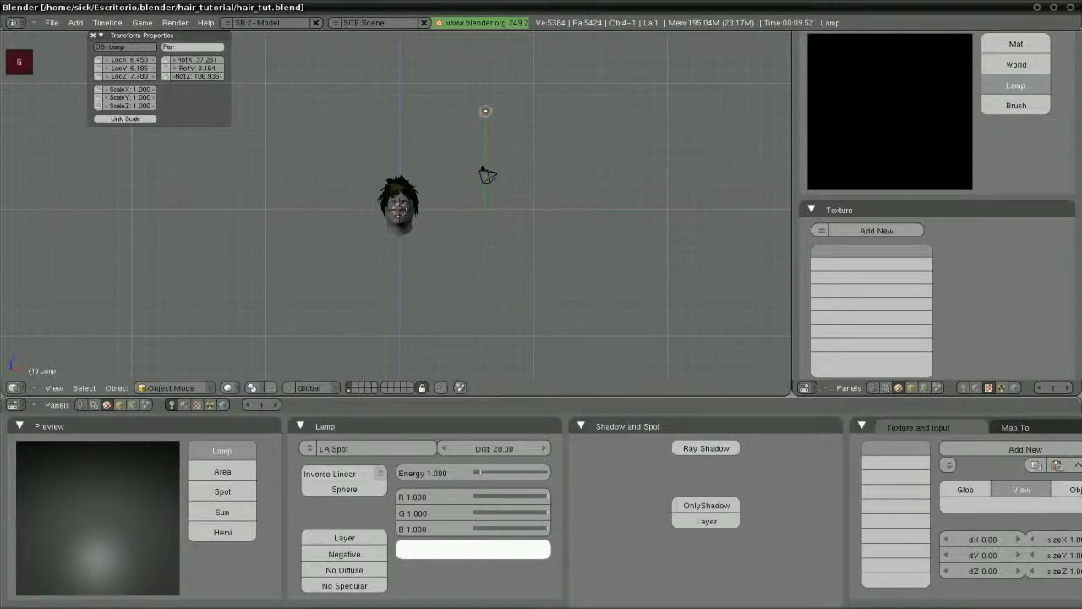
# Make the lamp a Spot and clear its rotation to 0
pyautogui.click(223, 491)
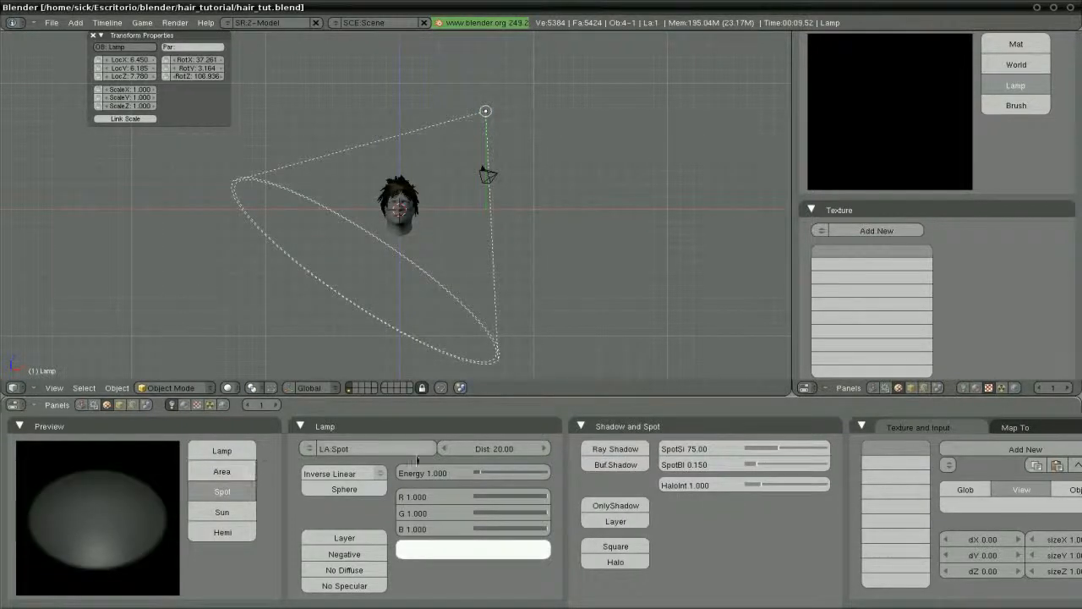
pyautogui.hotkey('alt', 'r')
pyautogui.click(470, 306)
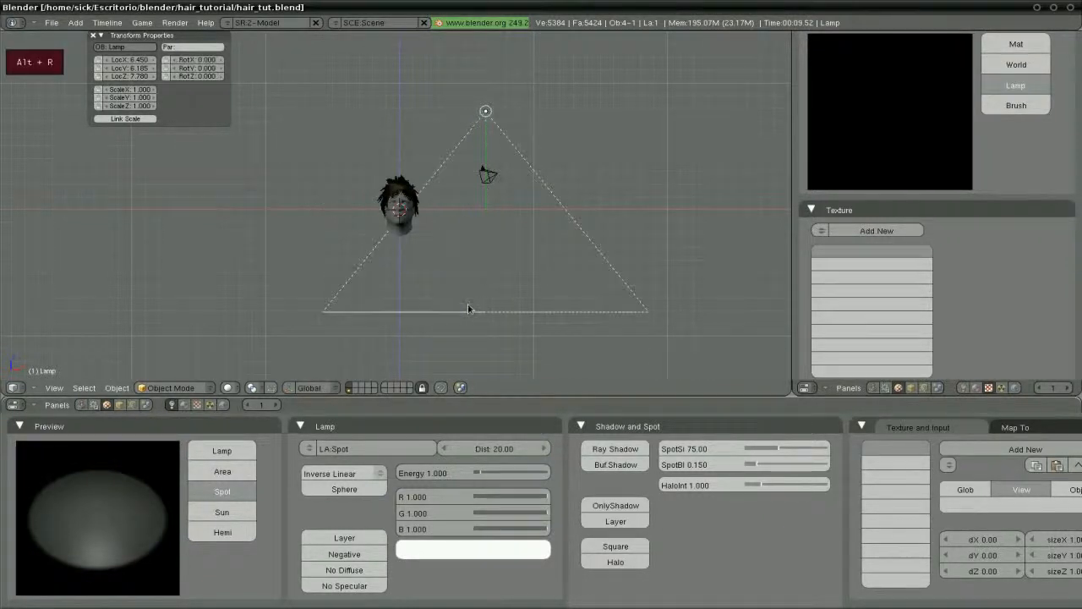
# Make the spot lamp track the head, then move the lamp to a new position
pyautogui.keyDown('shift'); pyautogui.rightClick(401, 235); pyautogui.keyUp('shift')
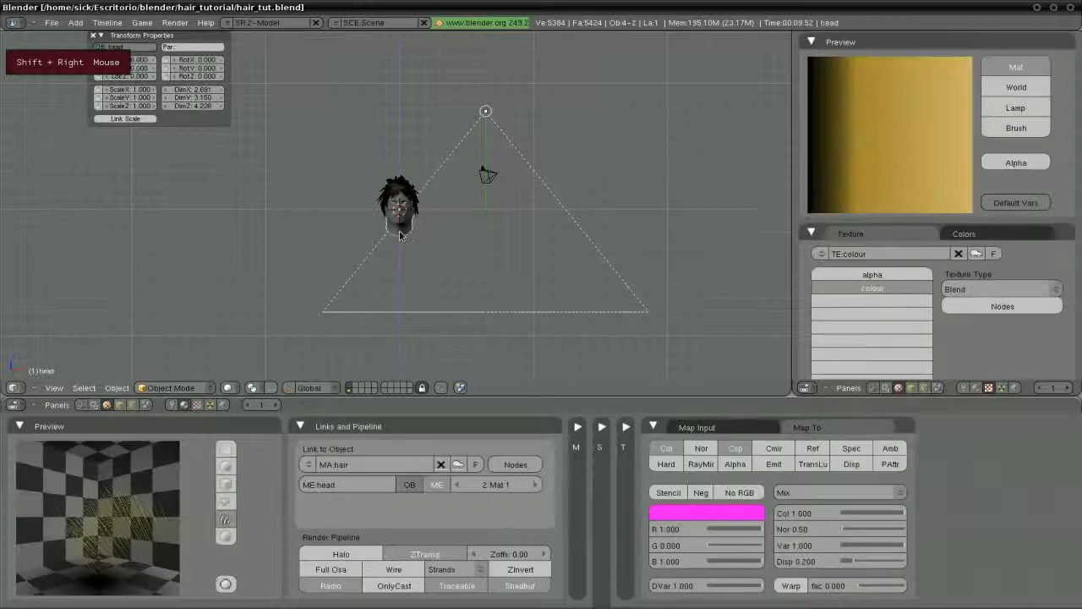
pyautogui.hotkey('ctrl', 't')
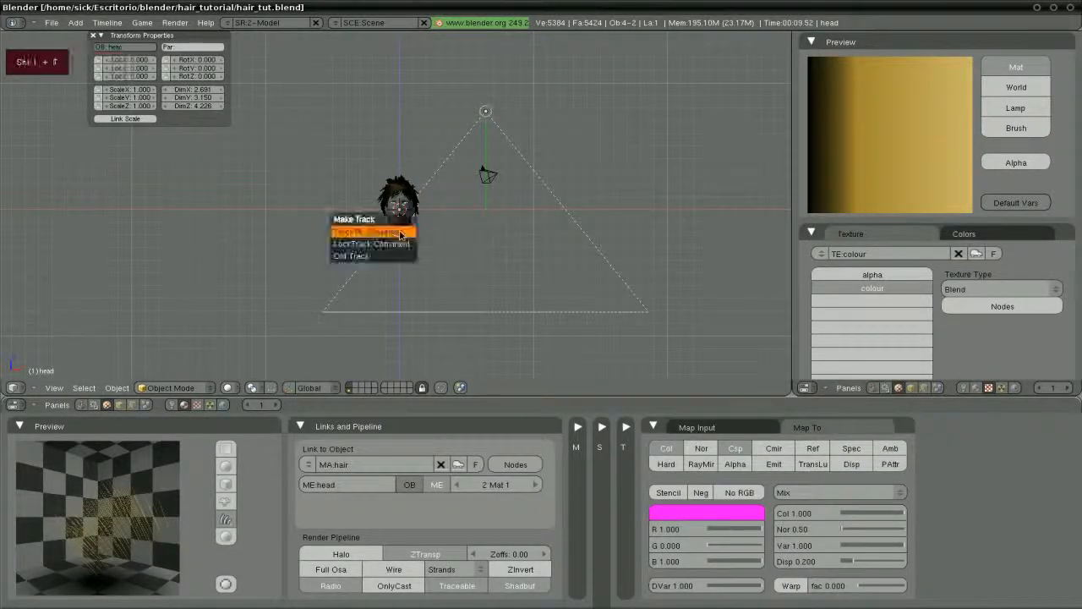
pyautogui.click(400, 233)
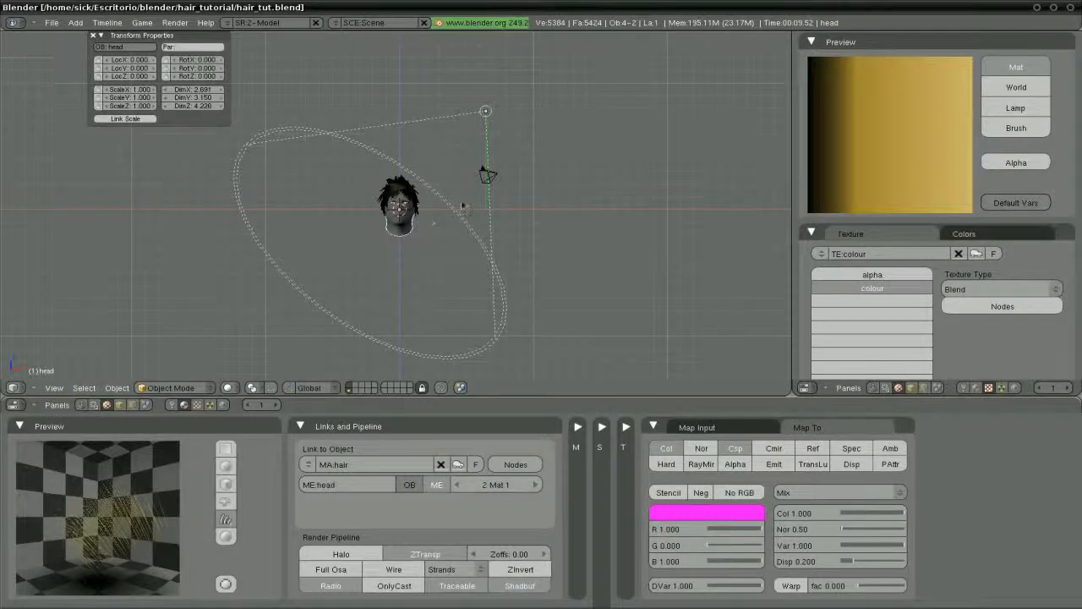
pyautogui.rightClick(469, 114)
pyautogui.press('g')
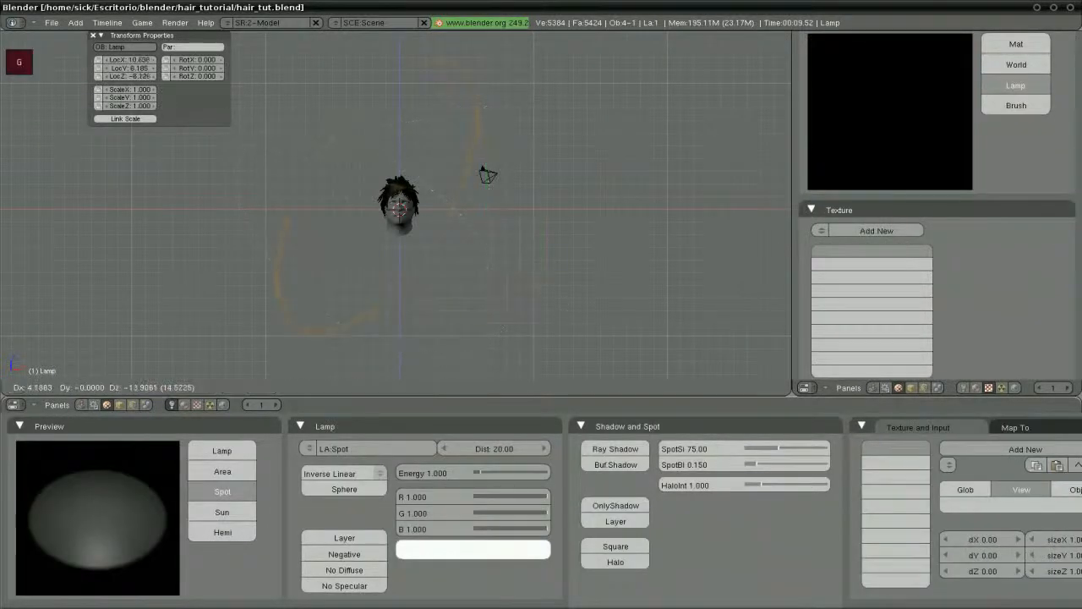
pyautogui.click(528, 135)
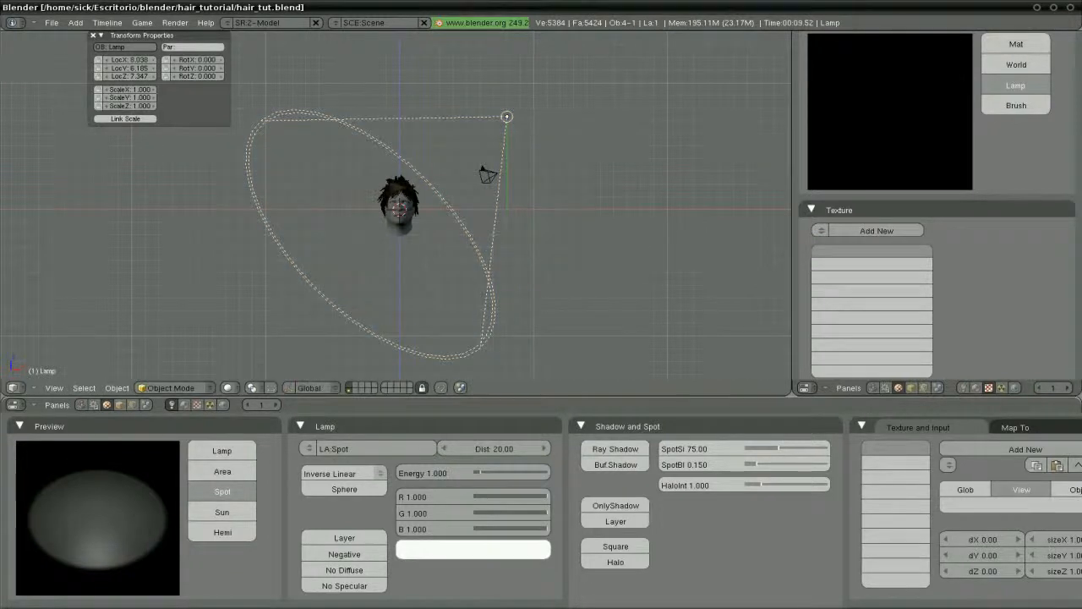
# Give the spot lamp Classic-Halfway buffered shadows and energy 0.8
pyautogui.click(595, 465)
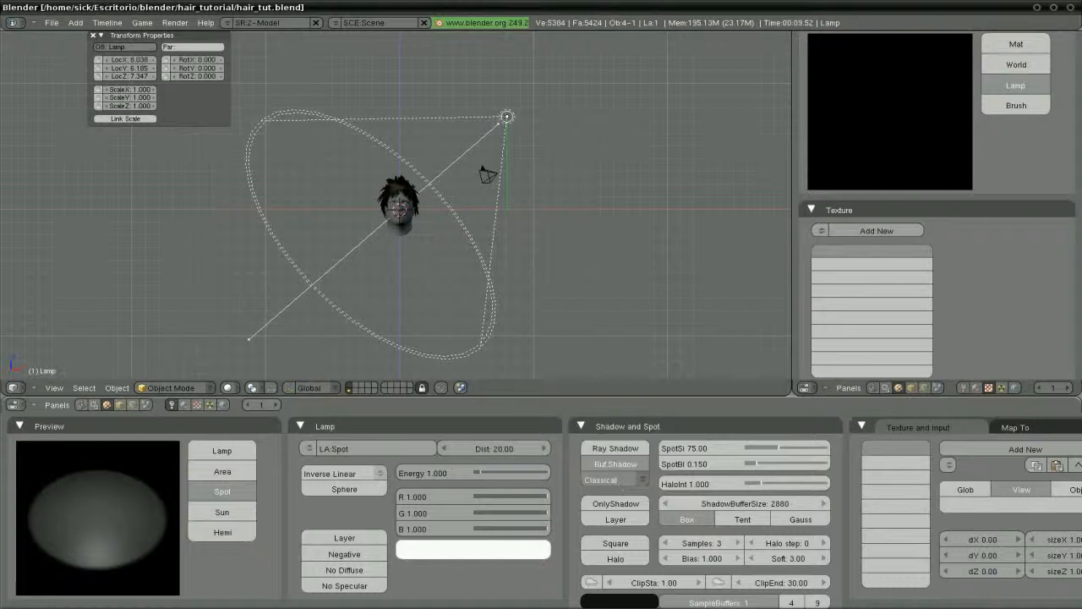
pyautogui.click(641, 479)
pyautogui.click(626, 448)
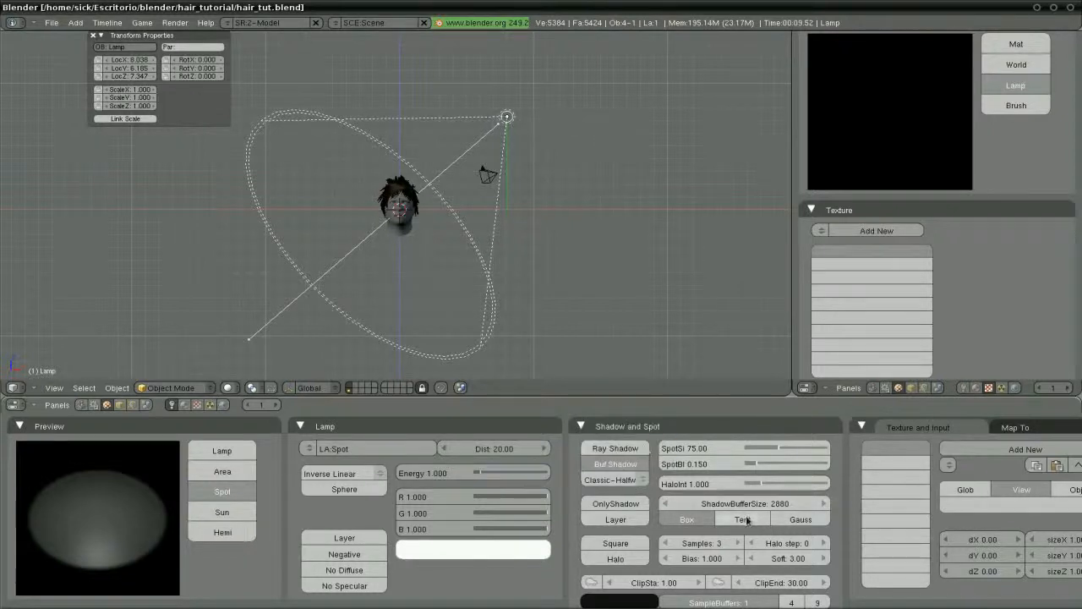
pyautogui.click(430, 475)
pyautogui.write('0.8')
pyautogui.press('Return')
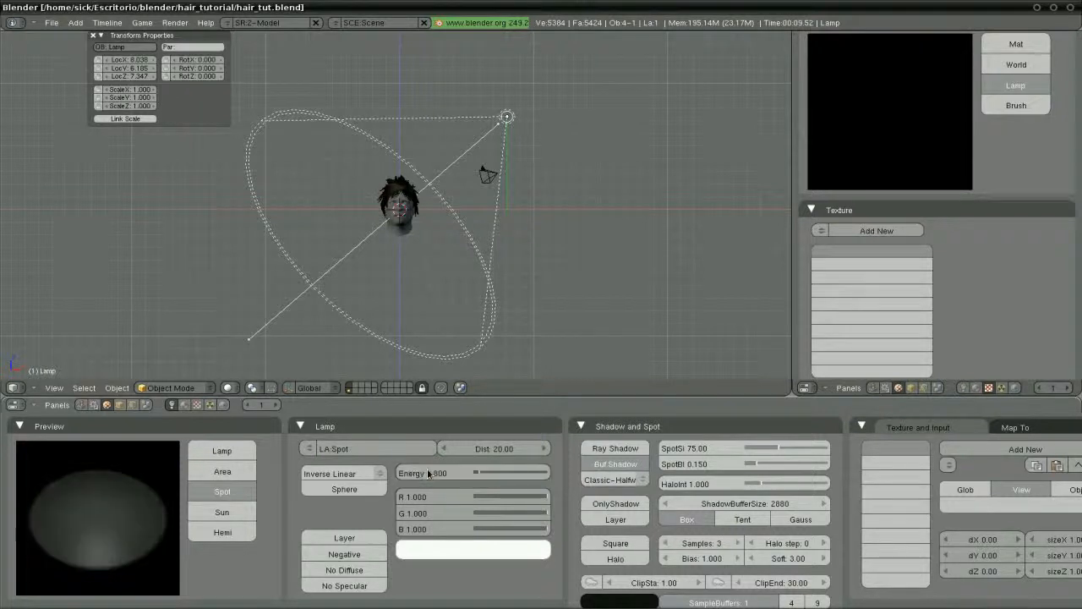
# Reposition the spot lamp from top and side views, raising it above the head, and duplicate it
pyautogui.press('KP_7')
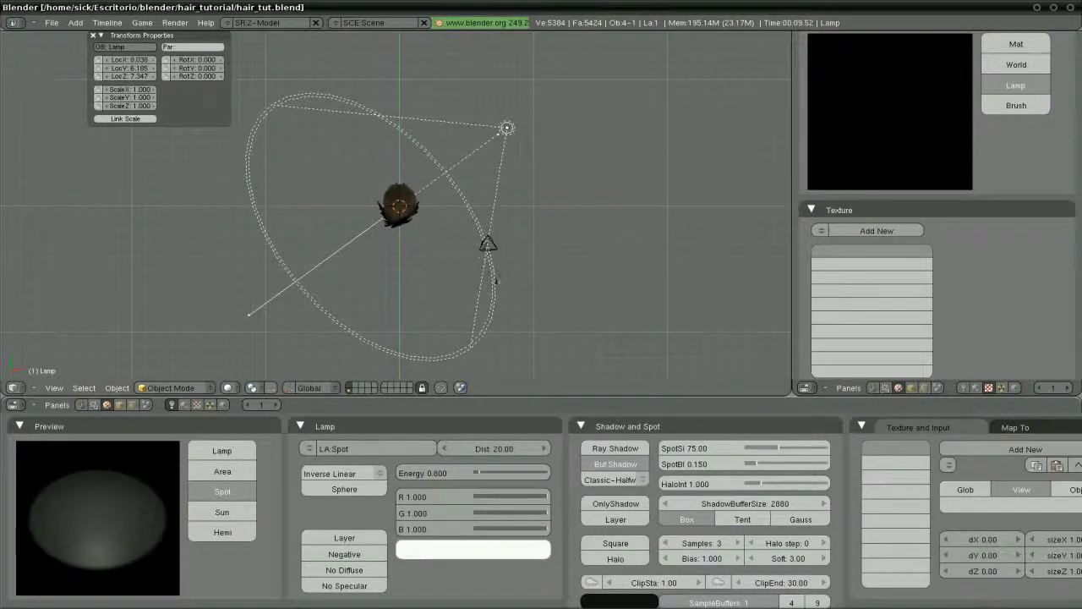
pyautogui.press('g')
pyautogui.click(514, 260)
pyautogui.press('KP_3')
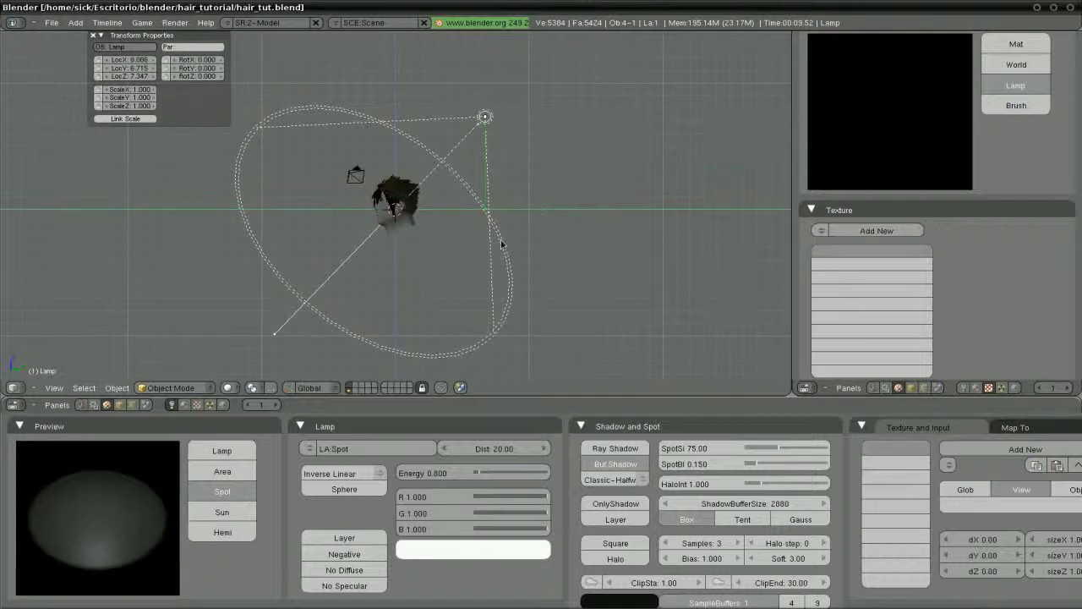
pyautogui.press('g')
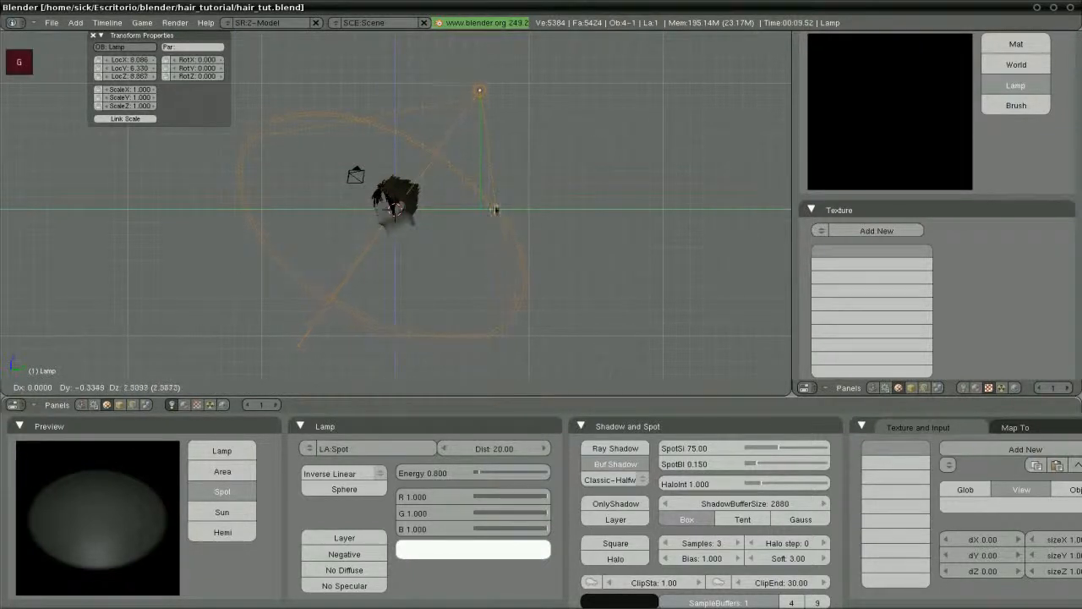
pyautogui.click(496, 209)
pyautogui.press('KP_1')
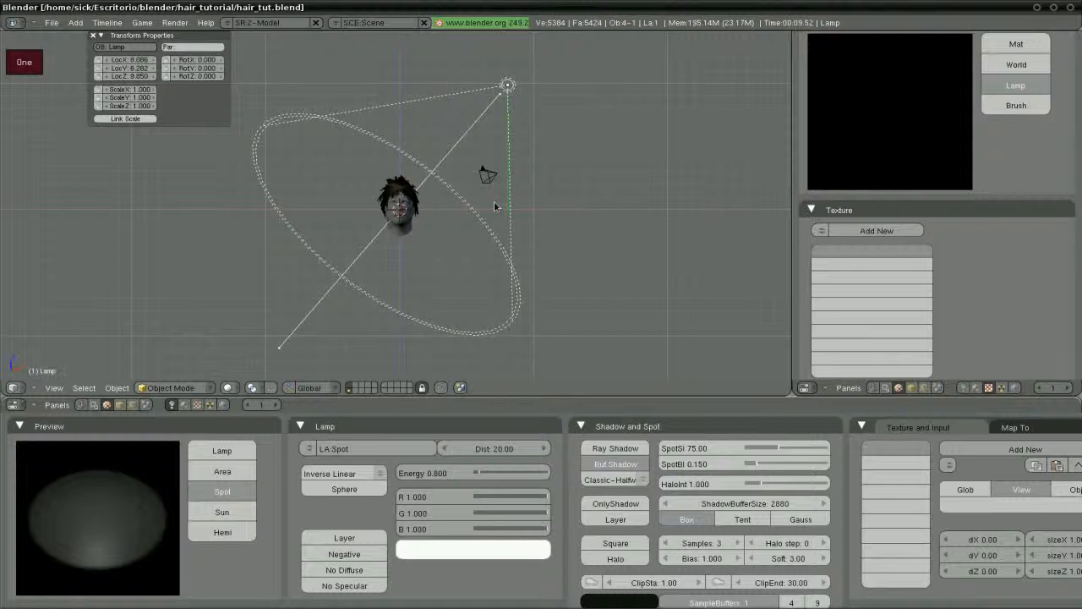
pyautogui.hotkey('shift', 'd')
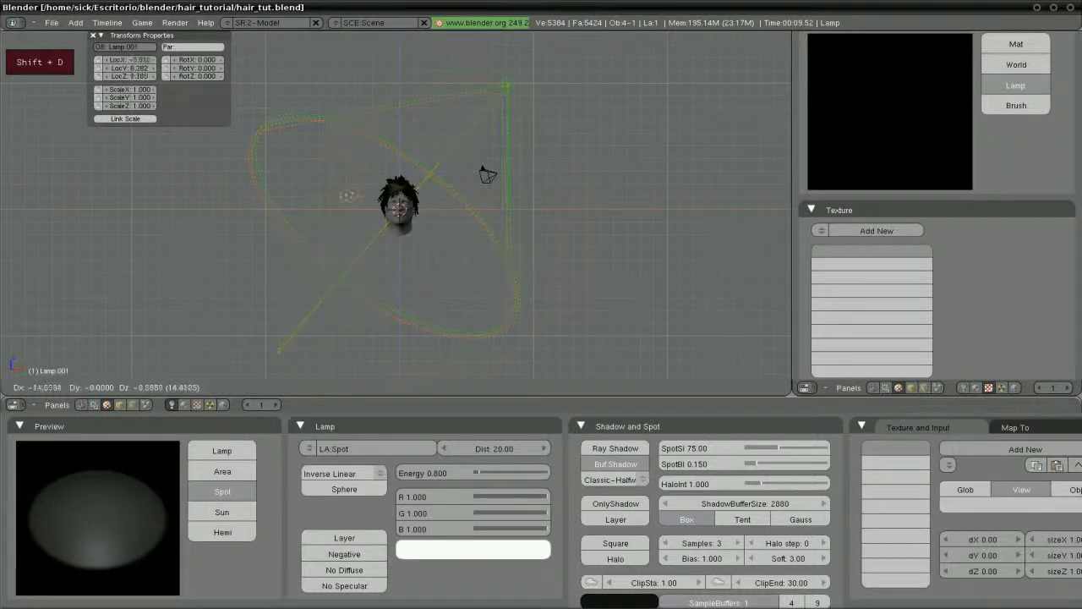
# Place the copied lamp, Lamp.001, low on the opposite side of the head
pyautogui.click(249, 455)
pyautogui.hotkey('shift', '3')
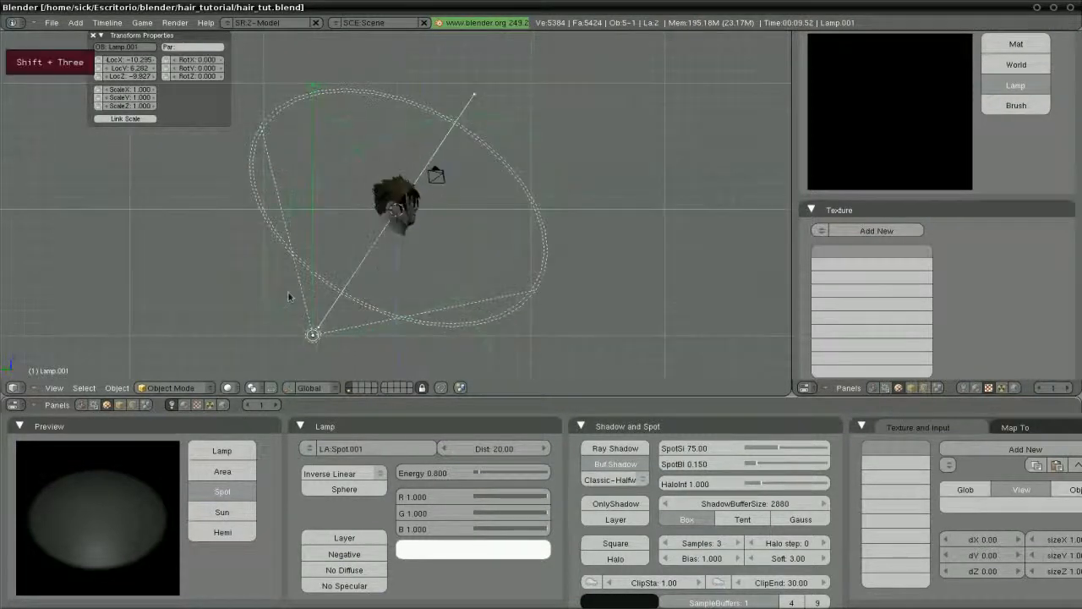
pyautogui.press('g')
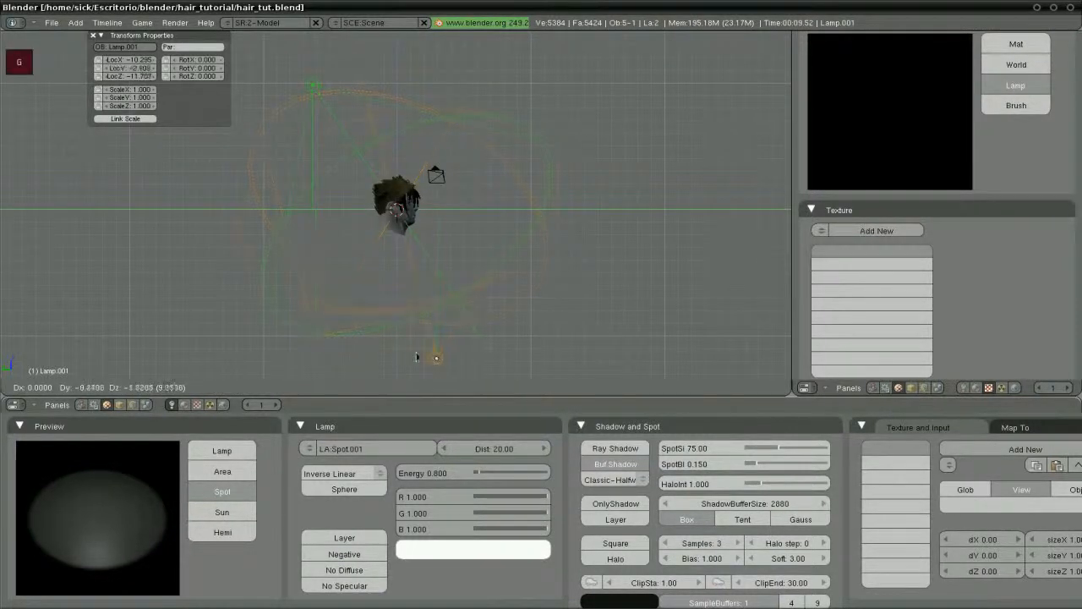
pyautogui.click(457, 353)
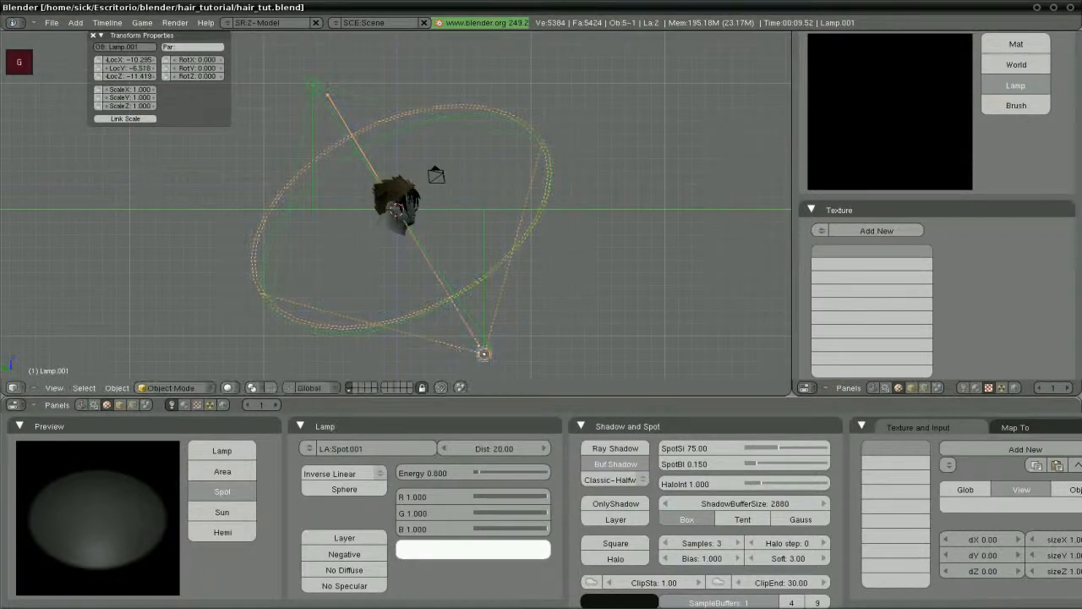
# Dim Lamp.001 to energy 0.2
pyautogui.click(434, 473)
pyautogui.write('0.2')
pyautogui.press('Return')
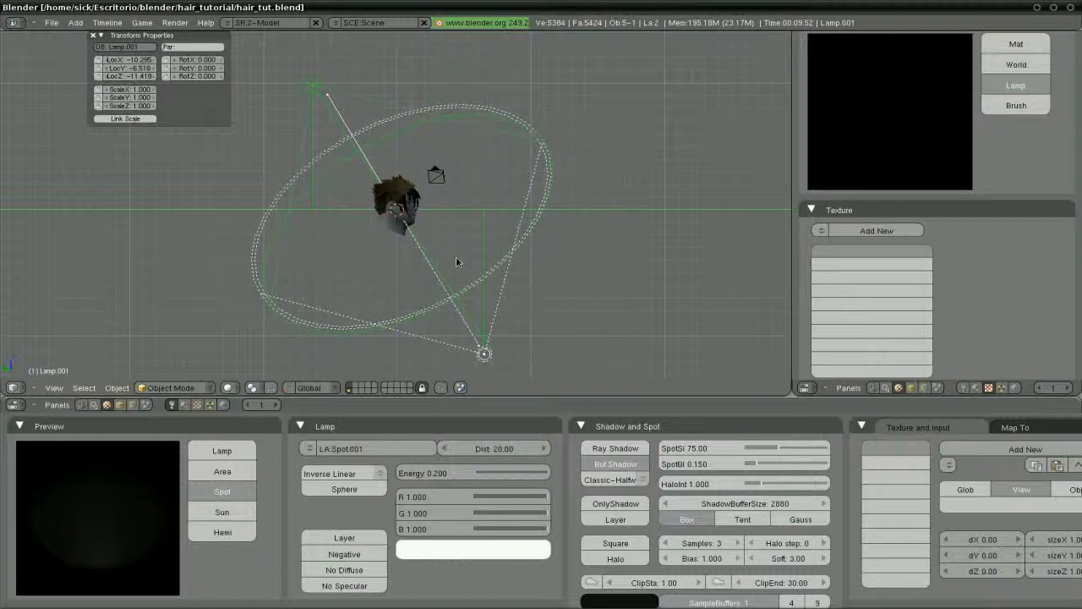
pyautogui.press('KP_1')
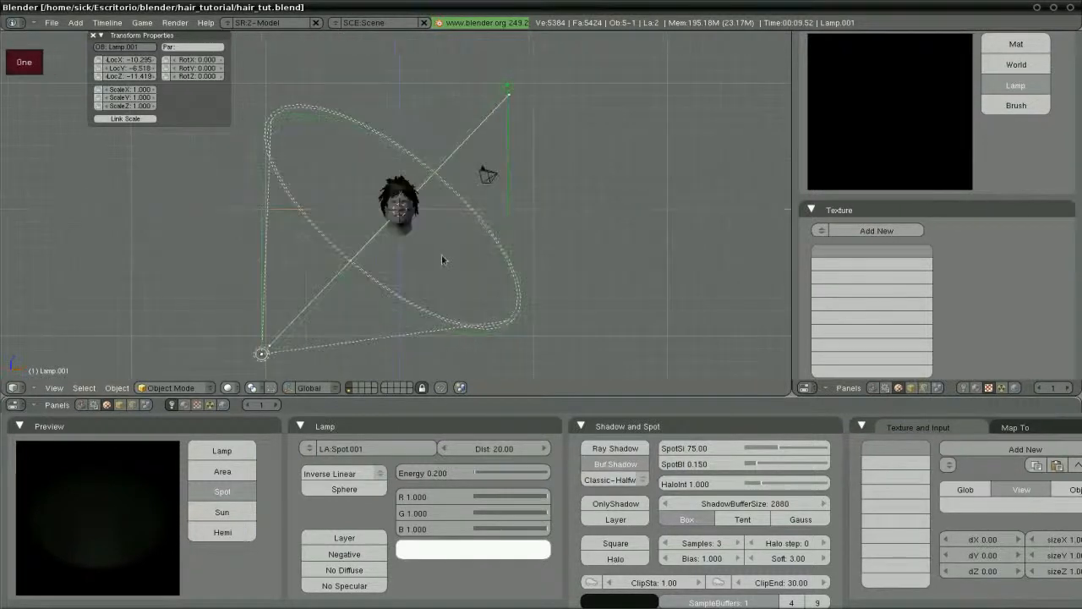
pyautogui.press('space')
# Add a slightly tilted Hemi lamp with No Specular enabled
pyautogui.moveTo(488, 360)
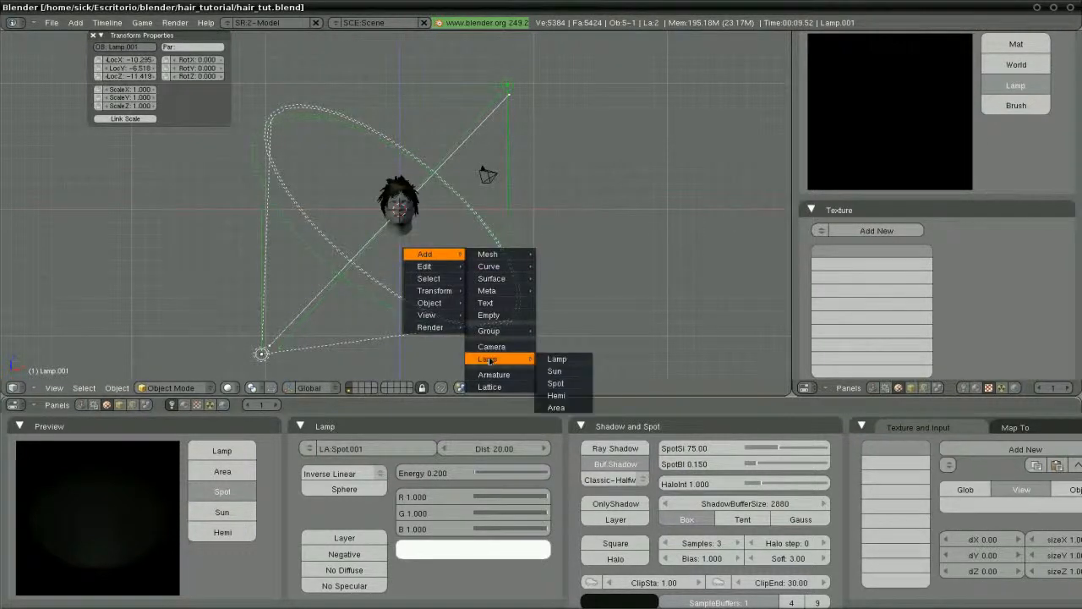
pyautogui.click(556, 395)
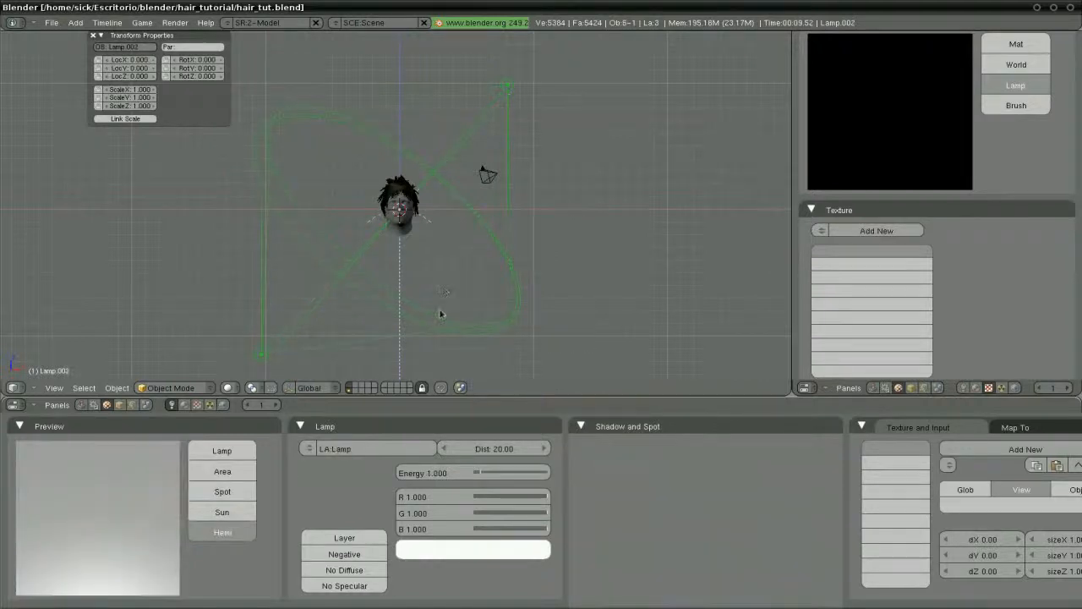
pyautogui.press('r')
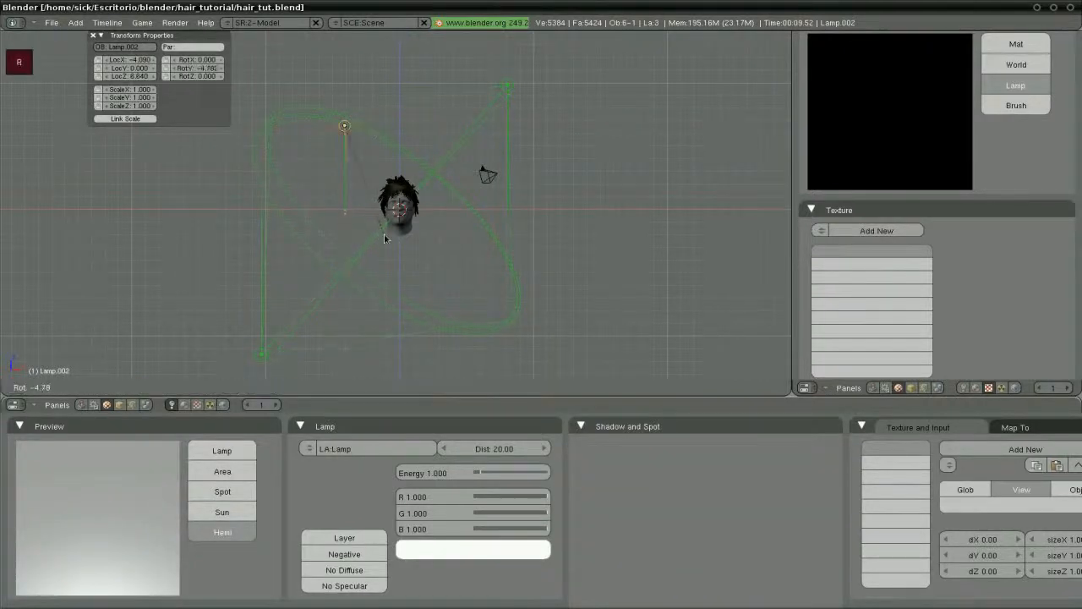
pyautogui.click(386, 238)
pyautogui.click(337, 587)
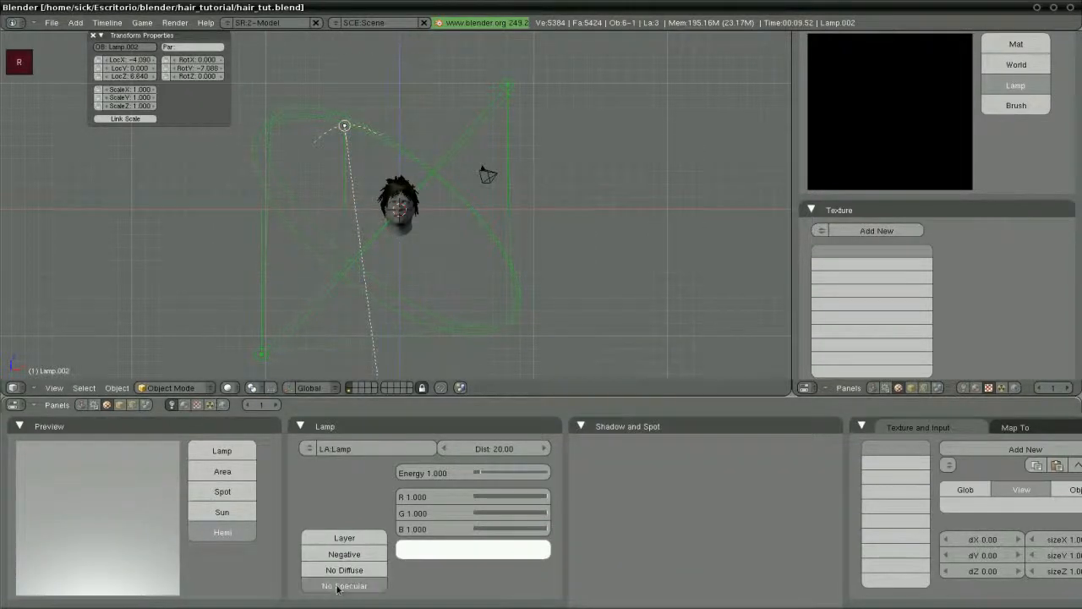
# Colour the hemi lamp pale blue (DAE5FC) at energy 0.5, then view through the camera
pyautogui.click(470, 553)
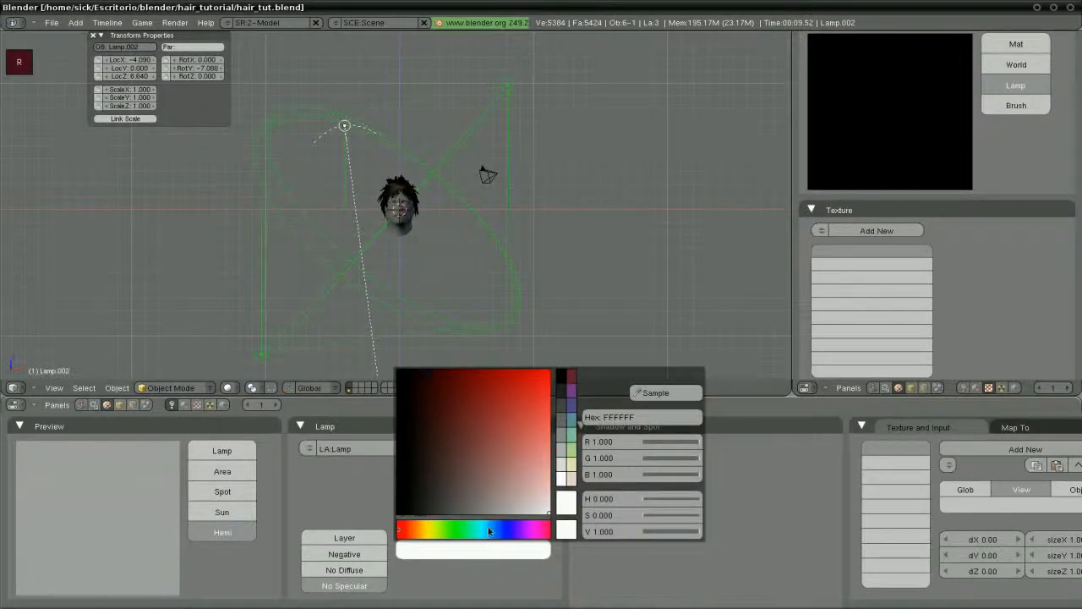
pyautogui.click(489, 530)
pyautogui.moveTo(546, 506); pyautogui.dragTo(550, 506)
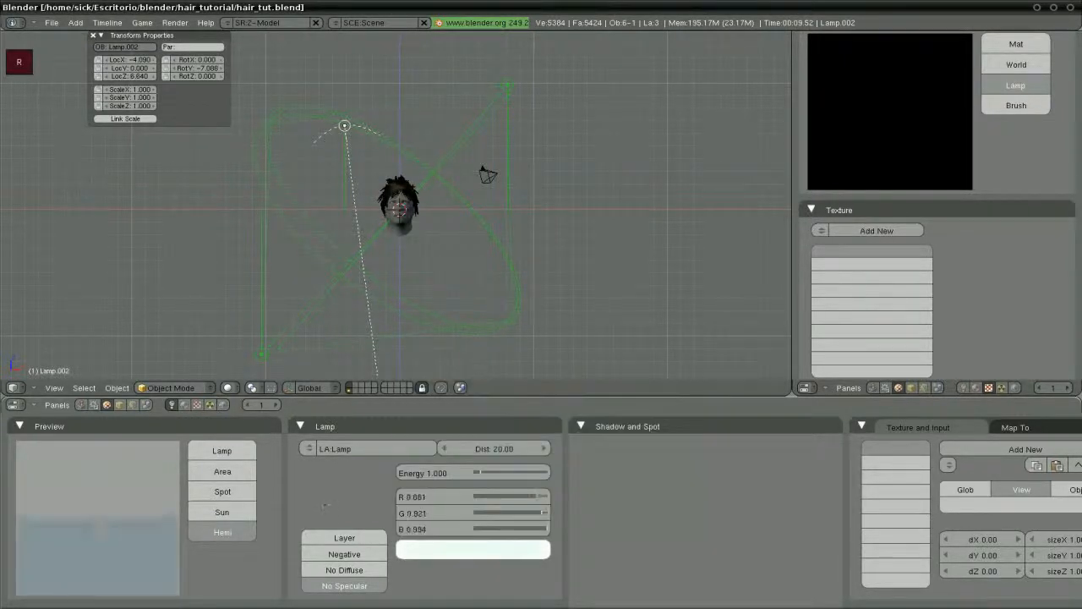
pyautogui.click(437, 474)
pyautogui.write('0.5')
pyautogui.press('Return')
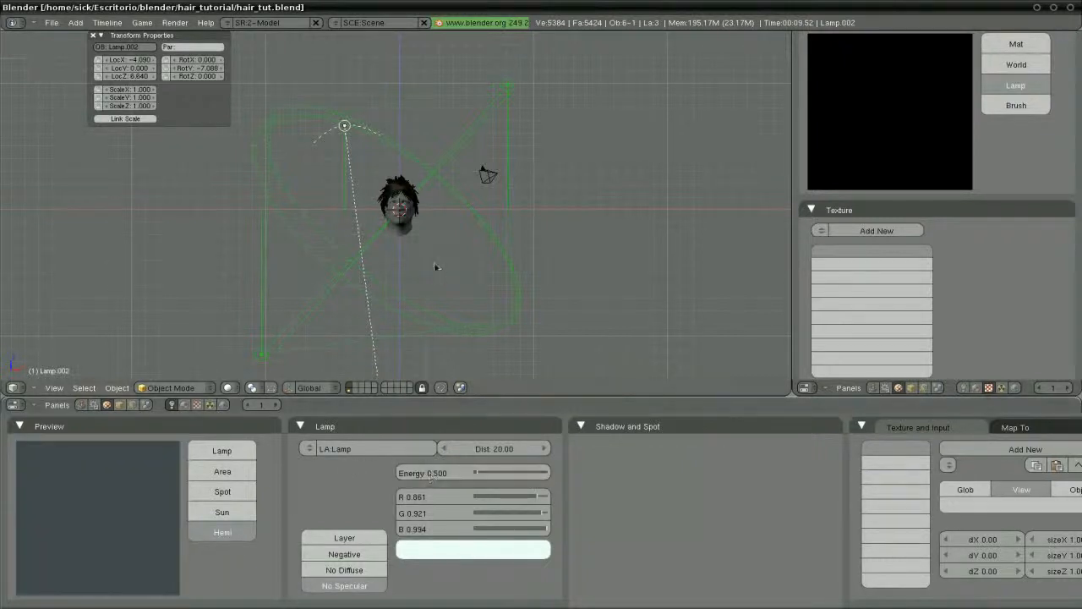
pyautogui.press('KP_0')
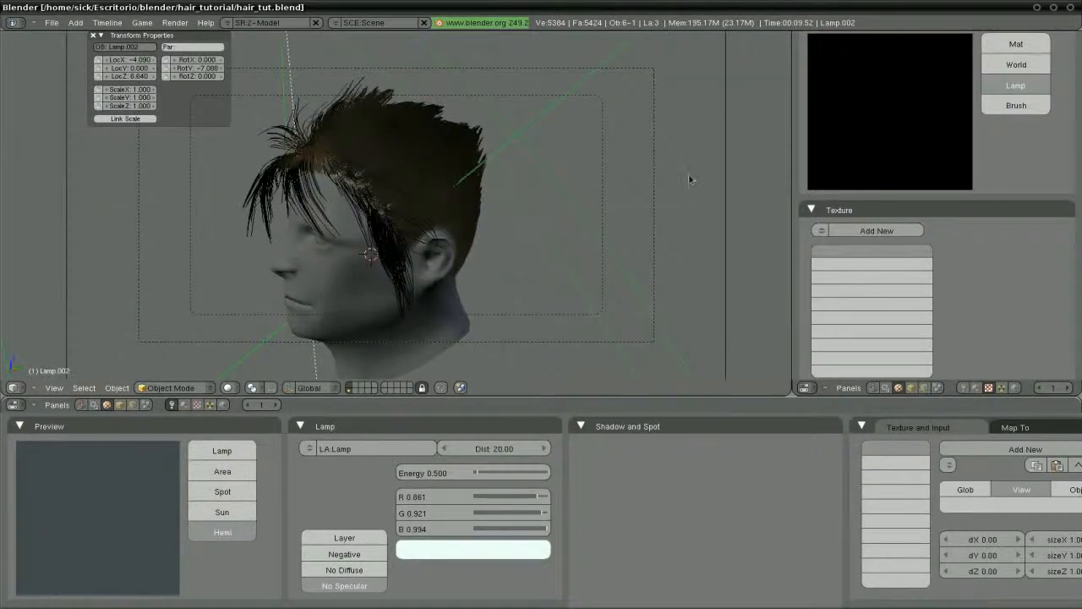
# Select the camera and reposition it using moves and a fly-mode adjustment
pyautogui.rightClick(728, 176)
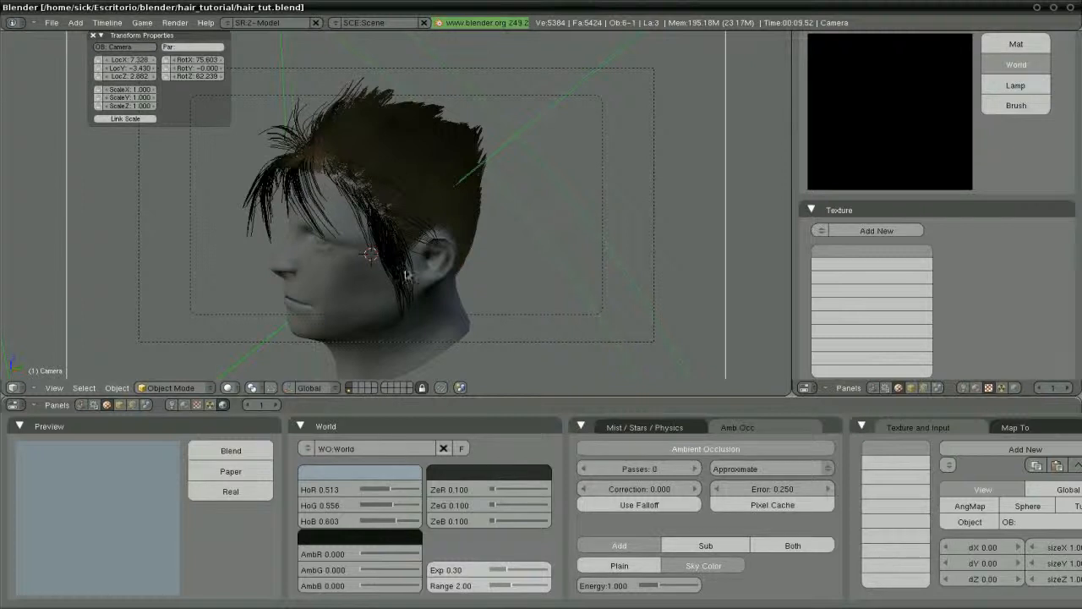
pyautogui.press('g')
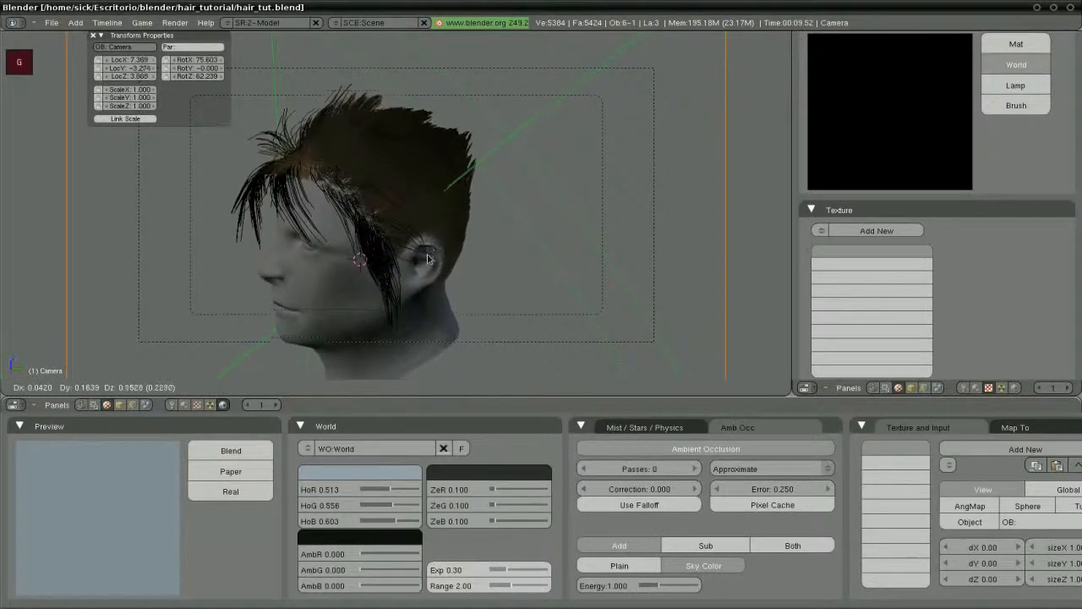
pyautogui.click(427, 258)
pyautogui.hotkey('shift', 'f')
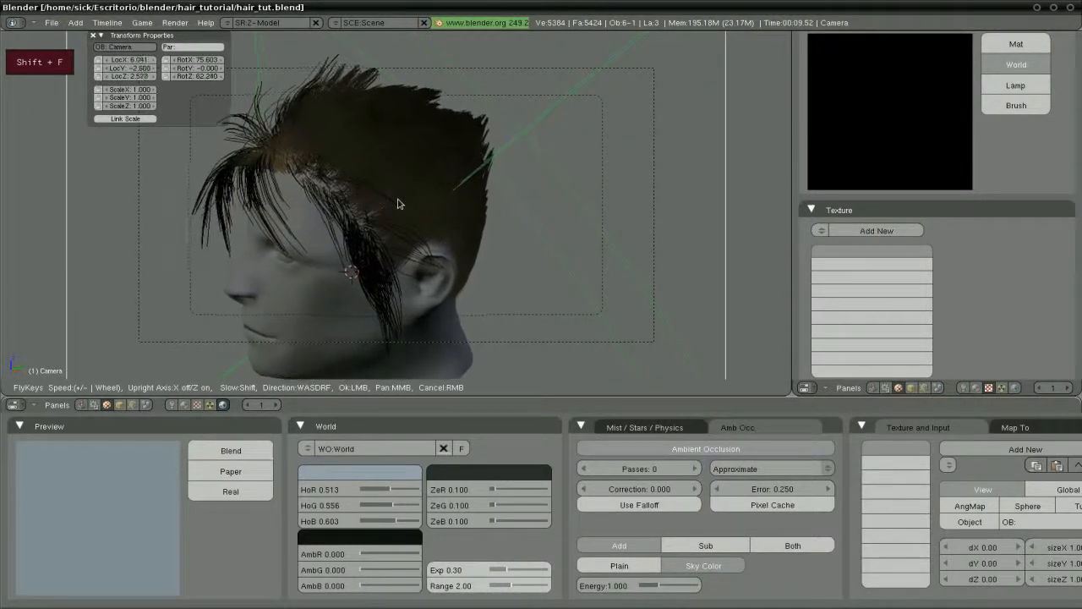
pyautogui.click(400, 203)
pyautogui.press('g')
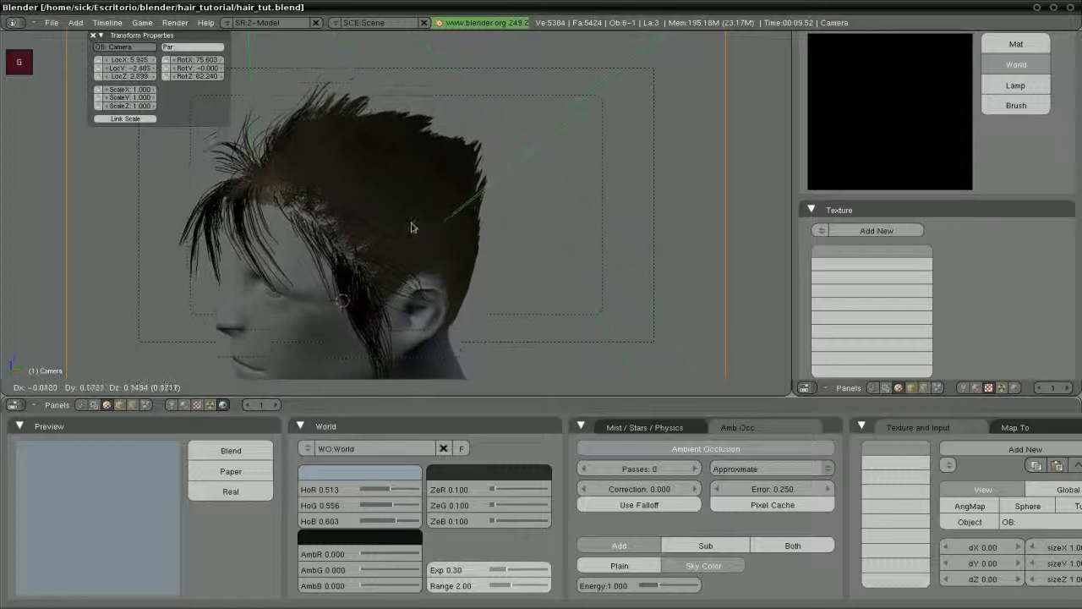
pyautogui.click(411, 225)
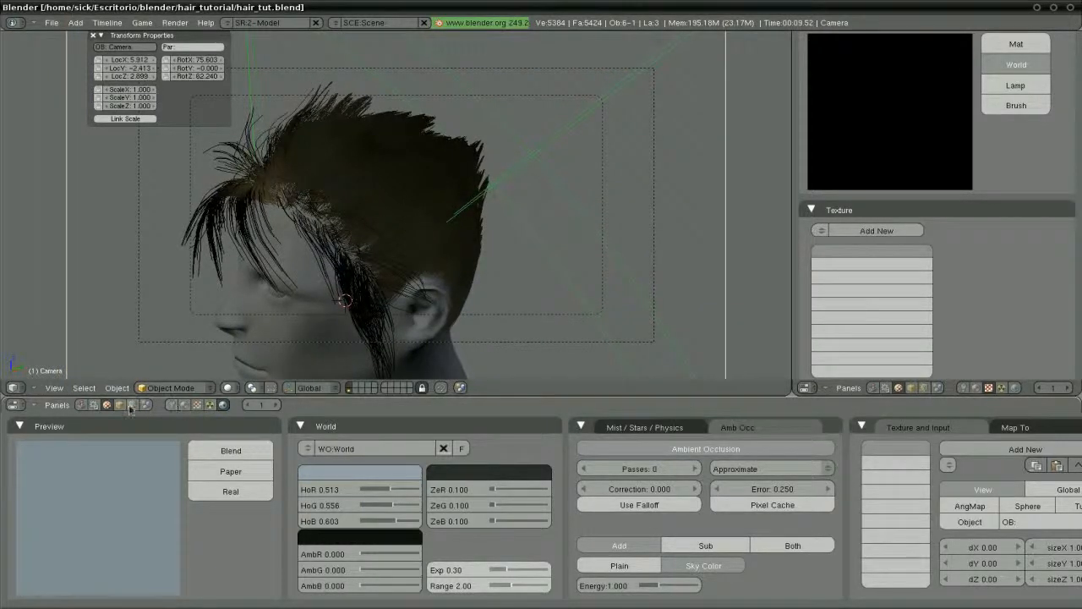
# Widen the camera lens to 22
pyautogui.click(131, 405)
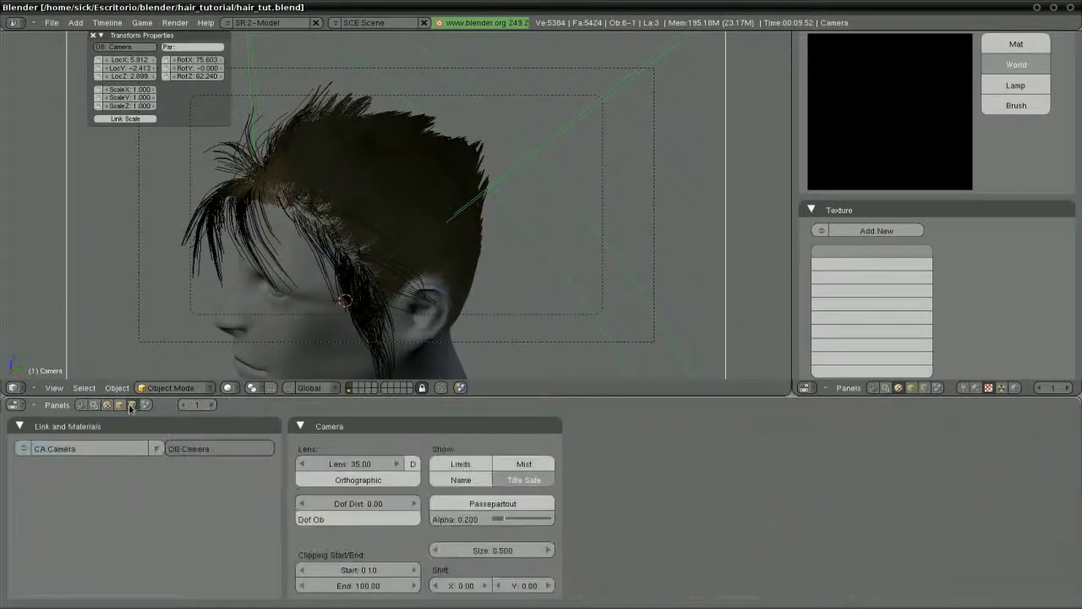
pyautogui.click(354, 464)
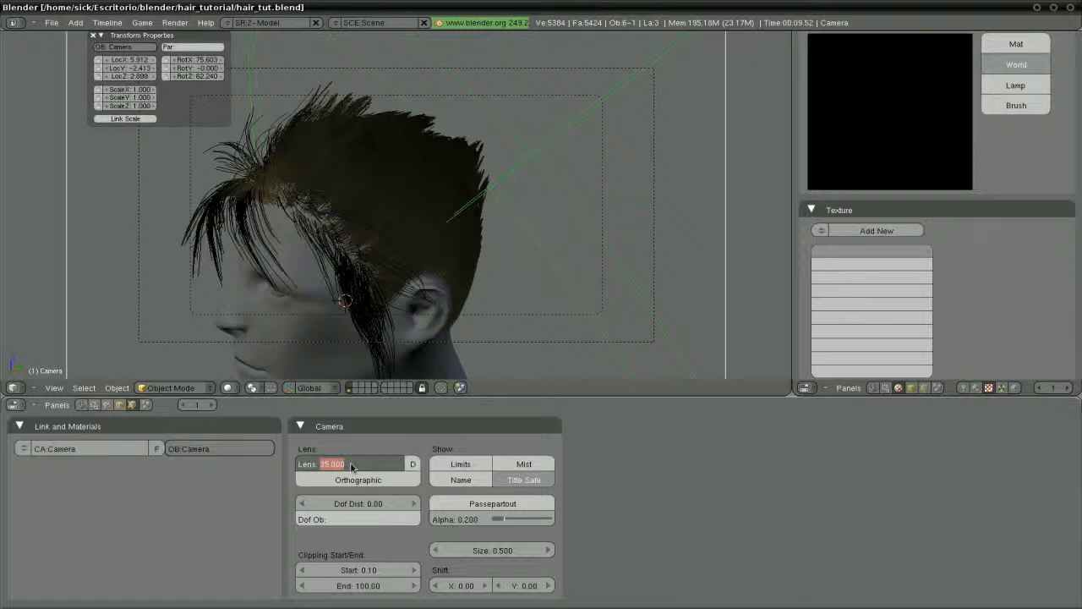
pyautogui.write('22')
pyautogui.press('Return')
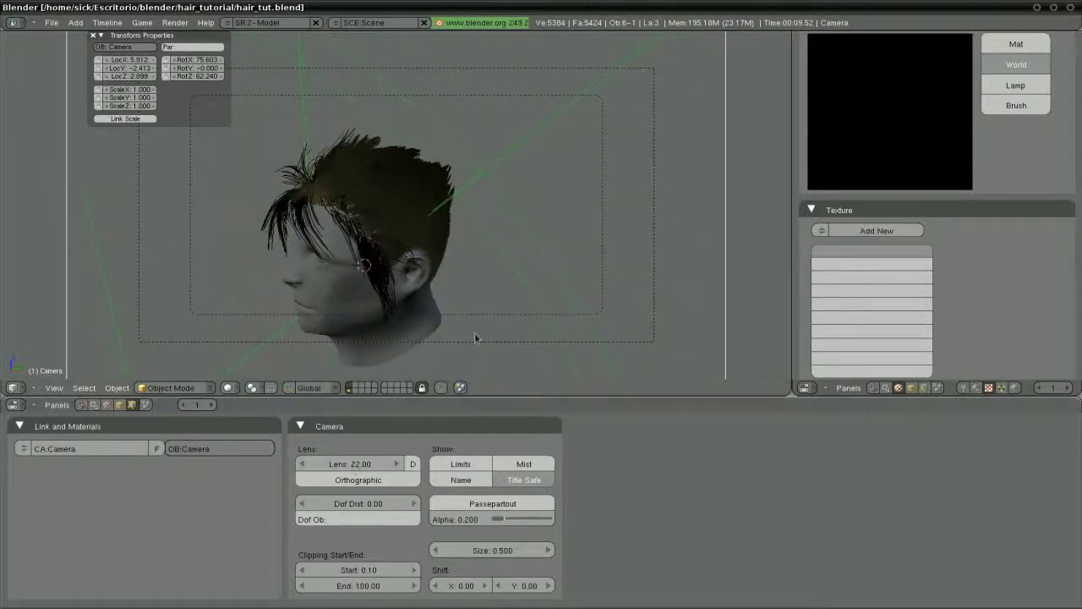
# Fly the camera toward the head, then back it off again
pyautogui.hotkey('shift', 'f')
pyautogui.scroll(2, 397, 208)
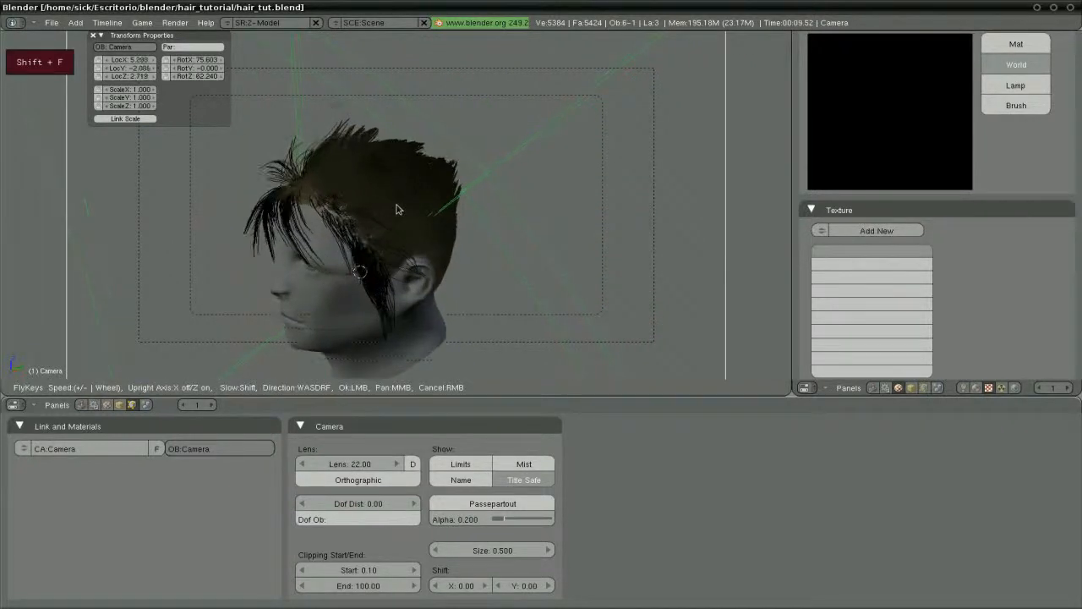
pyautogui.click(397, 208)
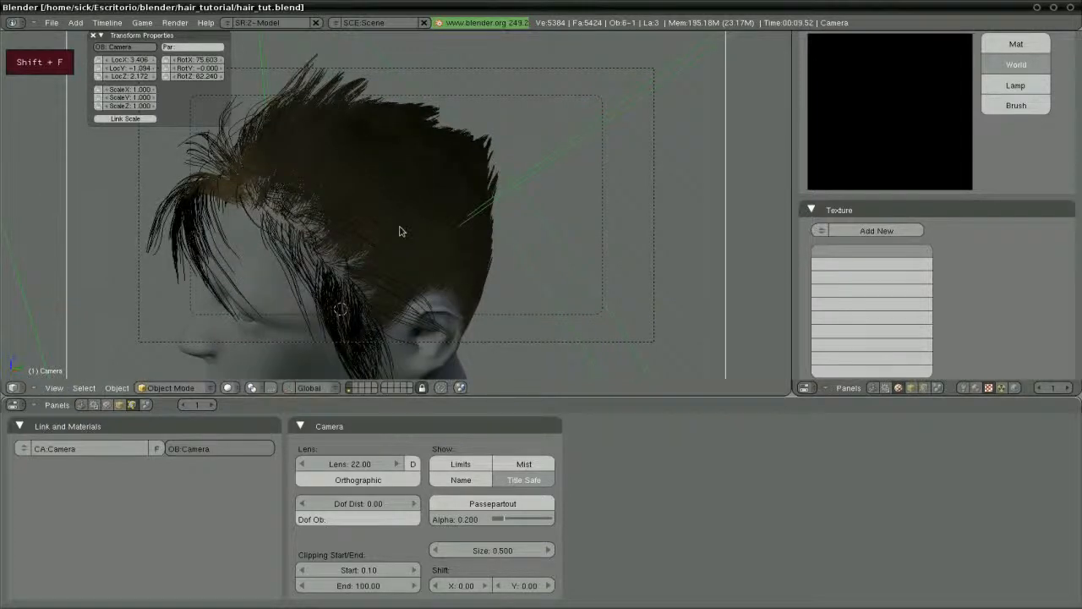
pyautogui.hotkey('shift', 'f')
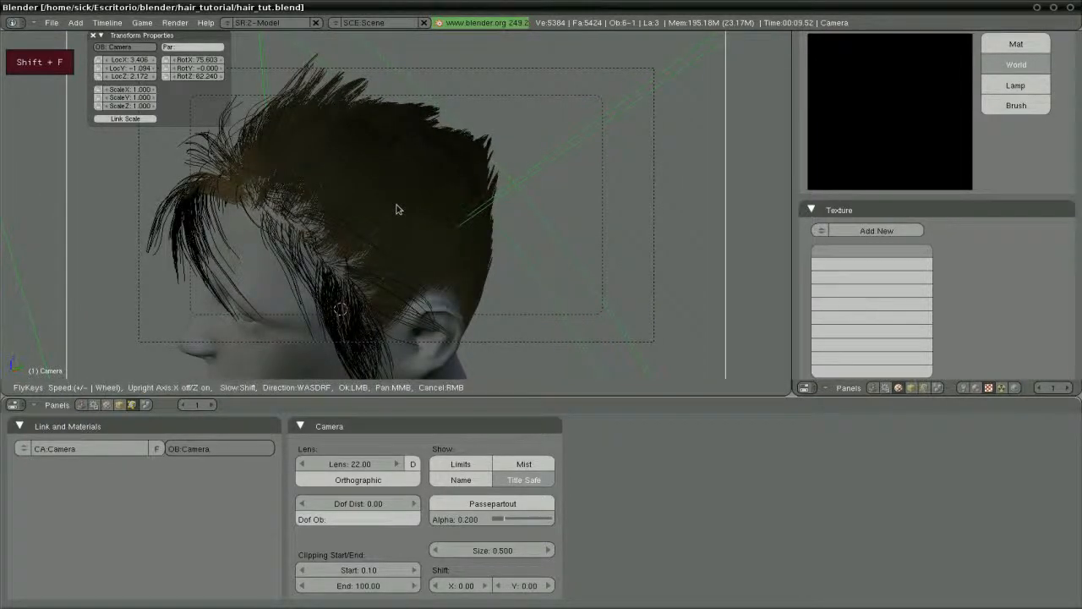
pyautogui.scroll(-2, 396, 208)
pyautogui.click(397, 208)
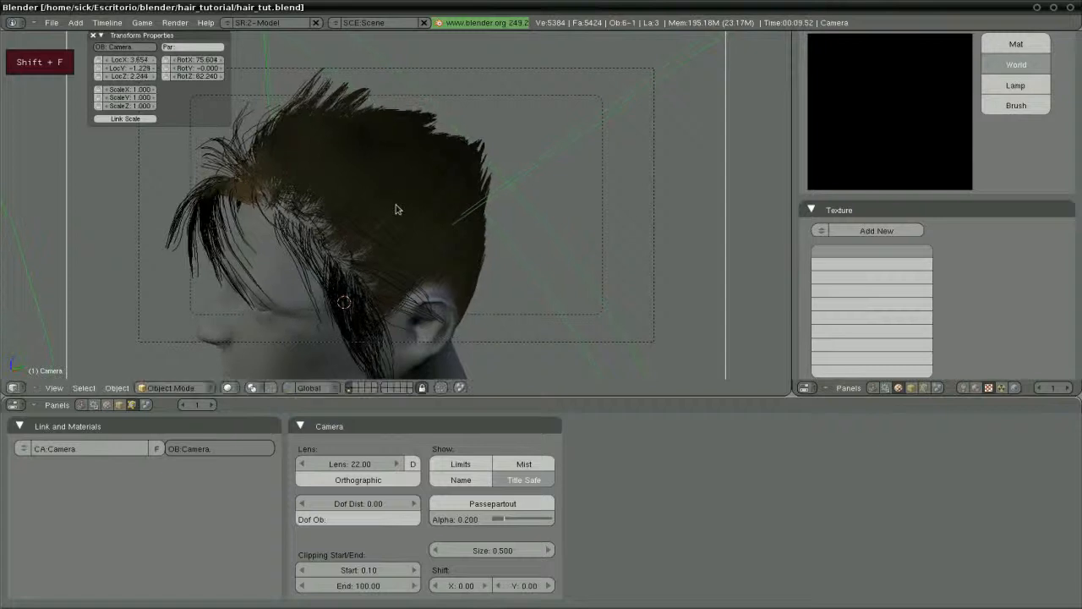
# Turn and tilt the camera level, then move it to frame the head in profile
pyautogui.hotkey('shift', 'f')
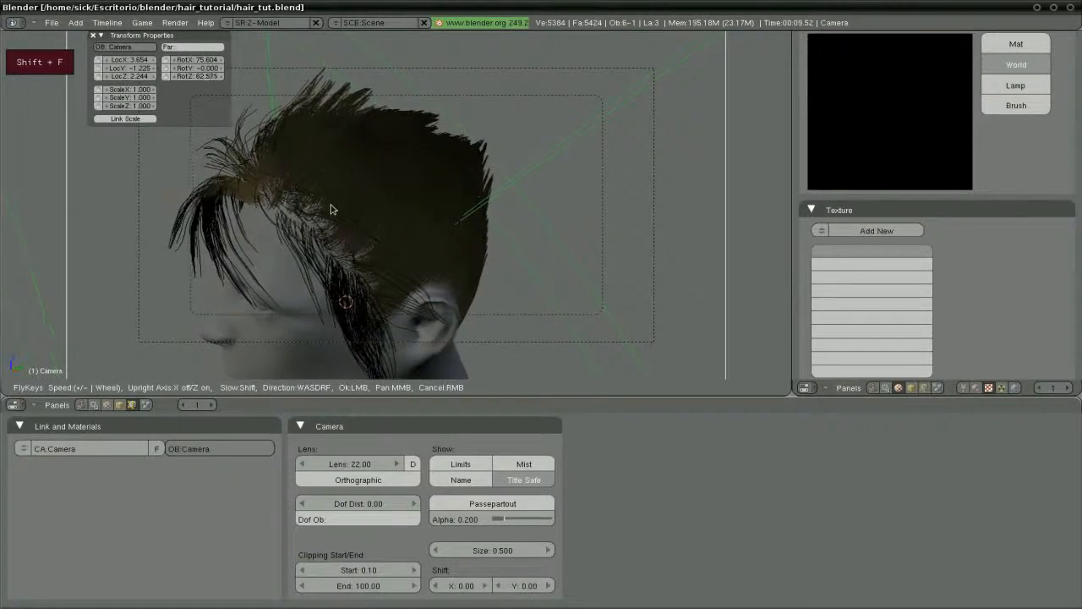
pyautogui.click(311, 208)
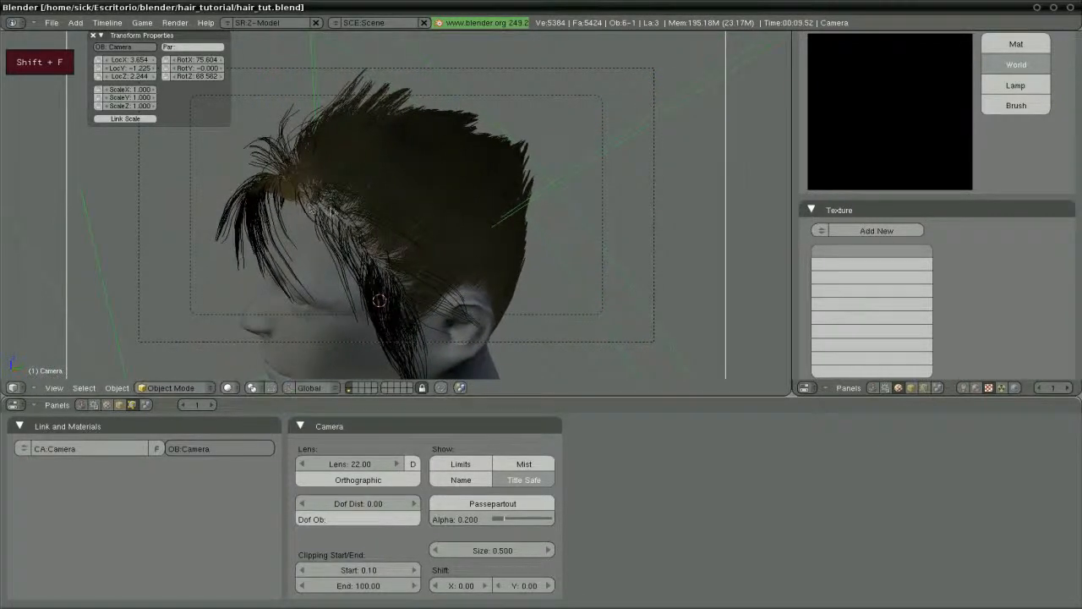
pyautogui.hotkey('shift', 'f')
pyautogui.click(413, 169)
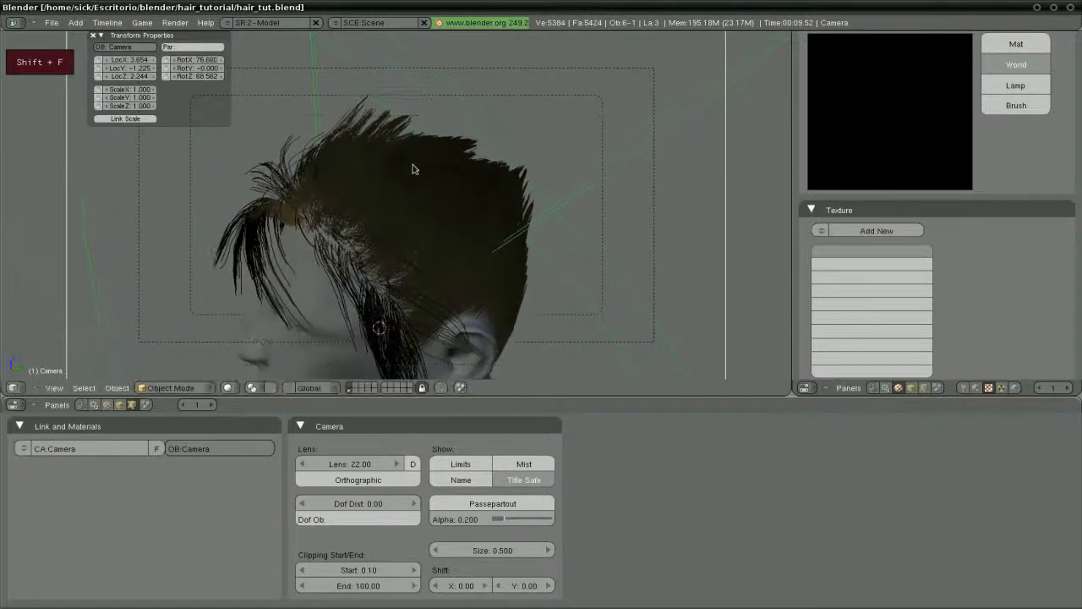
pyautogui.hotkey('shift', 'f')
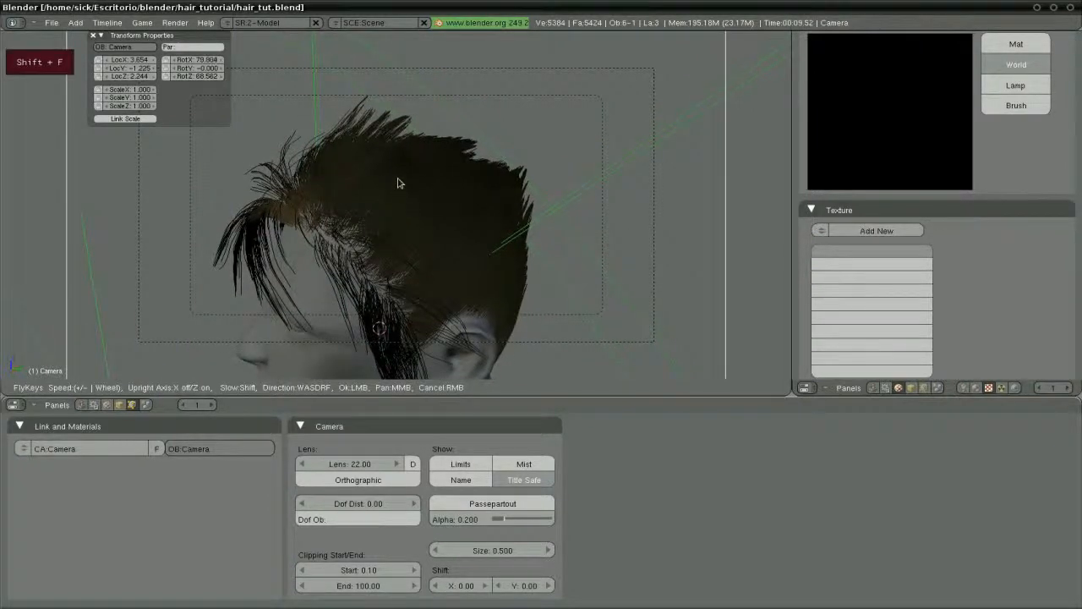
pyautogui.click(404, 153)
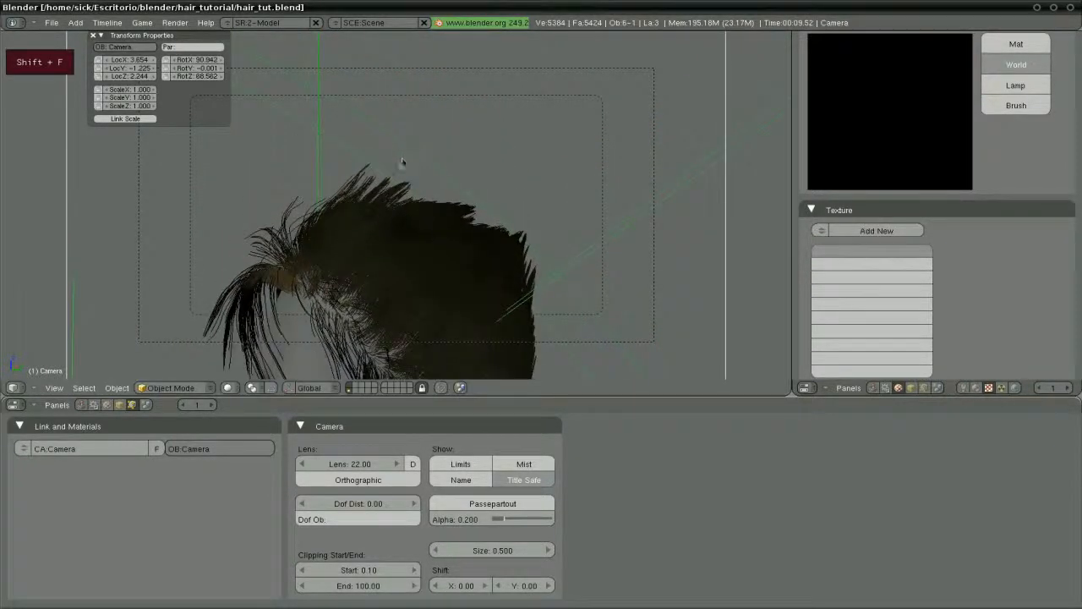
pyautogui.press('g')
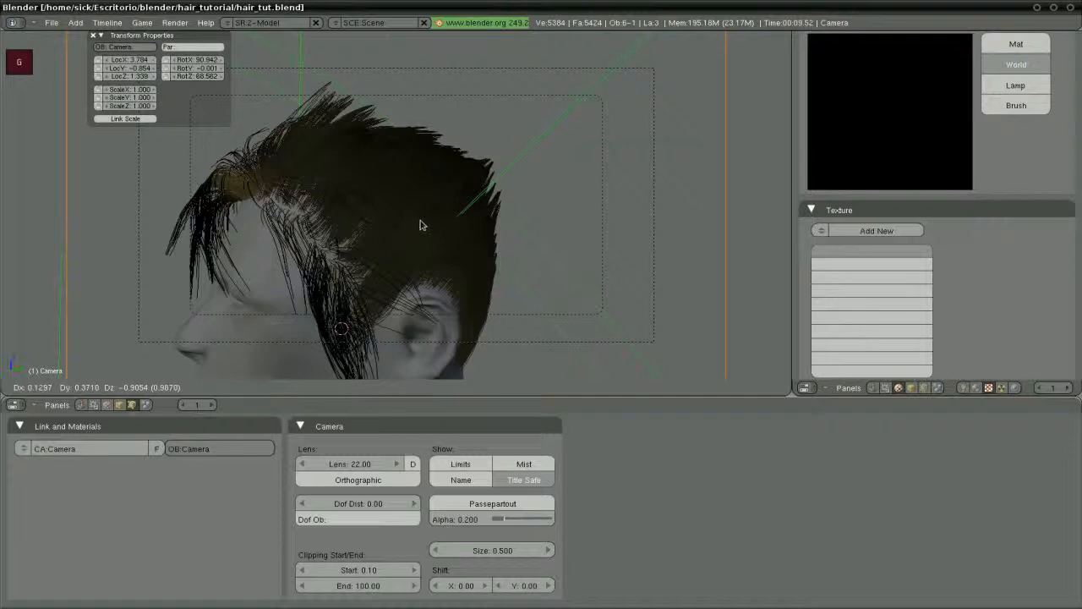
pyautogui.click(419, 225)
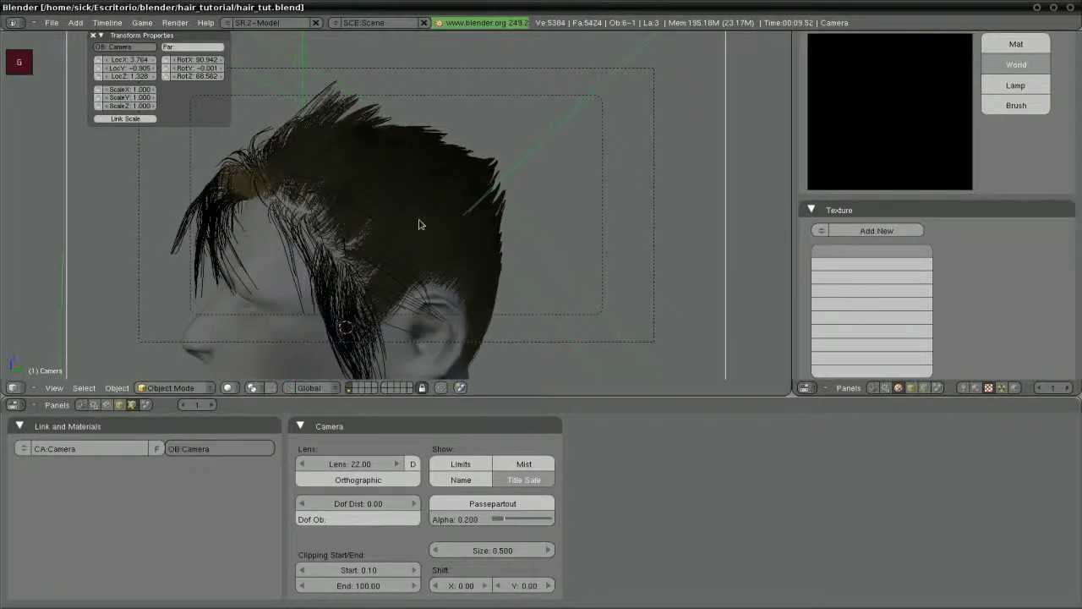
pyautogui.press('F12')
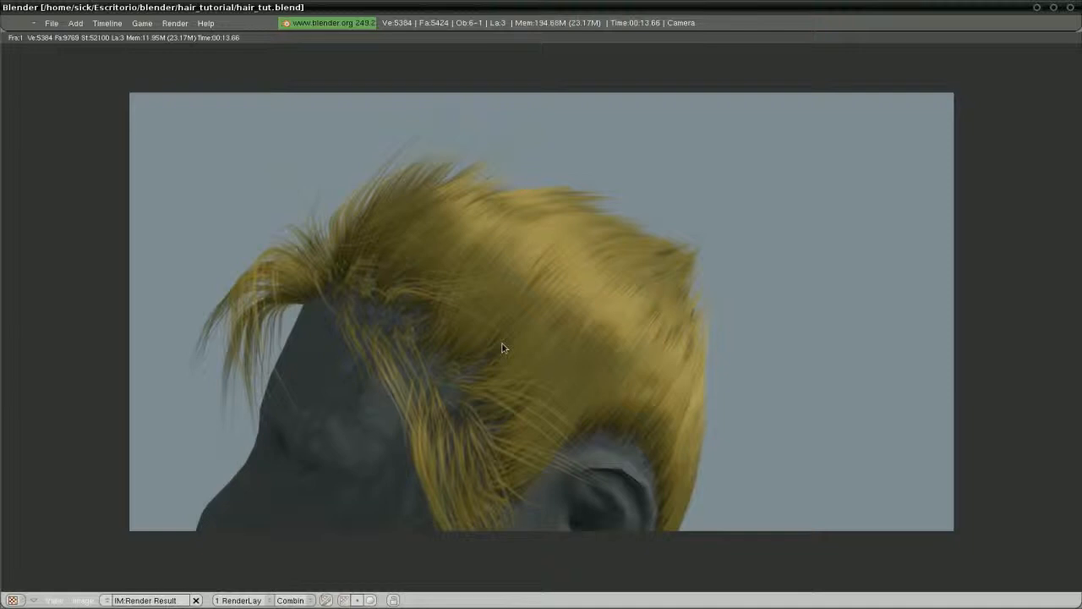
pyautogui.press('Escape')
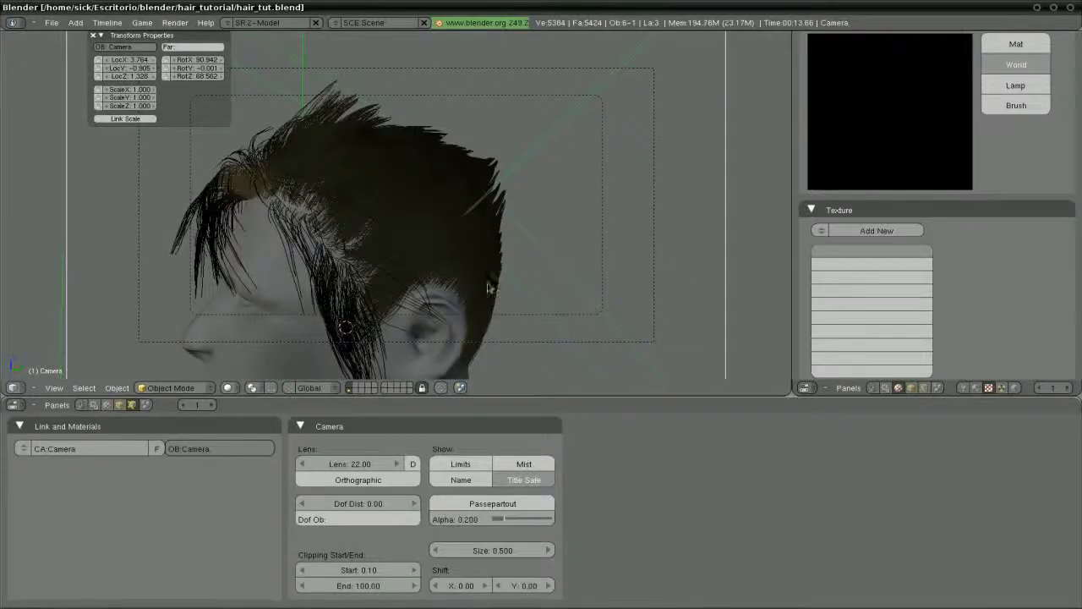
# In top orthographic view, select spot lamp Lamp.001 and move it around the head
pyautogui.moveTo(411, 237); pyautogui.dragTo(405, 311, button='middle')
pyautogui.press('KP_7')
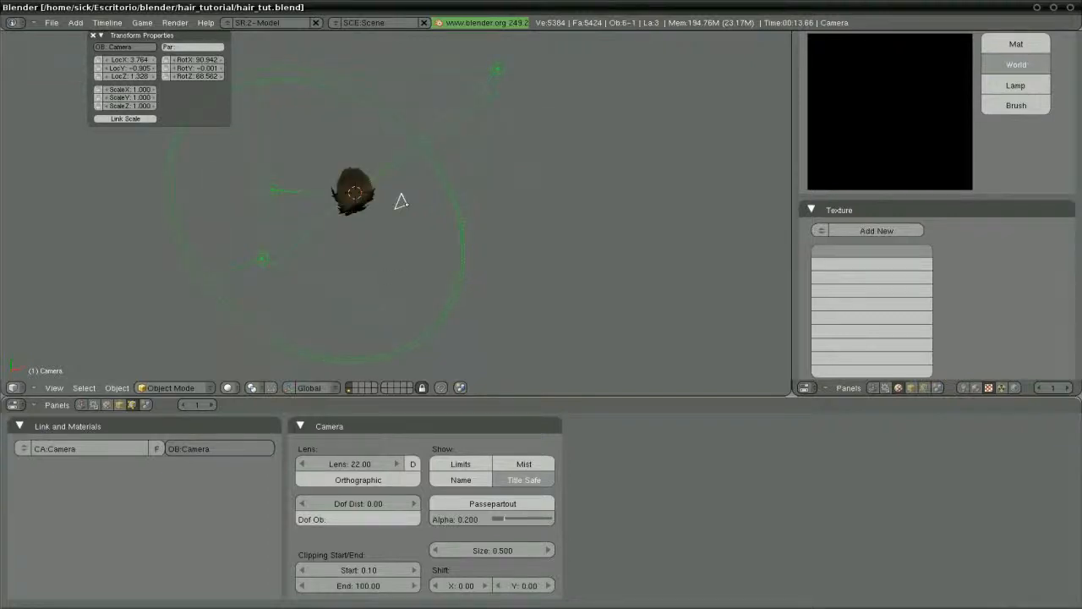
pyautogui.press('KP_5')
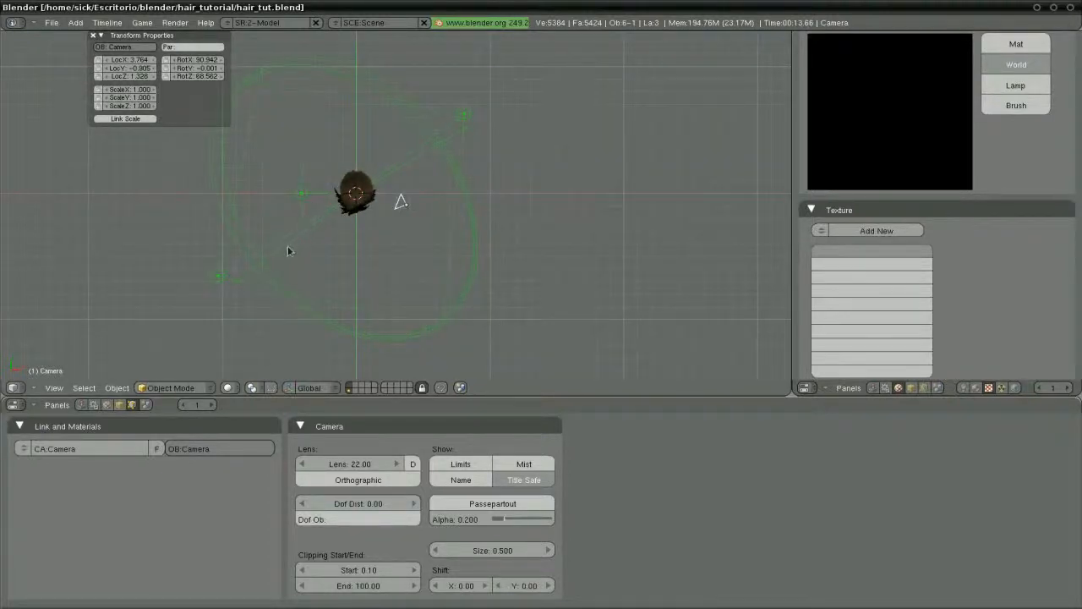
pyautogui.rightClick(218, 277)
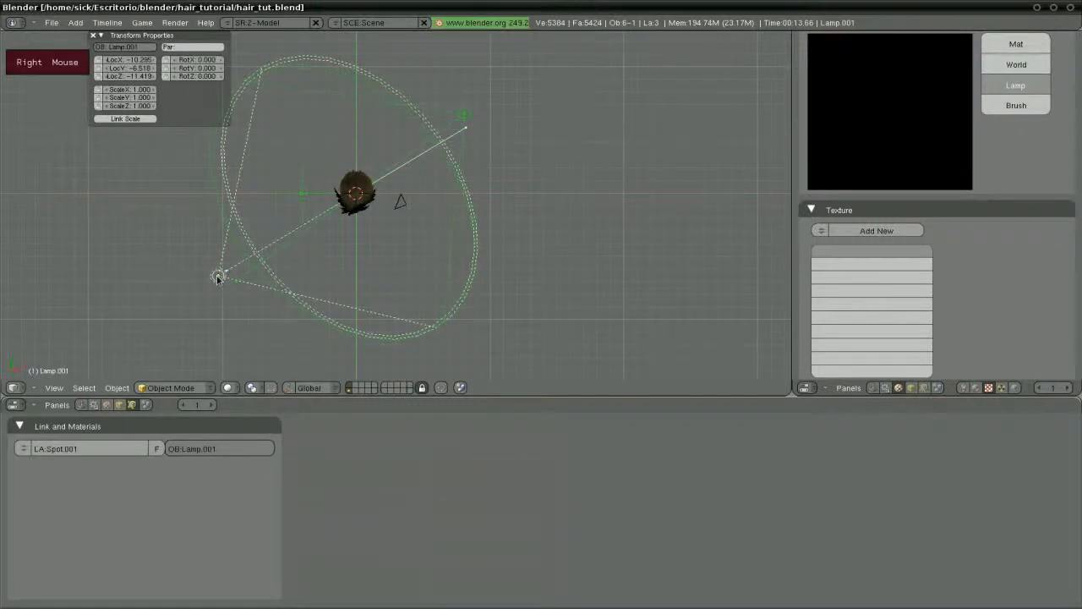
pyautogui.press('g')
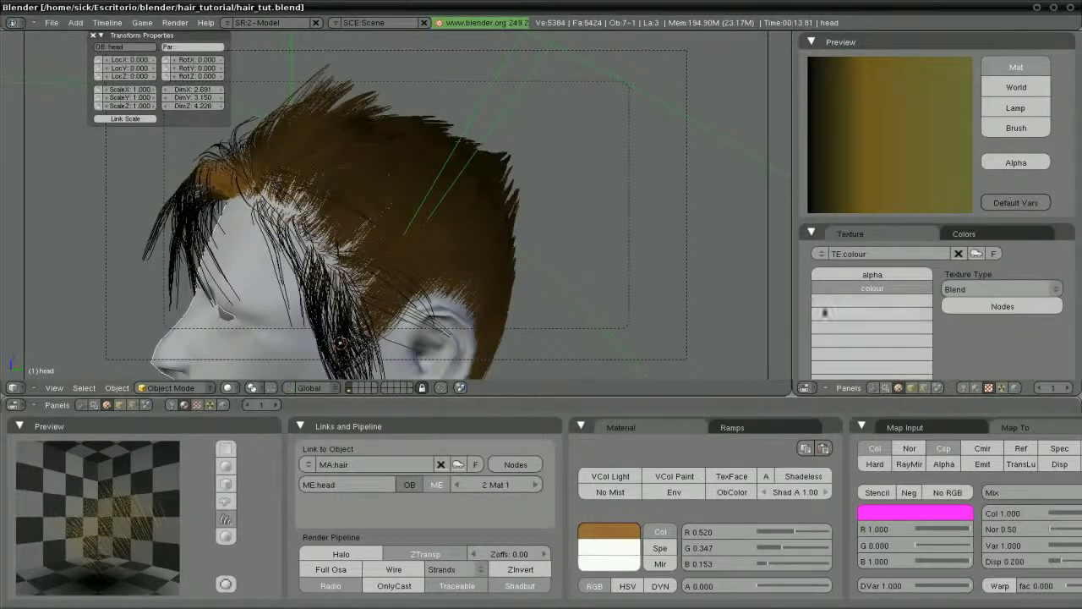
# Show the hair colorband and inspect its orange 0.340, pale yellow 0.963 and dark 0.040 stops
pyautogui.click(994, 235)
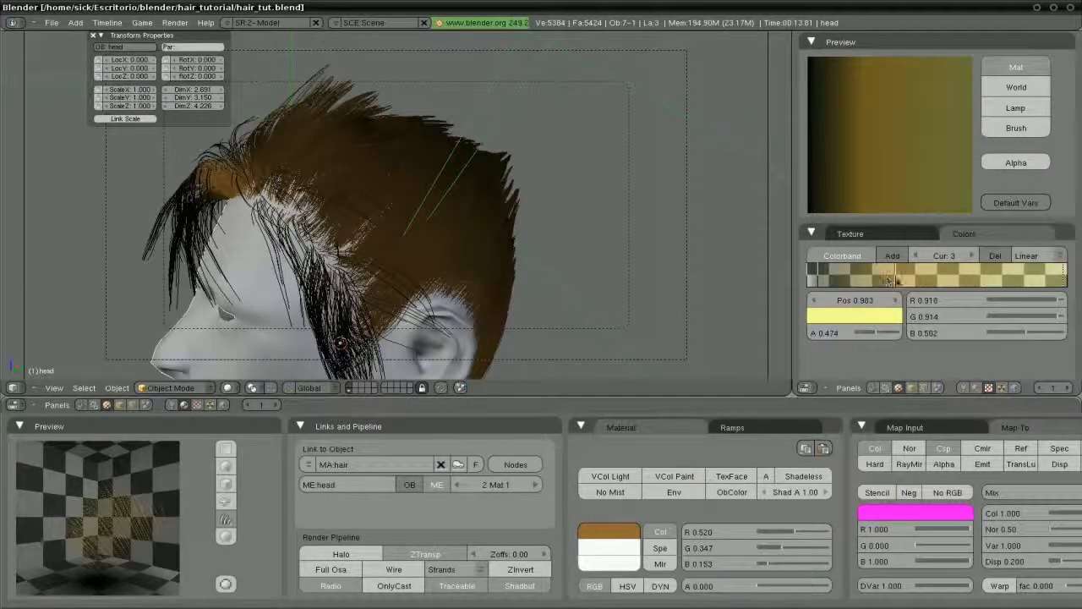
pyautogui.click(891, 279)
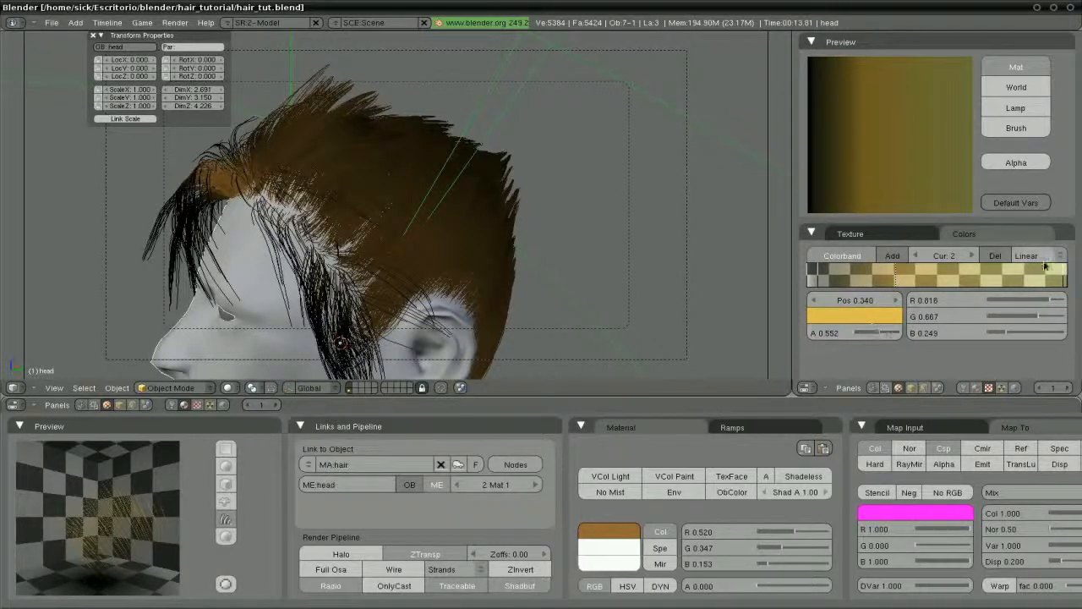
pyautogui.click(1063, 276)
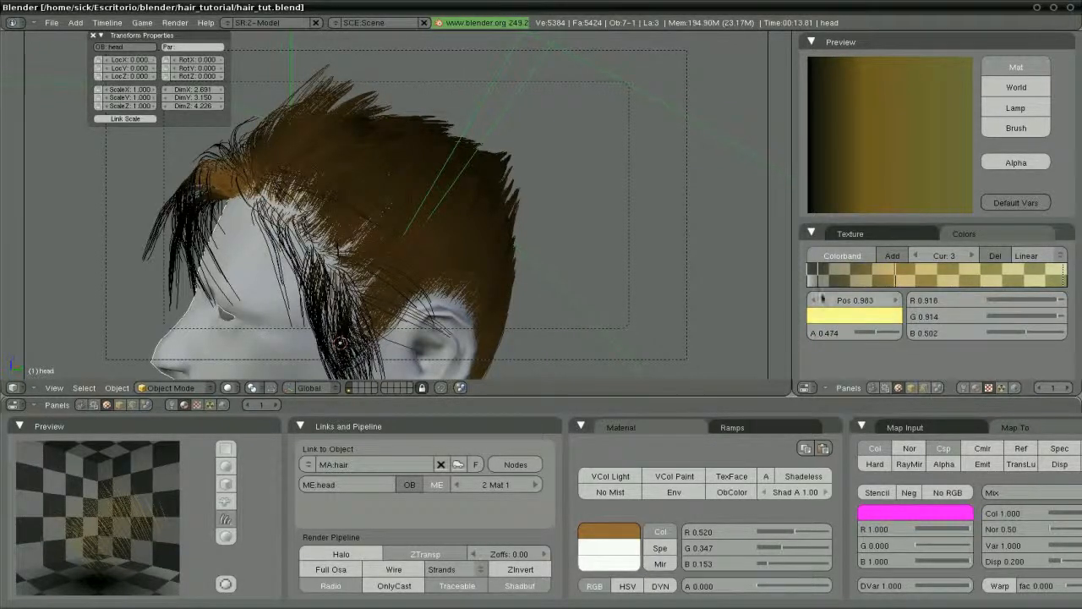
pyautogui.click(819, 279)
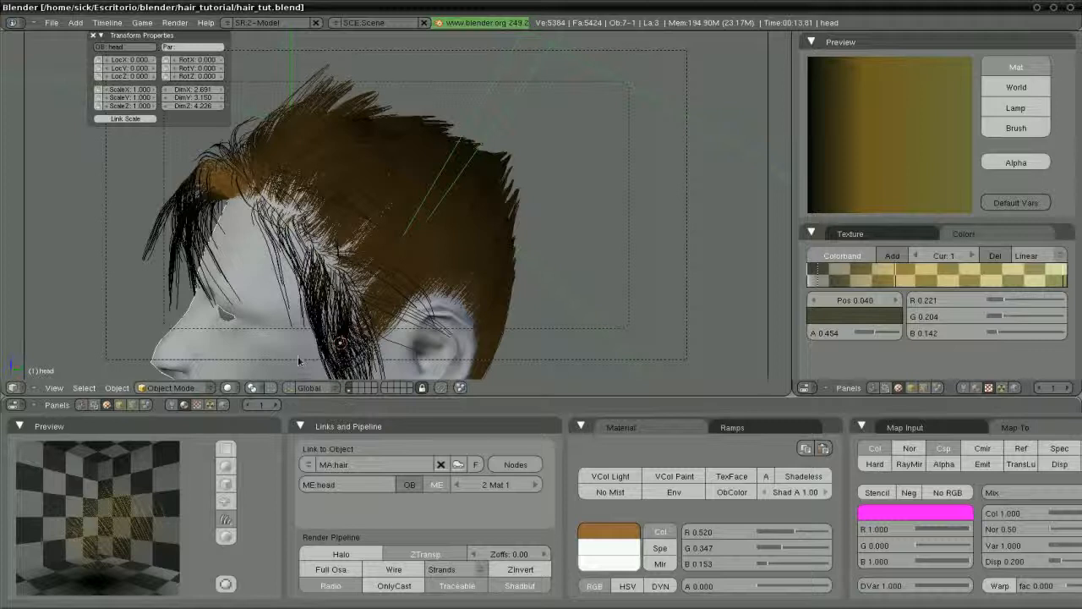
# Add a new Image-type texture to the world and open the image browser to load a picture
pyautogui.click(223, 405)
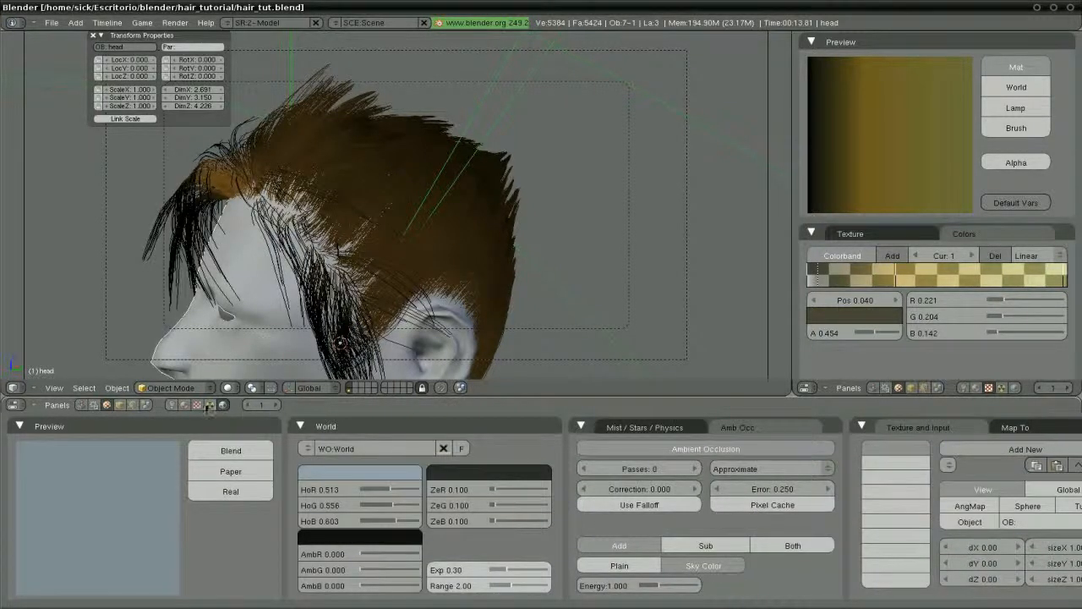
pyautogui.click(197, 405)
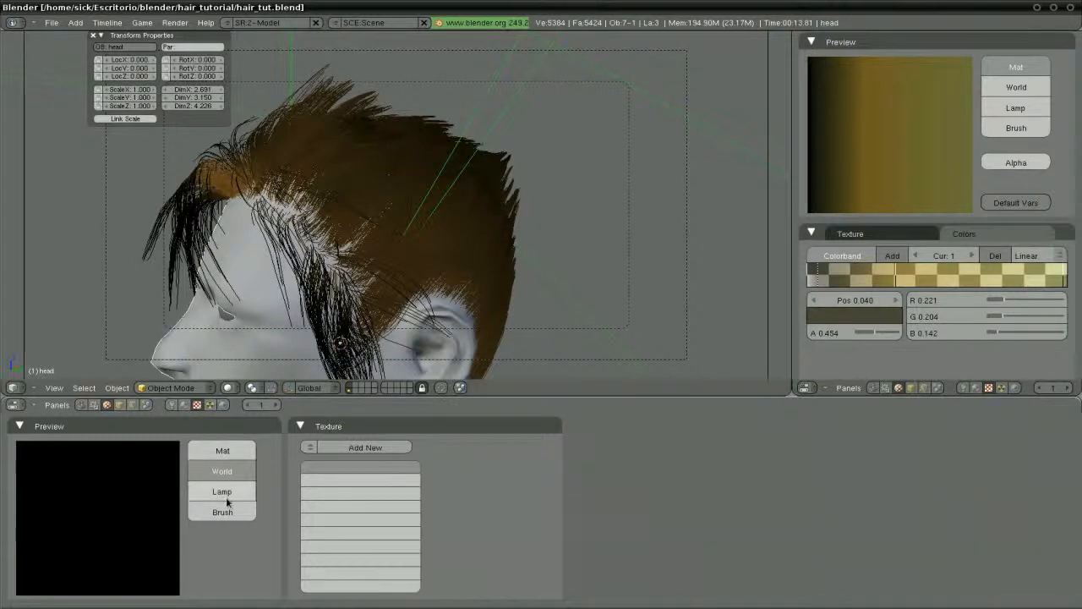
pyautogui.click(374, 446)
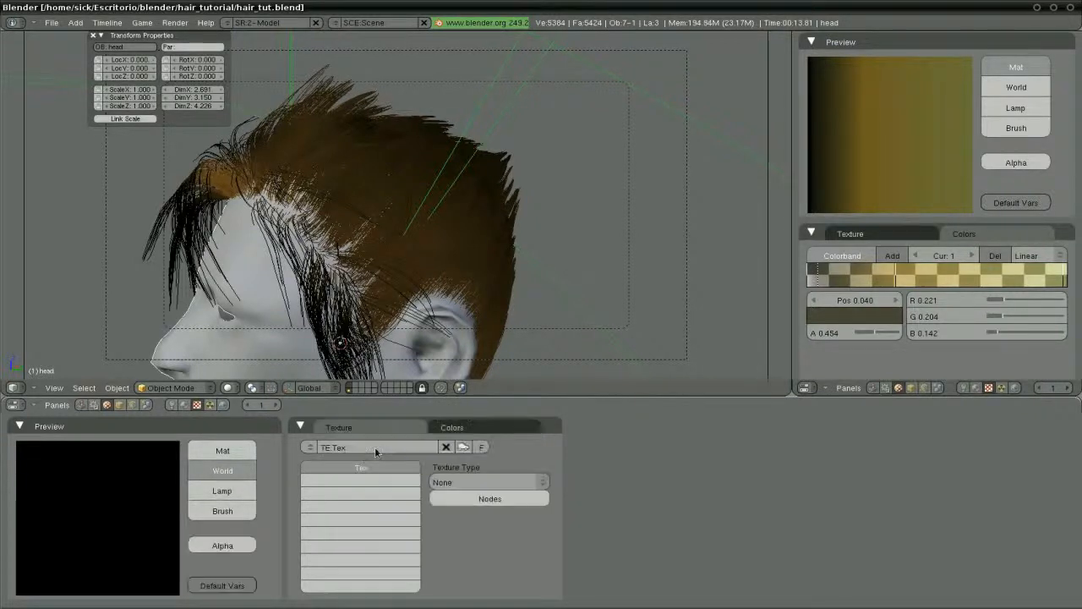
pyautogui.click(464, 481)
pyautogui.click(471, 450)
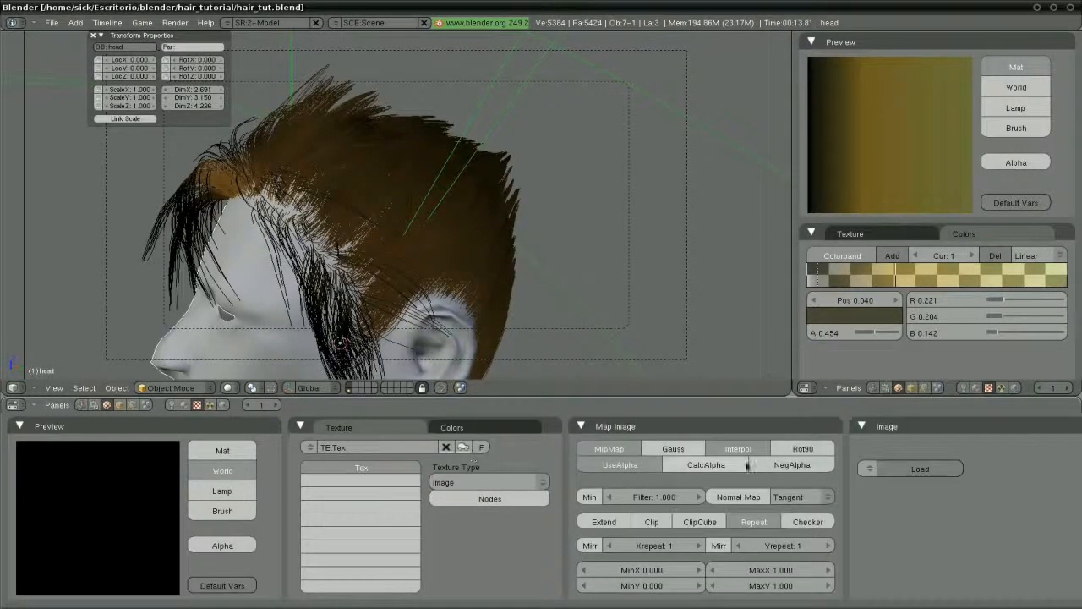
pyautogui.click(888, 469)
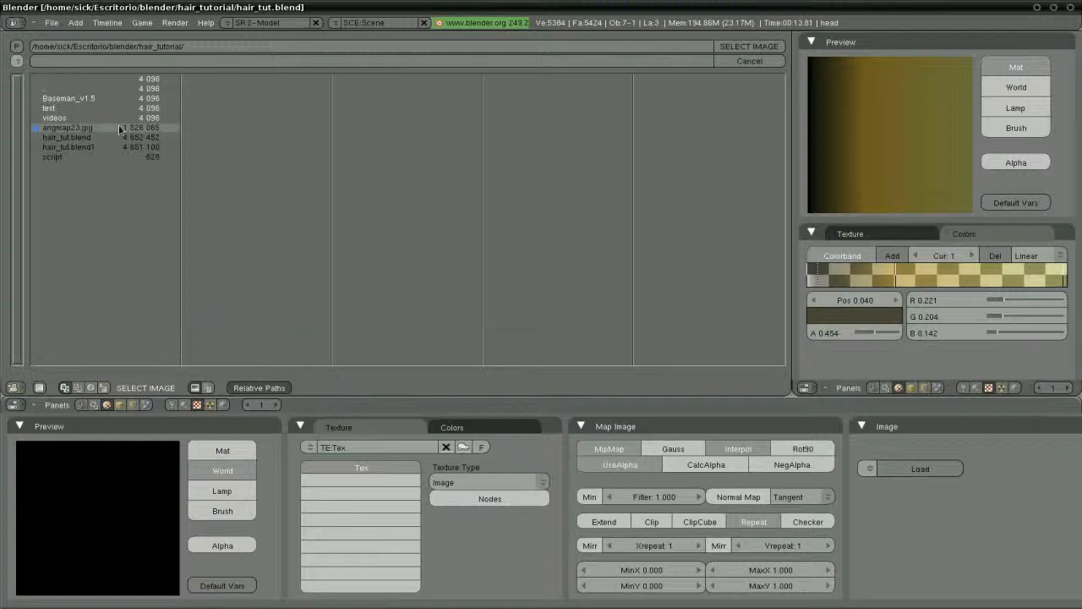
# Load angmap23.jpg from the thumbnail browser as the world texture image
pyautogui.press('Escape')
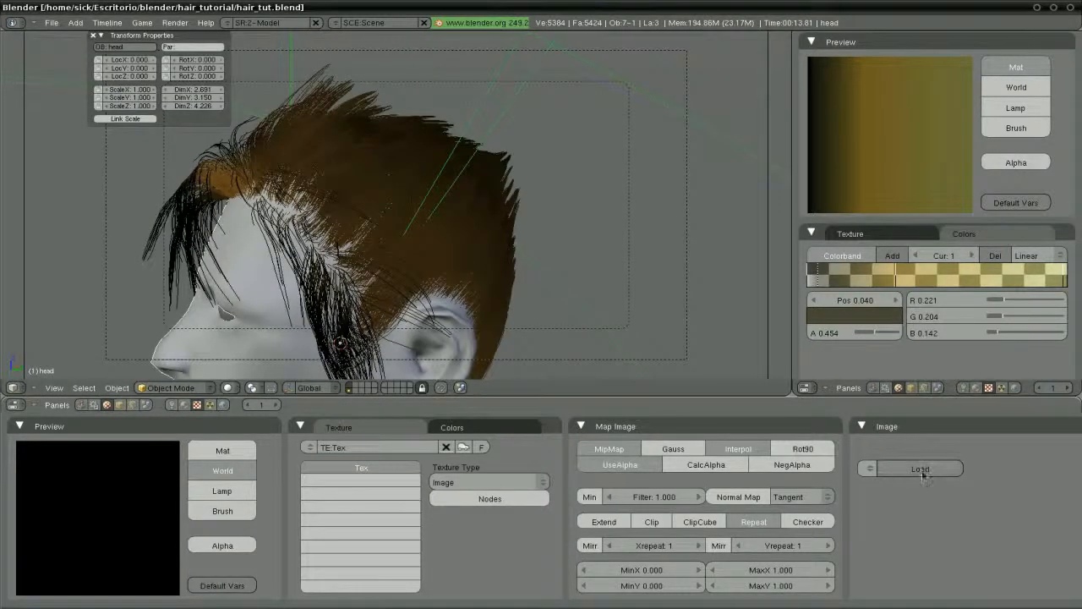
pyautogui.keyDown('ctrl'); pyautogui.click(922, 472); pyautogui.keyUp('ctrl')
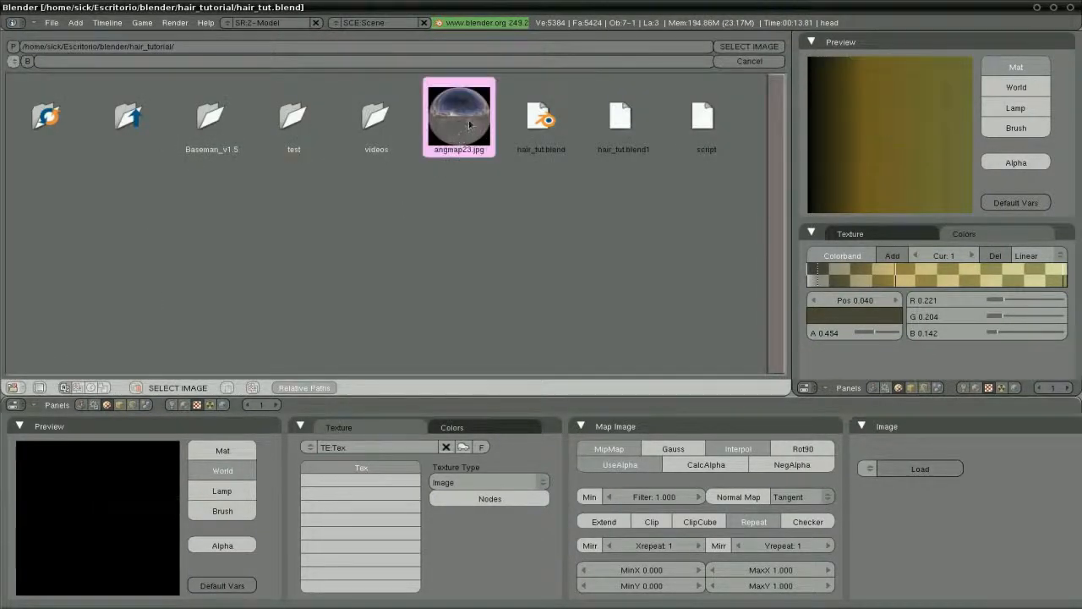
pyautogui.click(469, 125)
pyautogui.click(739, 47)
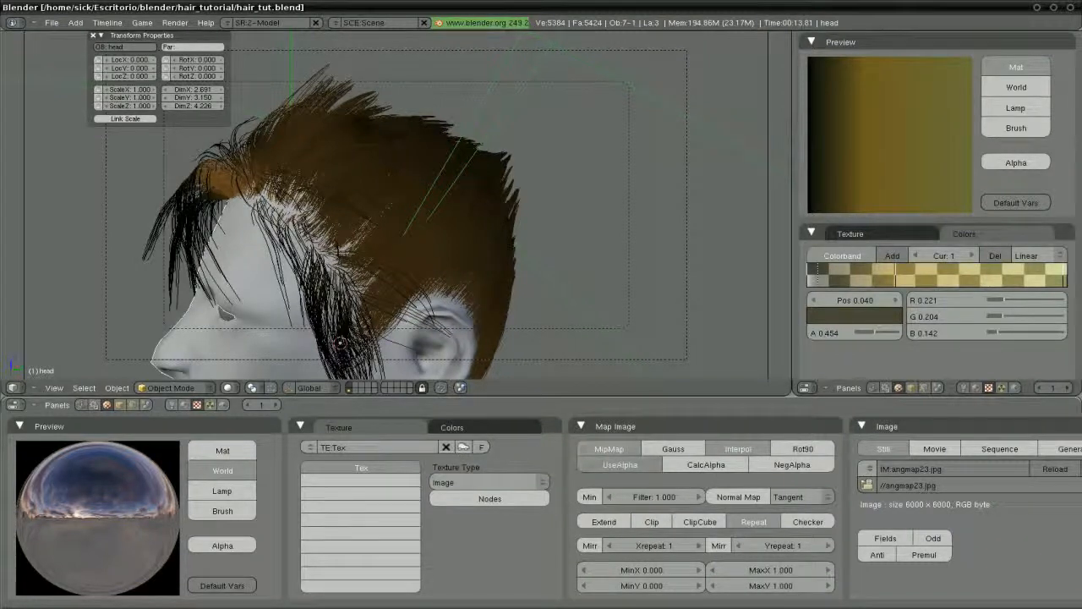
# Map the sky image texture as an angular map onto the world's horizon and zenith colours
pyautogui.click(464, 448)
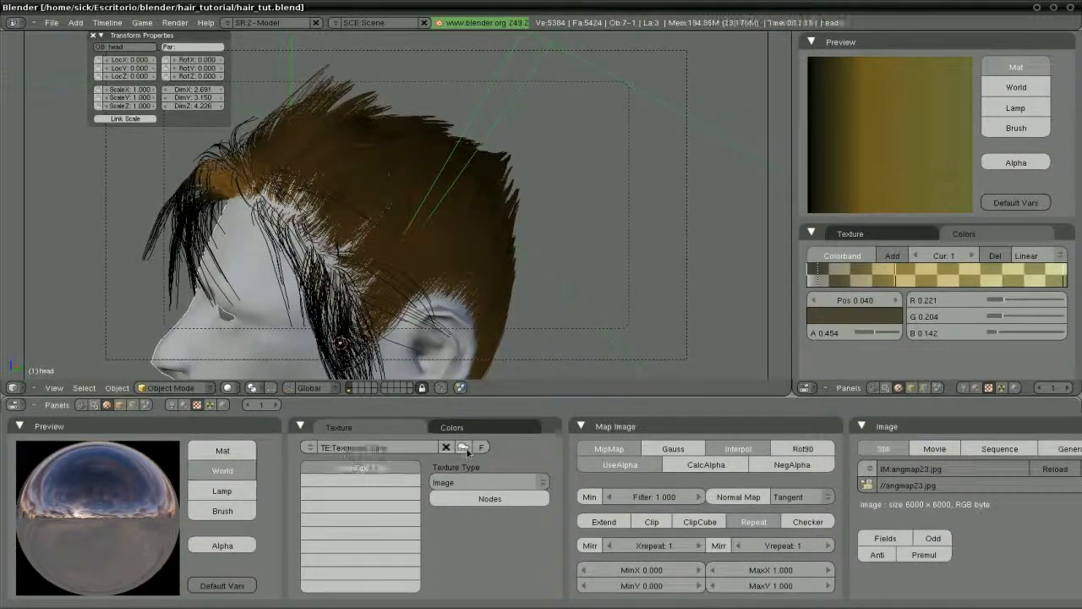
pyautogui.click(224, 405)
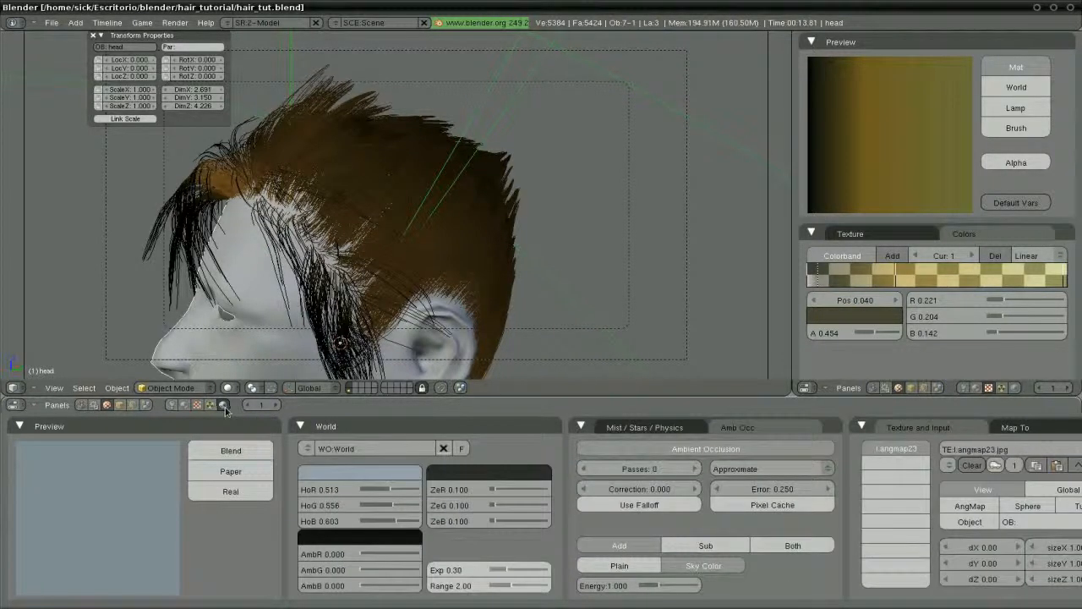
pyautogui.click(300, 426)
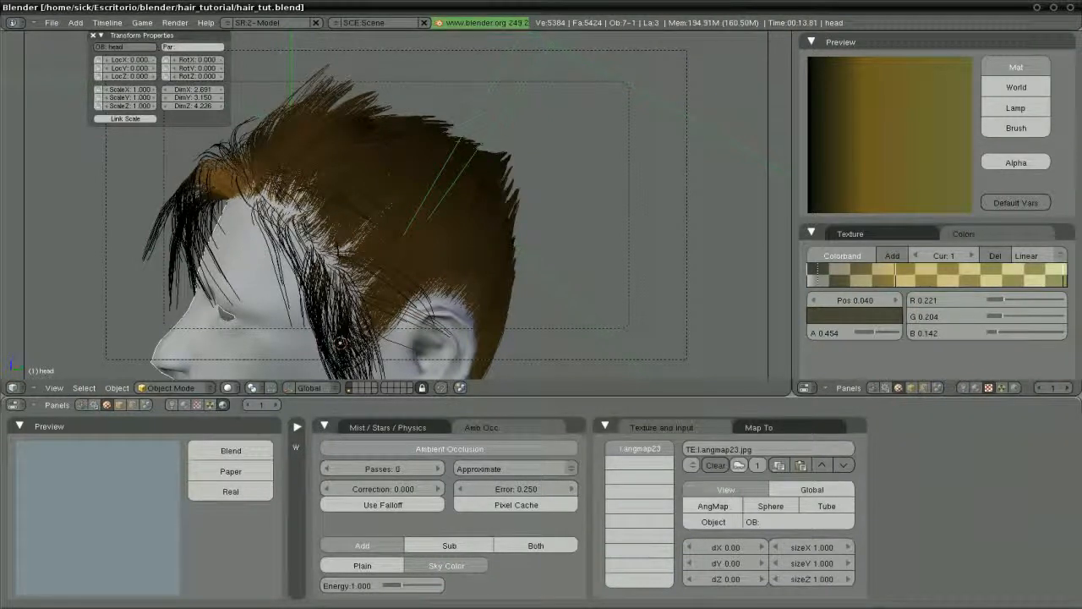
pyautogui.click(711, 508)
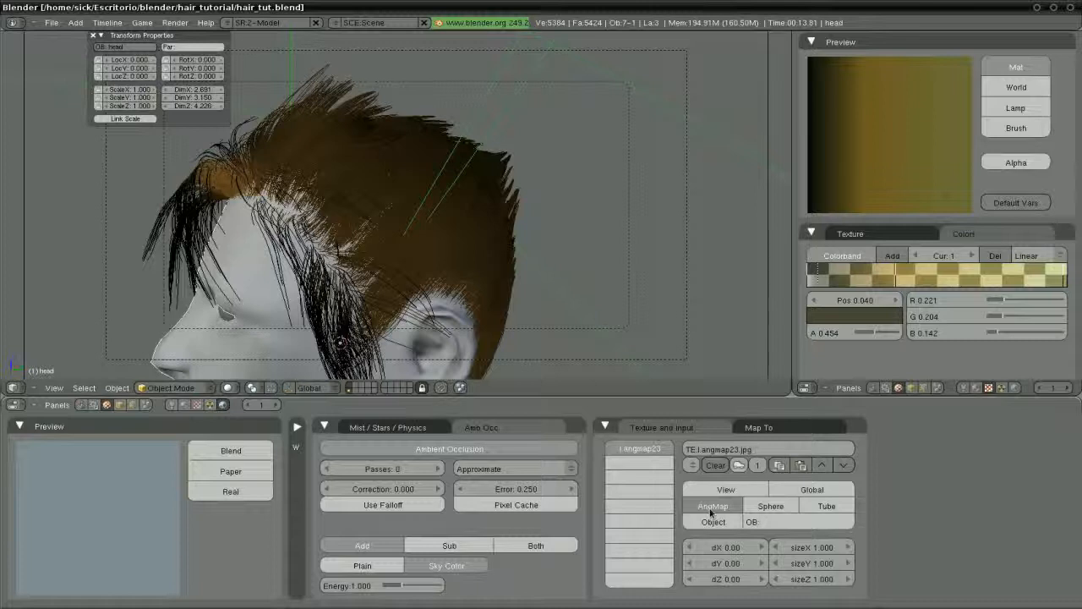
pyautogui.click(752, 428)
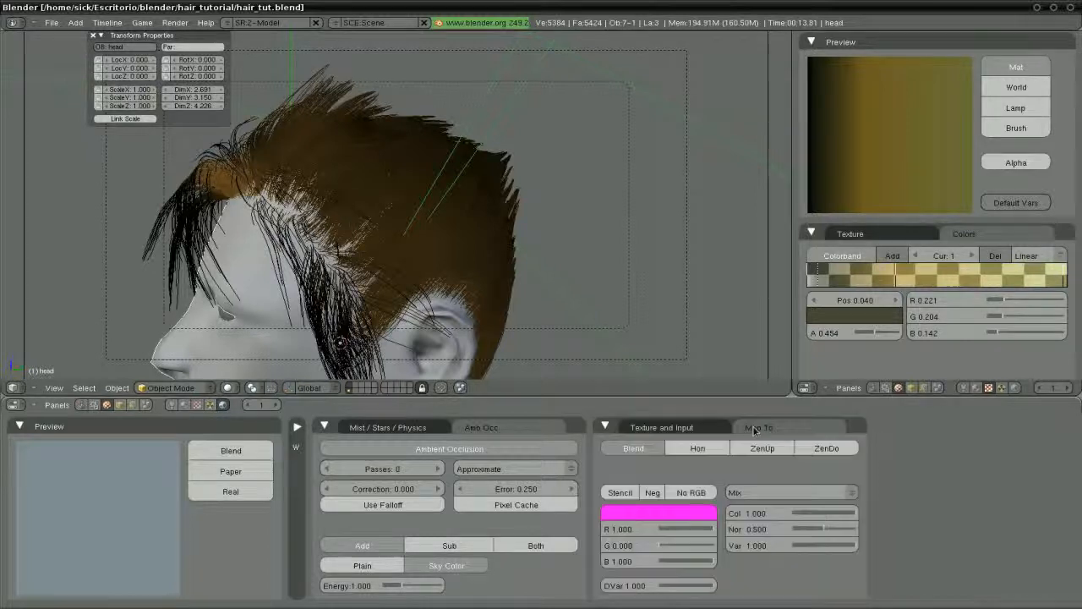
pyautogui.click(689, 454)
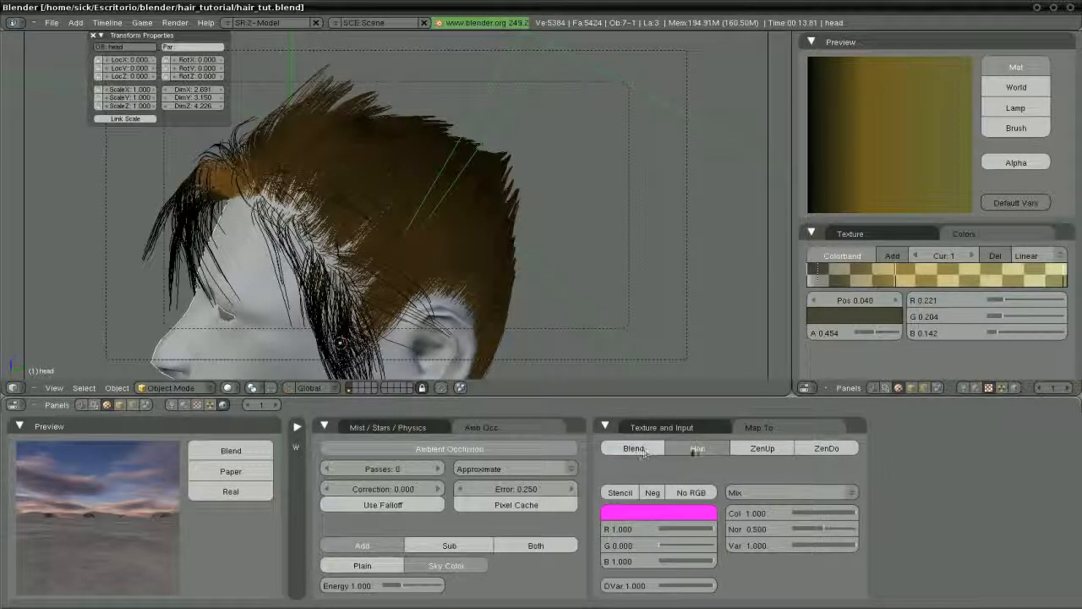
pyautogui.click(736, 449)
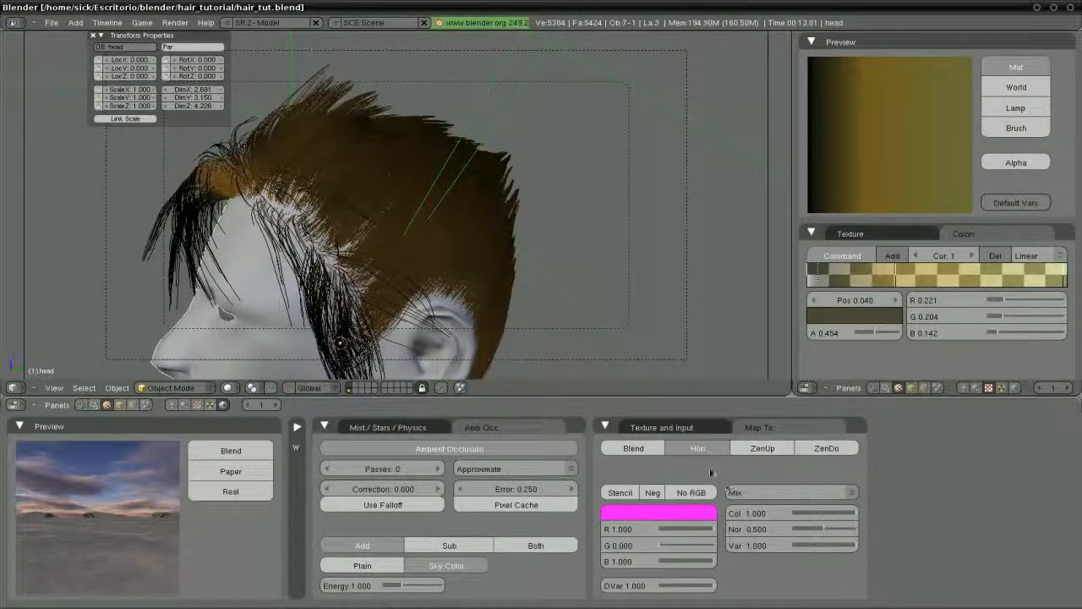
# Try the Paper sky option, then enable Real for a real horizon
pyautogui.click(246, 471)
pyautogui.click(247, 471)
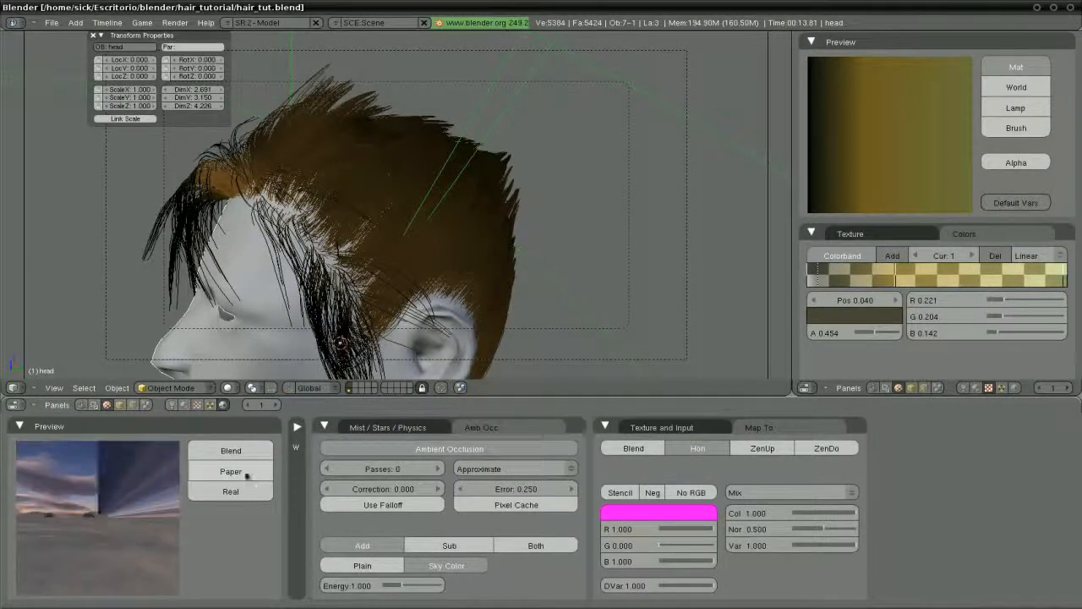
pyautogui.click(233, 491)
pyautogui.click(237, 494)
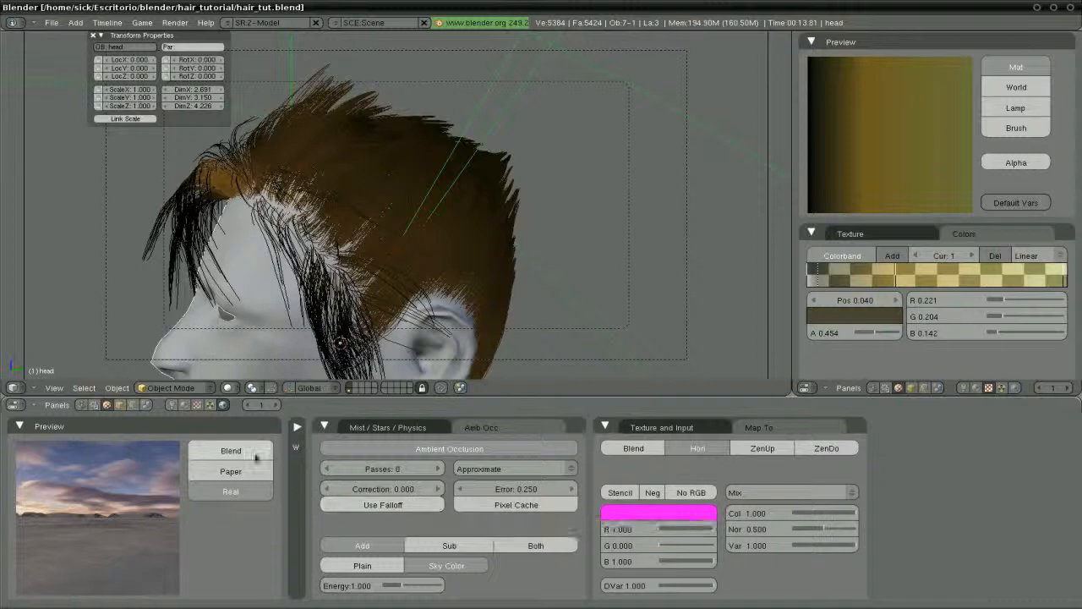
# Keep ambient occlusion on with Correction 1.000 and Pixel Cache, then render the head with F12
pyautogui.click(402, 448)
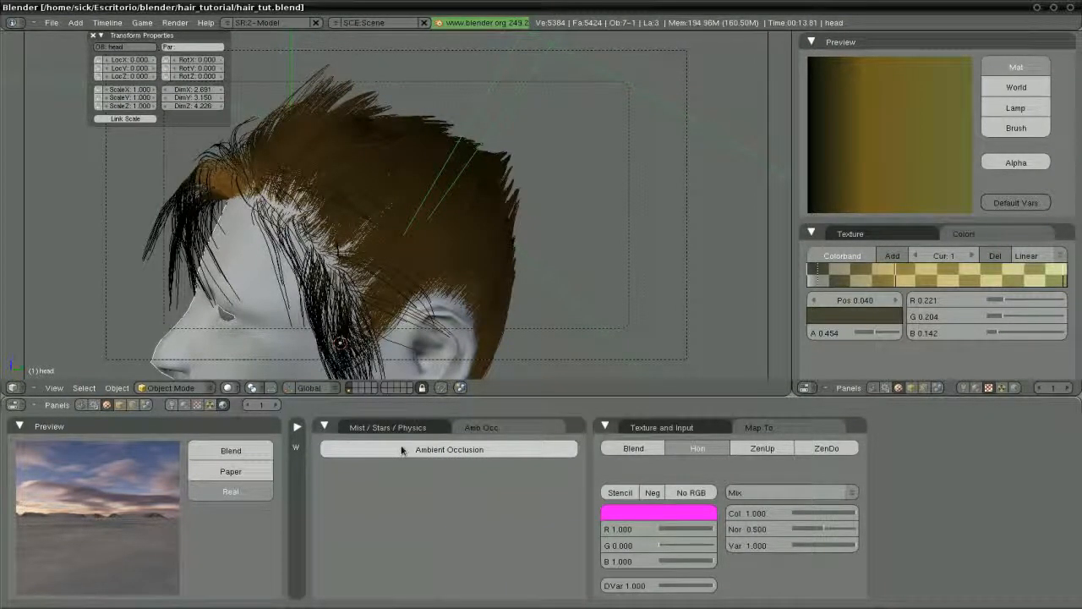
pyautogui.click(401, 449)
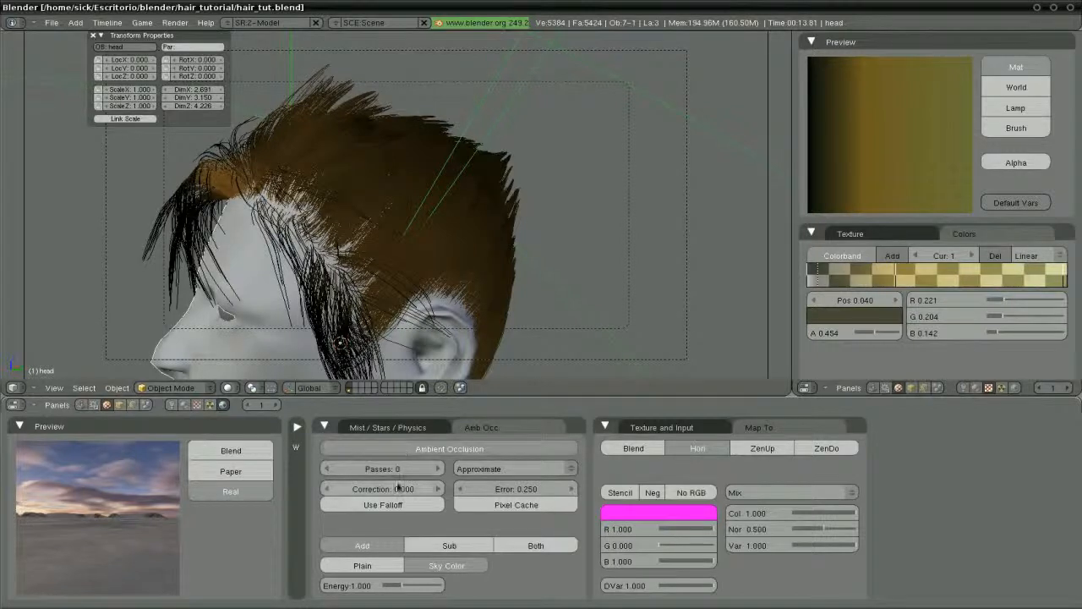
pyautogui.click(398, 488)
pyautogui.write('1')
pyautogui.press('Return')
pyautogui.click(516, 506)
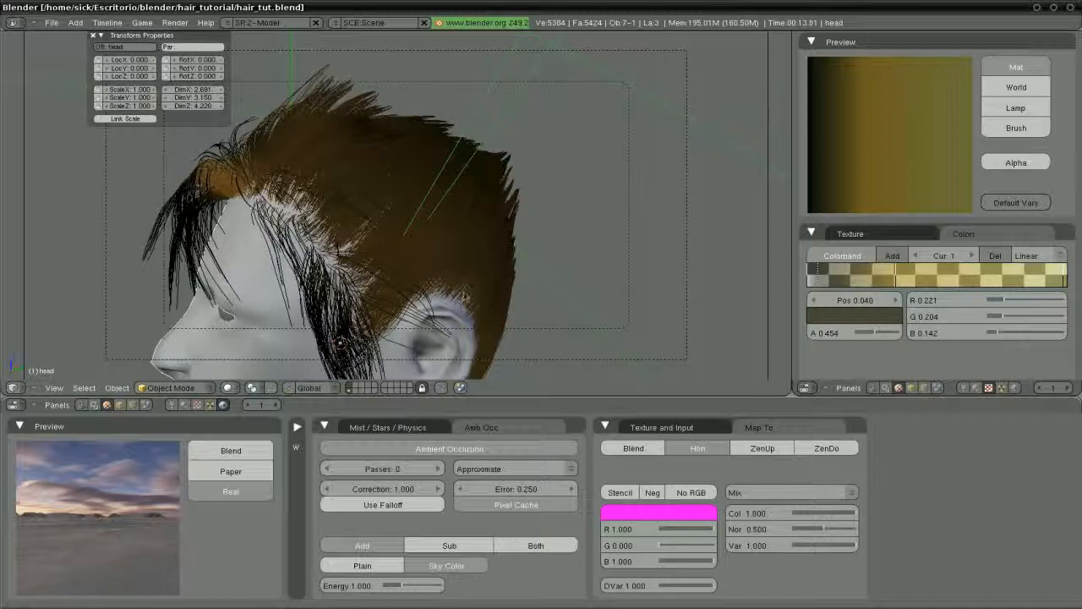
pyautogui.press('F12')
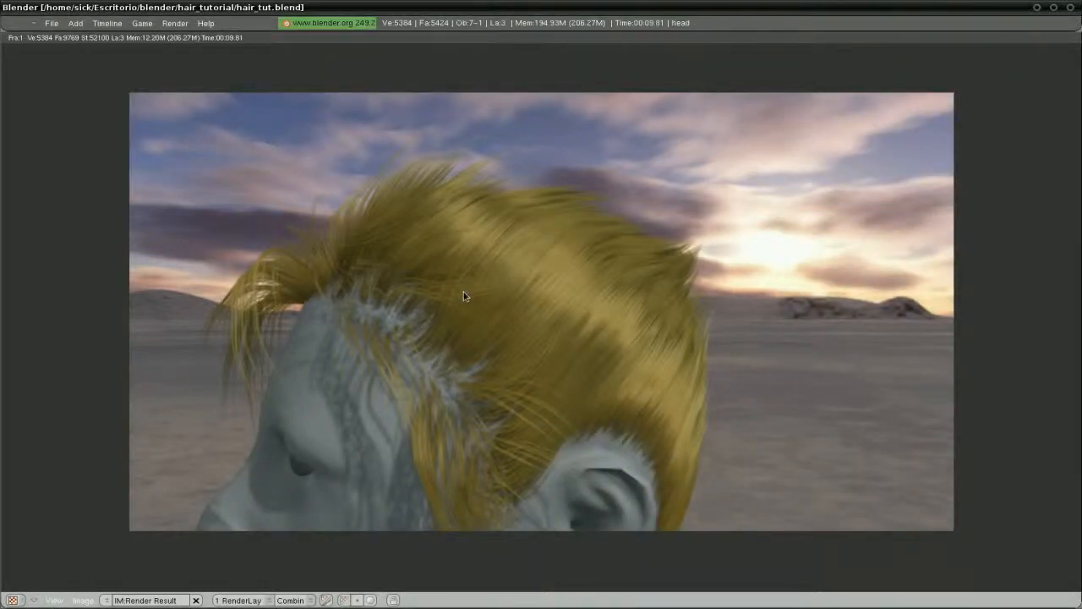
# Test-render with Real horizon toggled off, then turn Real back on and go to front view
pyautogui.press('Escape')
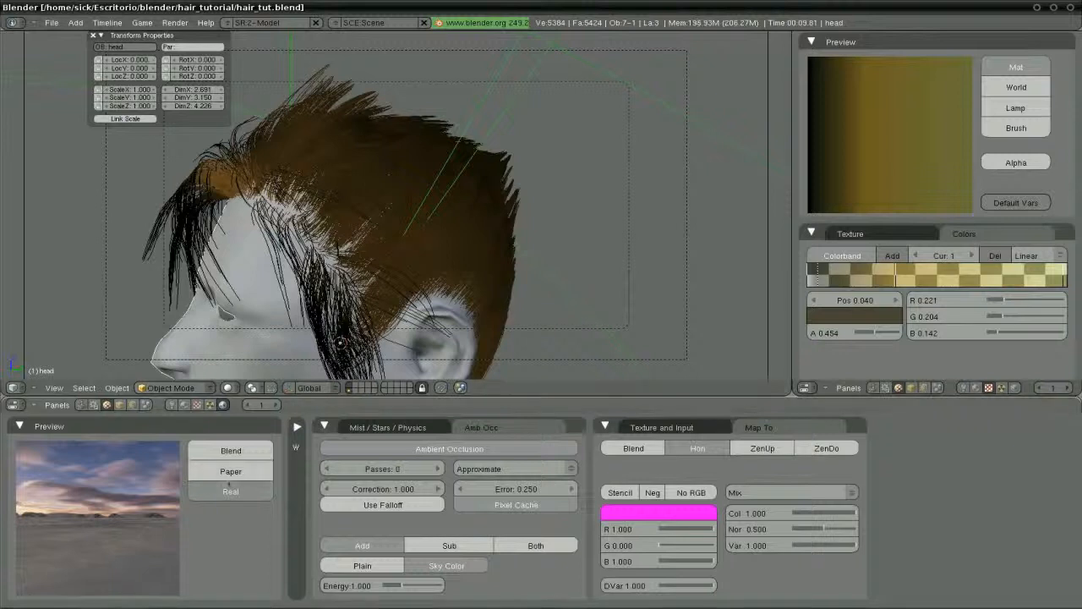
pyautogui.click(226, 492)
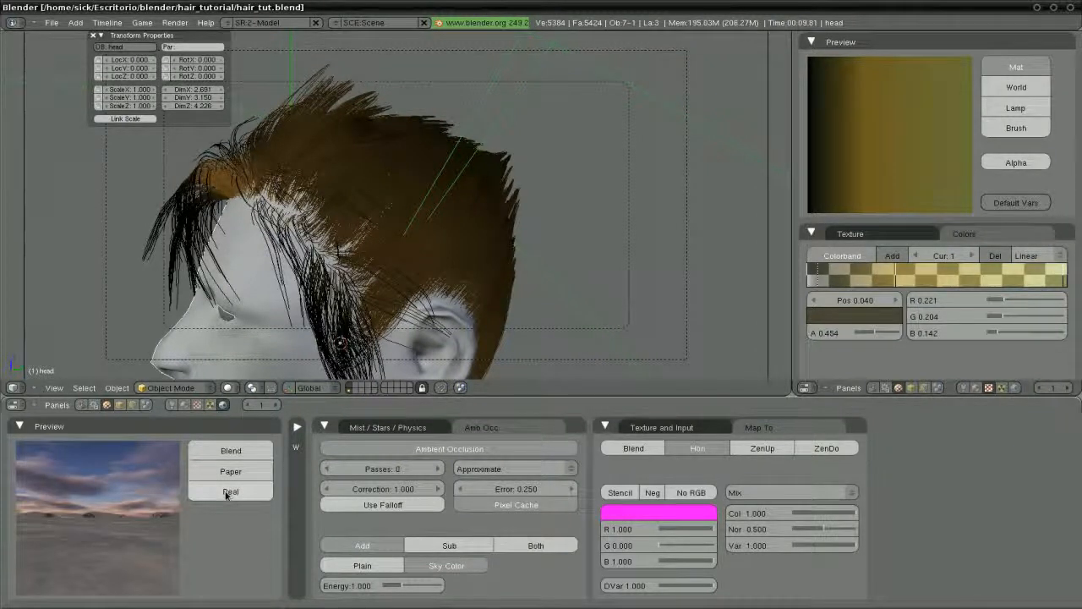
pyautogui.press('F12')
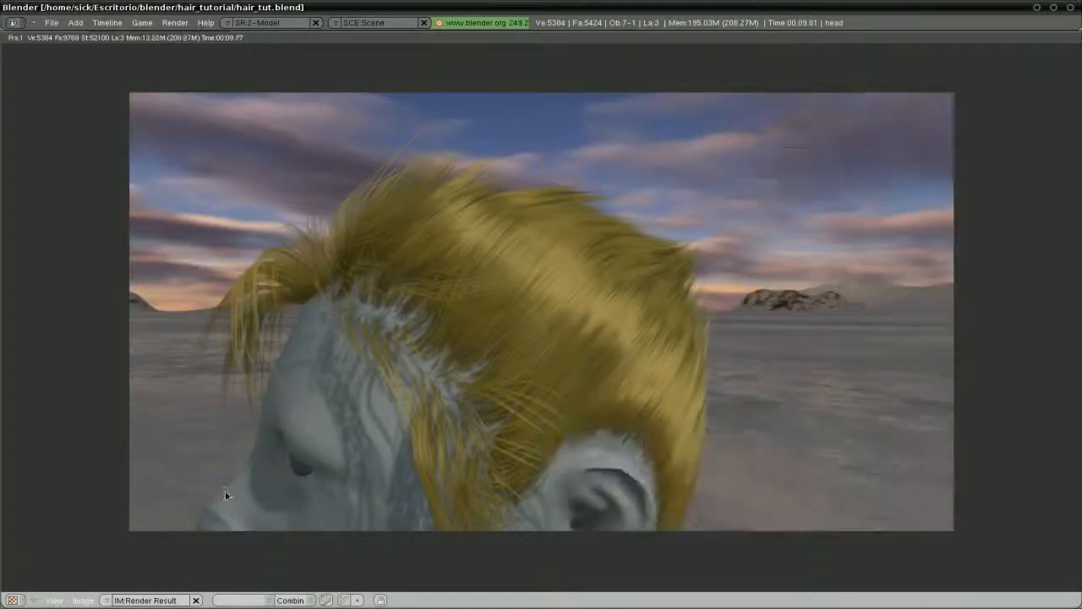
pyautogui.press('Escape')
pyautogui.click(229, 492)
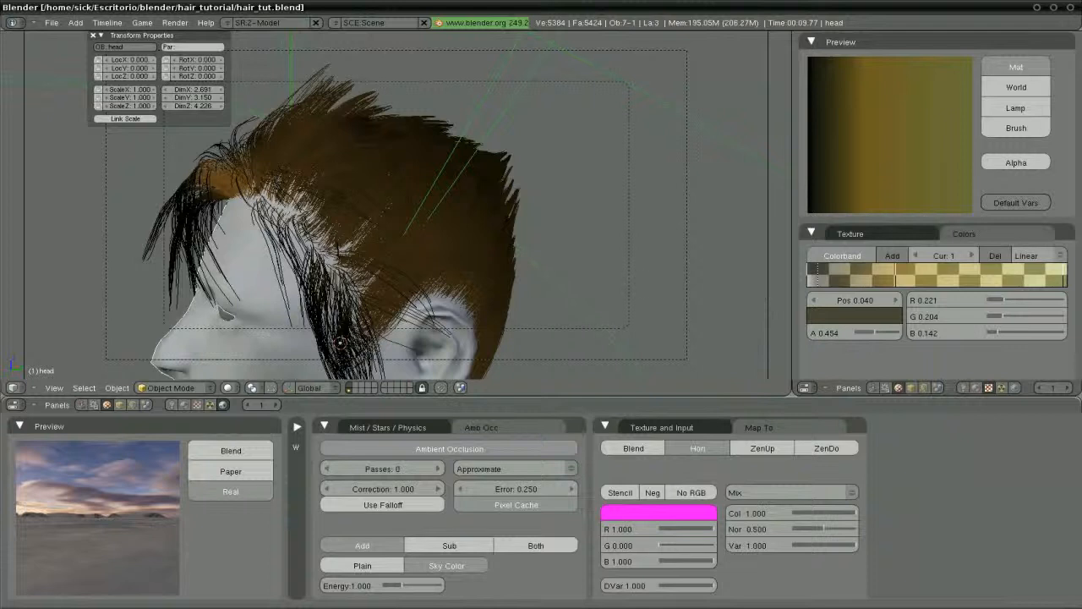
pyautogui.press('KP_1')
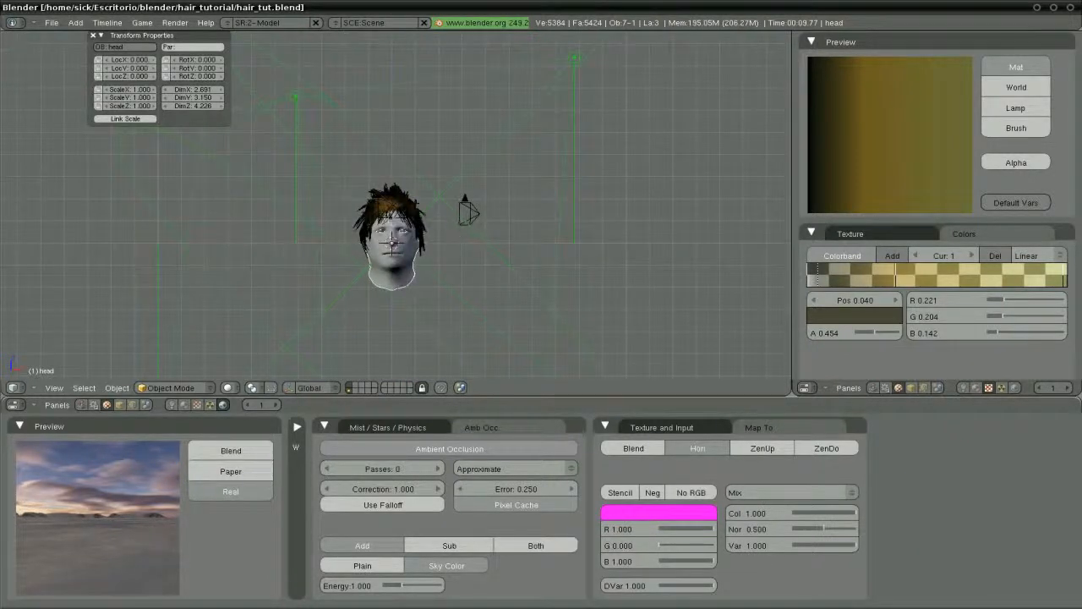
# Delete the extra camera Camera.001
pyautogui.rightClick(387, 210)
pyautogui.press('h')
pyautogui.scroll(-2, 388, 213)
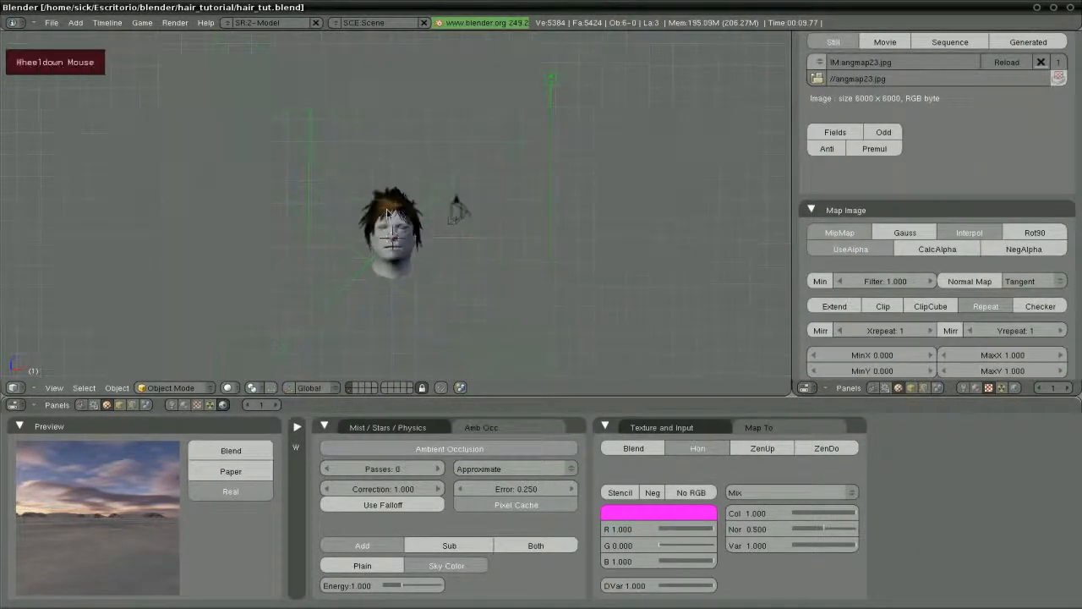
# Select all objects, raise them along Z, and render again
pyautogui.press('a')
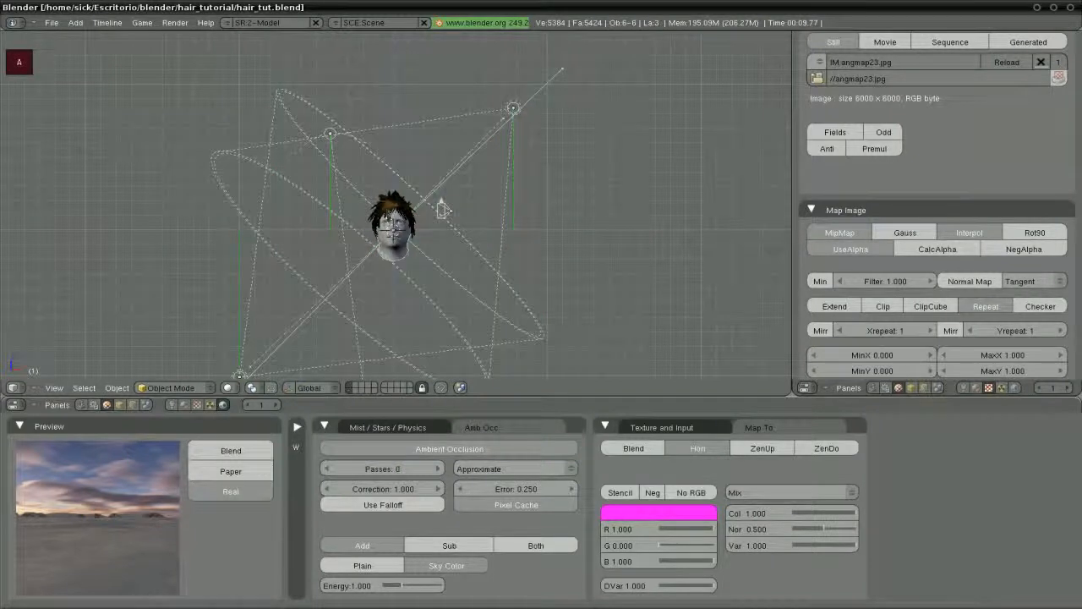
pyautogui.scroll(-1, 384, 244)
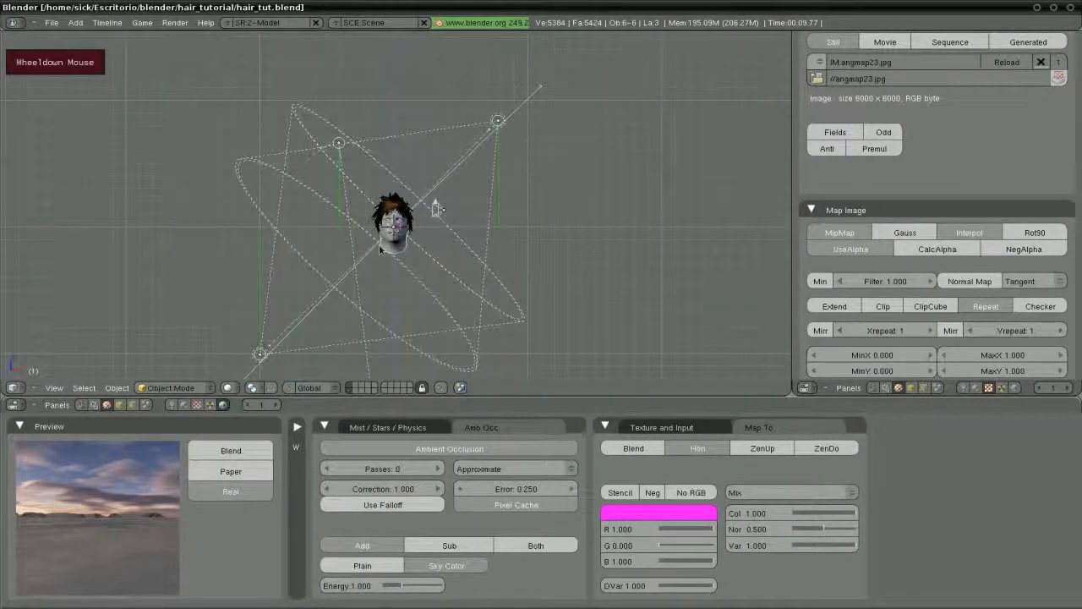
pyautogui.press('g')
pyautogui.press('z')
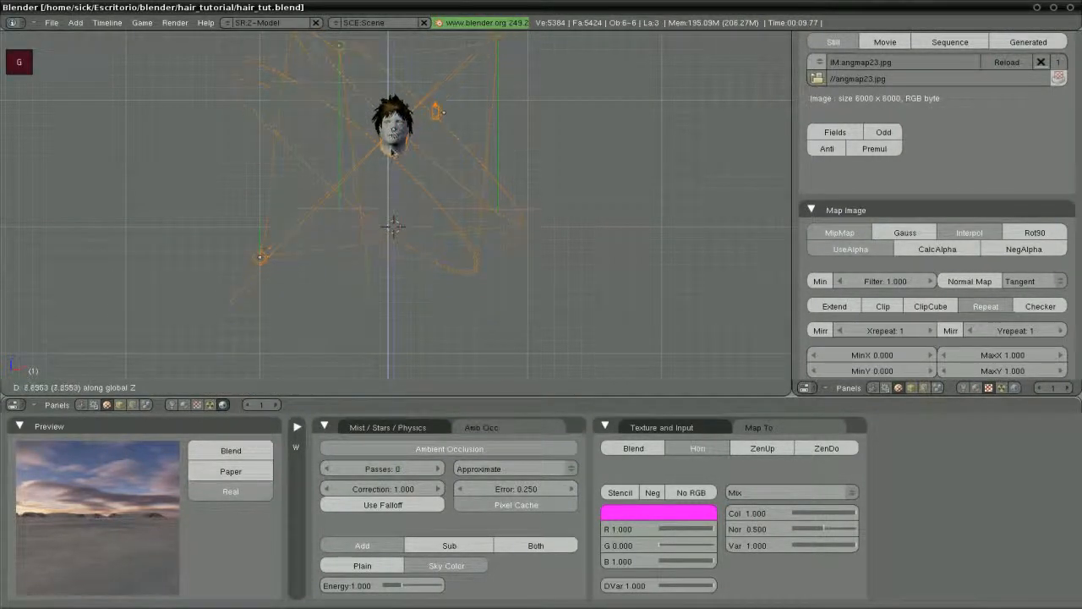
pyautogui.click(393, 96)
pyautogui.press('a')
pyautogui.press('F12')
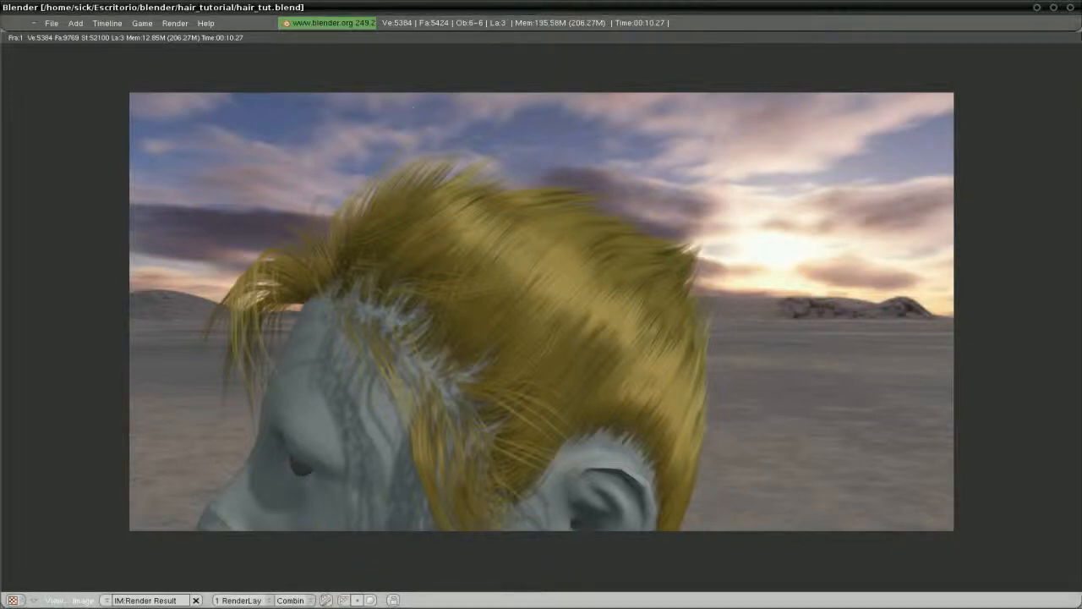
# In top view, rotate all objects around Z and render the new sky angle
pyautogui.press('Escape')
pyautogui.keyDown('shift'); pyautogui.moveTo(420, 157); pyautogui.dragTo(474, 213, button='middle'); pyautogui.keyUp('shift')
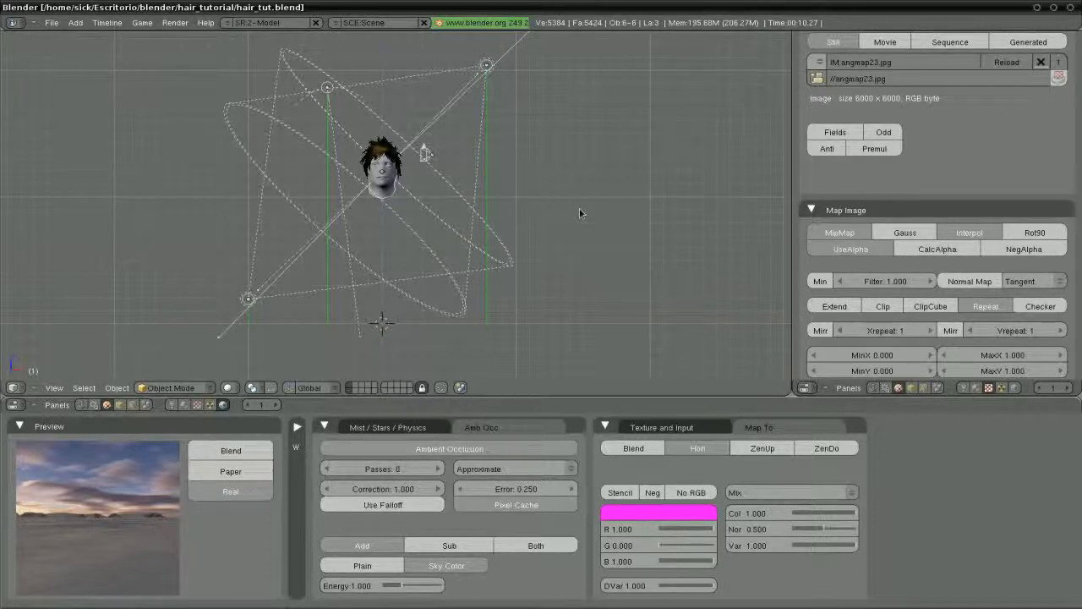
pyautogui.press('KP_7')
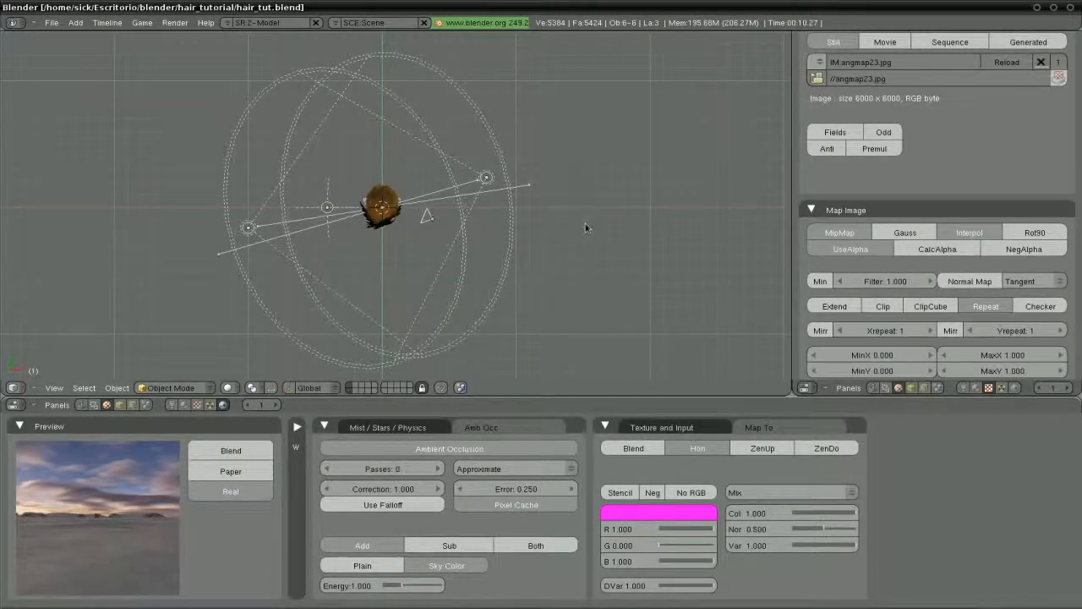
pyautogui.press('r')
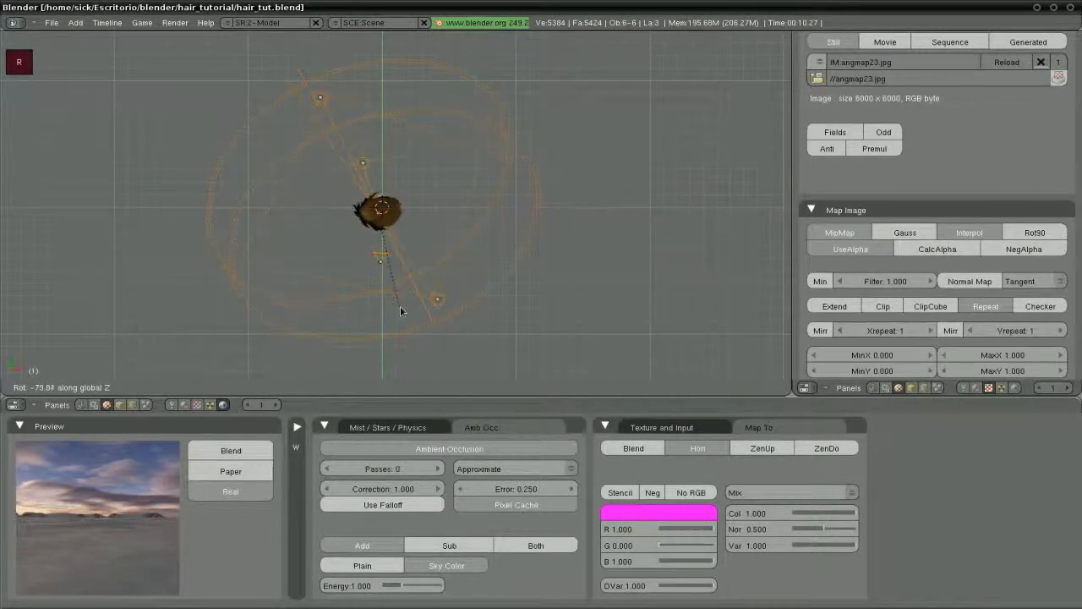
pyautogui.click(400, 307)
pyautogui.press('F12')
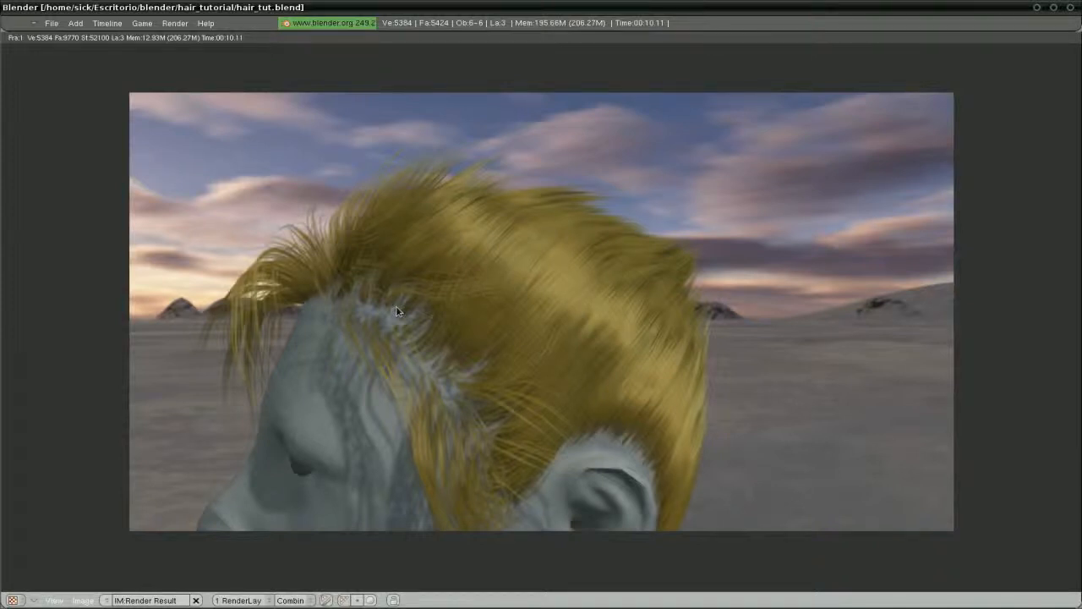
# Rotate the objects a further −33.21° around the vertical axis and start a new render
pyautogui.press('Escape')
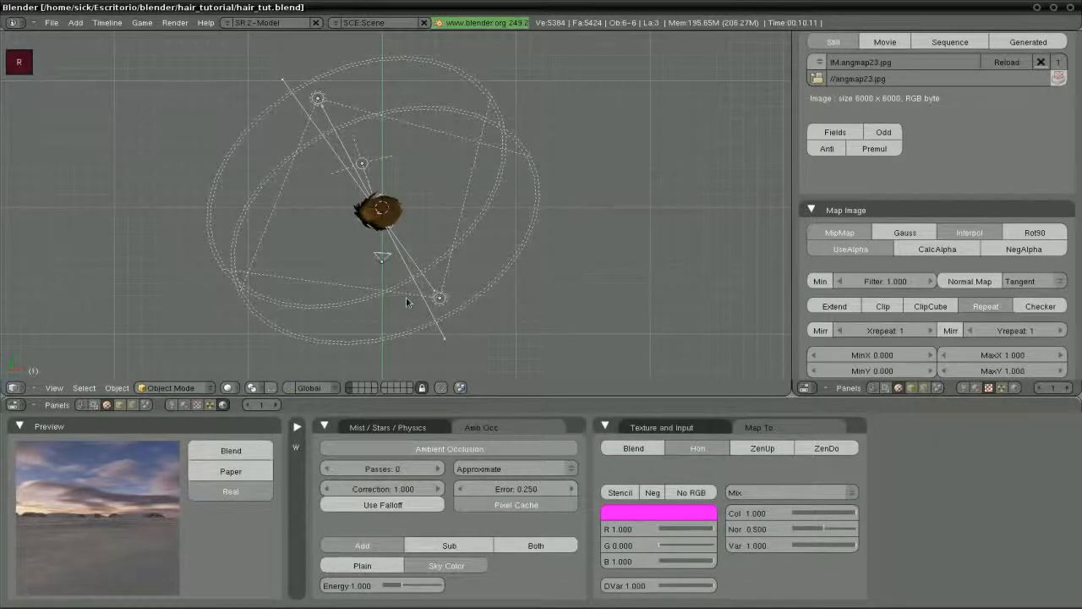
pyautogui.moveTo(406, 302); pyautogui.dragTo(332, 228, button='middle')
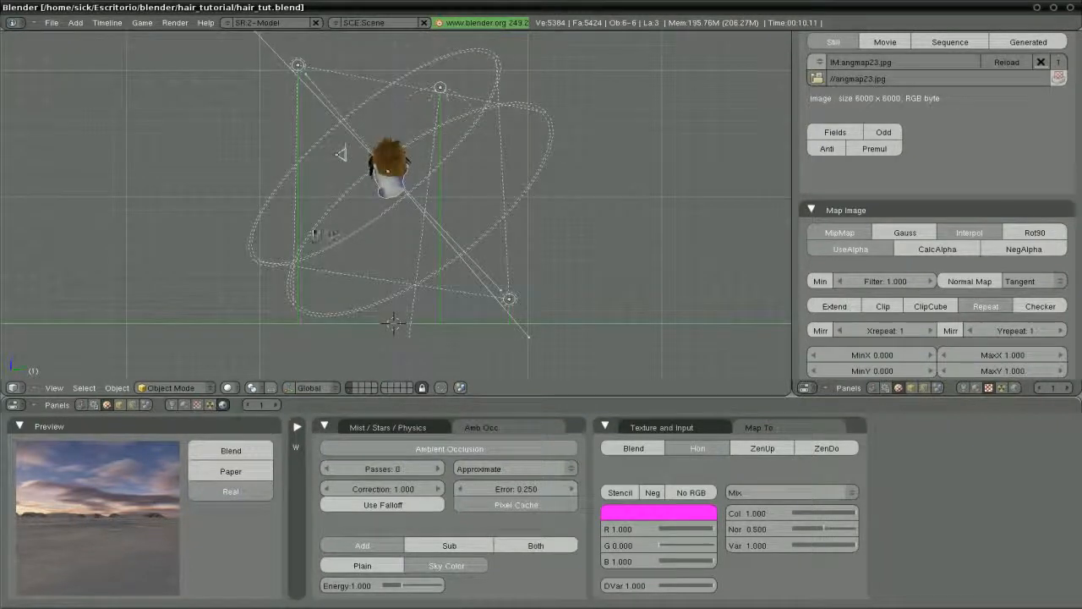
pyautogui.press('r')
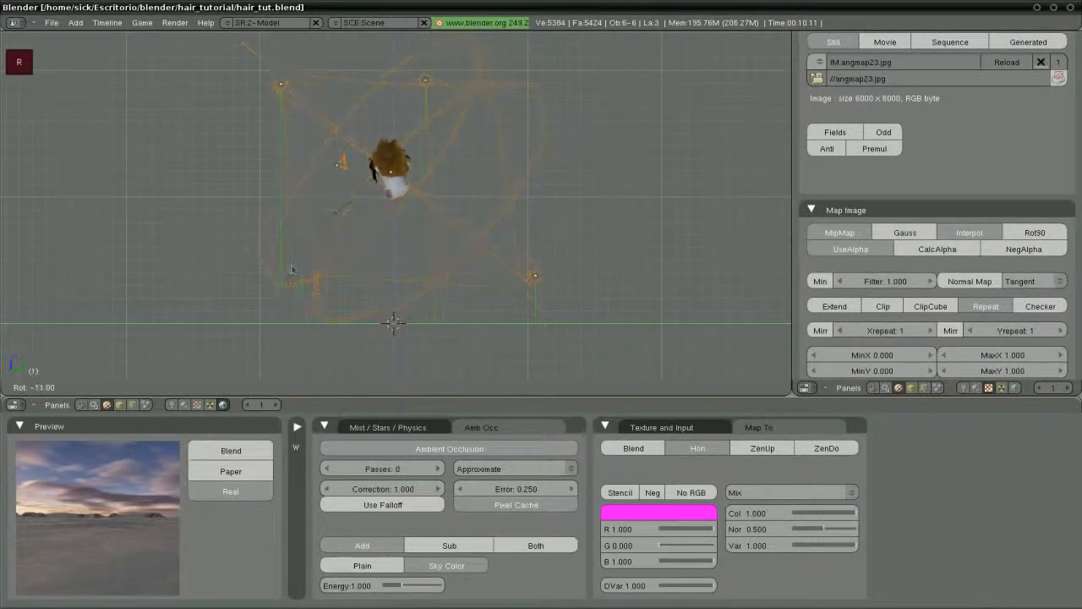
pyautogui.click(333, 282)
pyautogui.press('F12')
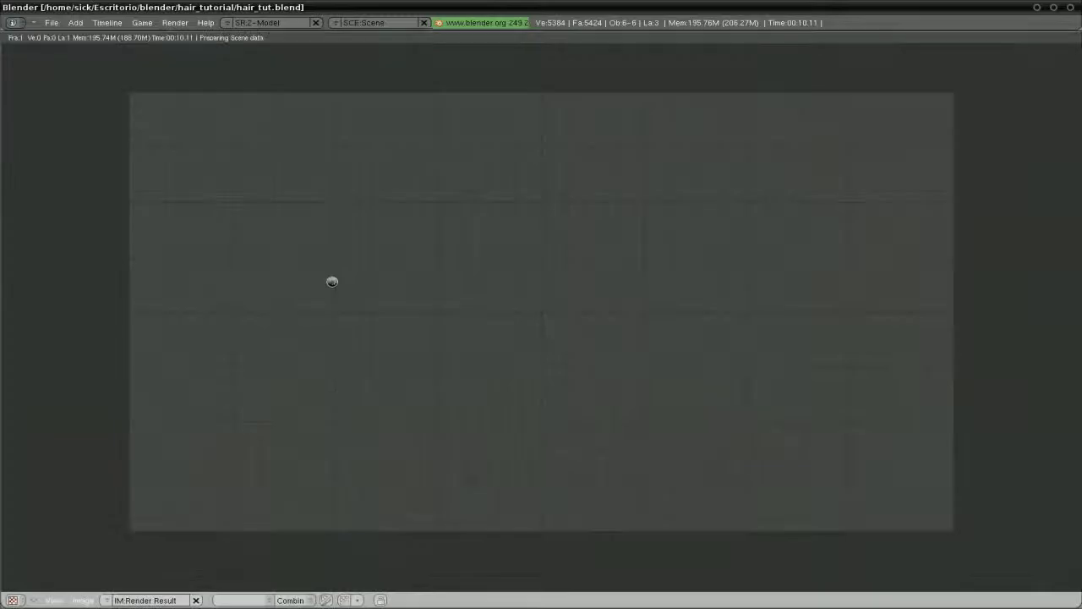
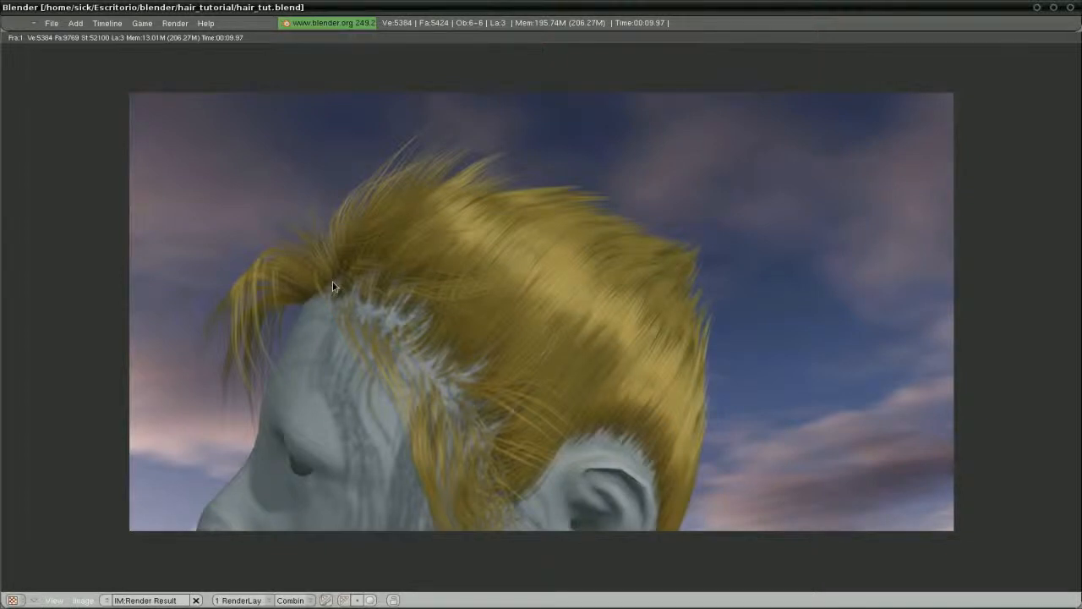
# Rotate all objects once more around global Z and render the head against cloudy sky
pyautogui.press('Escape')
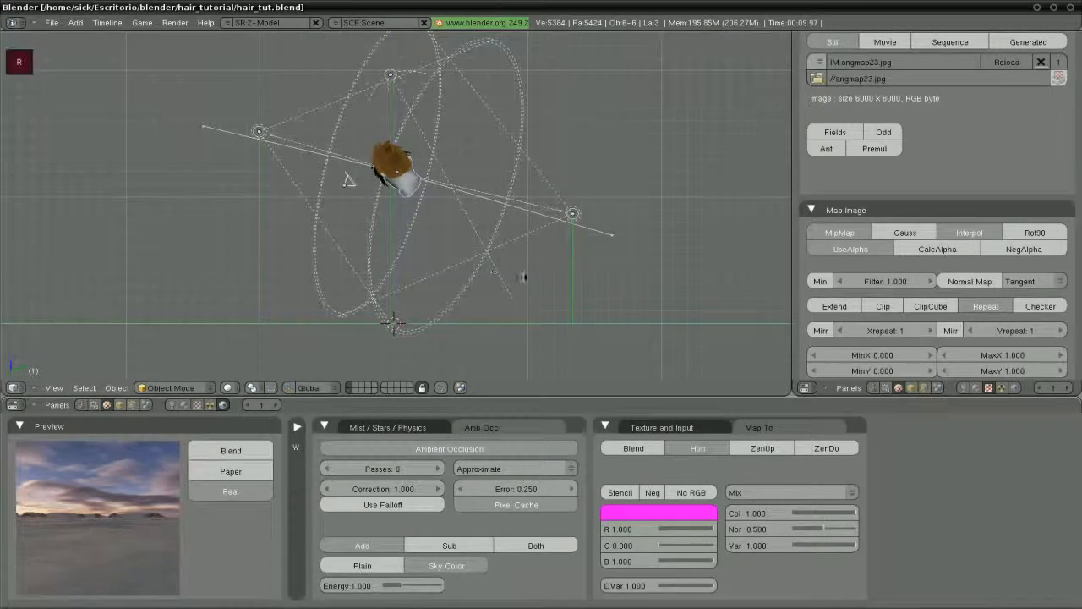
pyautogui.press('a')
pyautogui.press('r')
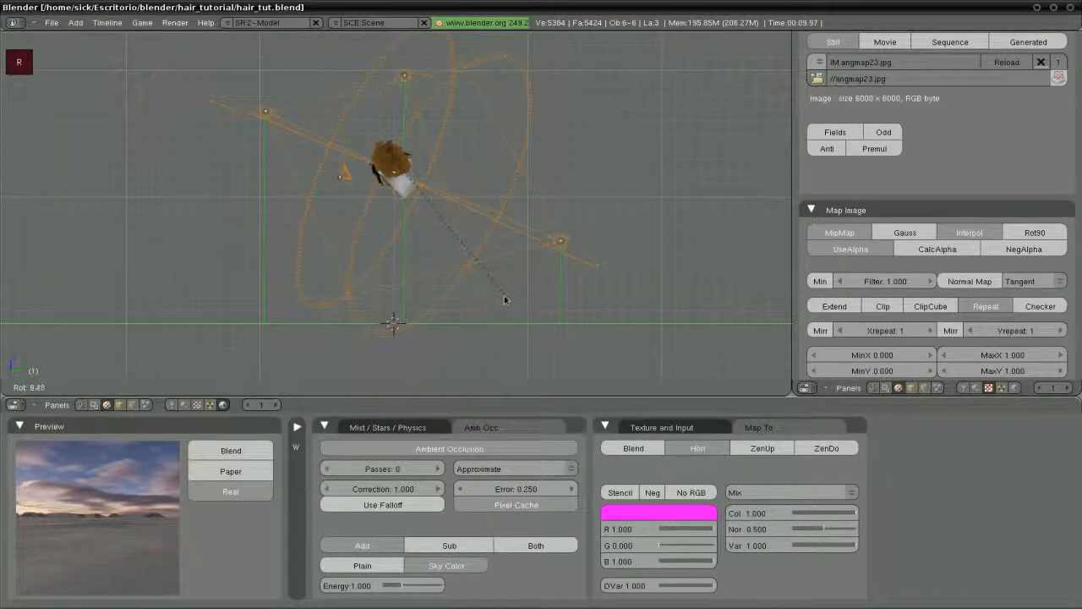
pyautogui.press('z')
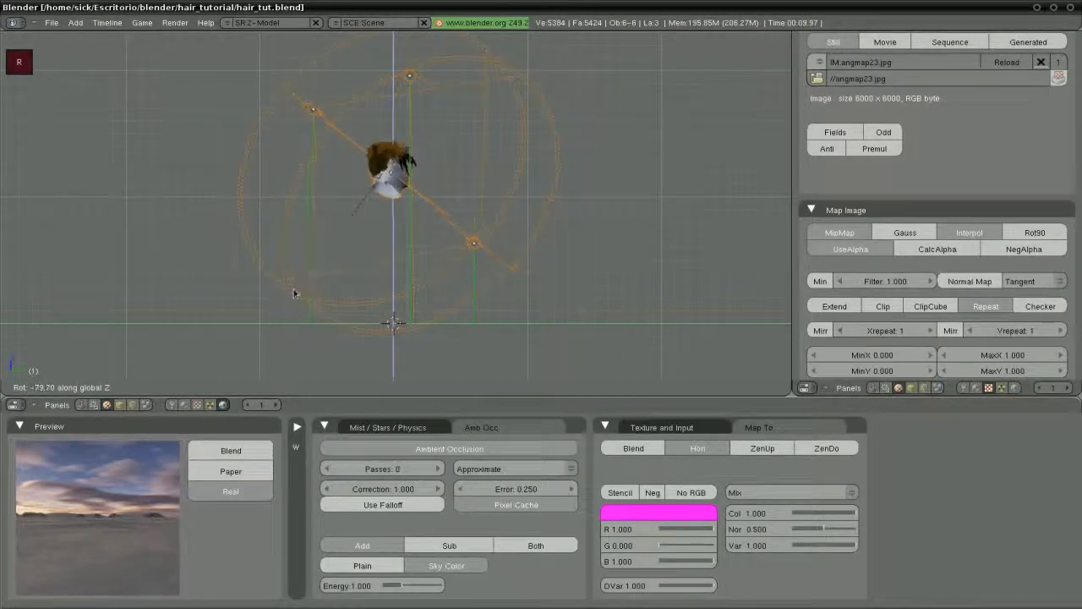
pyautogui.click(293, 294)
pyautogui.press('F12')
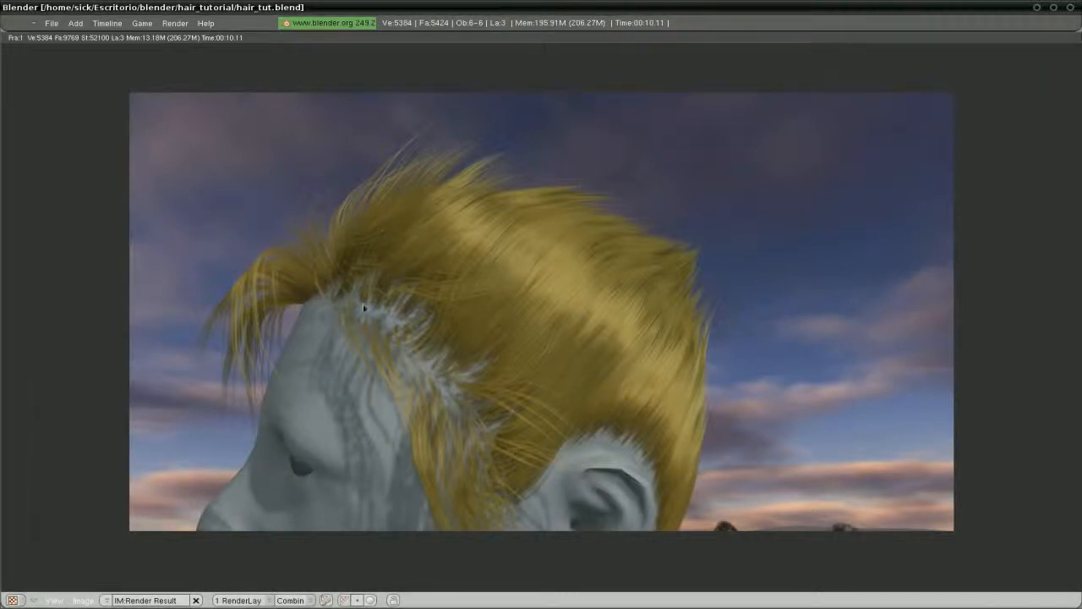
# In top view, rotate all objects around the vertical Z axis
pyautogui.press('Escape')
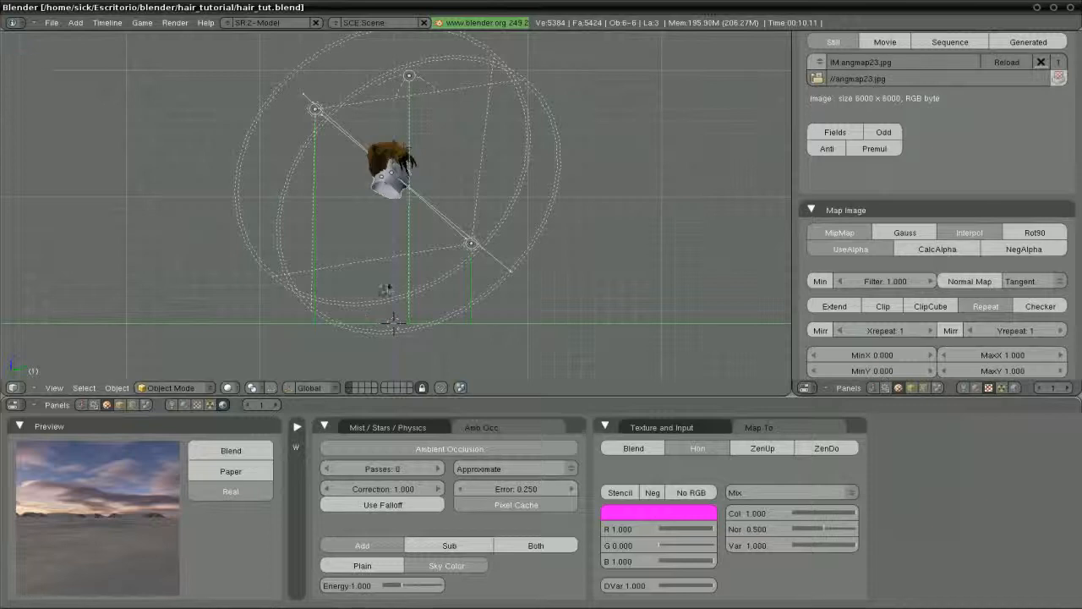
pyautogui.press('KP_7')
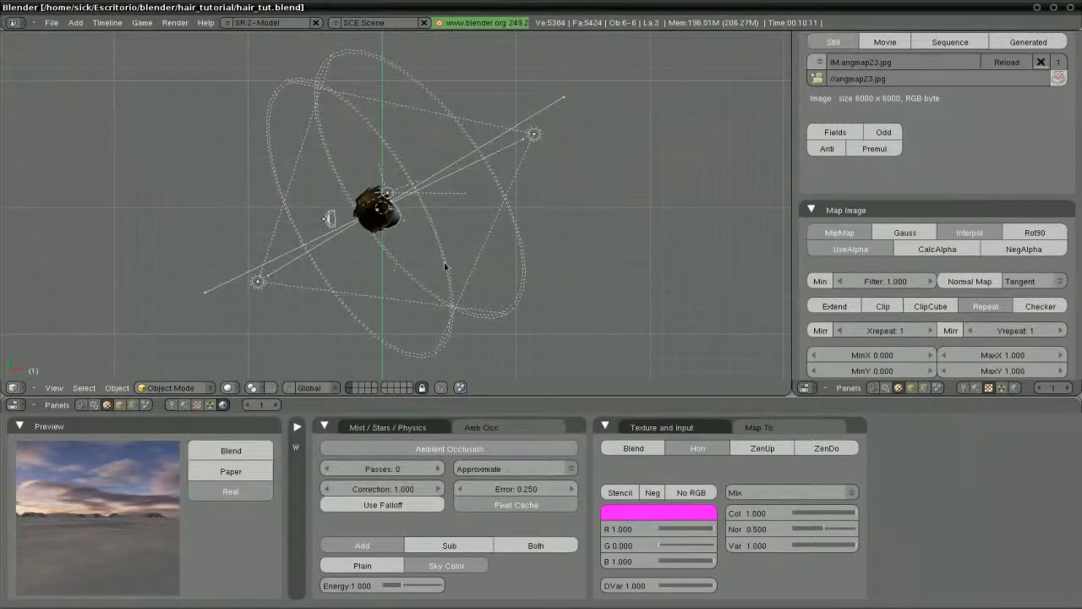
pyautogui.press('a')
pyautogui.press('r')
pyautogui.press('z')
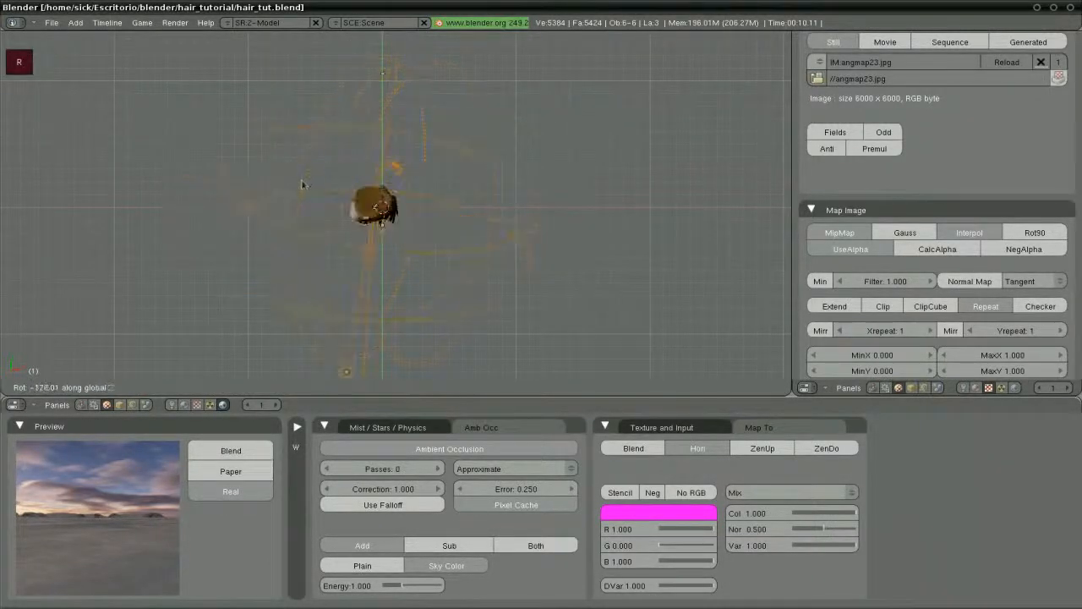
pyautogui.click(296, 201)
# From the side view, trackball-rotate all objects freely and render again
pyautogui.press('a')
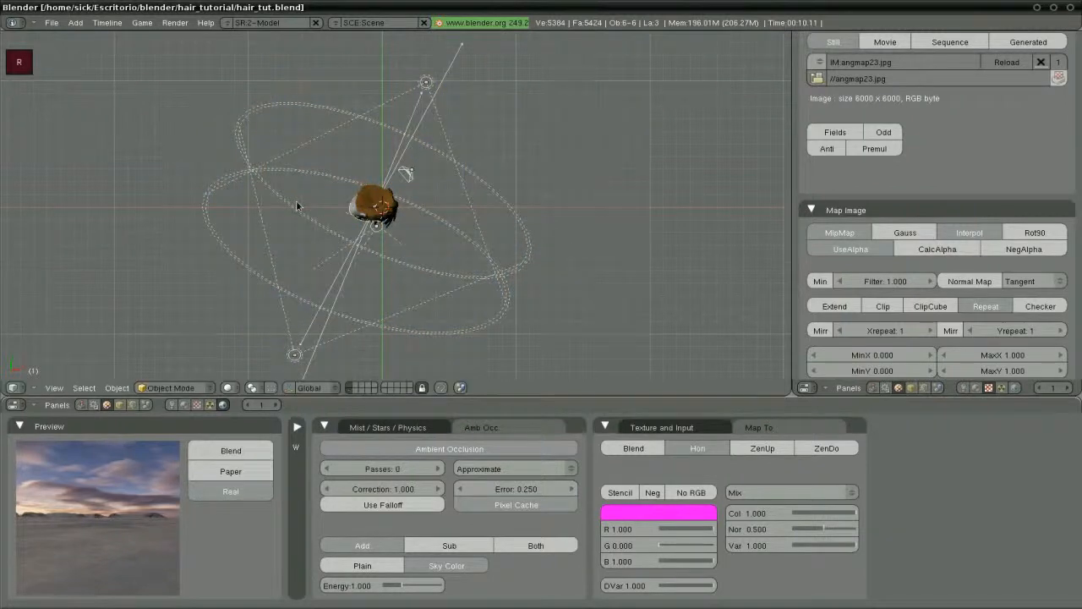
pyautogui.press('KP_1')
pyautogui.press('KP_3')
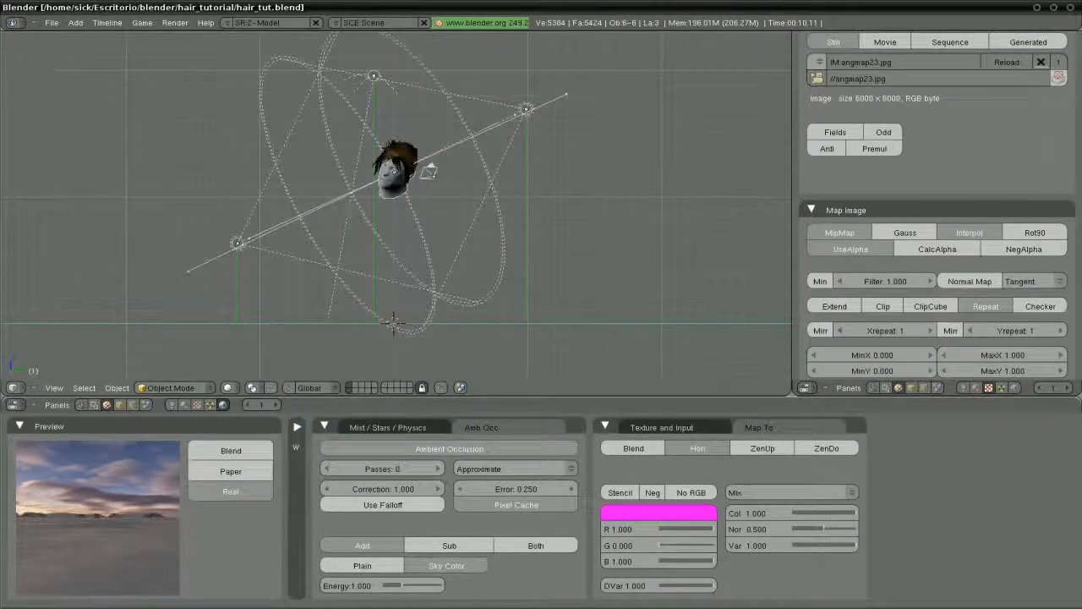
pyautogui.press('a')
pyautogui.press('r')
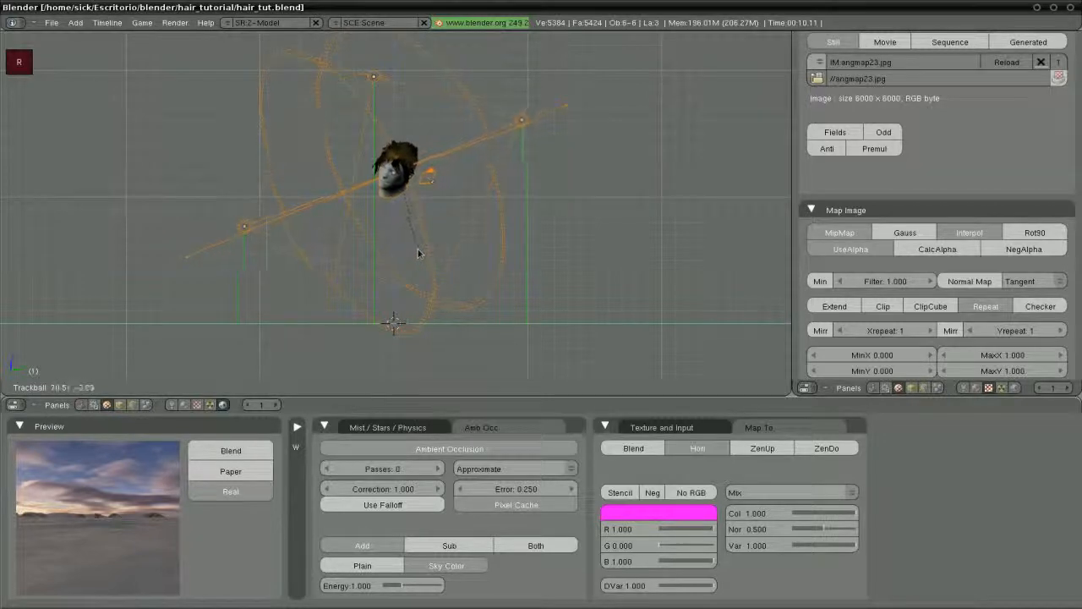
pyautogui.click(415, 244)
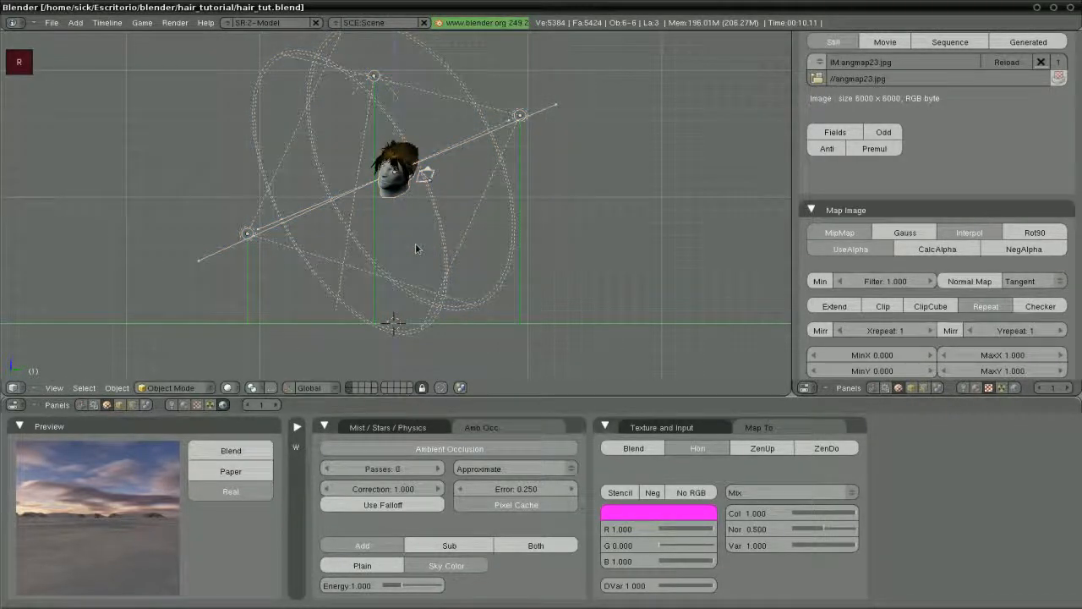
pyautogui.press('F12')
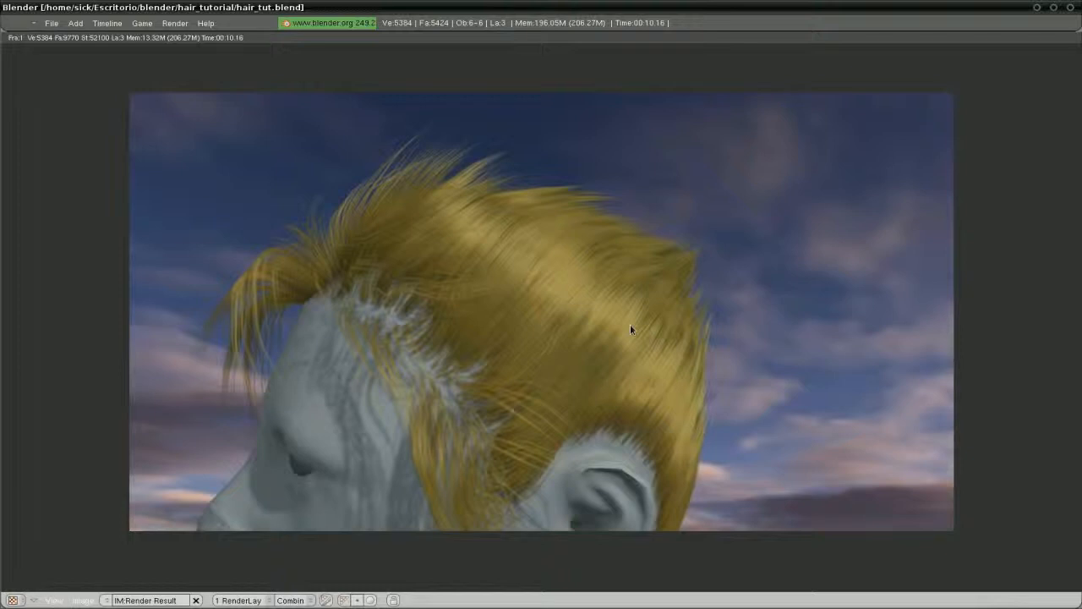
# Switch to camera view and select the head mesh
pyautogui.press('Escape')
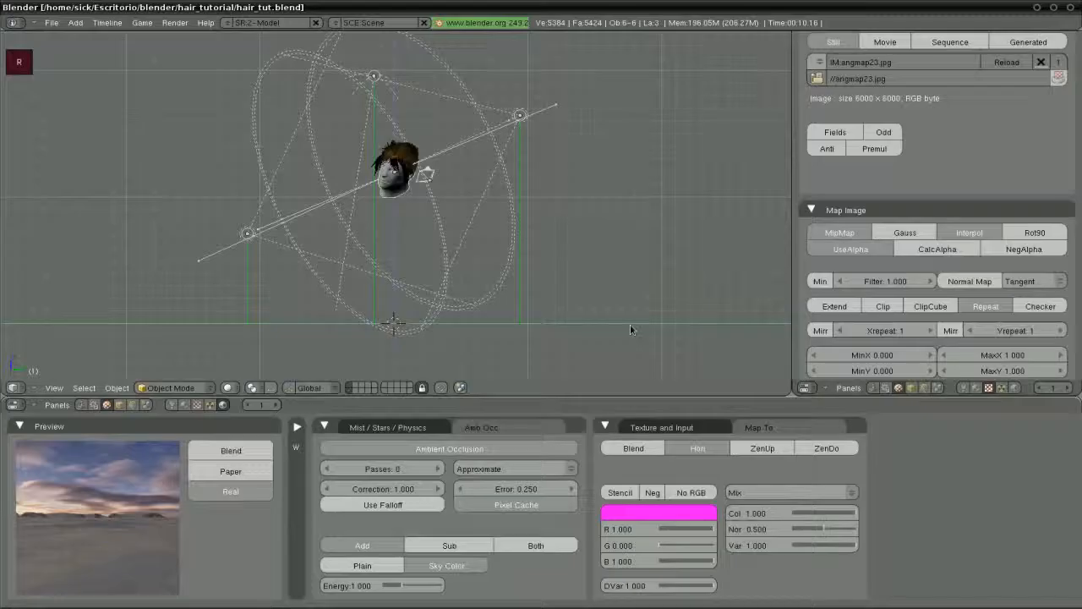
pyautogui.keyDown('shift'); pyautogui.moveTo(407, 217); pyautogui.dragTo(418, 253, button='middle'); pyautogui.keyUp('shift')
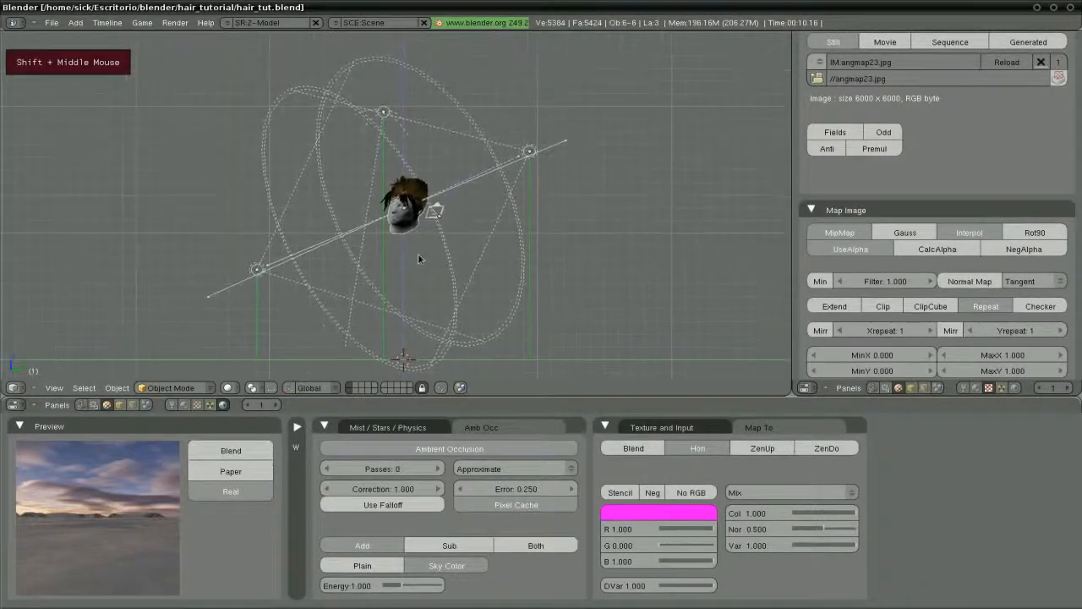
pyautogui.press('KP_0')
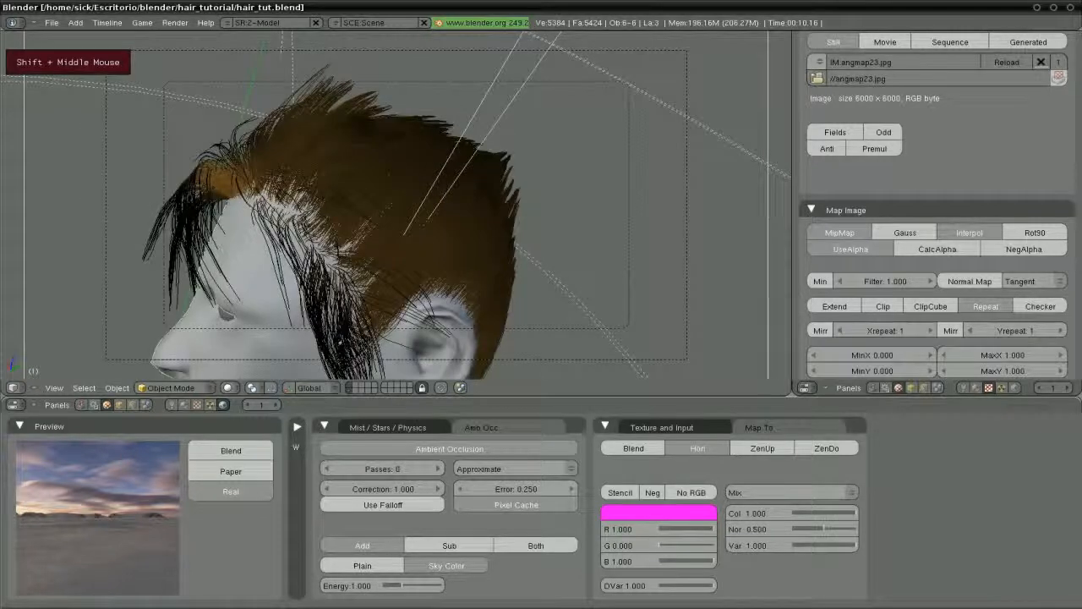
pyautogui.rightClick(249, 281)
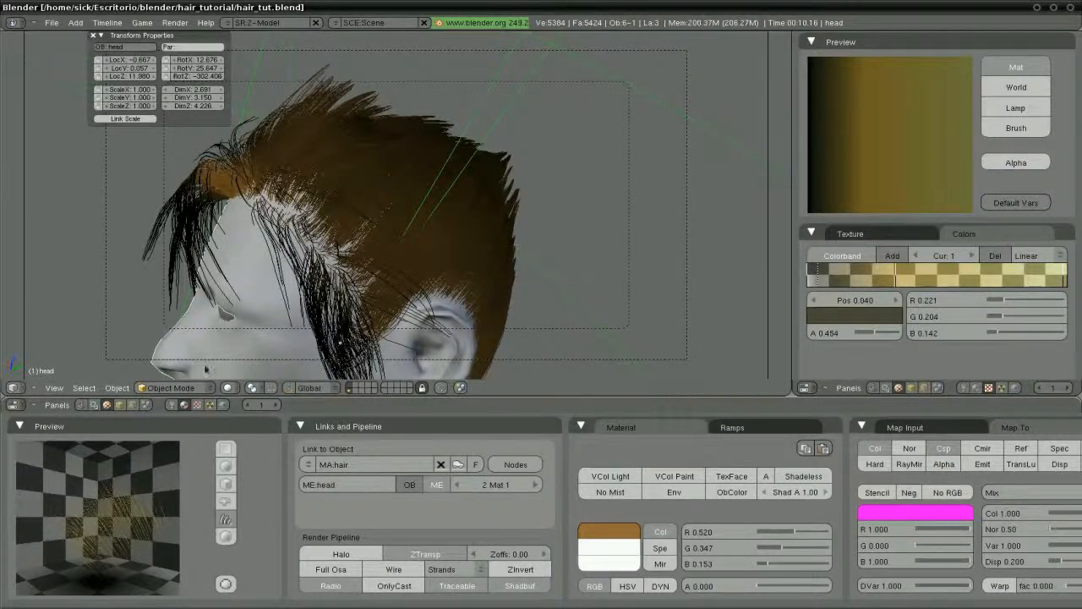
# Enable Do Composite in the Scene render settings and lay the panels out horizontally
pyautogui.click(145, 405)
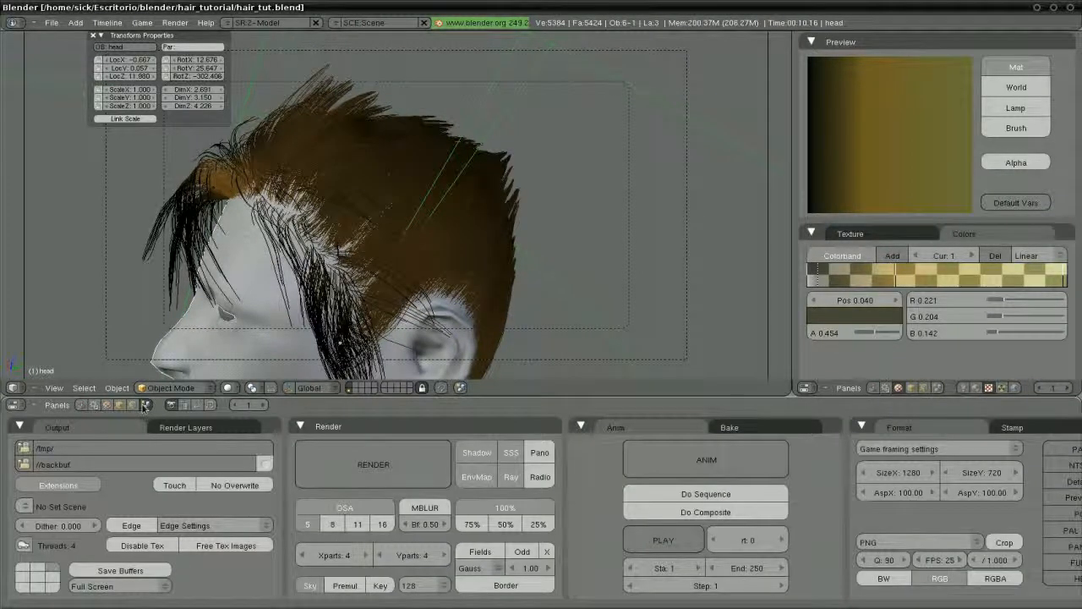
pyautogui.click(674, 513)
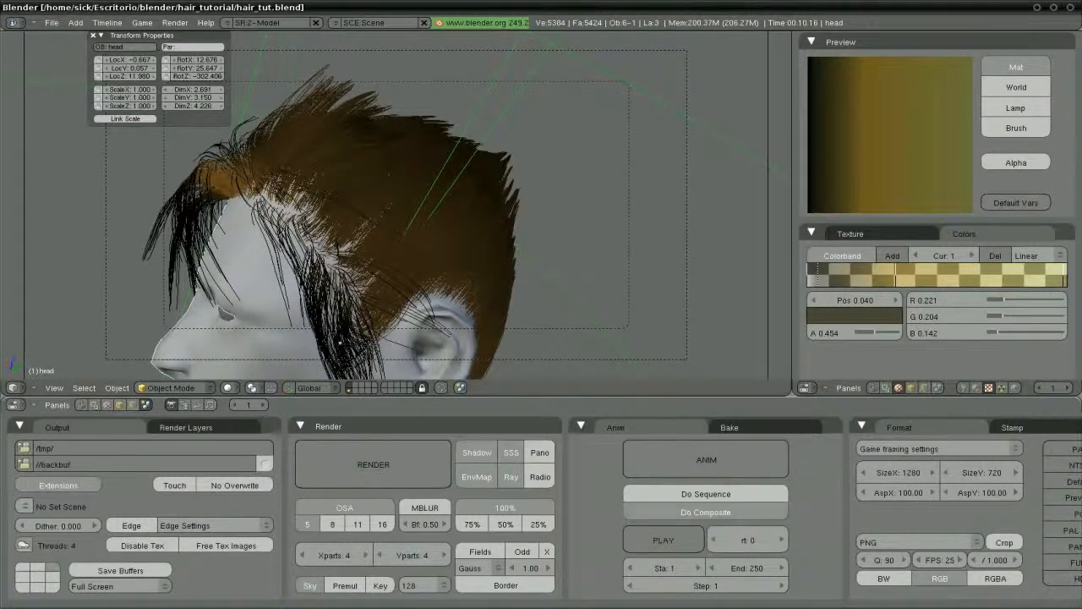
pyautogui.moveTo(793, 332); pyautogui.dragTo(606, 330)
pyautogui.moveTo(602, 392); pyautogui.dragTo(597, 428)
pyautogui.rightClick(587, 494)
pyautogui.click(588, 495)
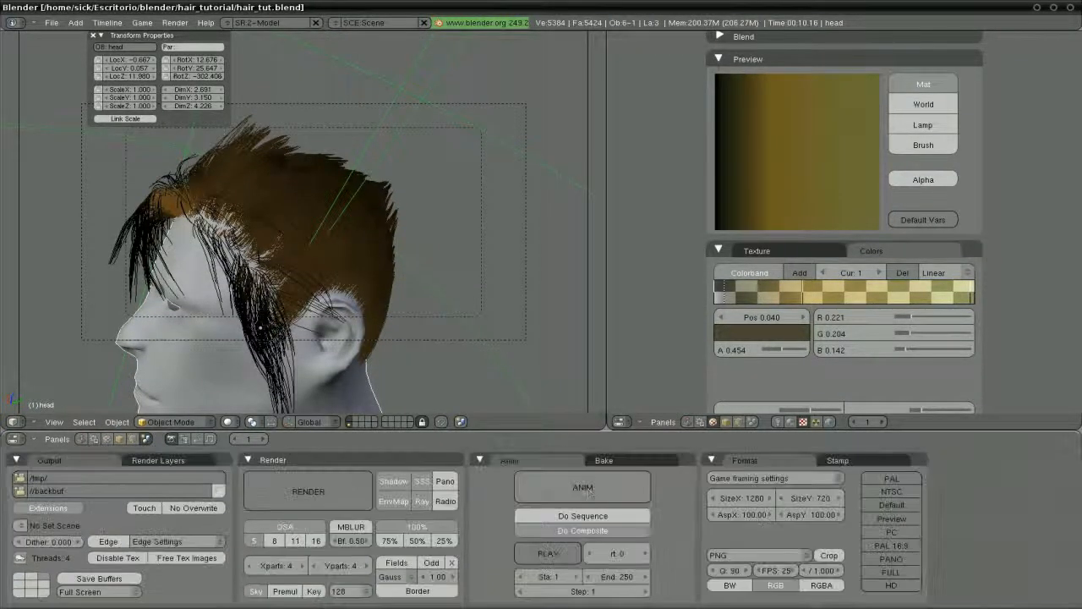
# Make the right area a Composite Nodes editor with Use Nodes and Backdrop on, maximized
pyautogui.click(625, 423)
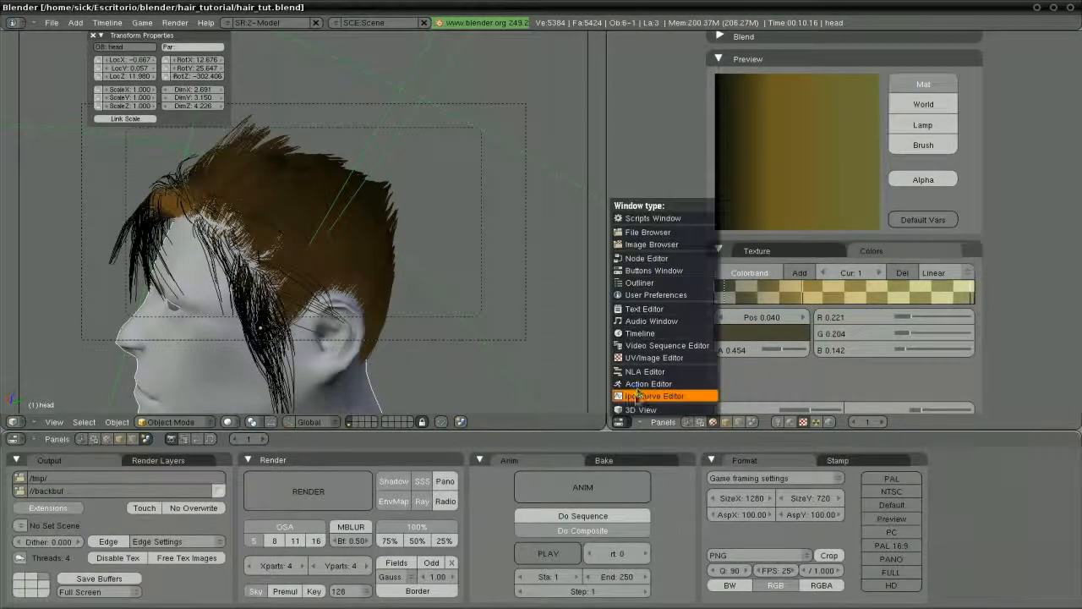
pyautogui.click(663, 263)
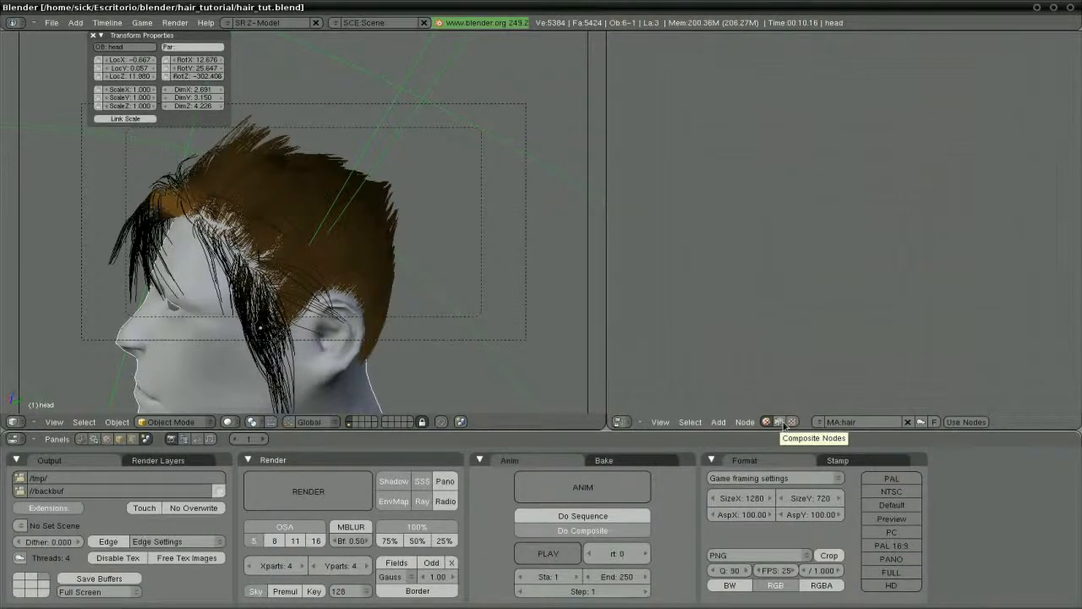
pyautogui.click(781, 422)
pyautogui.click(837, 422)
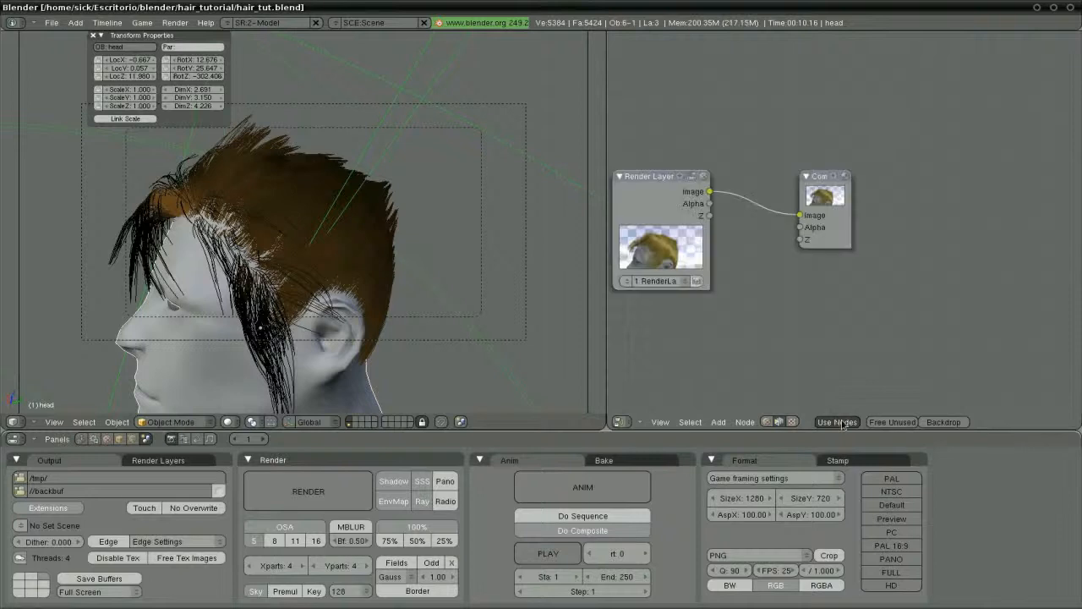
pyautogui.click(943, 422)
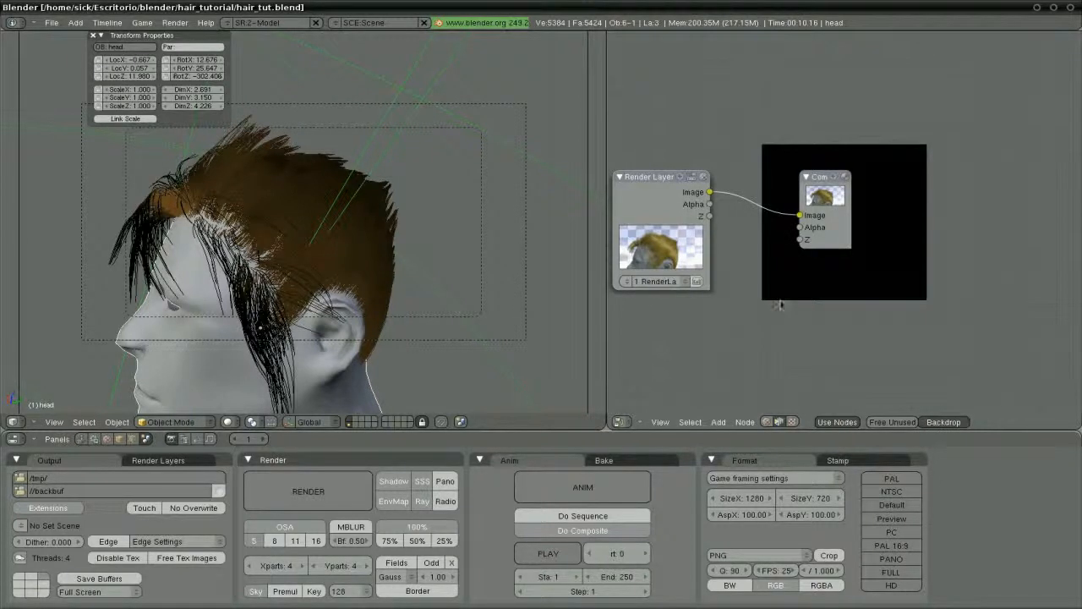
pyautogui.moveTo(764, 290); pyautogui.dragTo(775, 300, button='middle')
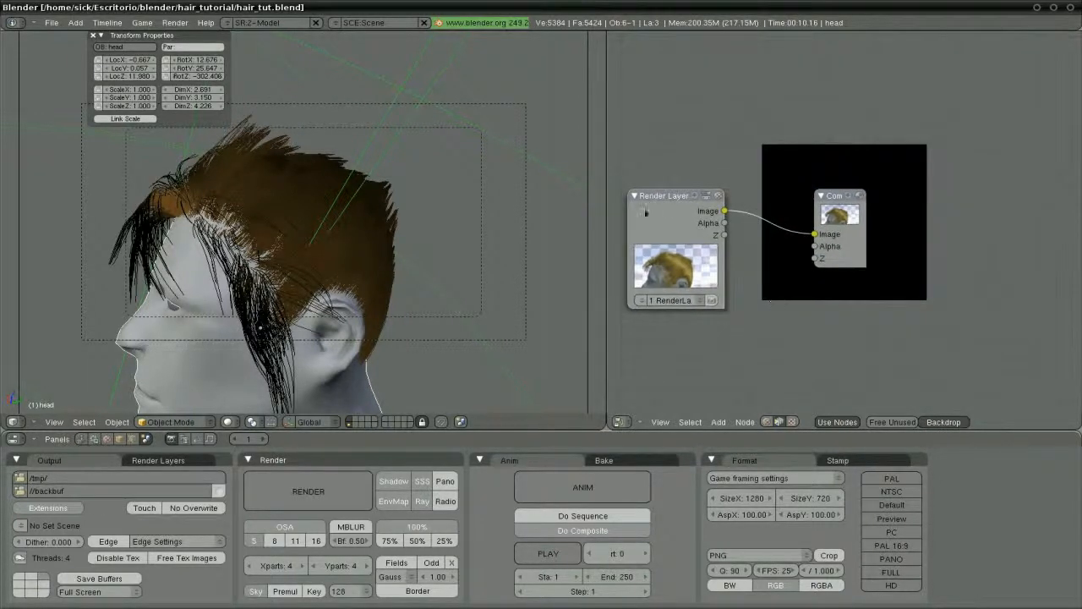
pyautogui.moveTo(844, 205); pyautogui.dragTo(975, 152)
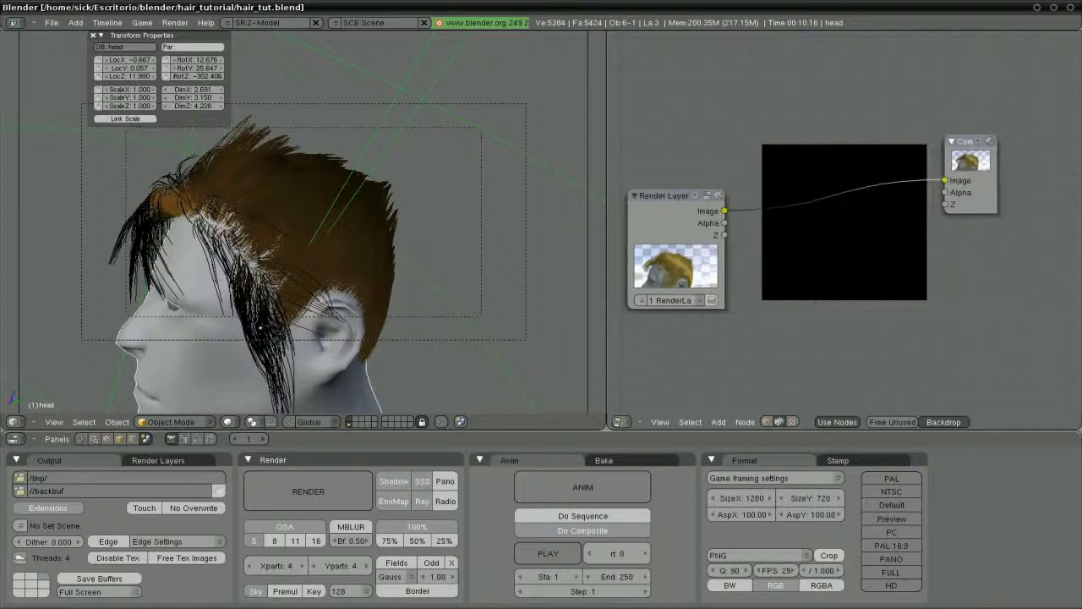
pyautogui.click(654, 223)
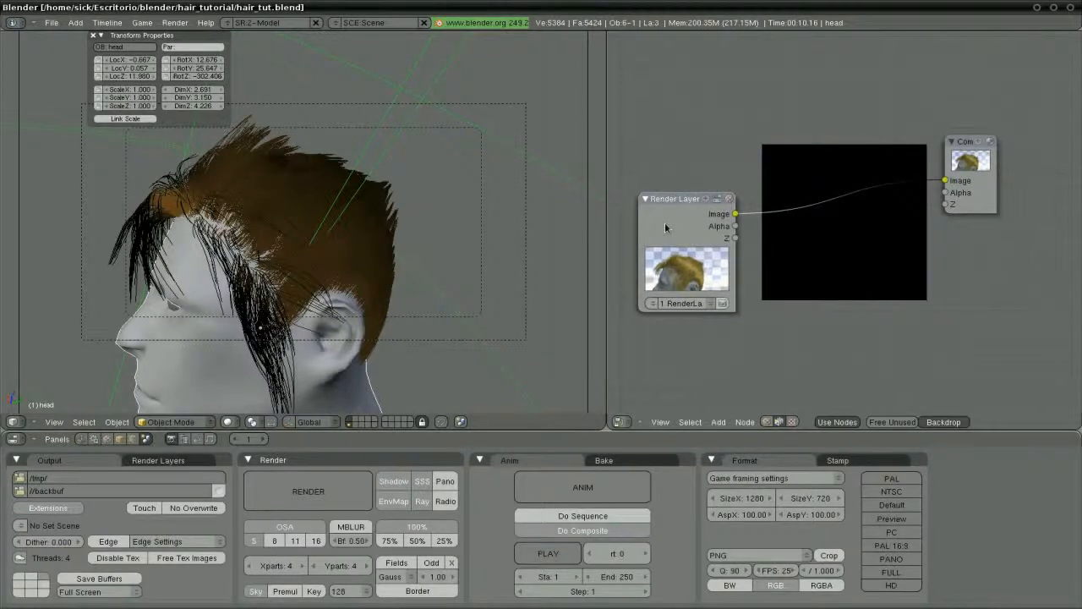
pyautogui.hotkey('ctrl', 'Up')
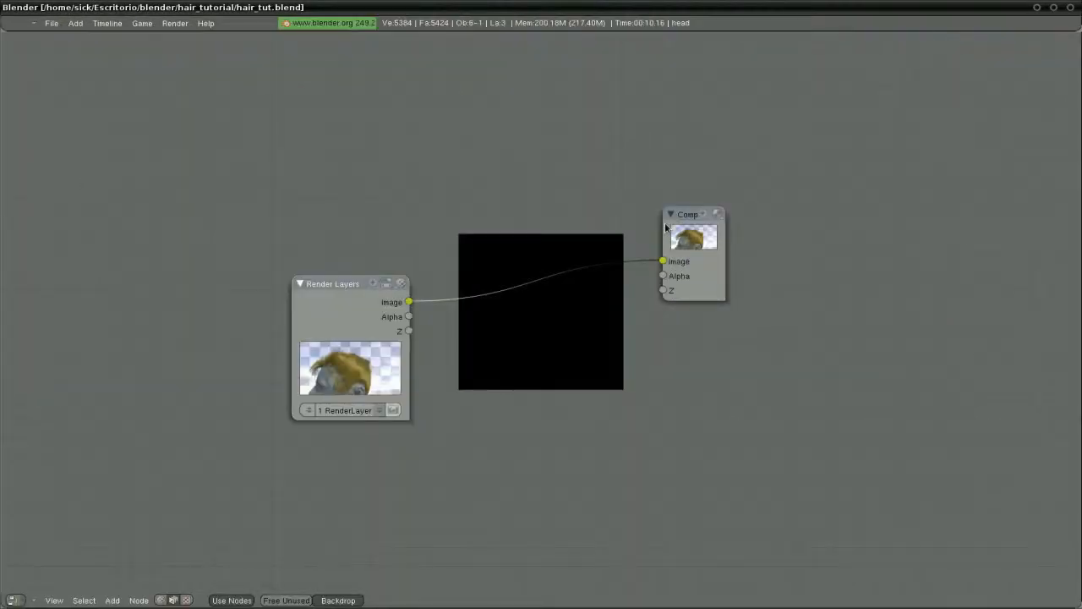
# Drag the Render Layers node left and the Composite node up-right, spacing them apart
pyautogui.moveTo(344, 285); pyautogui.dragTo(162, 231)
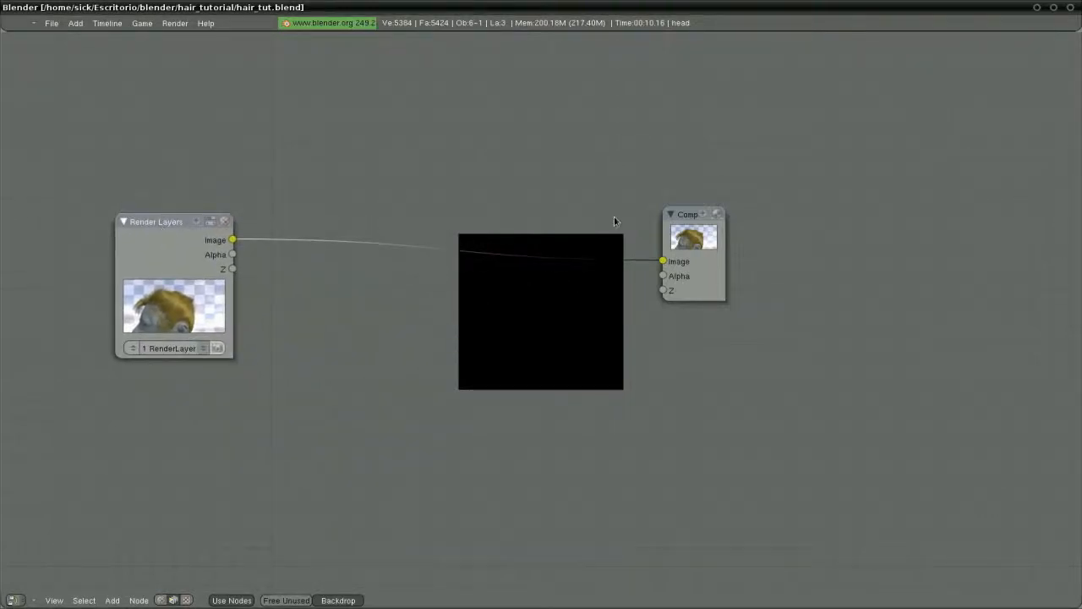
pyautogui.moveTo(694, 219); pyautogui.dragTo(901, 176)
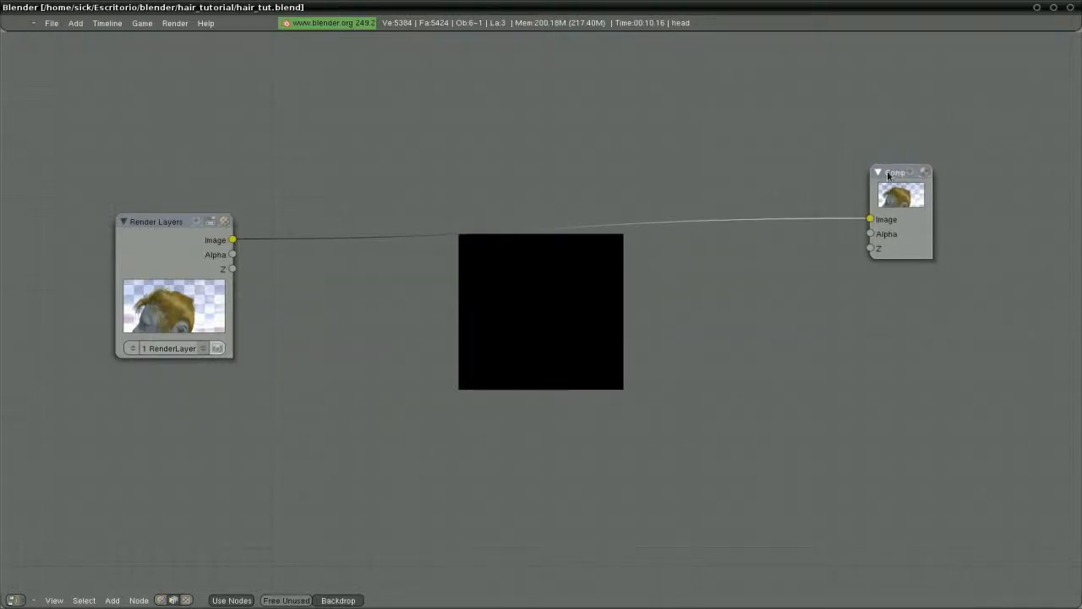
pyautogui.click(176, 247)
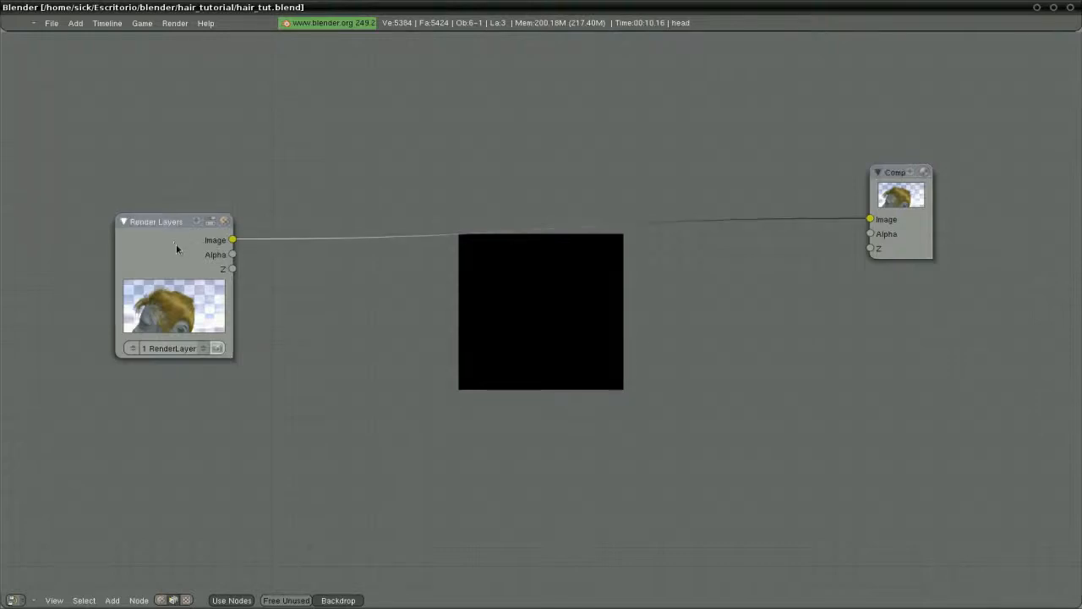
pyautogui.moveTo(175, 247); pyautogui.dragTo(183, 280)
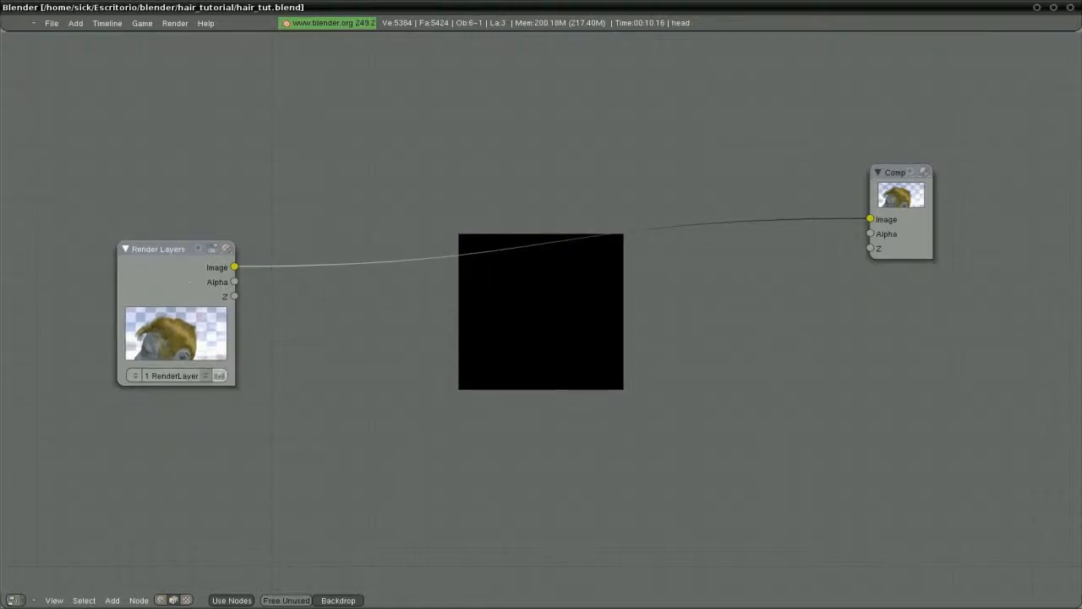
pyautogui.moveTo(903, 198); pyautogui.dragTo(919, 206)
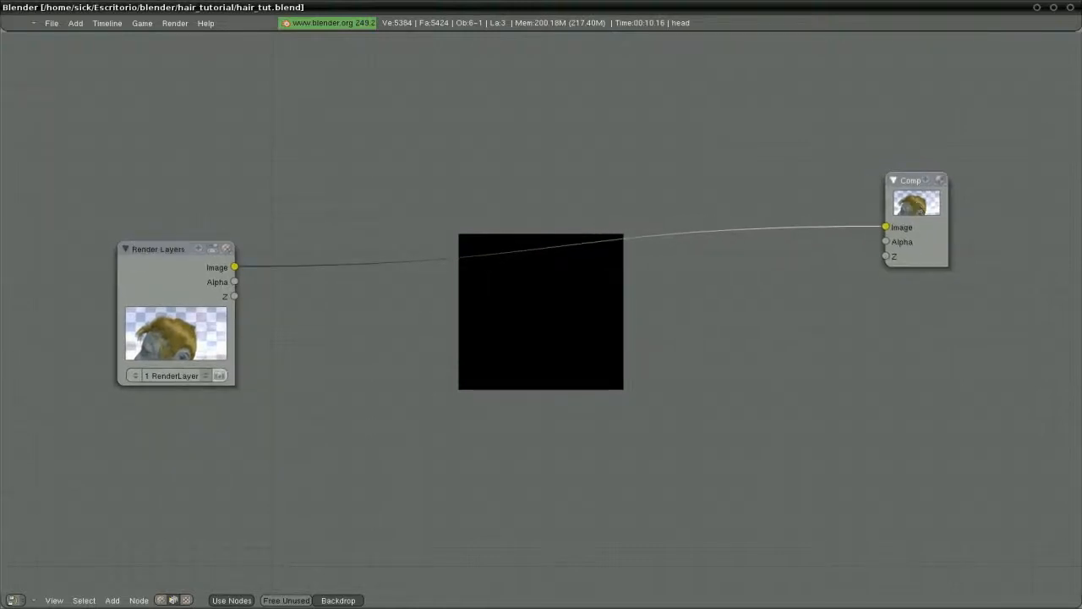
pyautogui.moveTo(159, 270); pyautogui.dragTo(195, 285)
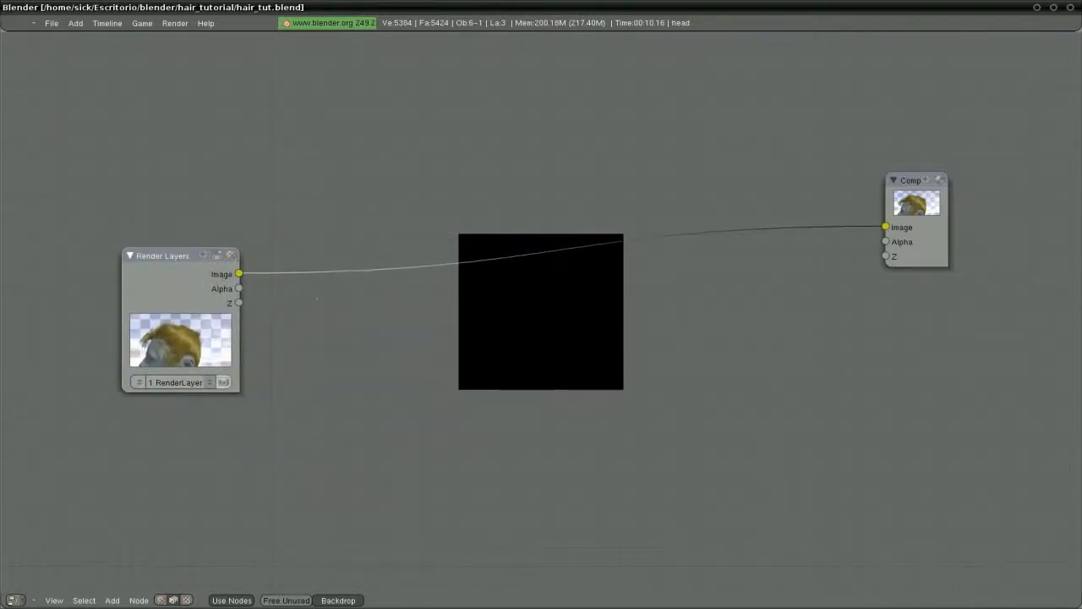
pyautogui.press('space')
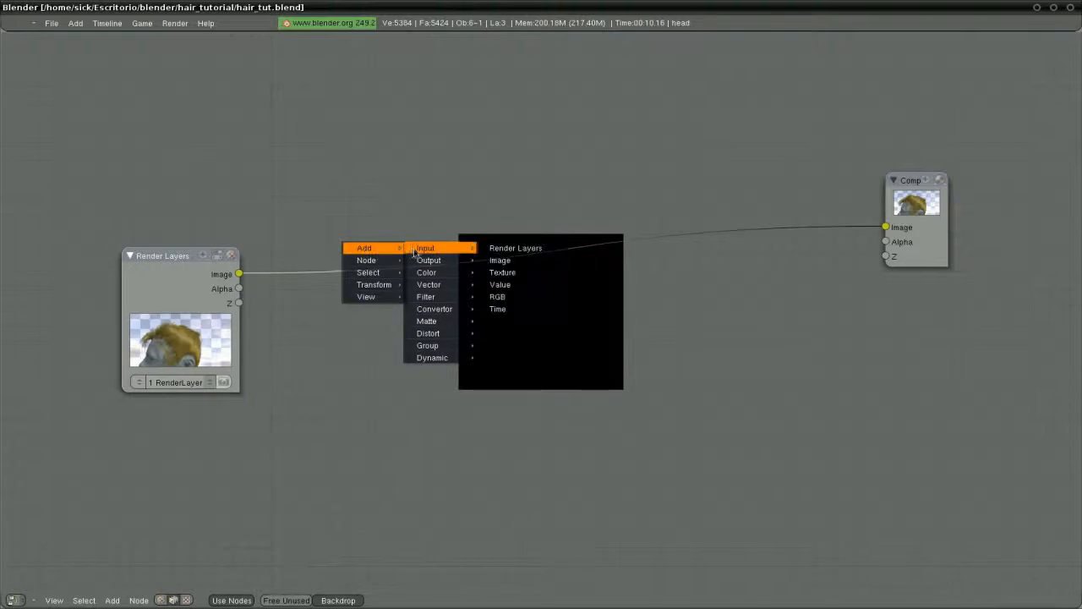
# Browse the Add menu's node categories, ending on the Output node types
pyautogui.moveTo(368, 275)
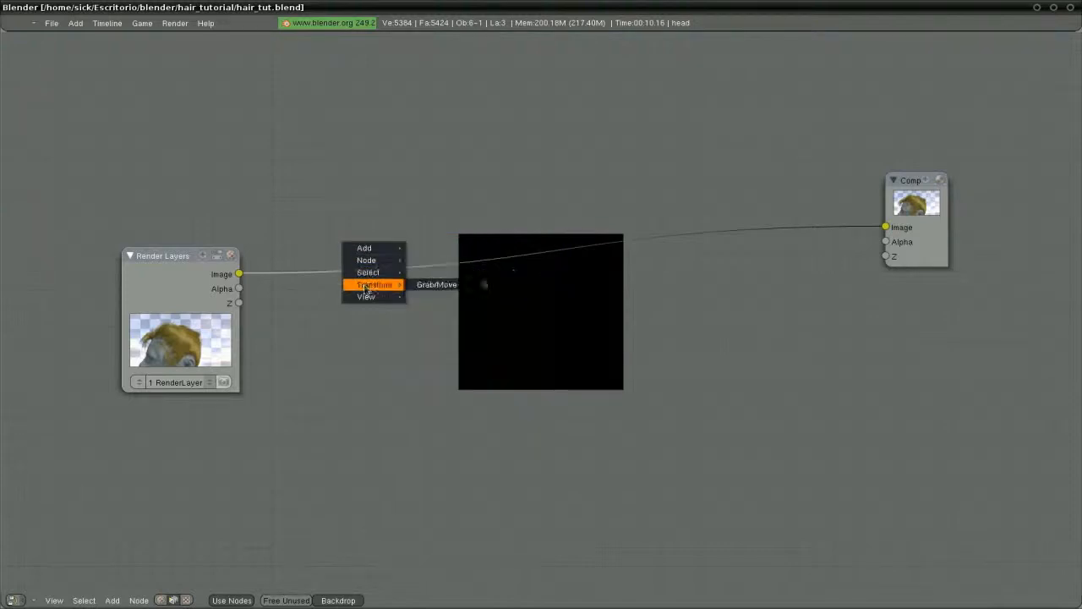
pyautogui.moveTo(371, 252)
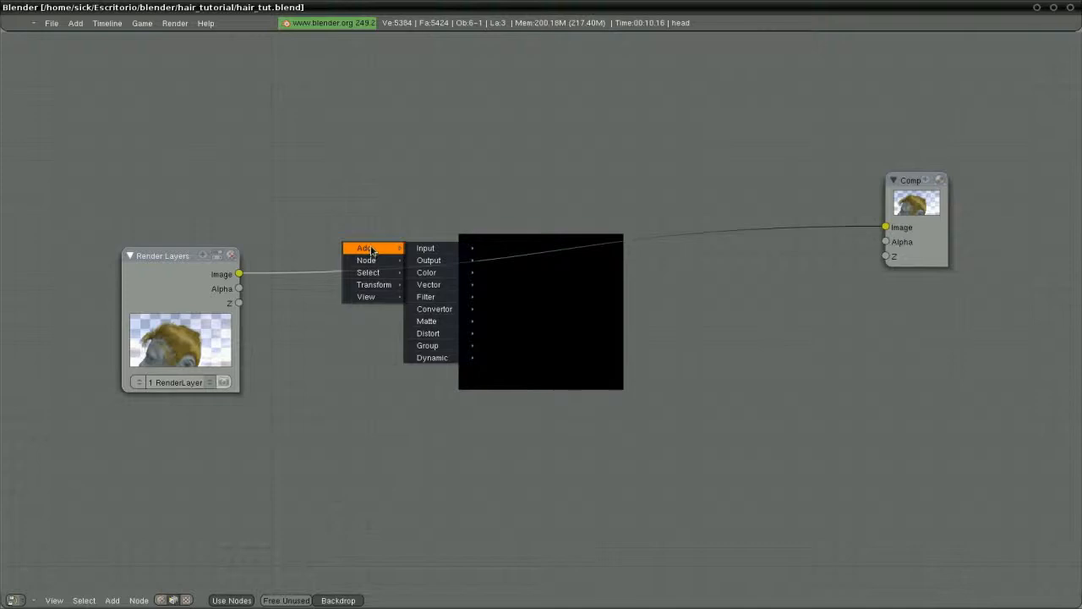
pyautogui.moveTo(427, 250)
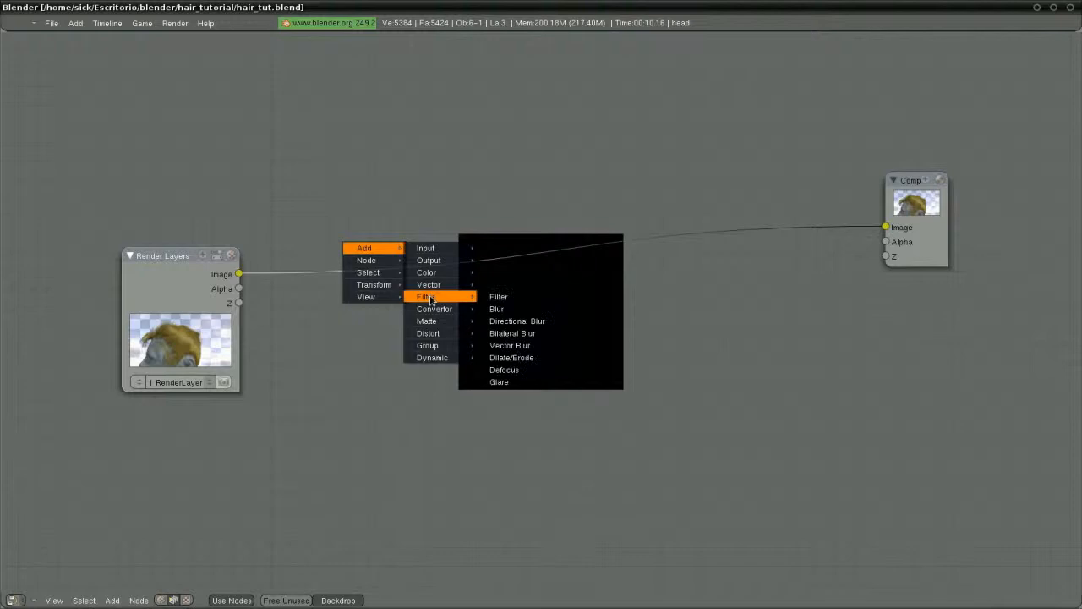
pyautogui.moveTo(432, 311)
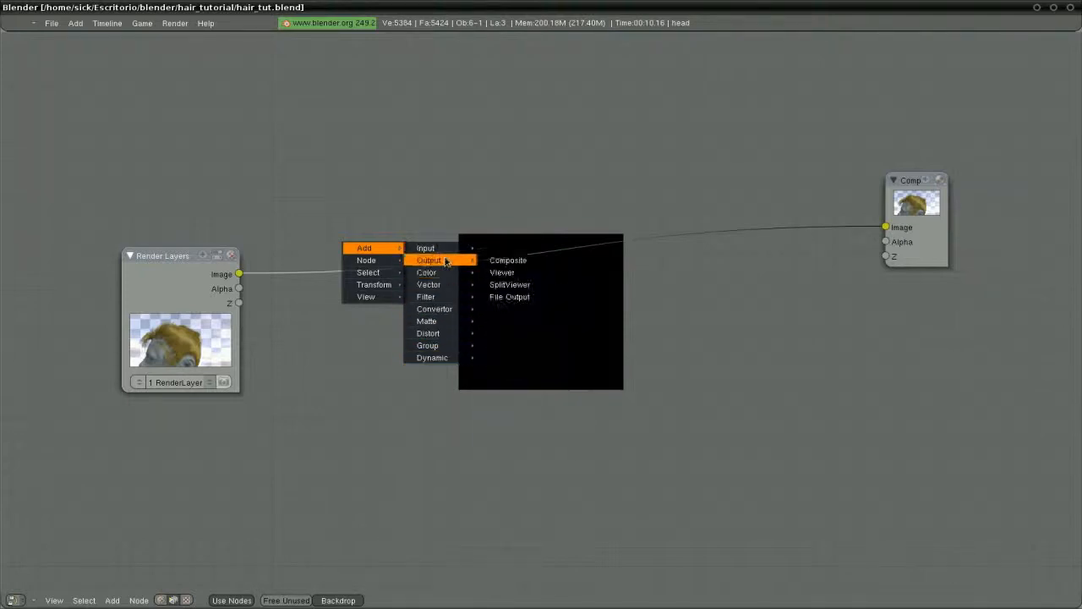
# Add a collapsed Viewer node at the top right and move Render Layers down-left
pyautogui.click(505, 274)
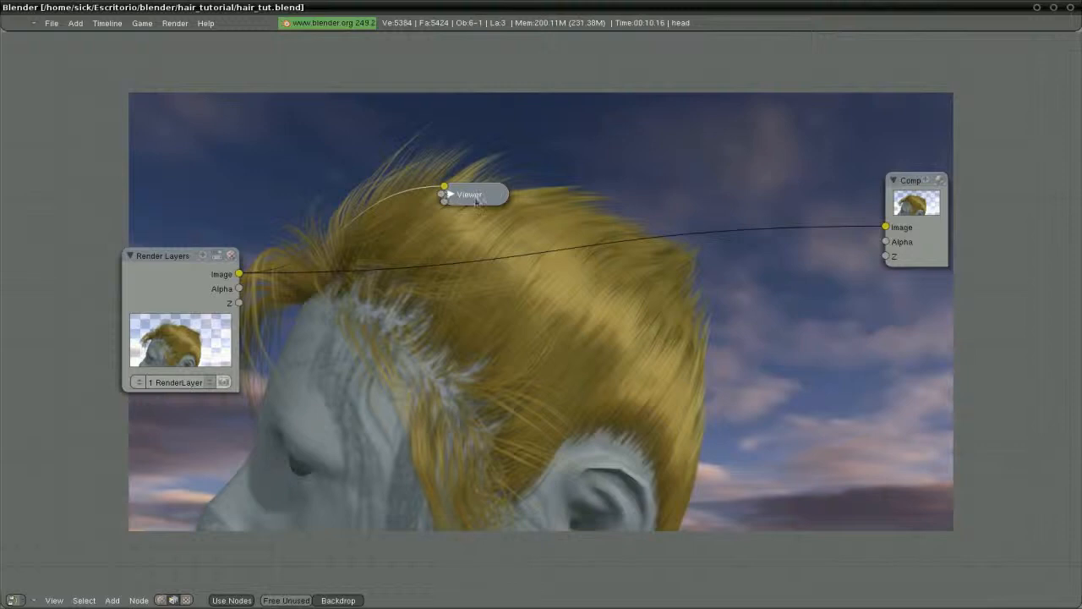
pyautogui.moveTo(447, 194); pyautogui.dragTo(531, 194)
pyautogui.click(534, 193)
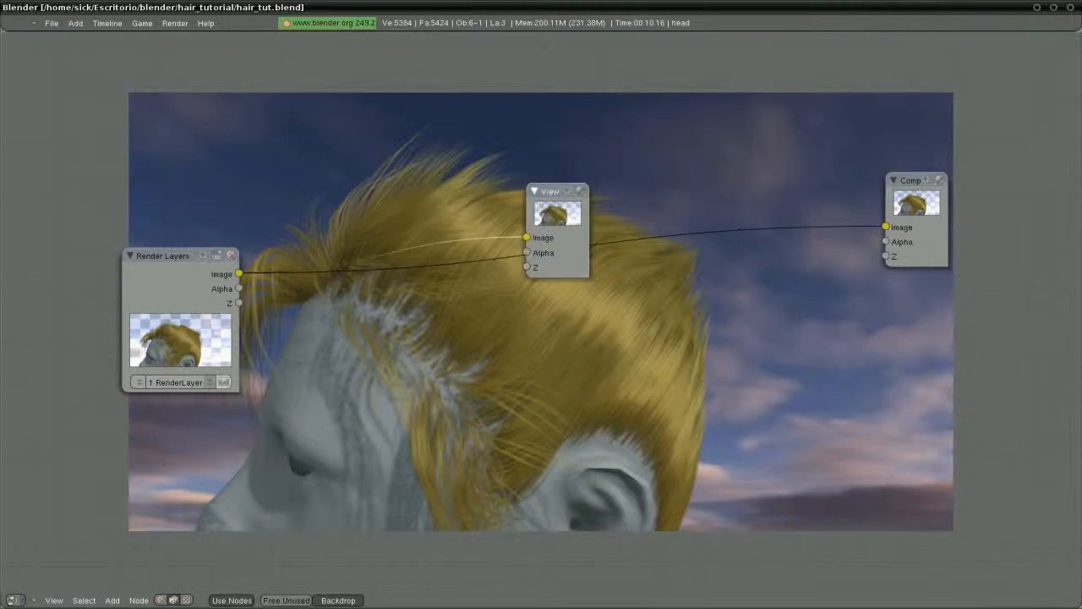
pyautogui.click(533, 192)
pyautogui.moveTo(562, 192); pyautogui.dragTo(875, 122)
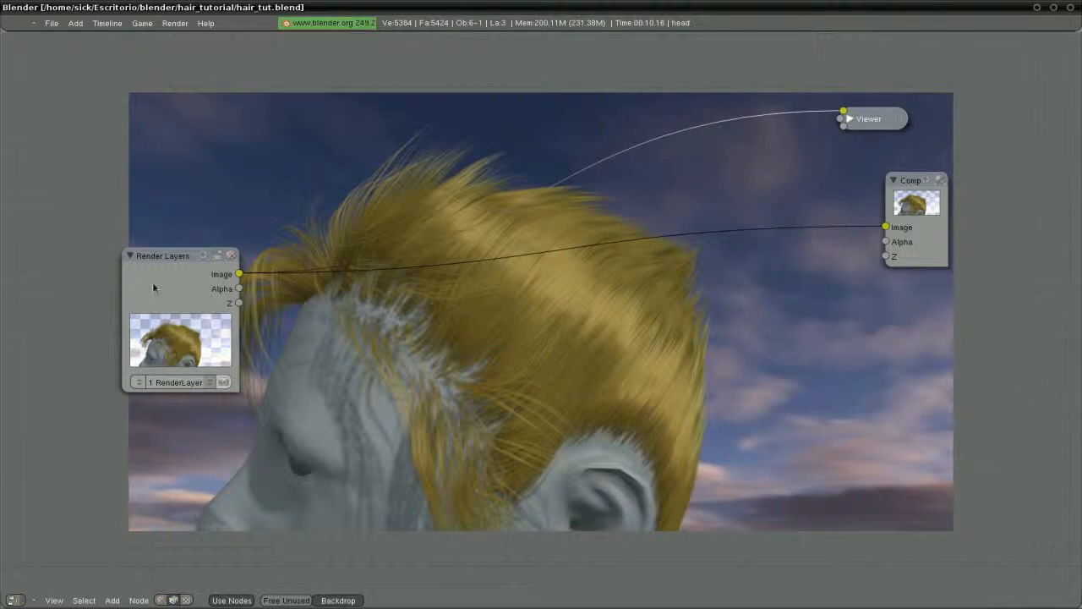
pyautogui.moveTo(153, 288); pyautogui.dragTo(95, 350)
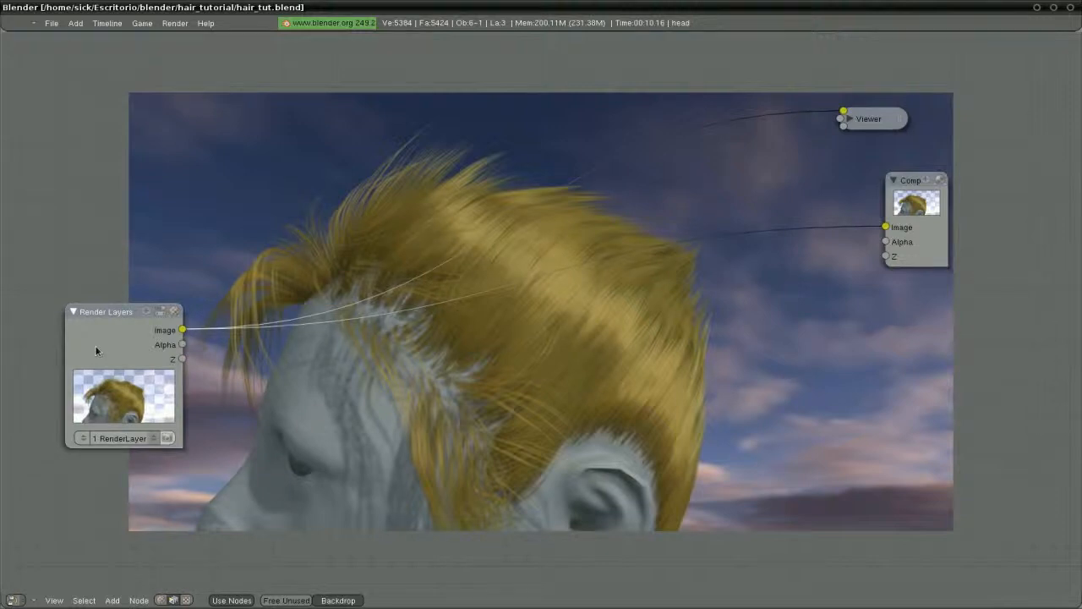
pyautogui.hotkey('ctrl', 'Down')
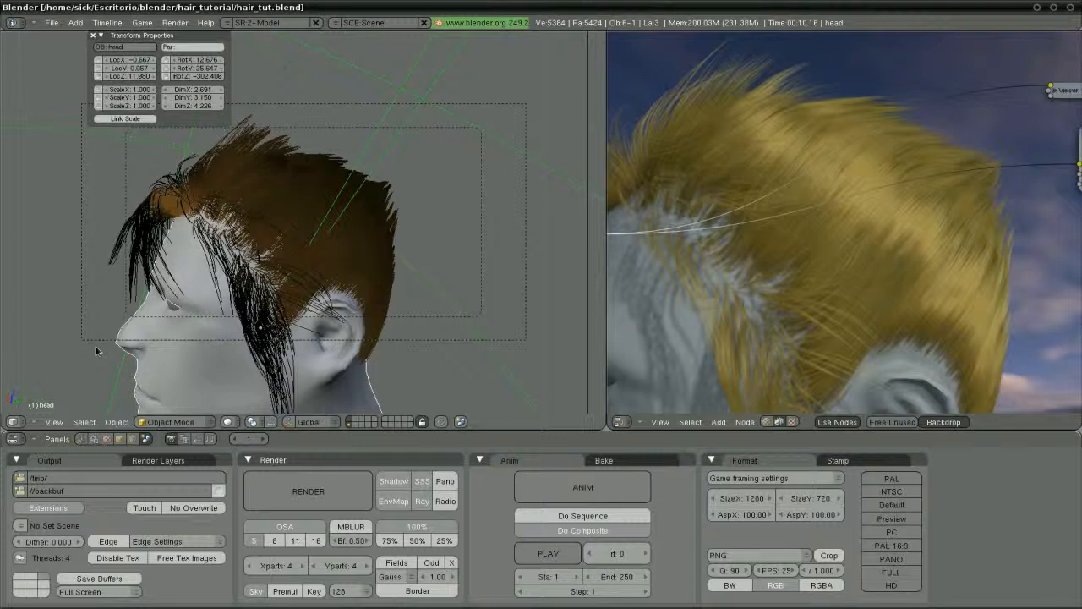
# Insert a Defocus filter node into the Render Layers link with Preview and No zbuffer enabled
pyautogui.hotkey('ctrl', 'Up')
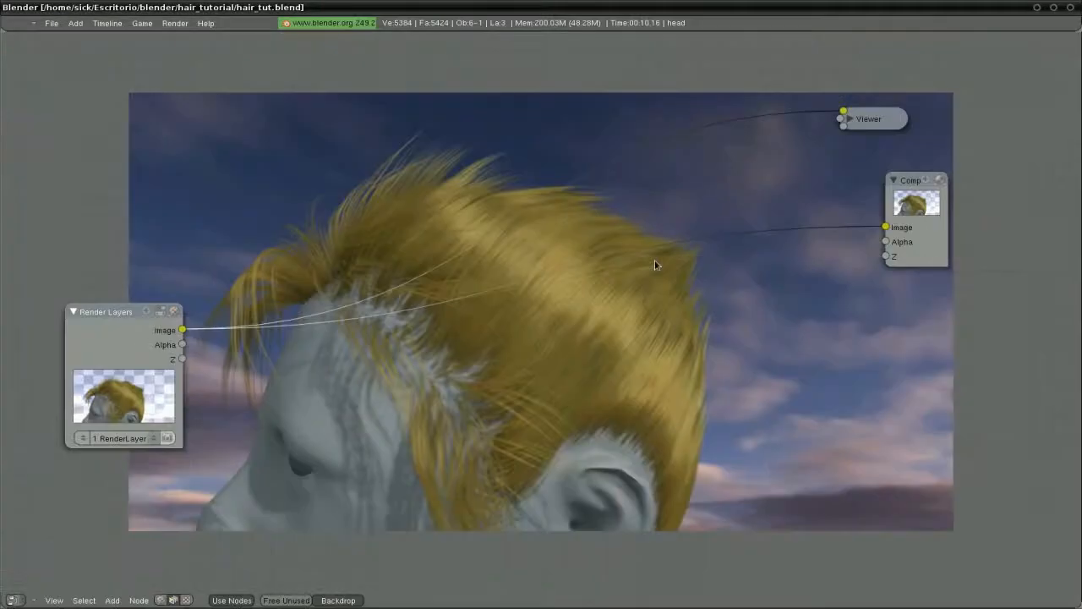
pyautogui.moveTo(84, 344); pyautogui.dragTo(75, 362)
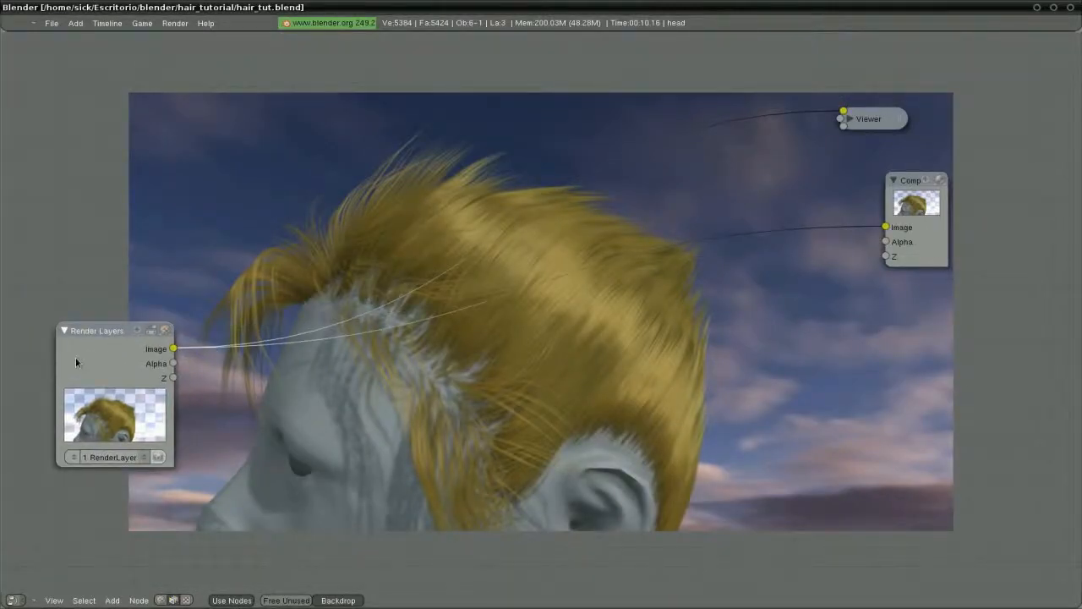
pyautogui.press('space')
pyautogui.moveTo(140, 393)
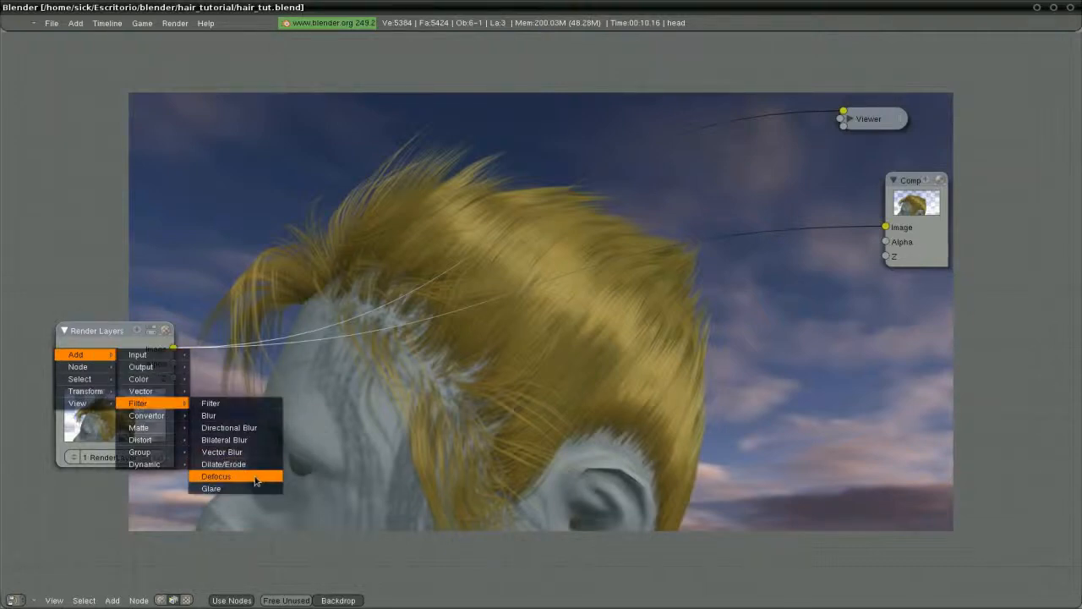
pyautogui.click(274, 482)
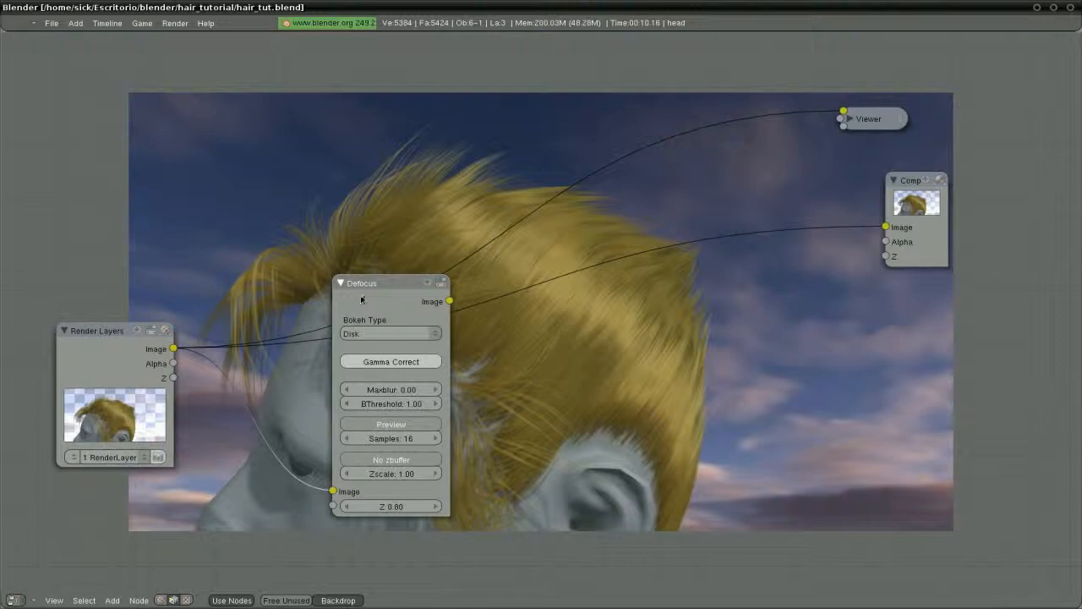
pyautogui.moveTo(361, 299); pyautogui.dragTo(302, 265)
pyautogui.moveTo(89, 370)
pyautogui.mouseDown()
pyautogui.moveTo(64, 384)
pyautogui.moveTo(85, 388)
pyautogui.mouseUp()
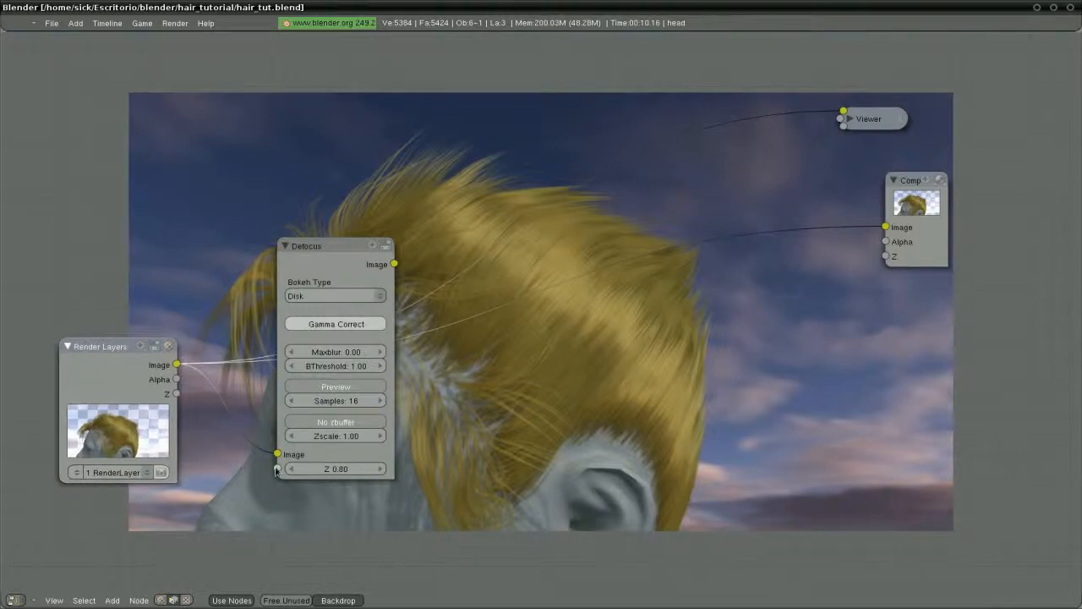
pyautogui.click(330, 387)
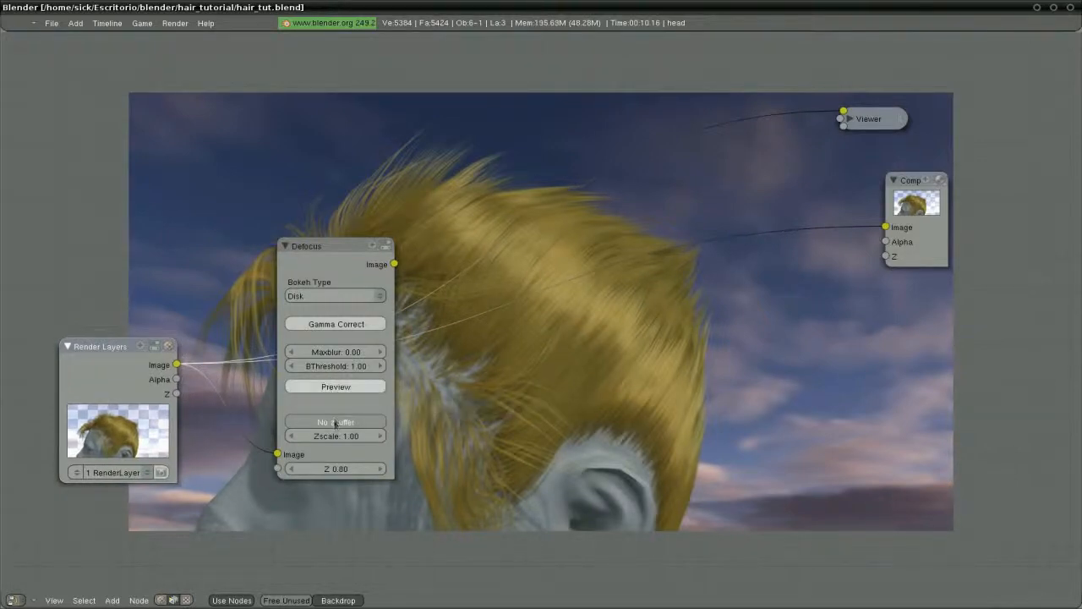
pyautogui.click(334, 423)
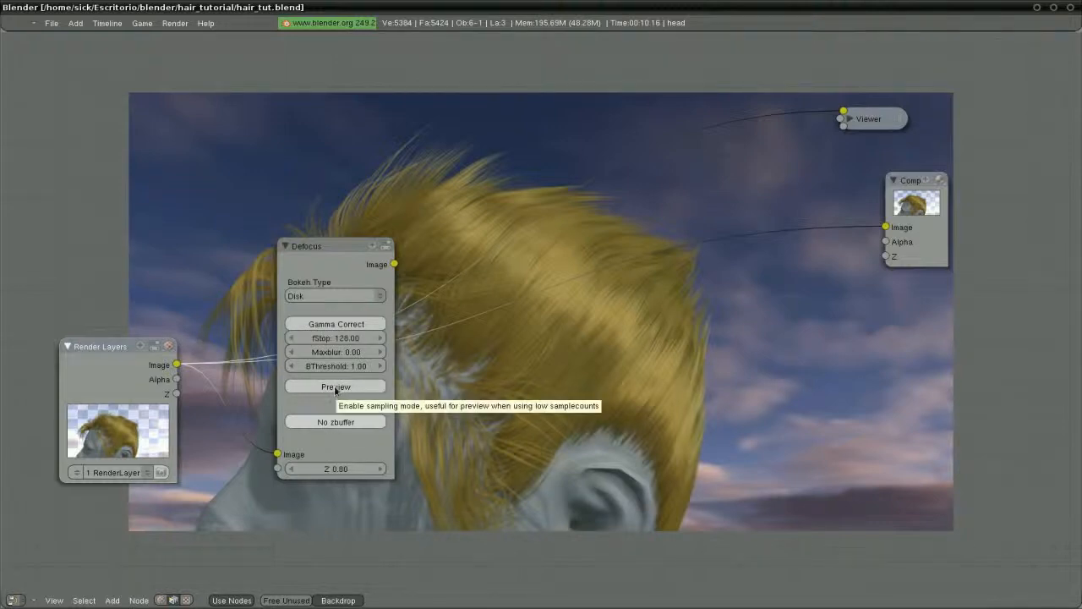
pyautogui.moveTo(334, 269); pyautogui.dragTo(361, 278)
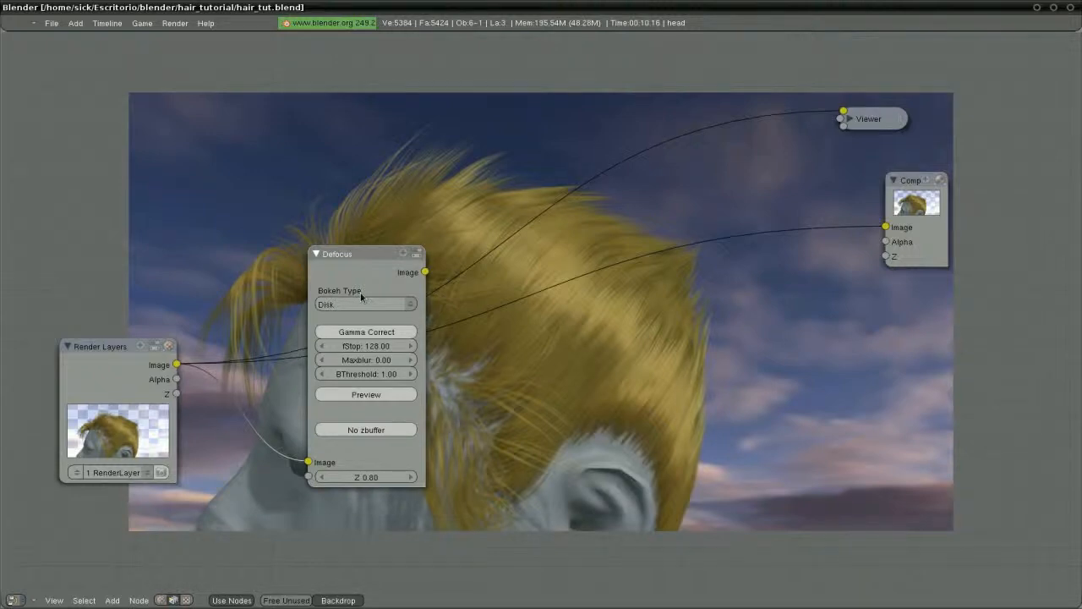
pyautogui.hotkey('ctrl', 'Up')
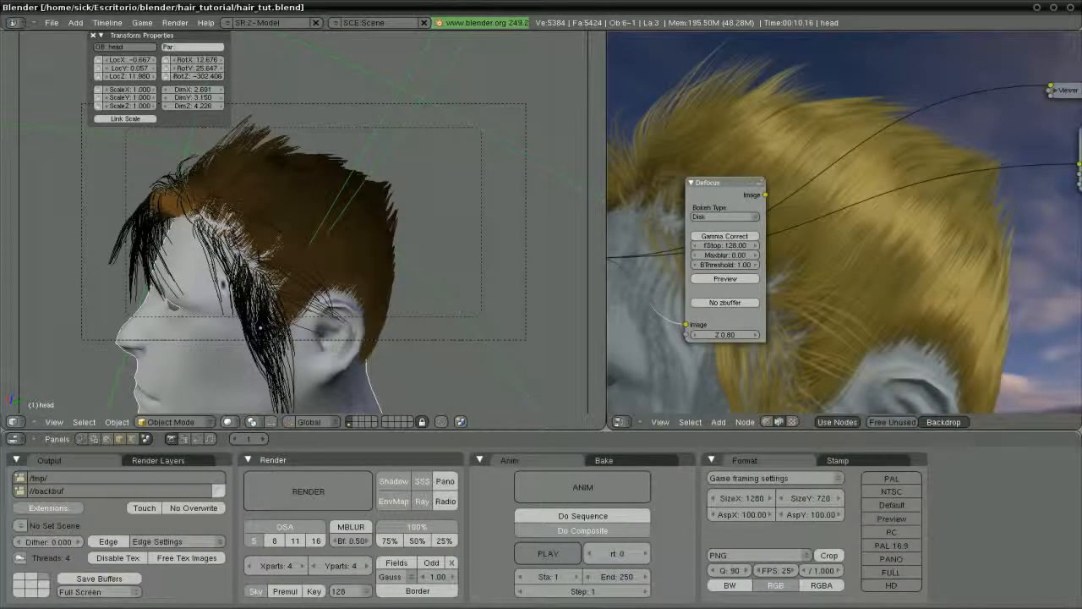
# Select the head and snap the 3D cursor onto it
pyautogui.moveTo(222, 283); pyautogui.dragTo(298, 250, button='middle')
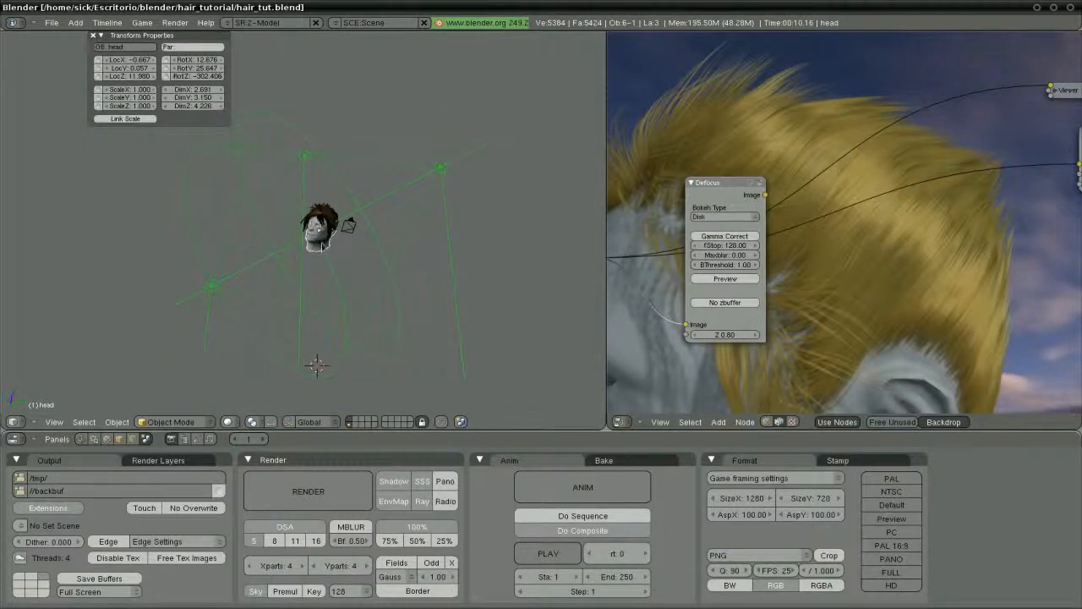
pyautogui.rightClick(322, 246)
pyautogui.rightClick(322, 245)
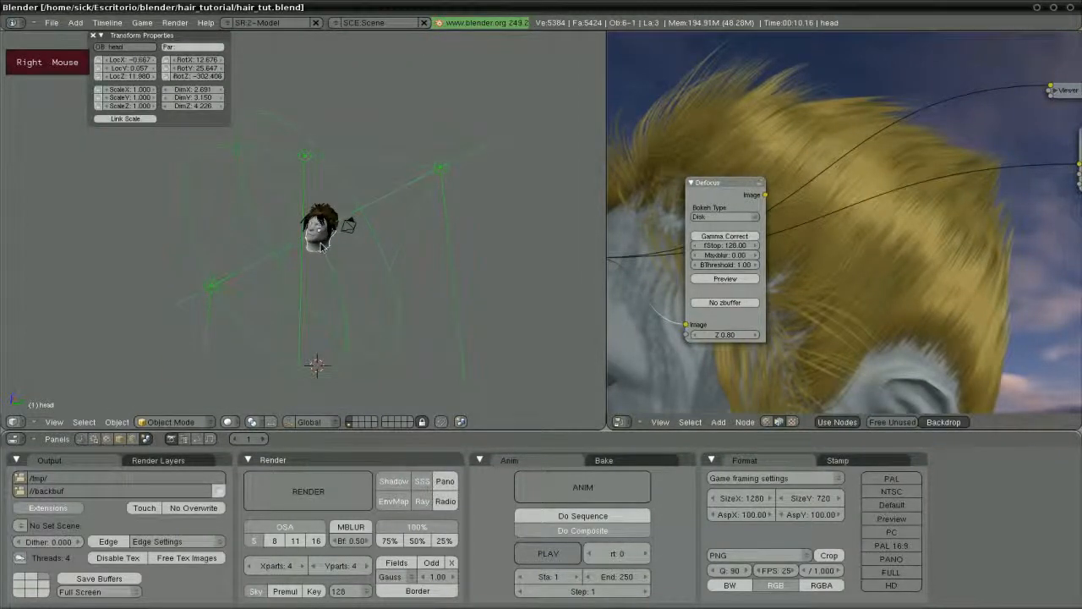
pyautogui.press('1')
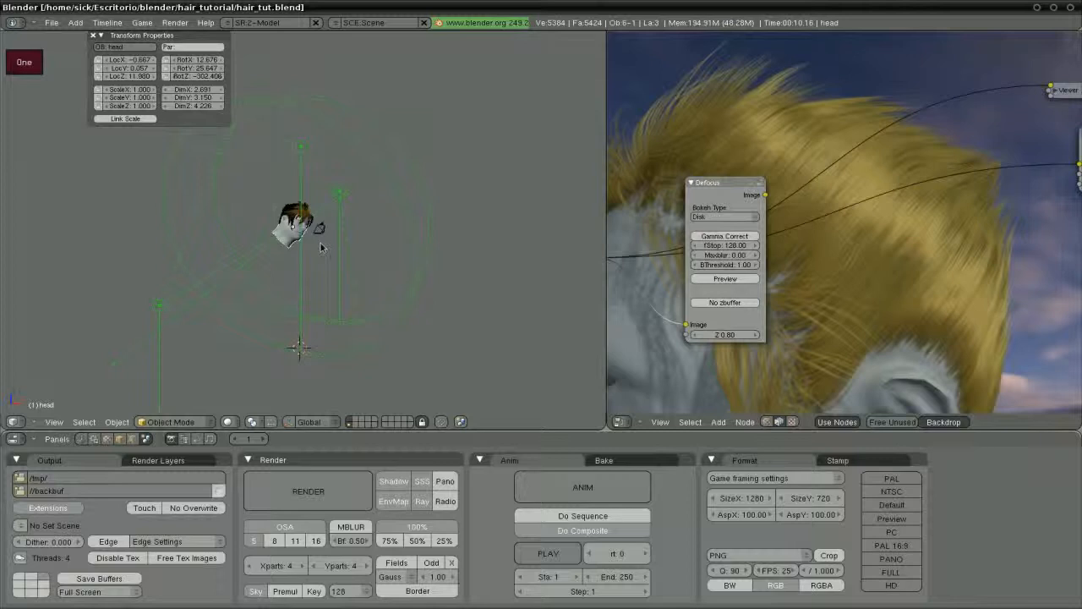
pyautogui.press('3')
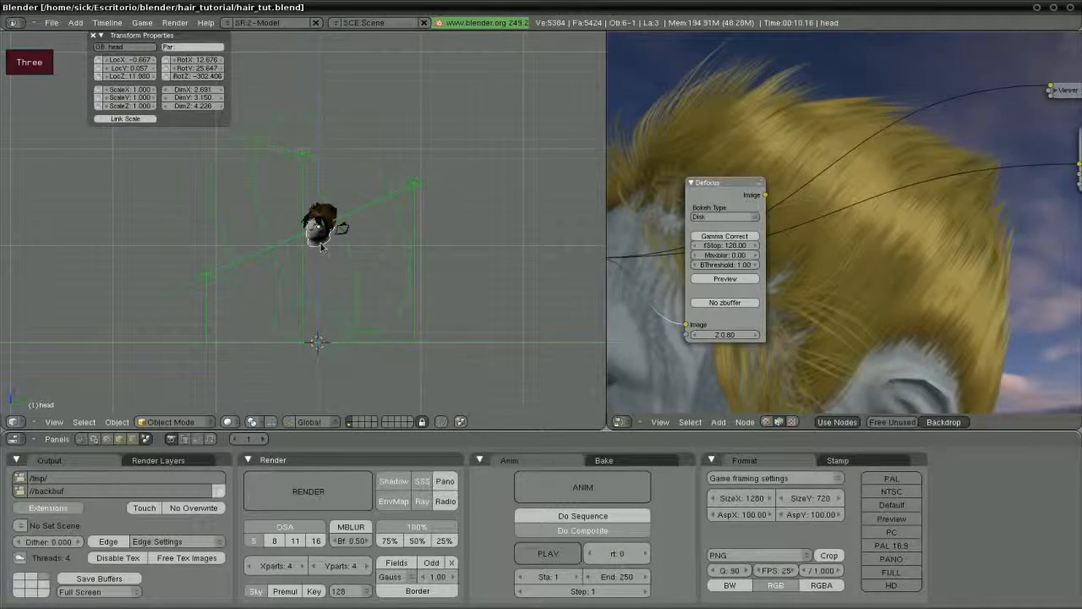
pyautogui.press('space')
pyautogui.press('Escape')
pyautogui.hotkey('shift', 's')
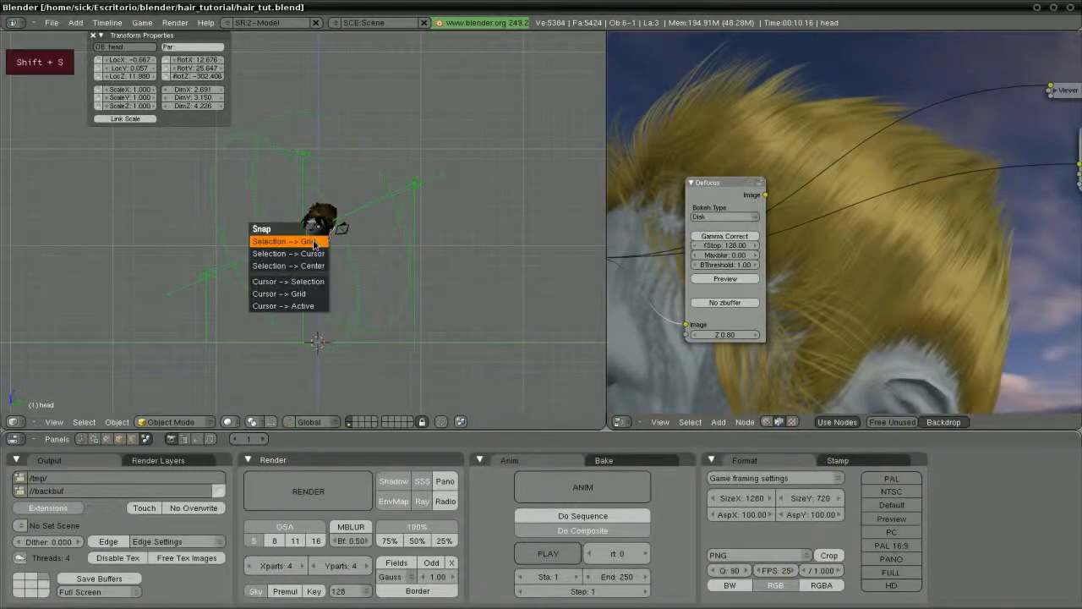
pyautogui.click(313, 282)
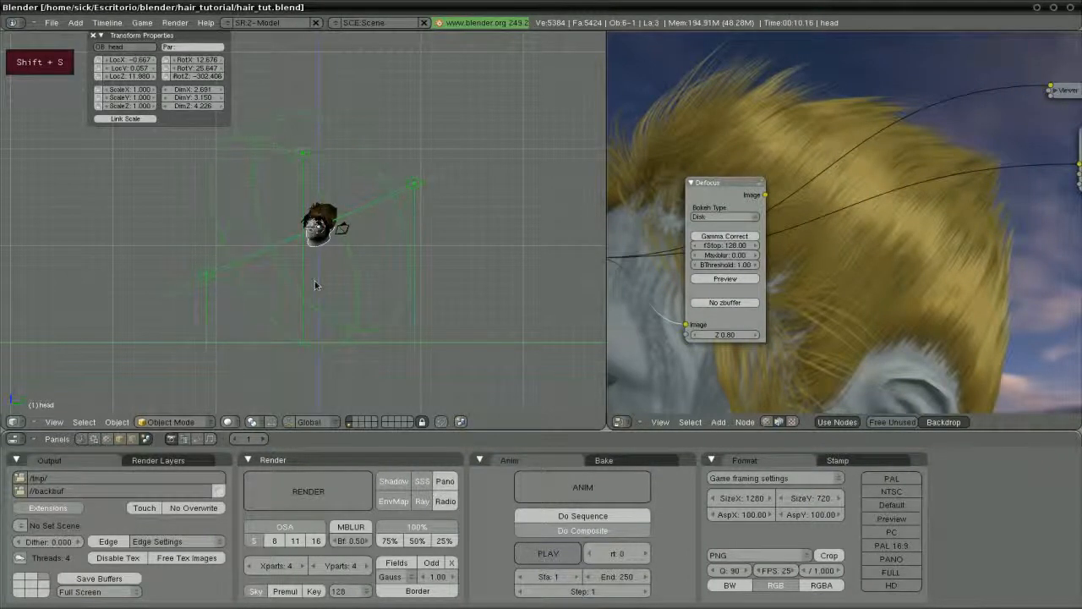
# Add an Empty at the 3D cursor
pyautogui.press('space')
pyautogui.moveTo(317, 284)
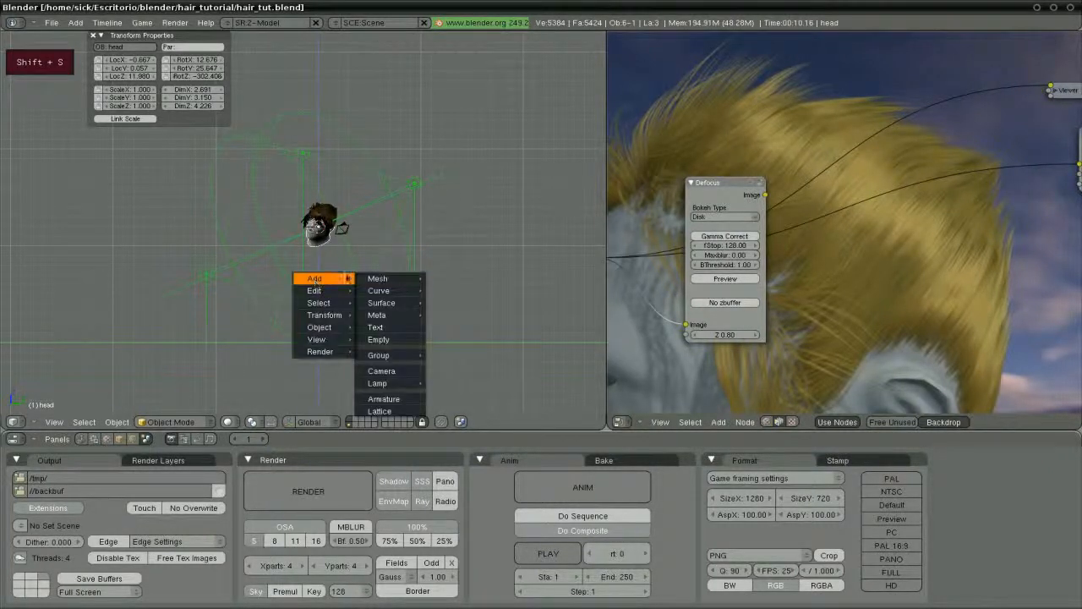
pyautogui.click(387, 342)
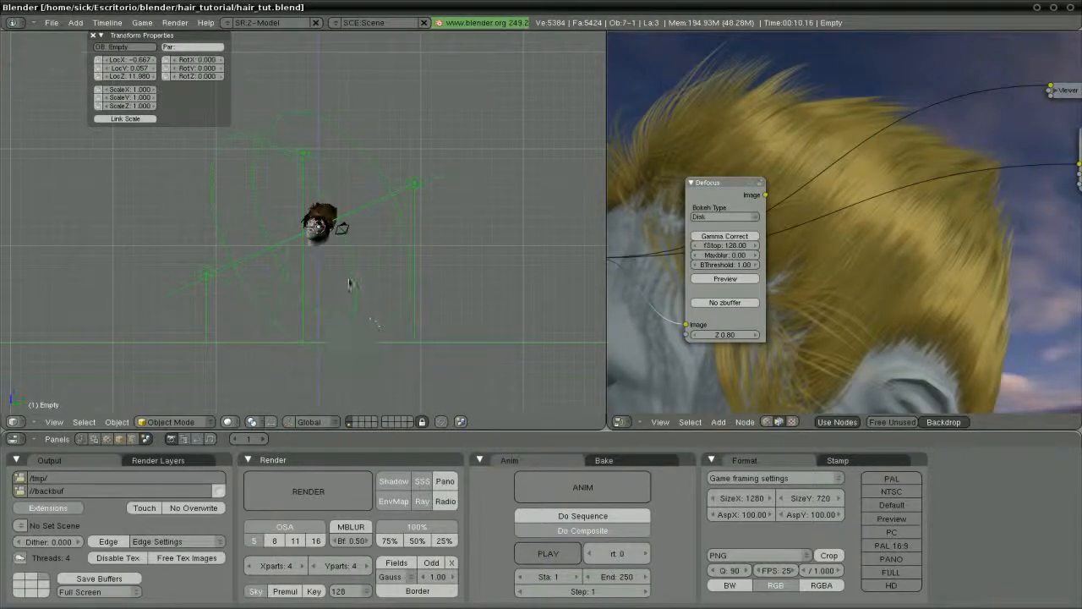
pyautogui.scroll(-5, 349, 283)
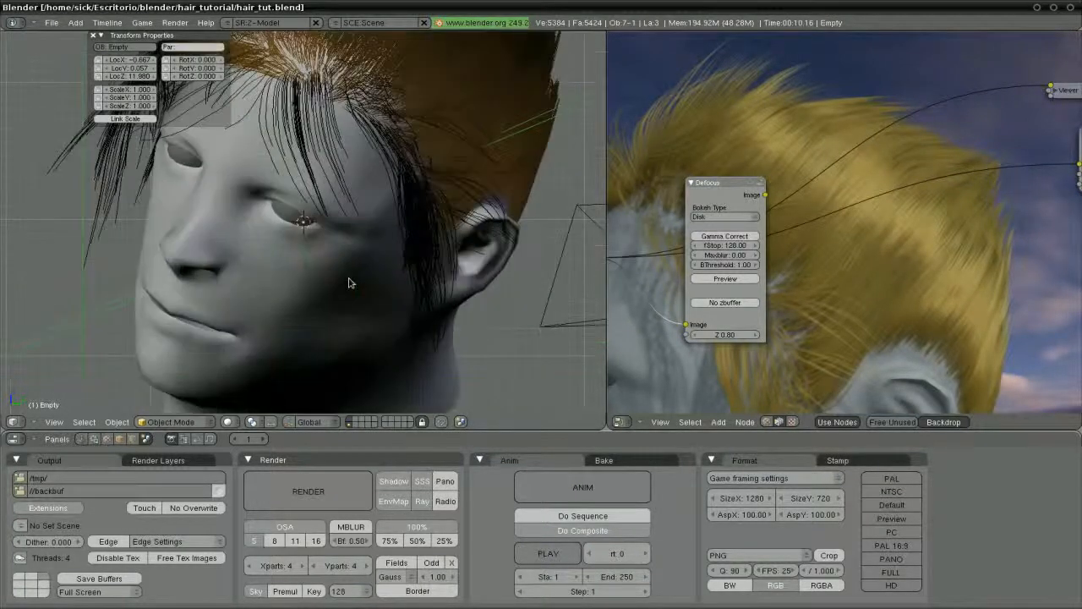
pyautogui.scroll(-2, 348, 284)
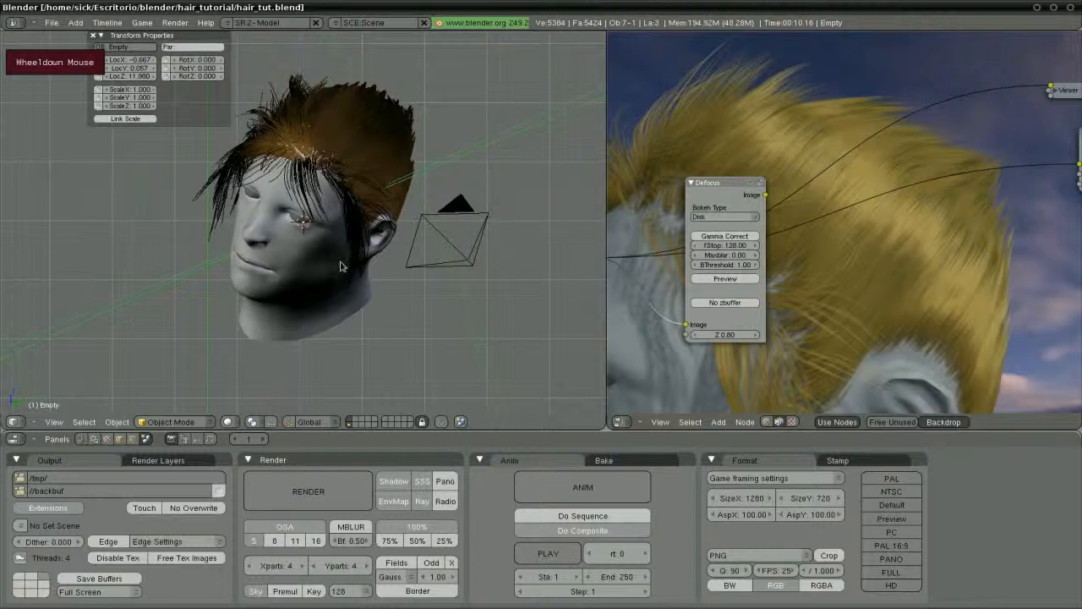
# Move the Empty into the hair behind the ear, at 0.255, 1.278, 12.570
pyautogui.press('g')
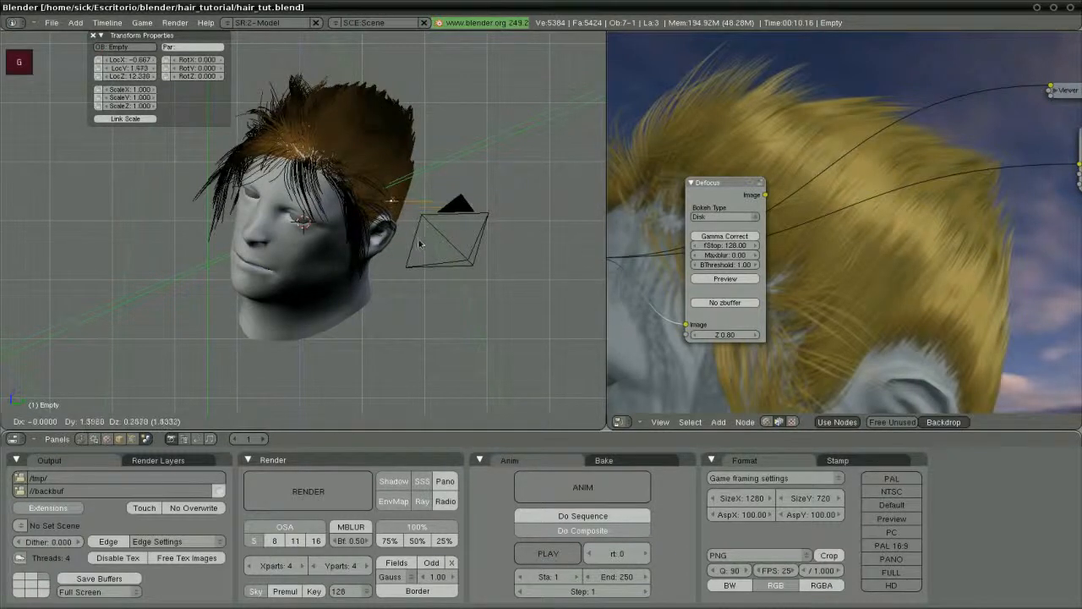
pyautogui.click(417, 241)
pyautogui.press('KP_0')
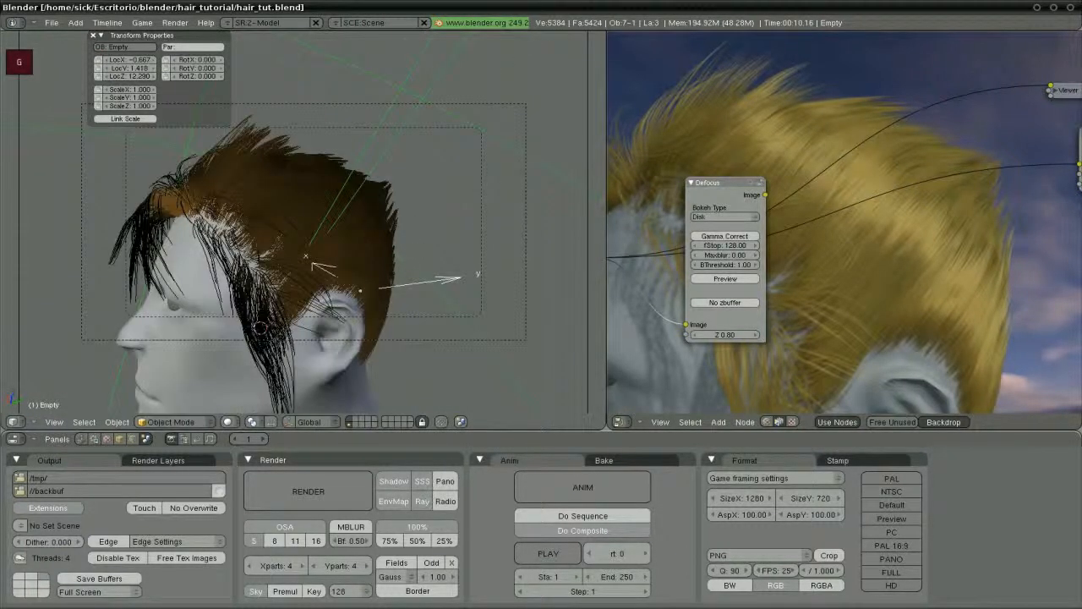
pyautogui.press('g')
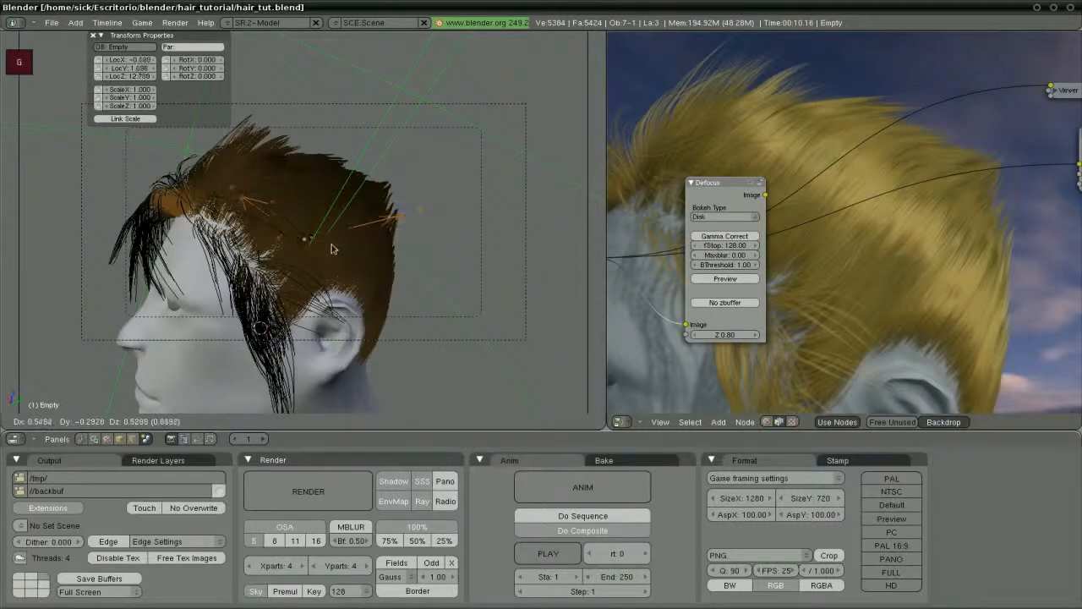
pyautogui.click(333, 248)
pyautogui.moveTo(262, 245); pyautogui.dragTo(331, 286, button='middle')
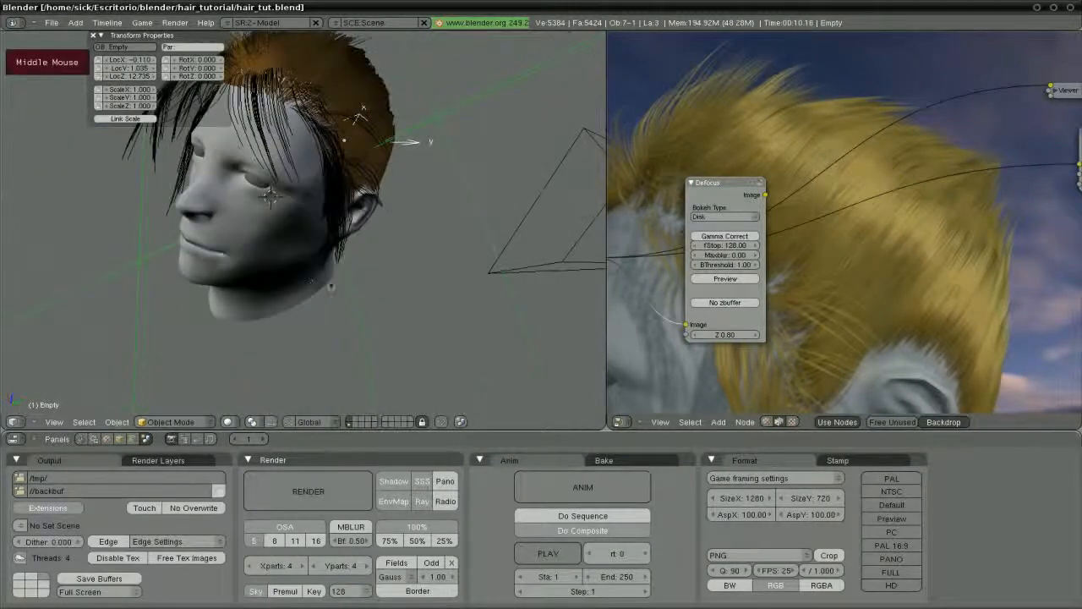
pyautogui.press('g')
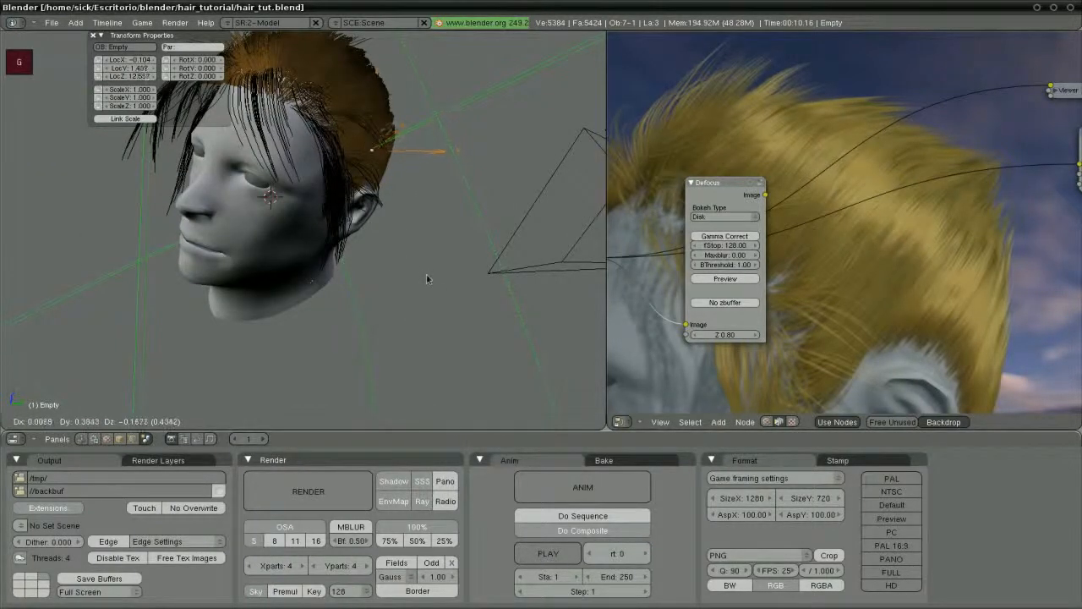
pyautogui.click(444, 290)
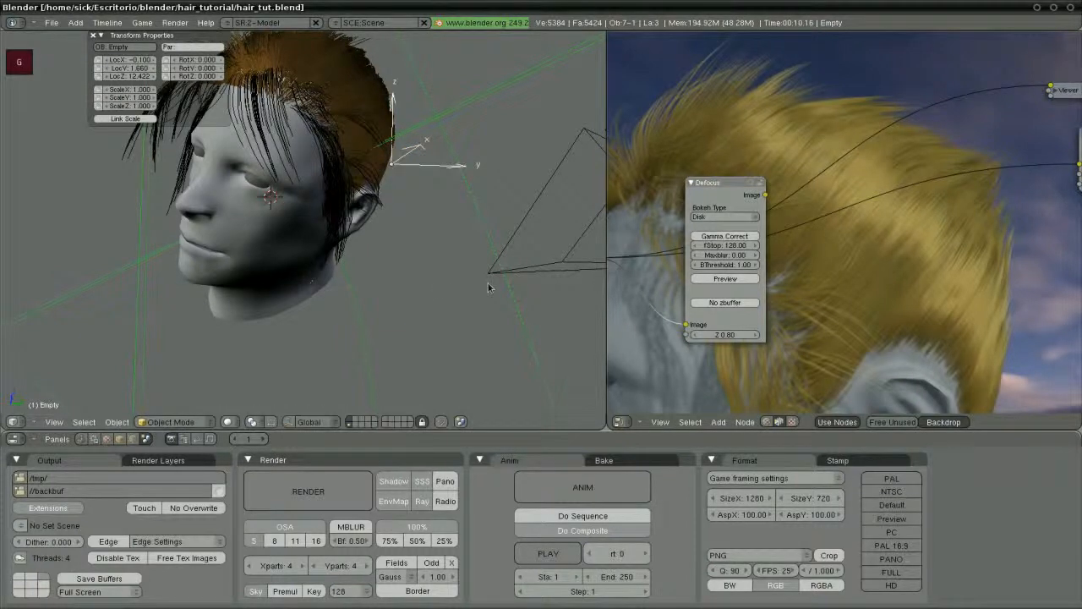
pyautogui.press('KP_0')
pyautogui.press('g')
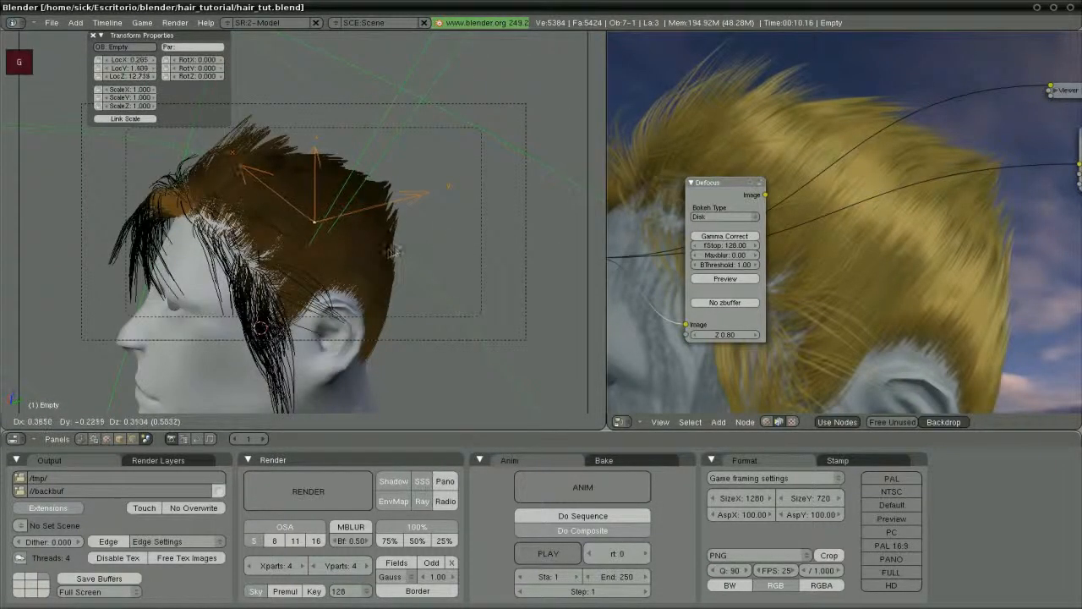
pyautogui.click(383, 269)
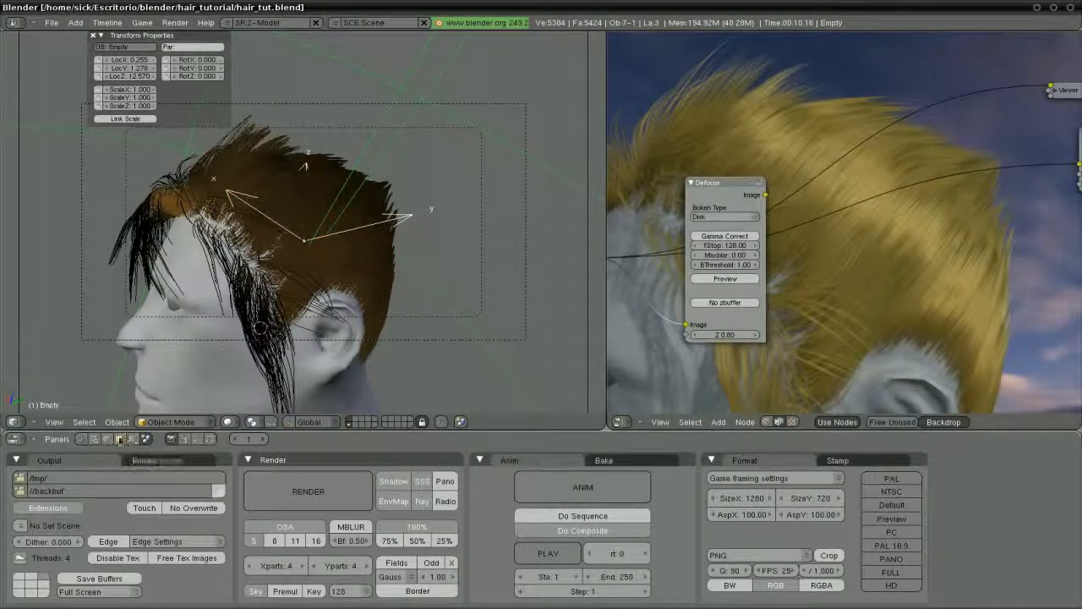
# Rename the Empty object to 'dof' in the Editing buttons
pyautogui.click(131, 438)
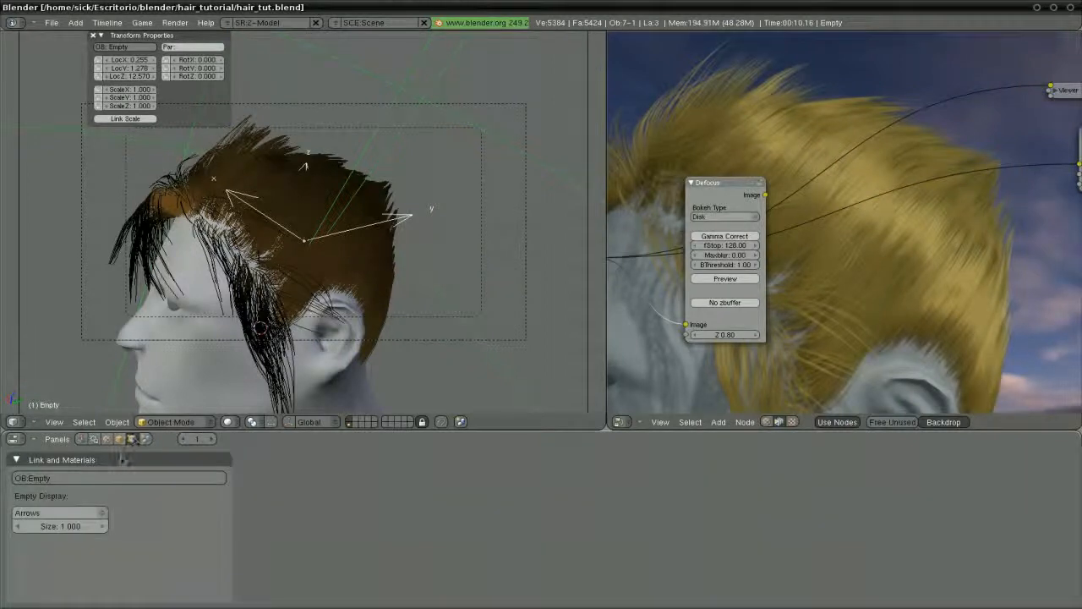
pyautogui.click(105, 479)
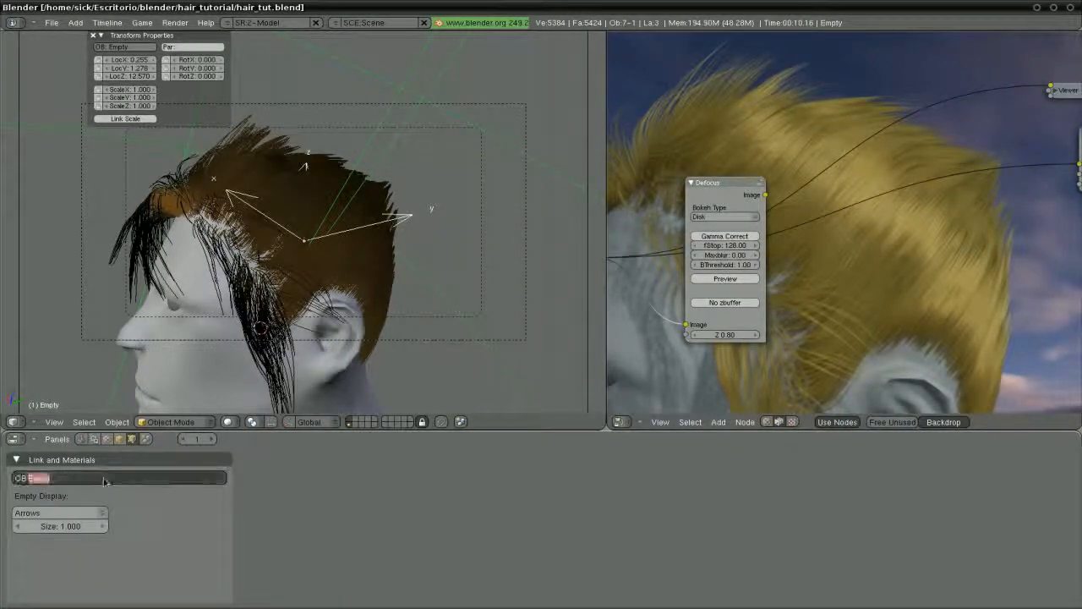
pyautogui.write('dof')
pyautogui.press('Return')
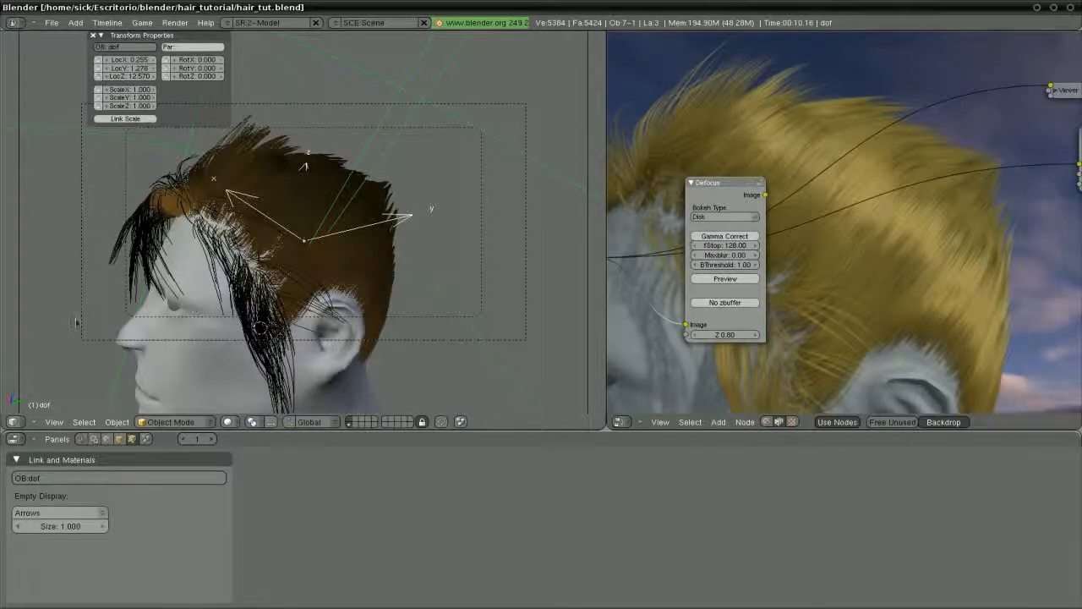
# Set the camera's Dof Ob field to 'dof' and return to camera view
pyautogui.rightClick(19, 310)
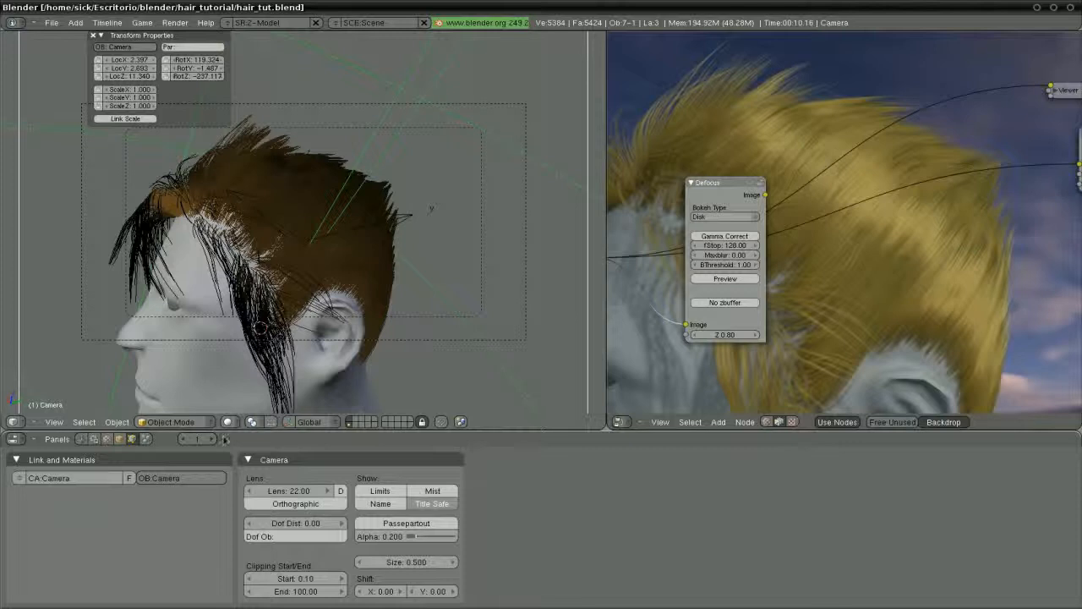
pyautogui.click(285, 538)
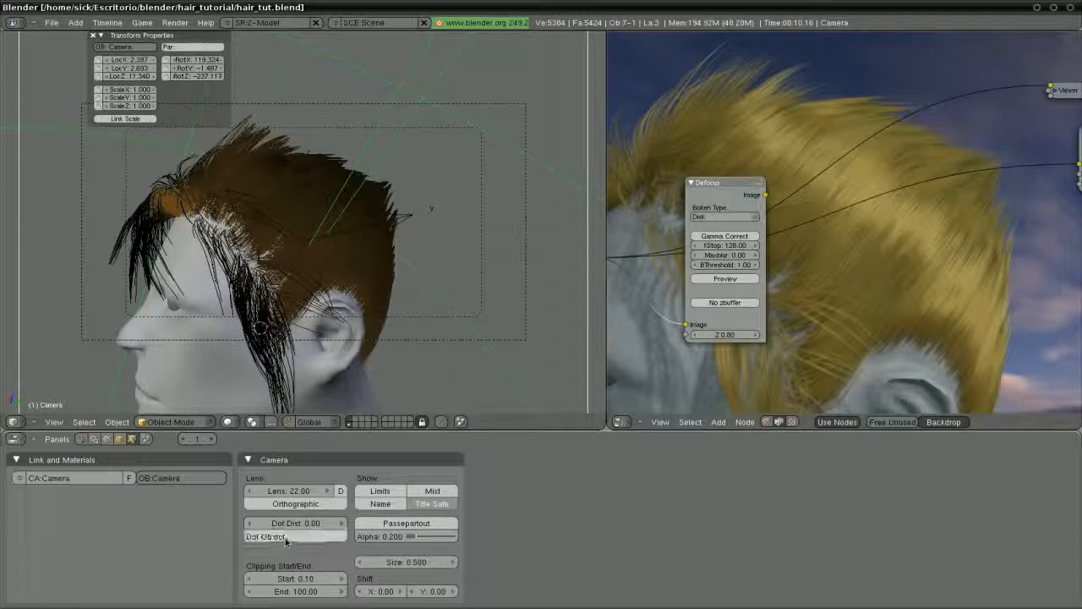
pyautogui.write('dof')
pyautogui.press('Return')
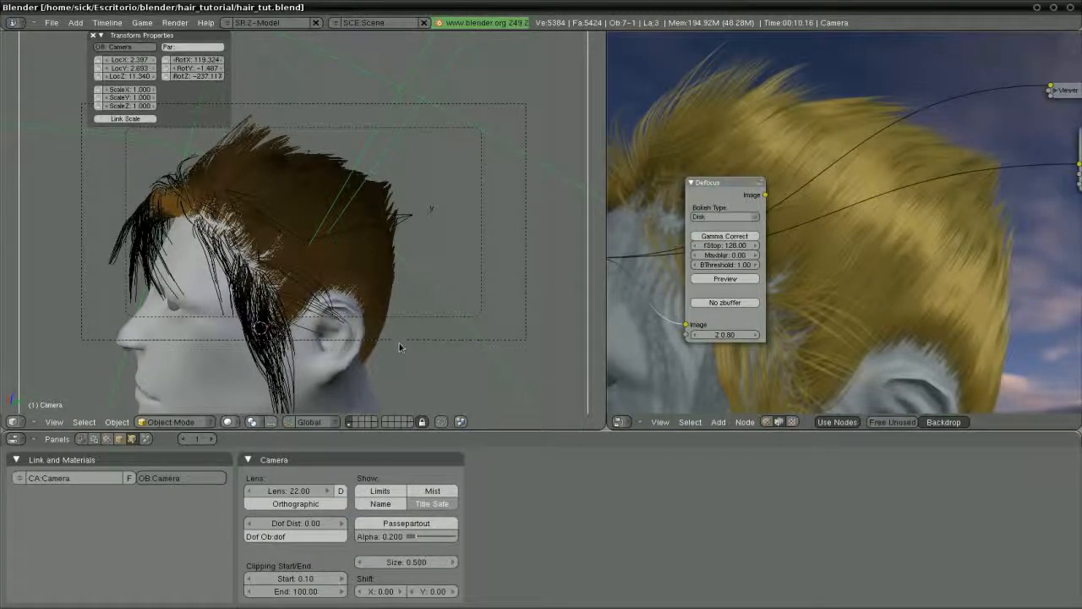
pyautogui.scroll(1, 399, 346)
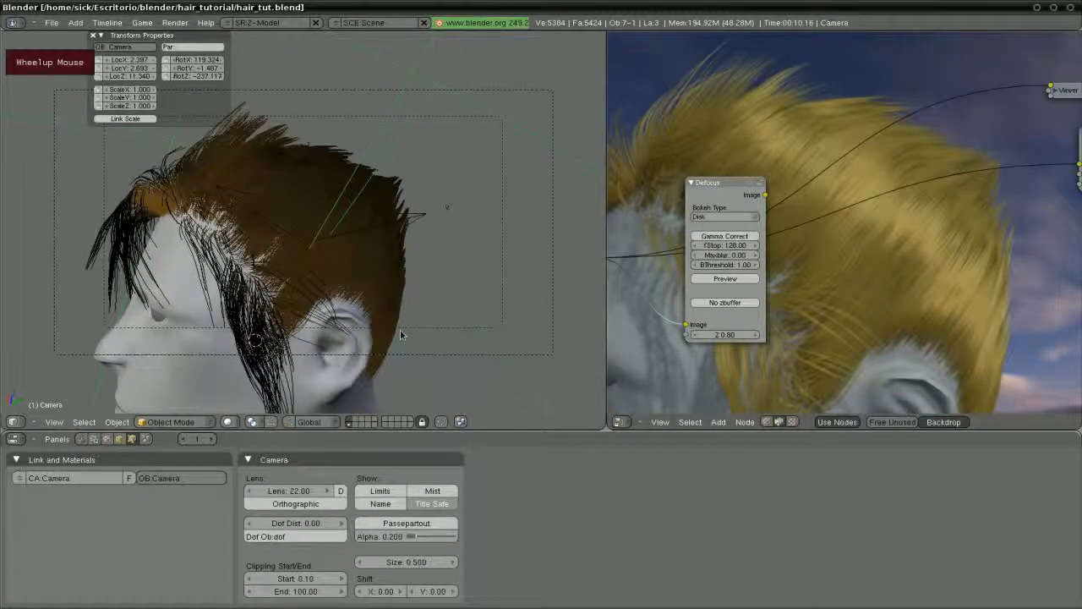
pyautogui.moveTo(400, 328); pyautogui.dragTo(398, 332, button='middle')
pyautogui.press('KP_0')
# Link the Render Layers Z output to the Defocus Z input and view the Defocus output
pyautogui.hotkey('ctrl', 'Up')
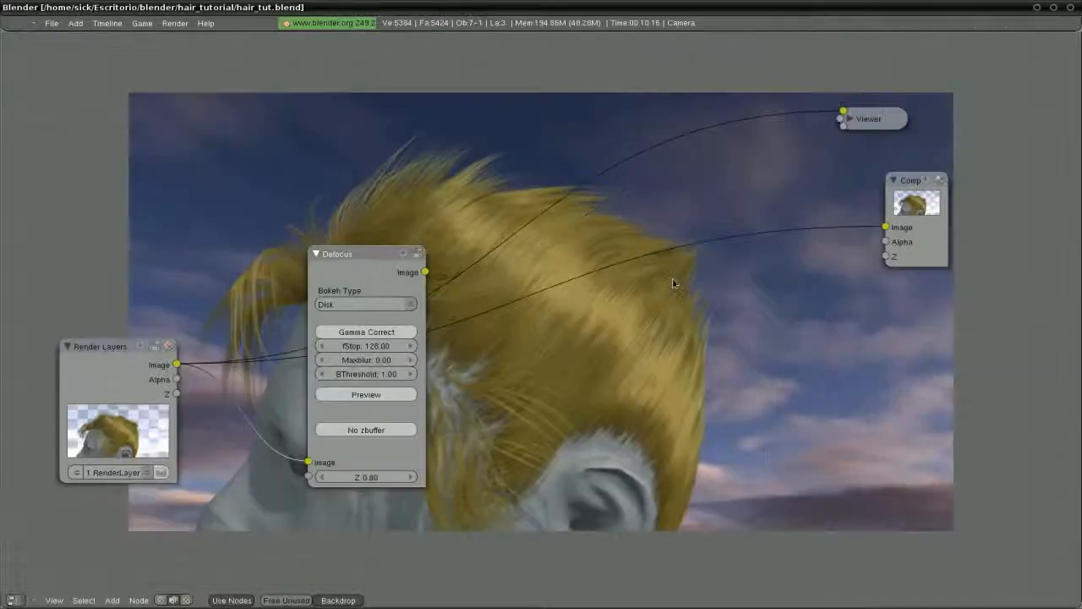
pyautogui.moveTo(118, 347); pyautogui.dragTo(80, 335)
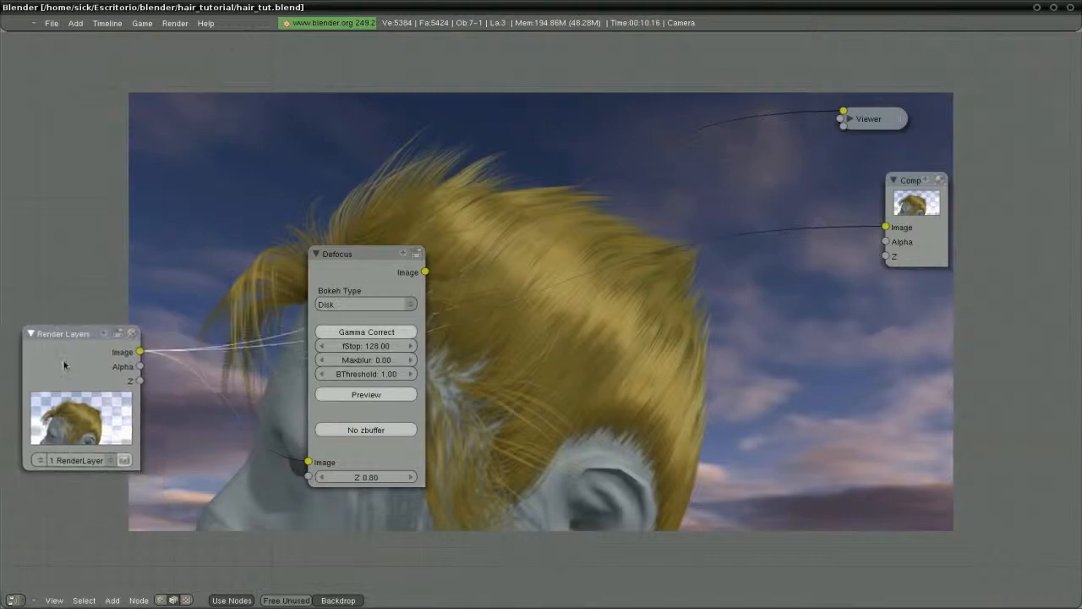
pyautogui.moveTo(334, 280); pyautogui.dragTo(360, 268)
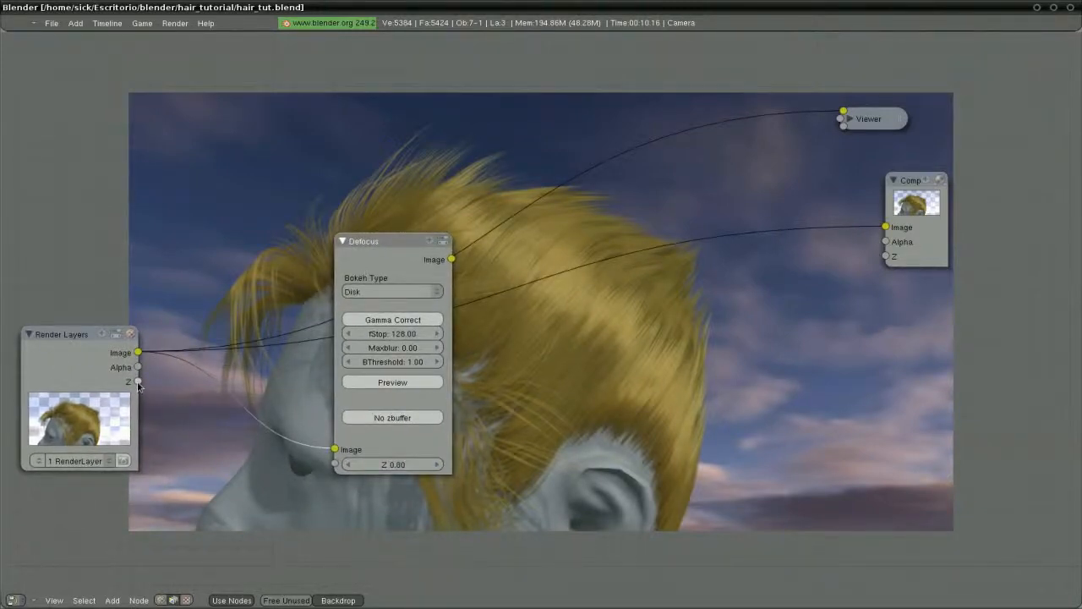
pyautogui.moveTo(138, 382); pyautogui.dragTo(335, 465)
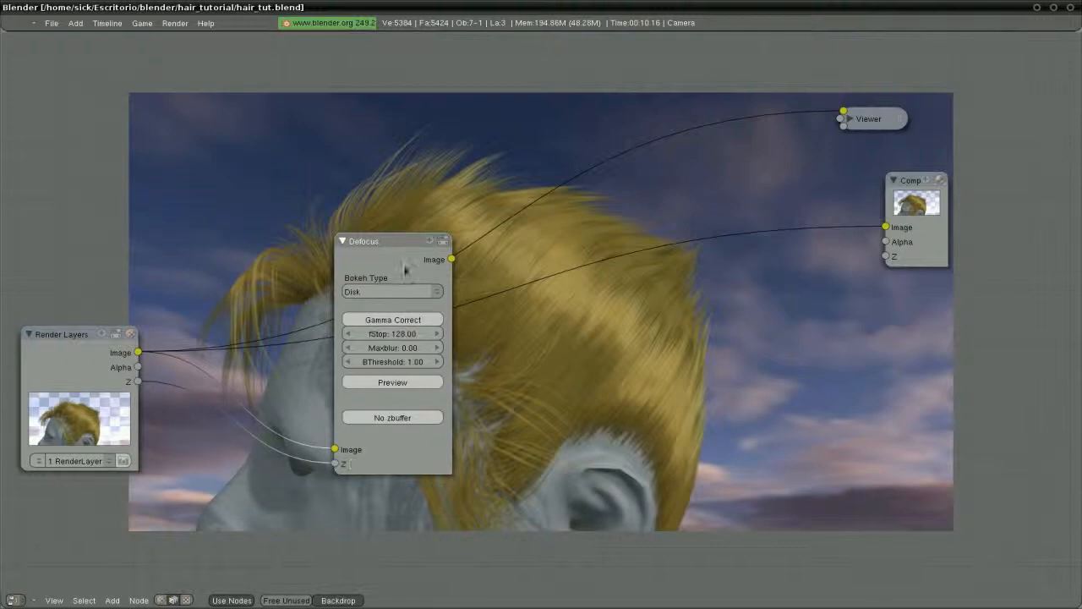
pyautogui.moveTo(391, 275); pyautogui.dragTo(352, 293)
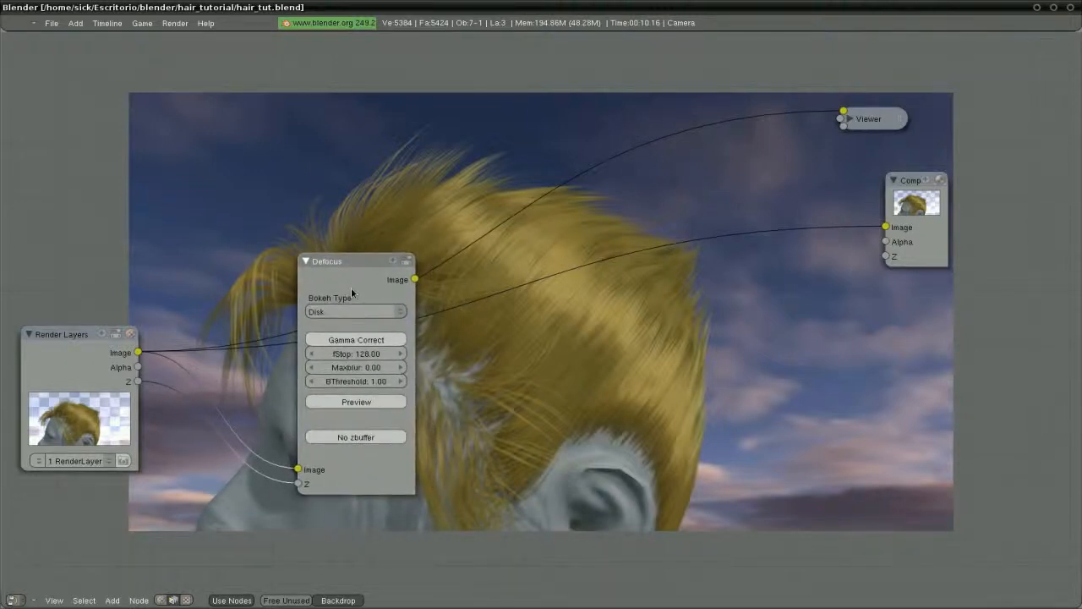
pyautogui.keyDown('ctrl'); pyautogui.click(362, 284); pyautogui.keyUp('ctrl')
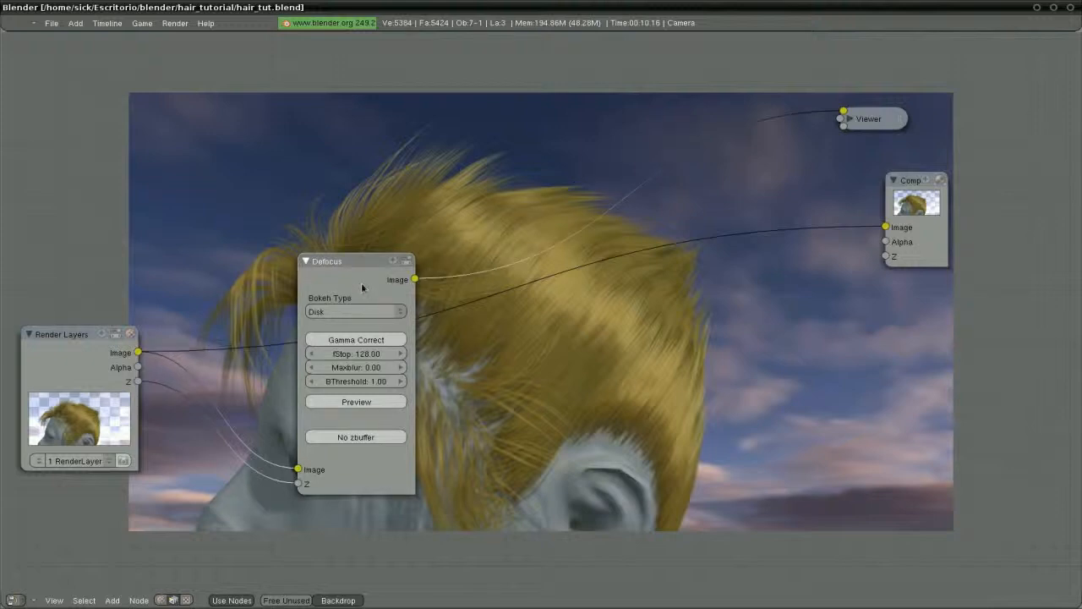
# Expand the Viewer node and rearrange the Render Layers, Defocus and Viewer nodes
pyautogui.click(76, 367)
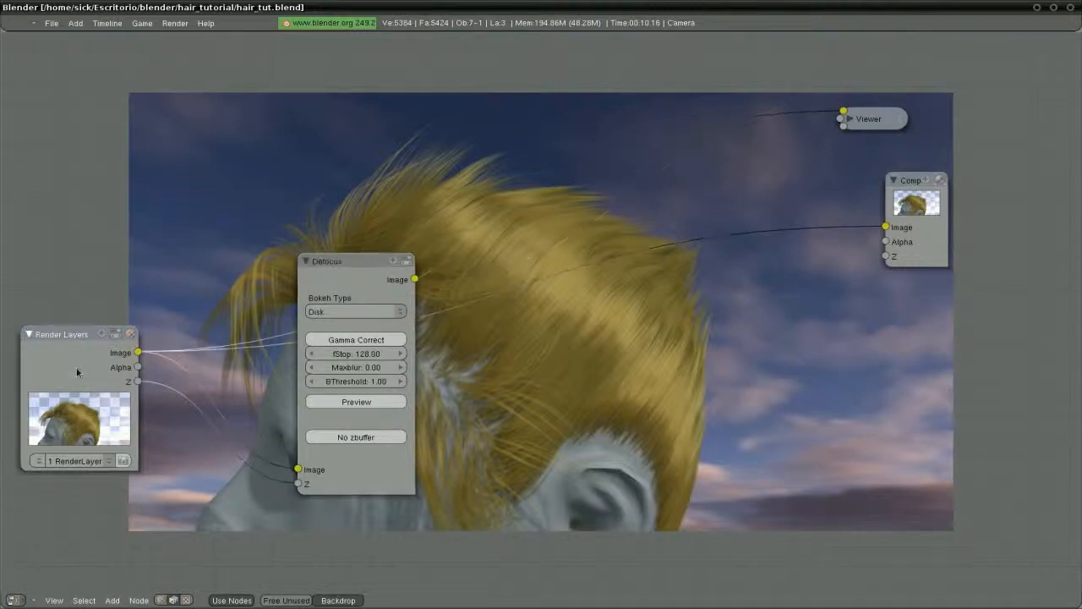
pyautogui.moveTo(350, 289); pyautogui.dragTo(486, 373)
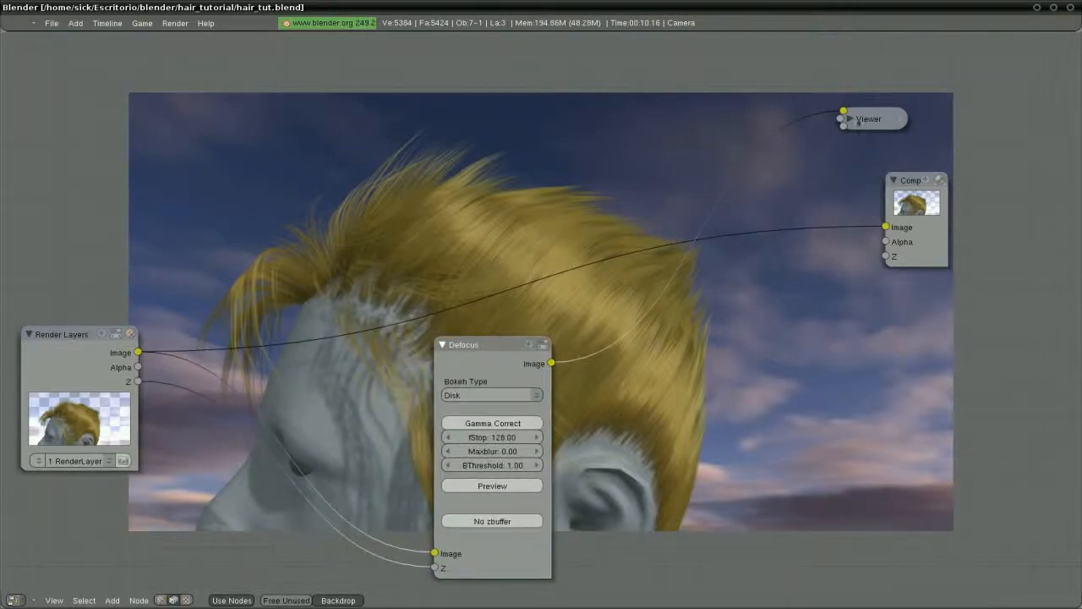
pyautogui.click(850, 119)
pyautogui.moveTo(850, 132); pyautogui.dragTo(818, 124)
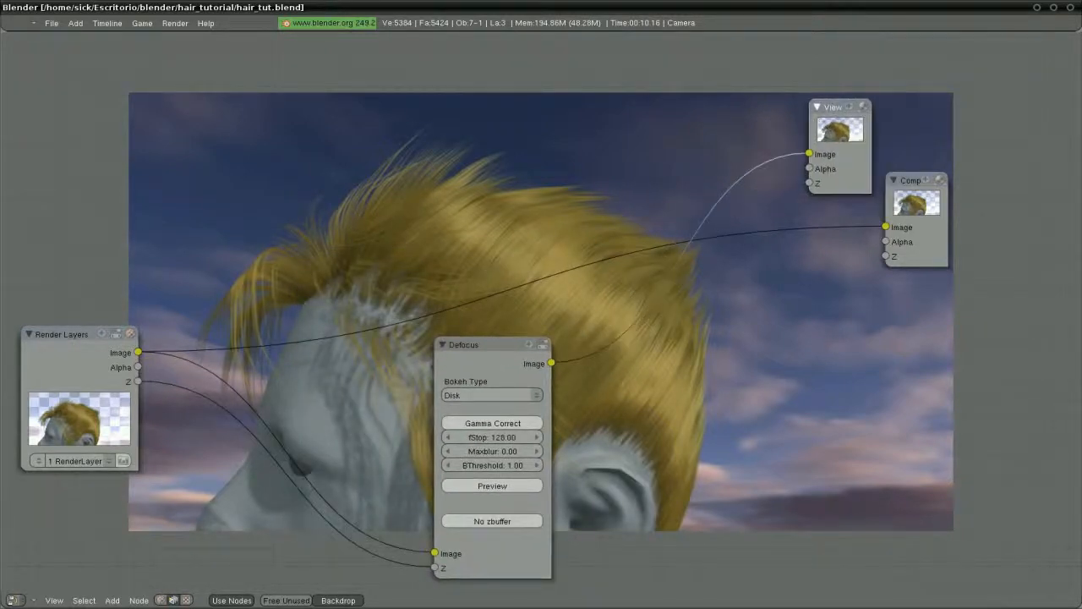
pyautogui.moveTo(499, 362); pyautogui.dragTo(488, 347)
pyautogui.click(72, 365)
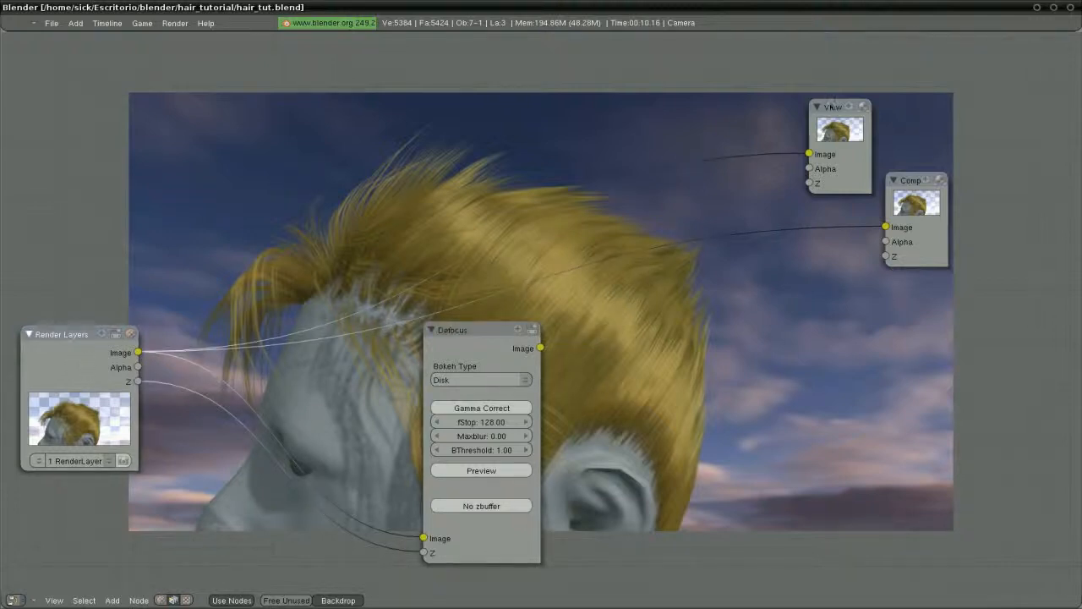
pyautogui.moveTo(834, 103); pyautogui.dragTo(803, 99)
pyautogui.click(470, 351)
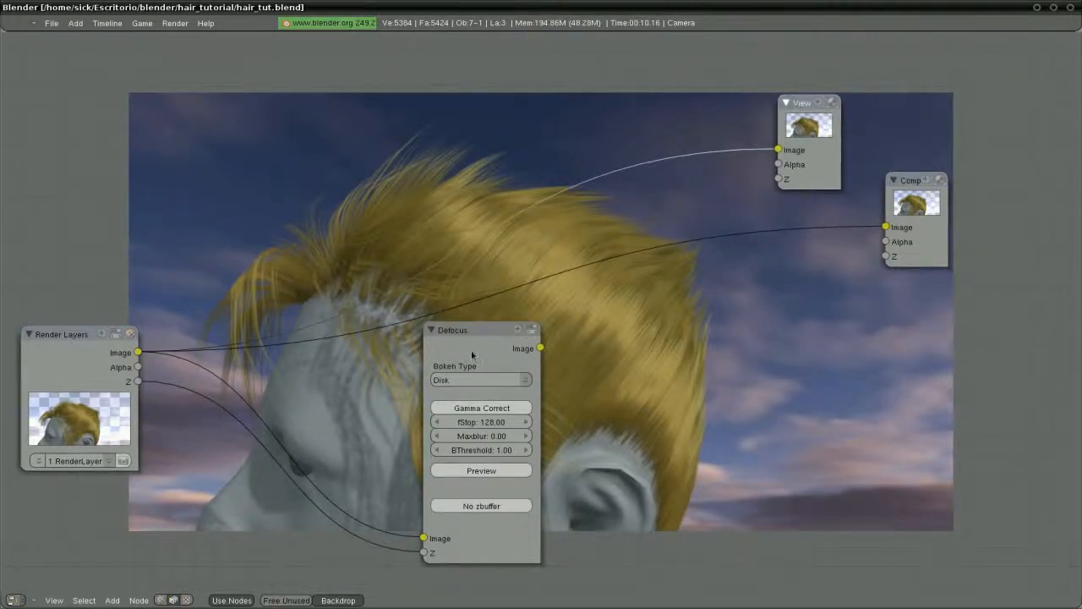
pyautogui.moveTo(468, 352); pyautogui.dragTo(345, 316)
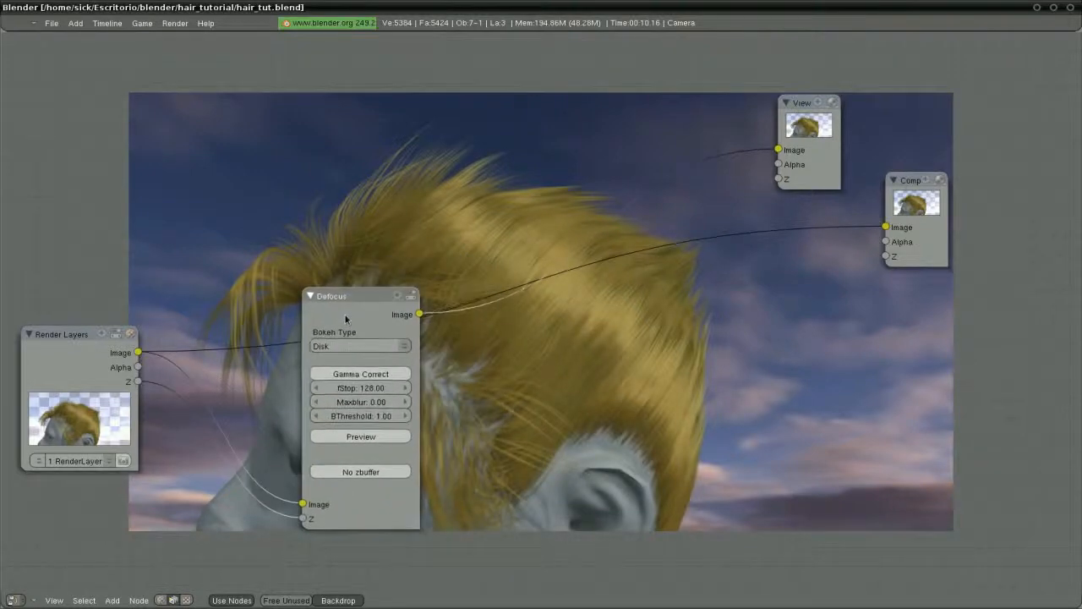
# Render a test frame with F12, then return to the maximized node editor
pyautogui.hotkey('ctrl', 'Down')
pyautogui.press('F12')
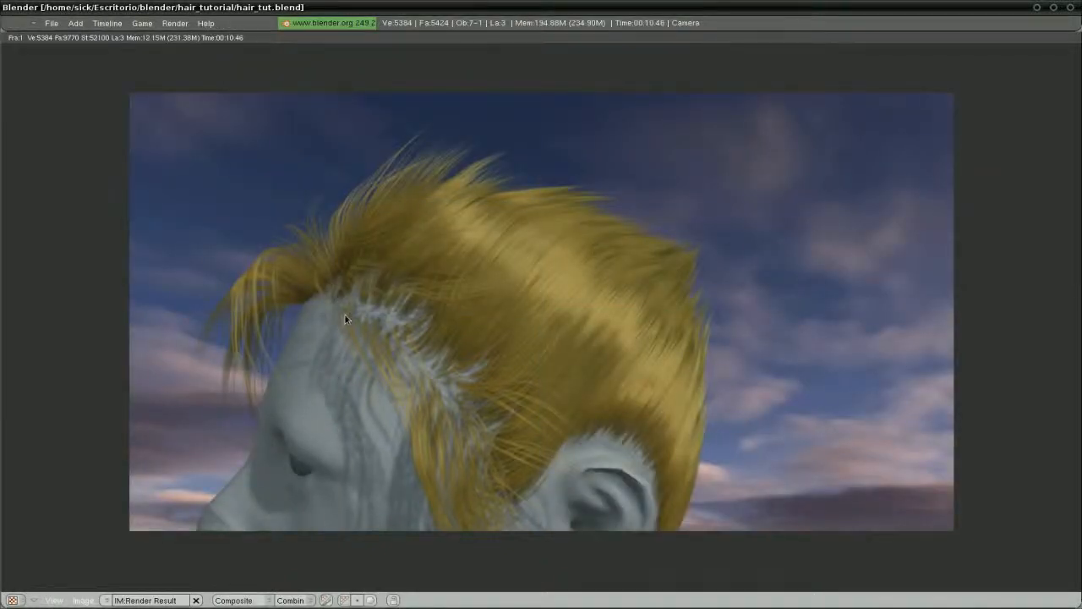
pyautogui.press('Escape')
pyautogui.hotkey('ctrl', 'Up')
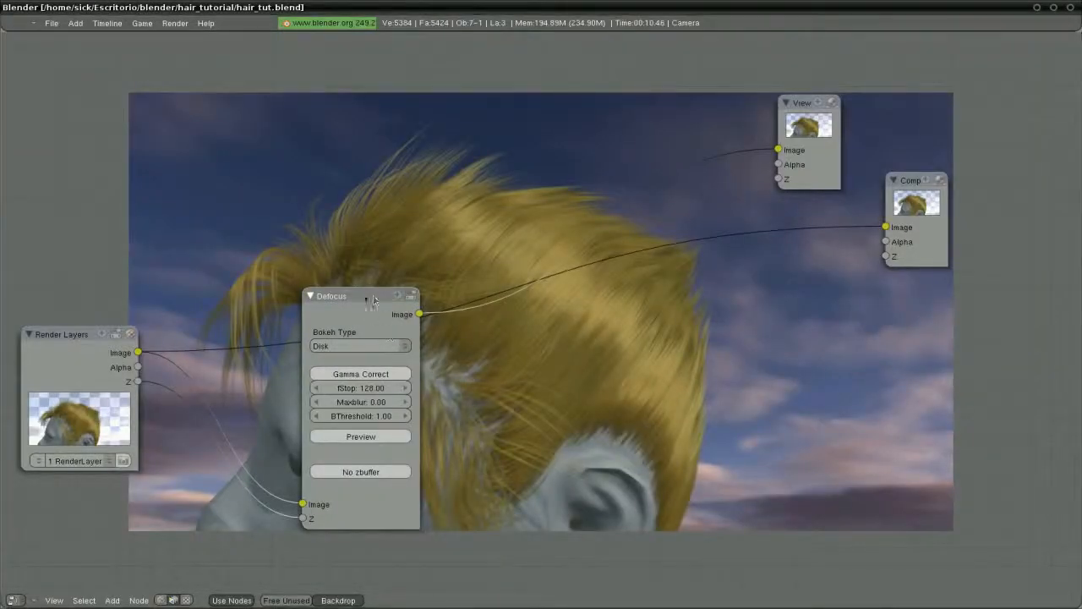
# Try a Defocus Maxblur of 2, then set fStop to 5.6
pyautogui.moveTo(365, 296); pyautogui.dragTo(353, 265)
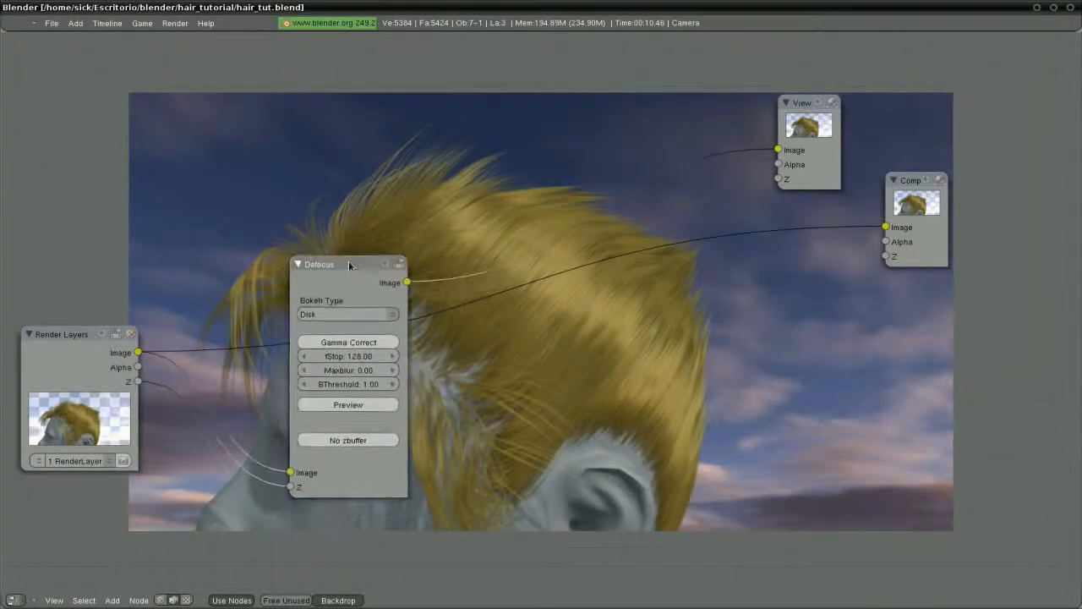
pyautogui.click(355, 372)
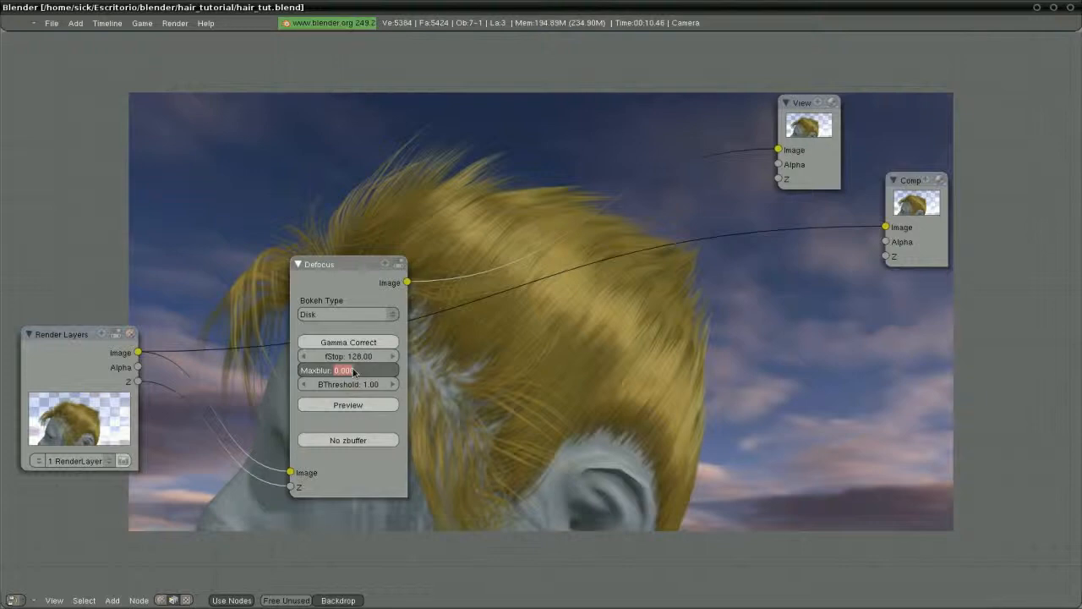
pyautogui.write('2')
pyautogui.press('Return')
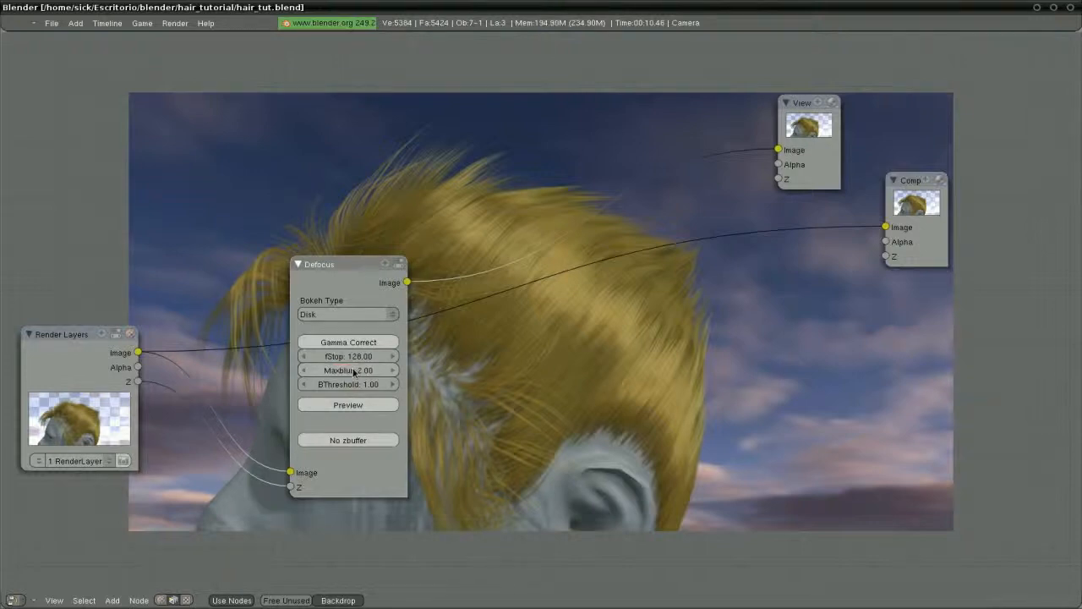
pyautogui.moveTo(345, 285)
pyautogui.mouseDown()
pyautogui.moveTo(458, 317)
pyautogui.moveTo(335, 300)
pyautogui.mouseUp()
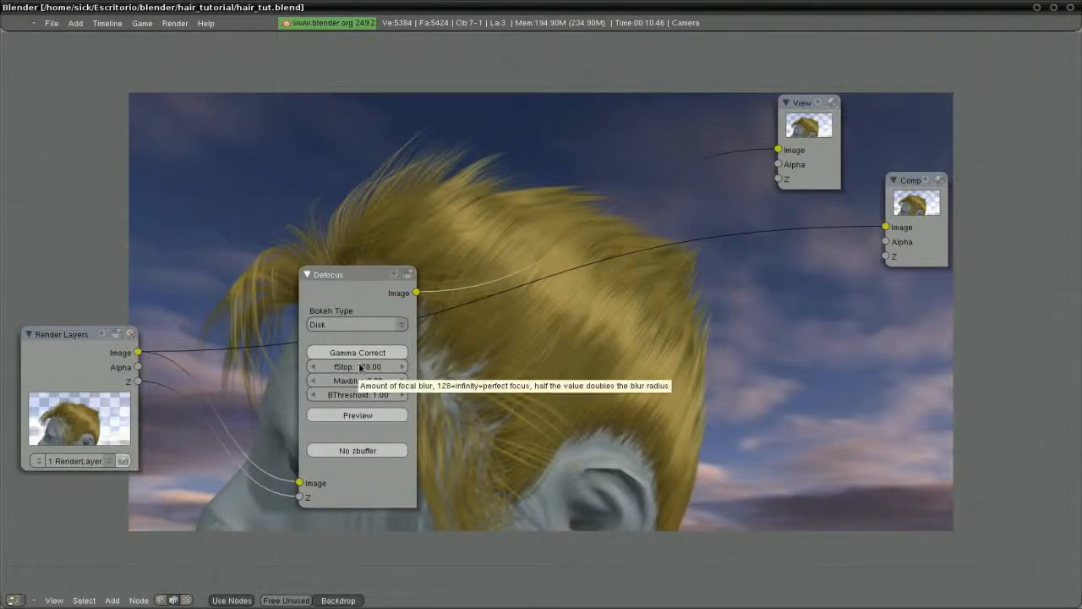
pyautogui.click(365, 372)
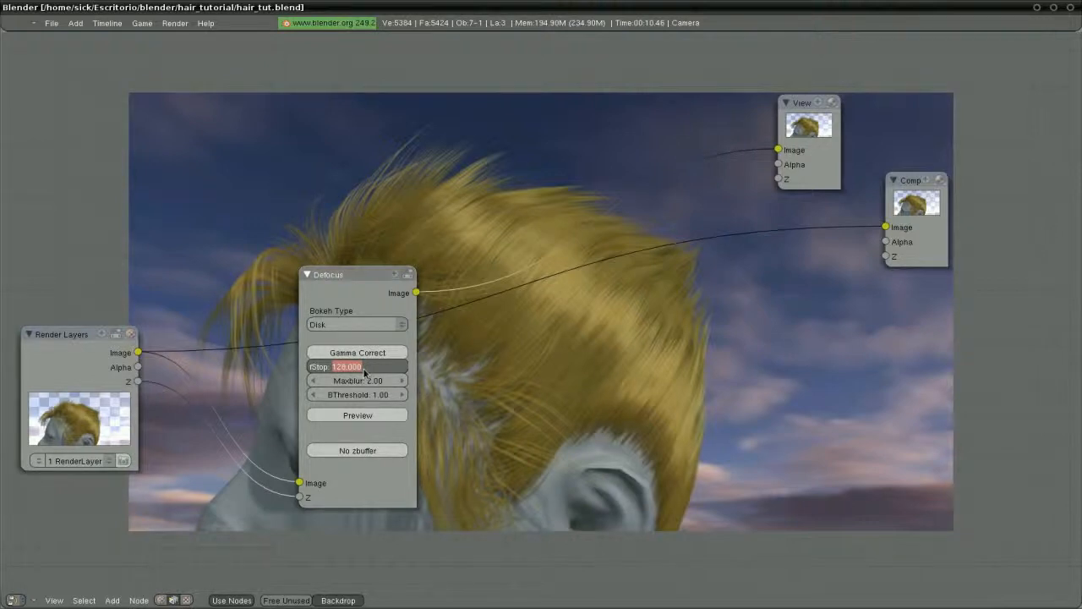
pyautogui.write('5')
pyautogui.press('Return')
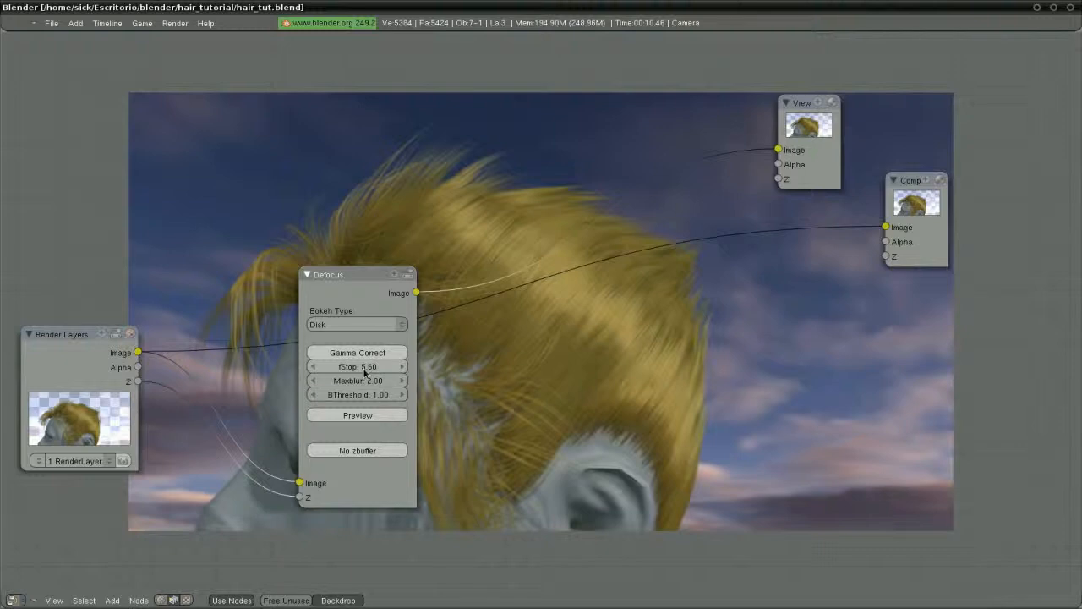
# Raise Maxblur to 20 and move the Defocus node aside to reveal the backdrop
pyautogui.moveTo(355, 302); pyautogui.dragTo(324, 339)
pyautogui.click(324, 418)
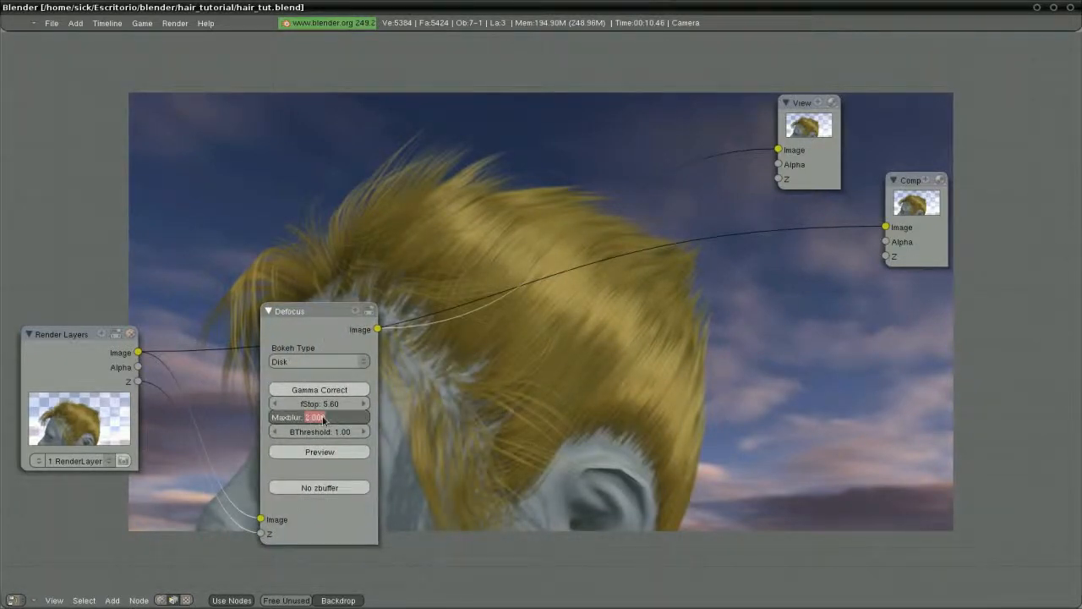
pyautogui.write('20')
pyautogui.press('Return')
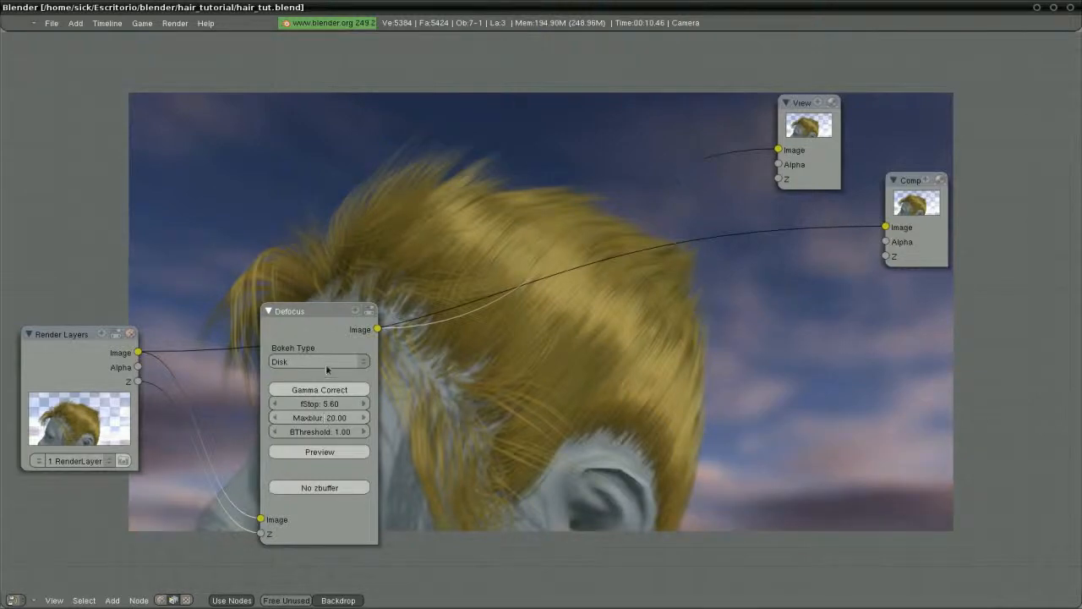
pyautogui.moveTo(298, 342); pyautogui.dragTo(176, 100)
# Link the Defocus Image output to the Composite input, with the Viewer collapsed at the top
pyautogui.moveTo(83, 357); pyautogui.dragTo(39, 403)
pyautogui.click(785, 102)
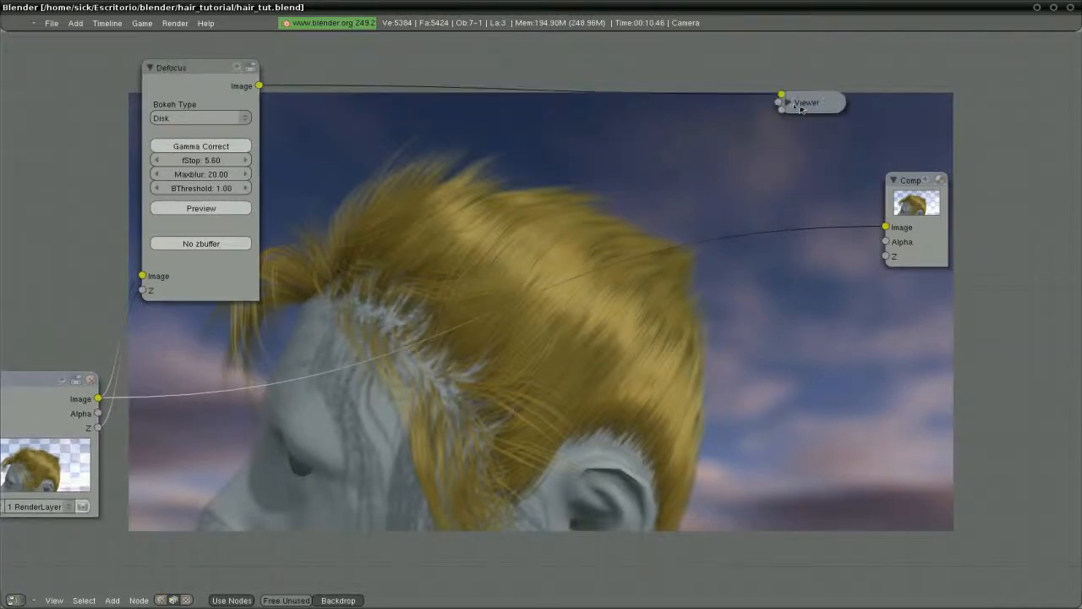
pyautogui.moveTo(789, 105); pyautogui.dragTo(714, 54)
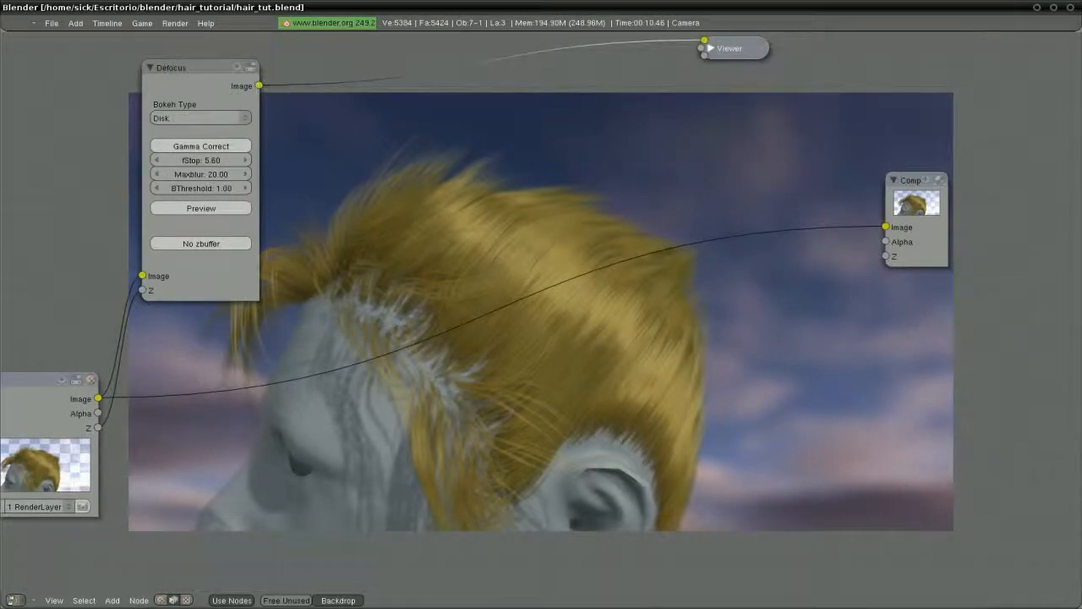
pyautogui.moveTo(258, 85); pyautogui.dragTo(885, 227)
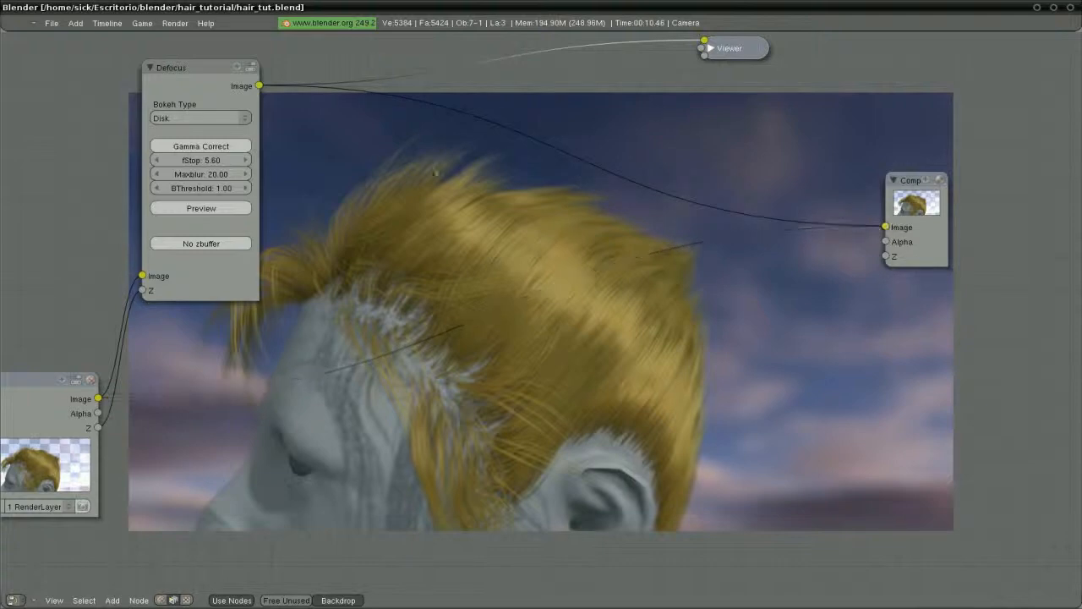
pyautogui.moveTo(909, 185); pyautogui.dragTo(996, 56)
pyautogui.moveTo(188, 82); pyautogui.dragTo(125, 83)
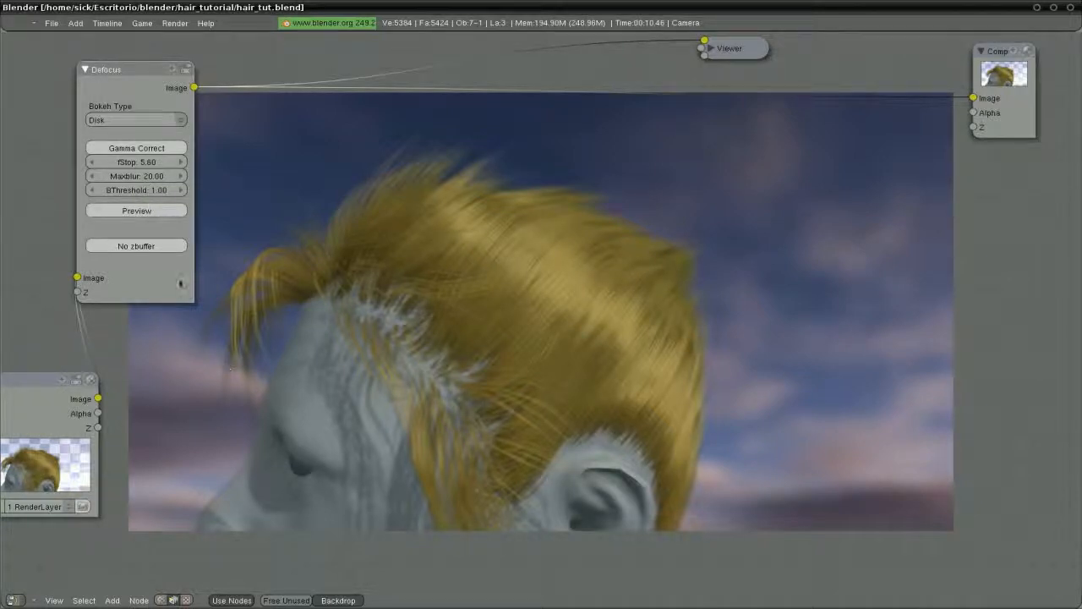
# Try Defocus BThreshold values of 10 and then 5
pyautogui.click(134, 190)
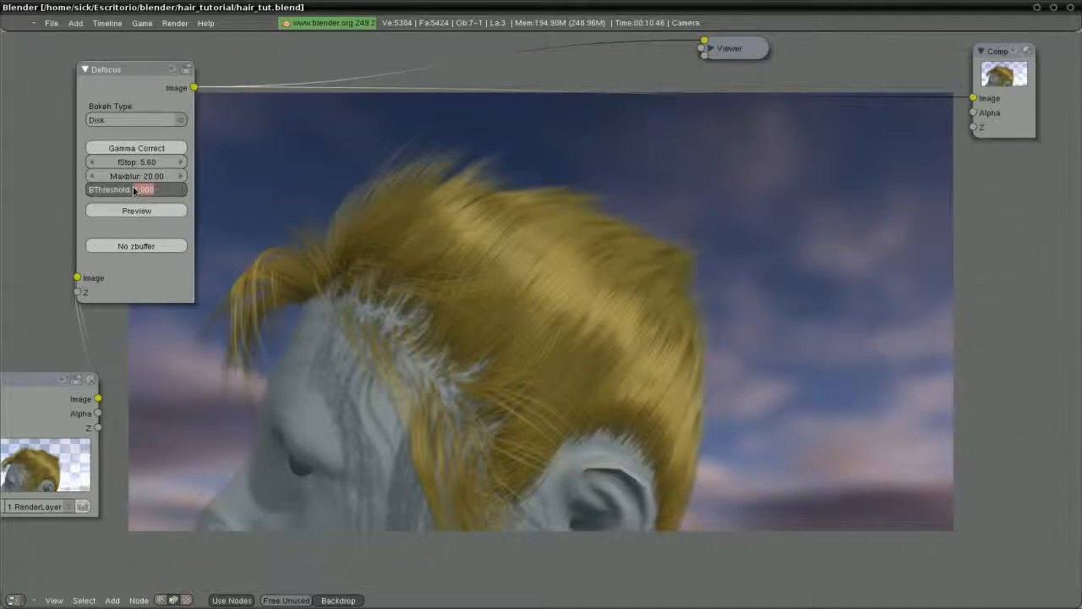
pyautogui.write('10')
pyautogui.press('Return')
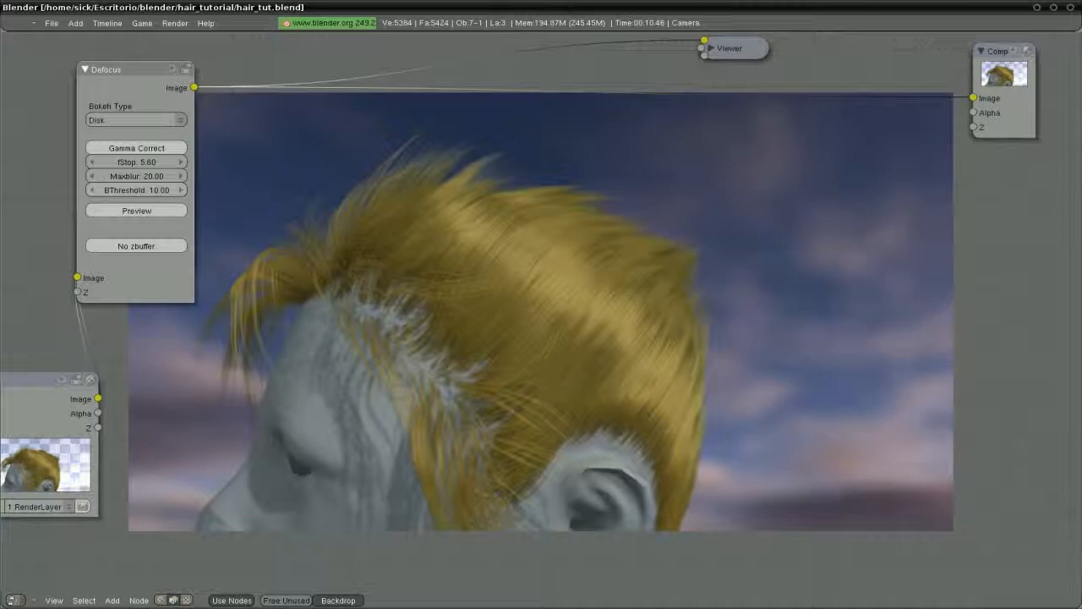
pyautogui.click(142, 191)
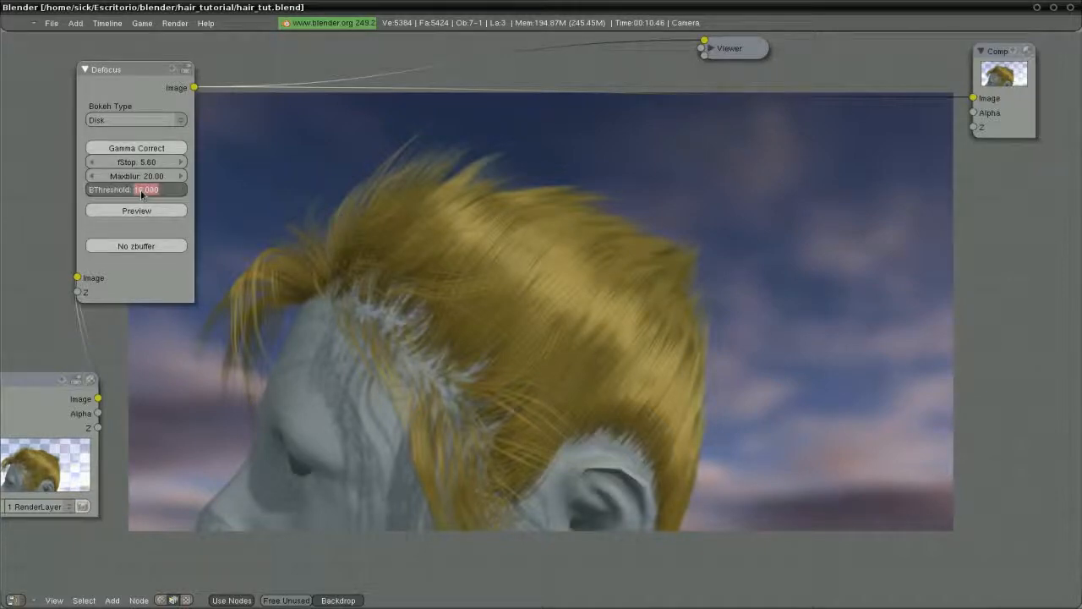
pyautogui.write('5')
pyautogui.press('Return')
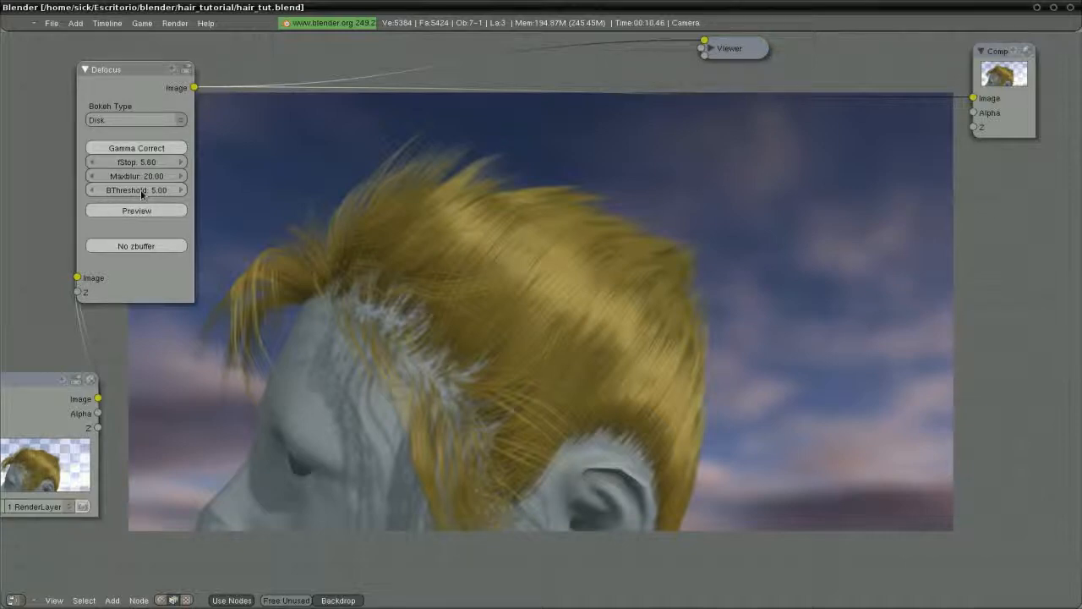
# Try Maxblur 15, settle on Maxblur 10, and return BThreshold to 1
pyautogui.click(145, 177)
pyautogui.write('15')
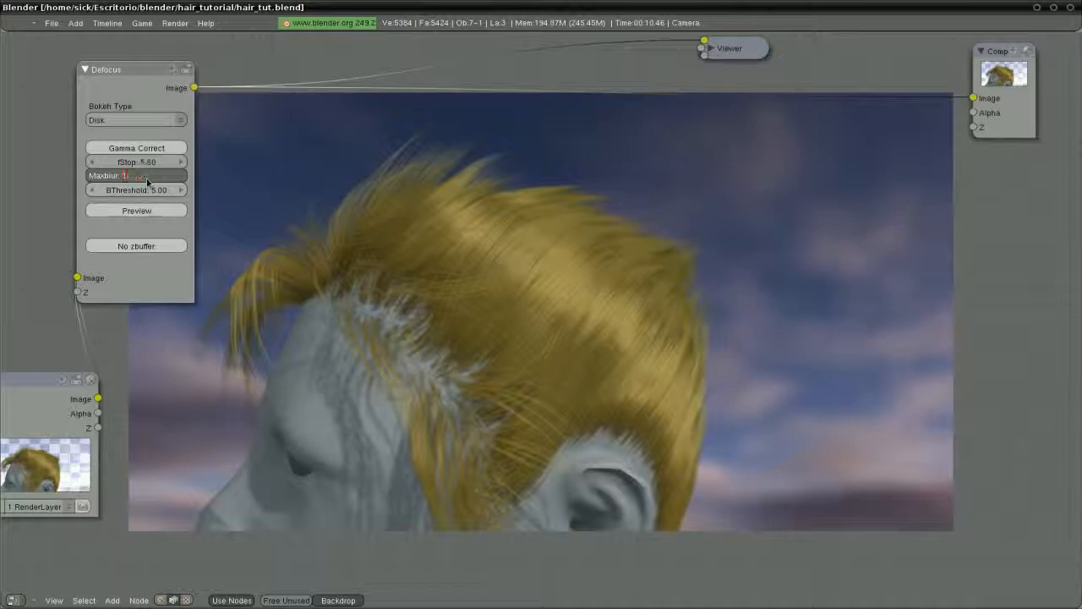
pyautogui.press('Return')
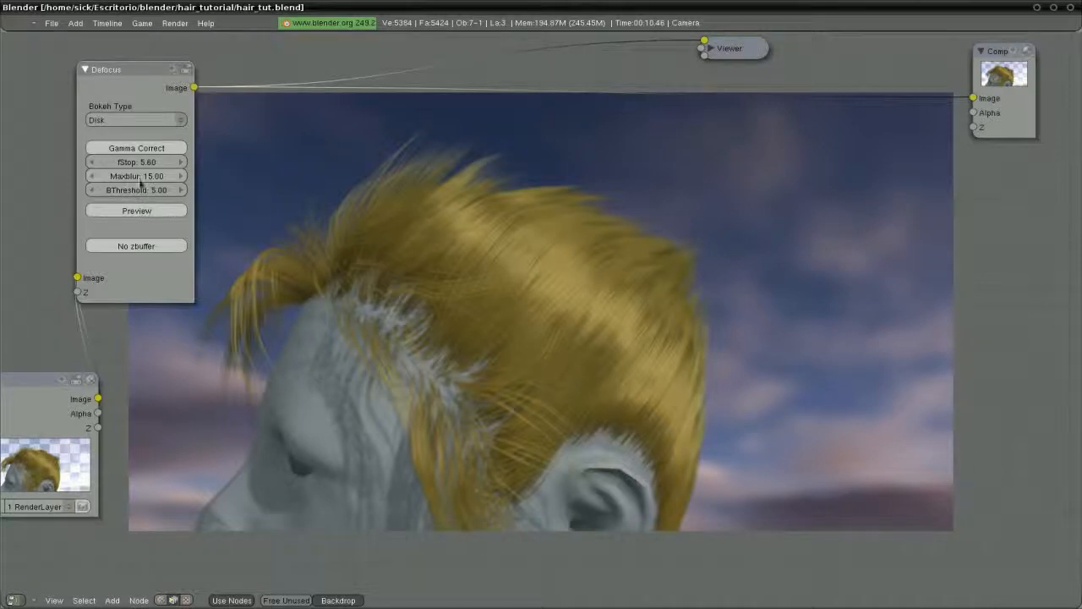
pyautogui.click(142, 178)
pyautogui.write('10')
pyautogui.press('Return')
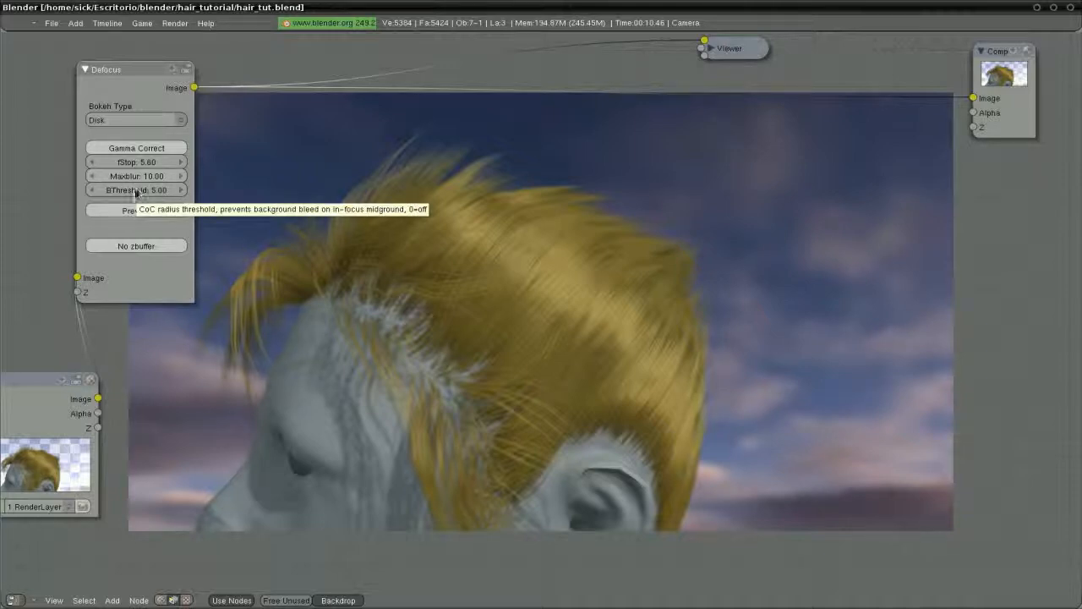
pyautogui.click(144, 191)
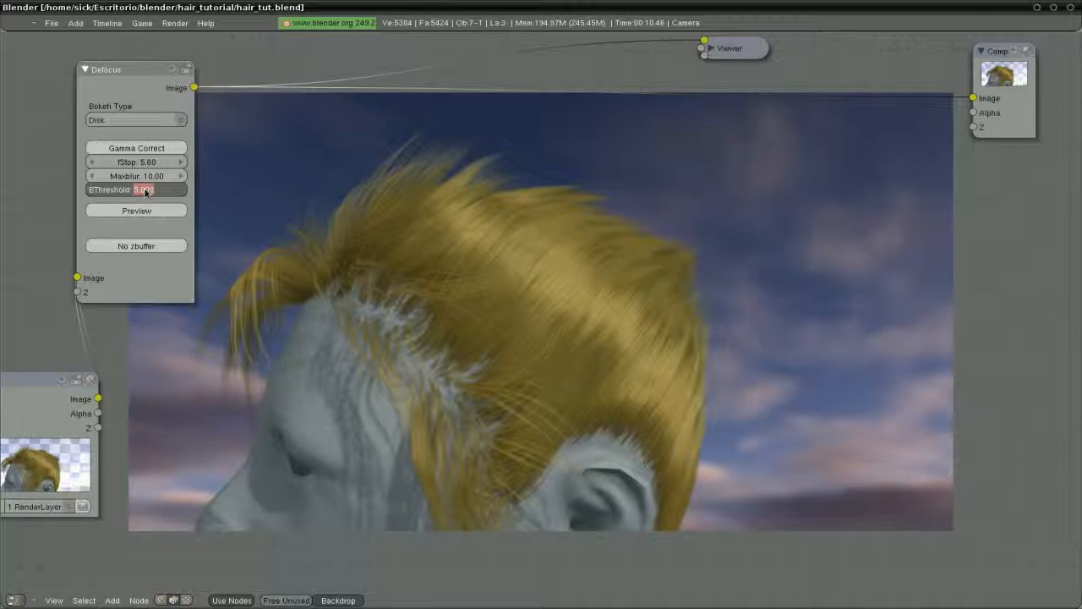
pyautogui.write('1')
pyautogui.press('Return')
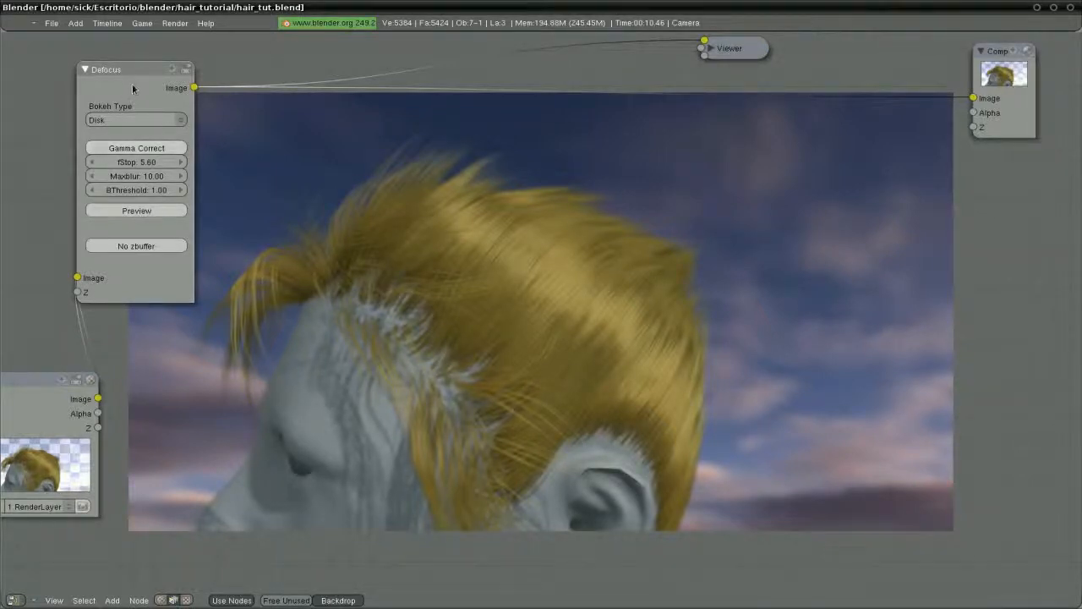
# Collapse Defocus and add a Glare node after it, switching its type to Fog Glow
pyautogui.moveTo(131, 88); pyautogui.dragTo(175, 242)
pyautogui.click(206, 287)
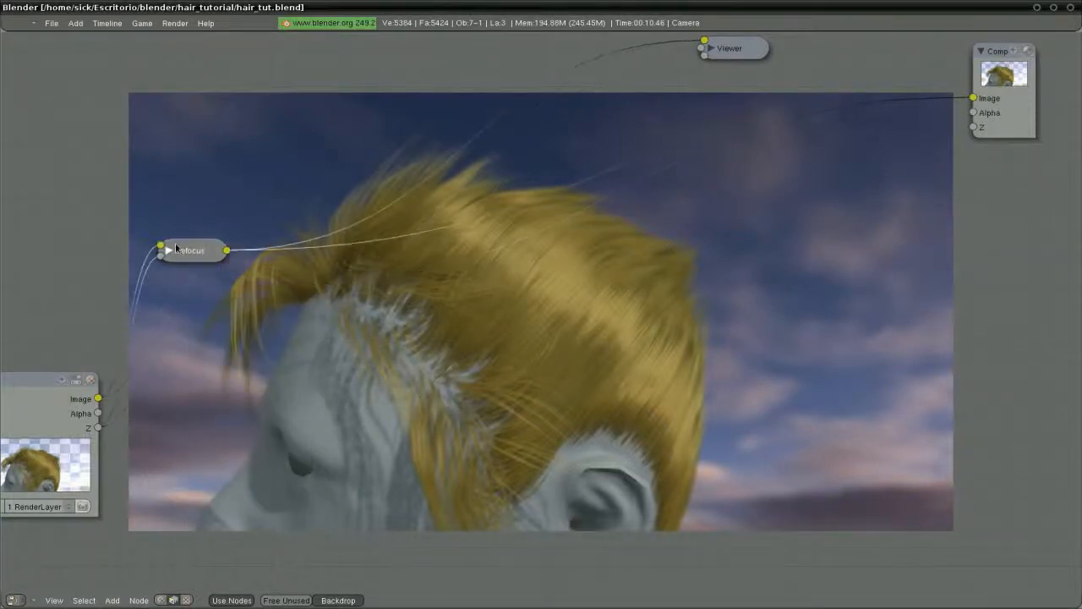
pyautogui.press('space')
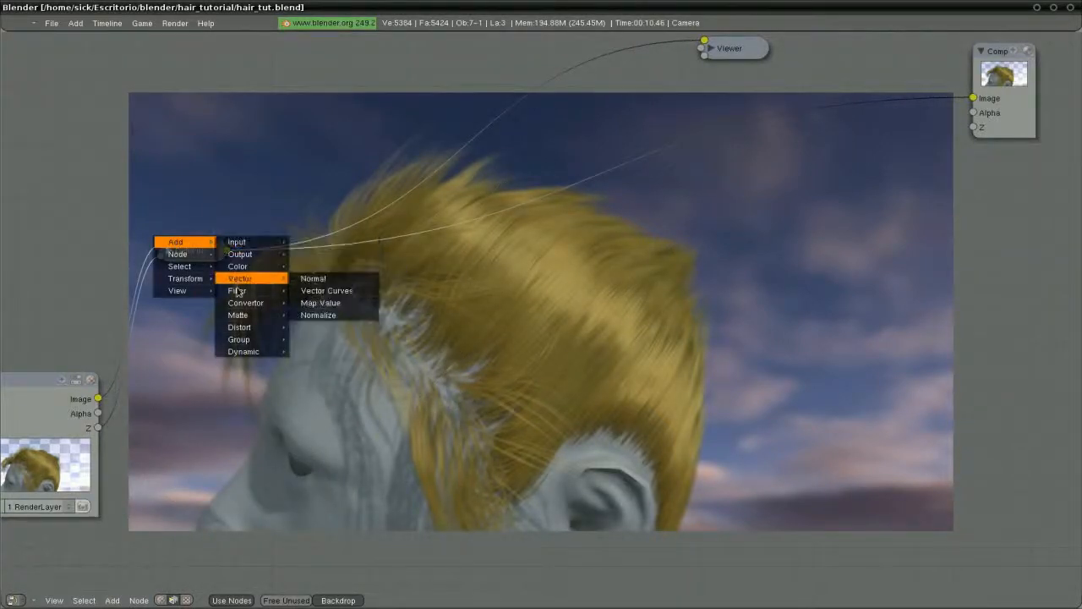
pyautogui.moveTo(240, 290)
pyautogui.click(324, 378)
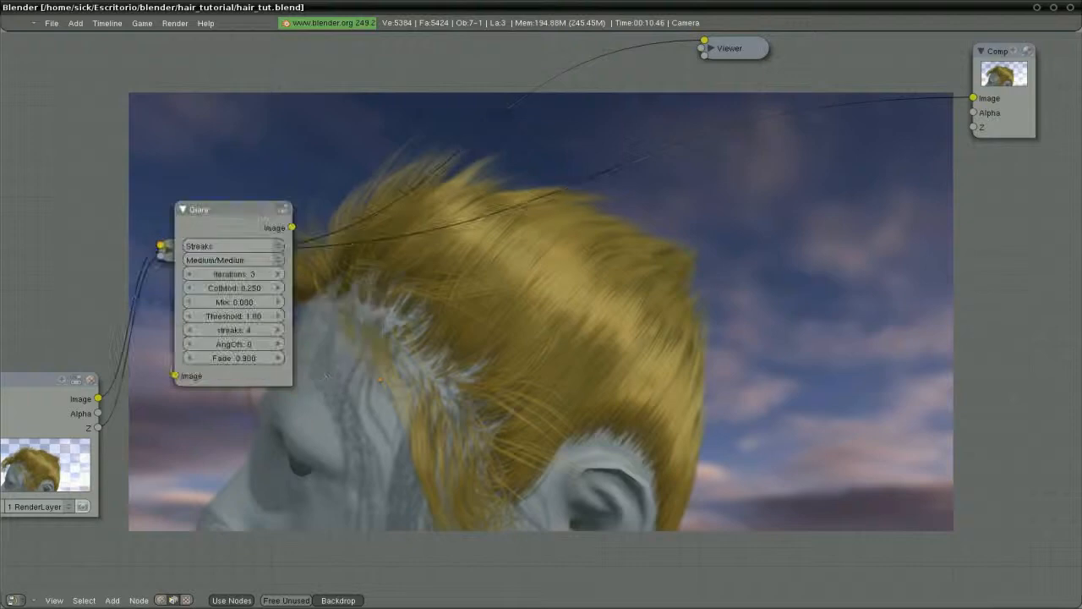
pyautogui.moveTo(220, 222)
pyautogui.mouseDown()
pyautogui.moveTo(456, 209)
pyautogui.moveTo(423, 153)
pyautogui.moveTo(440, 89)
pyautogui.moveTo(428, 88)
pyautogui.mouseUp()
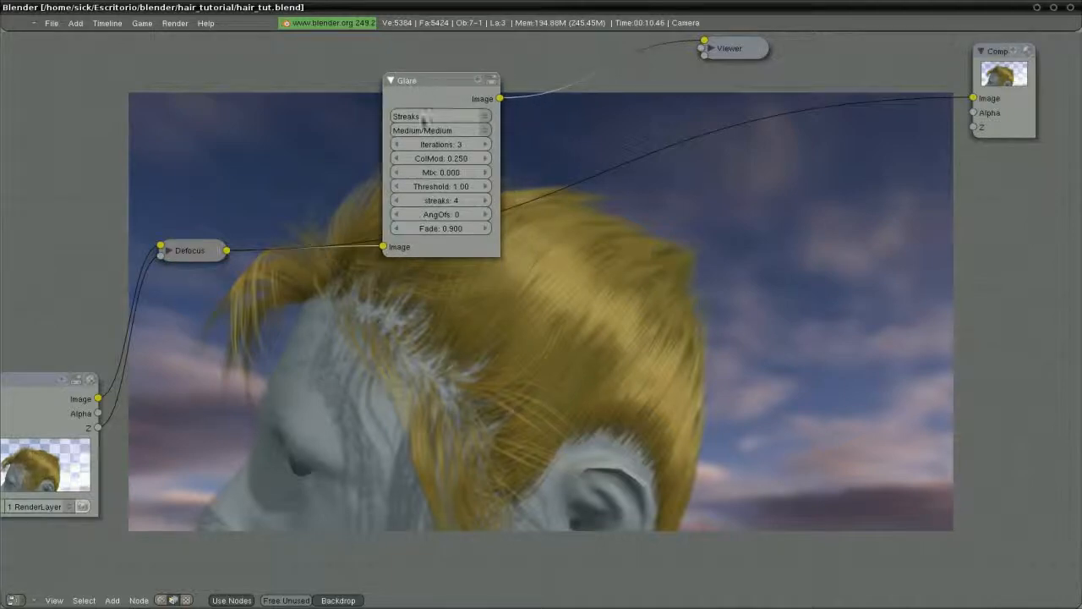
pyautogui.click(423, 116)
pyautogui.click(423, 73)
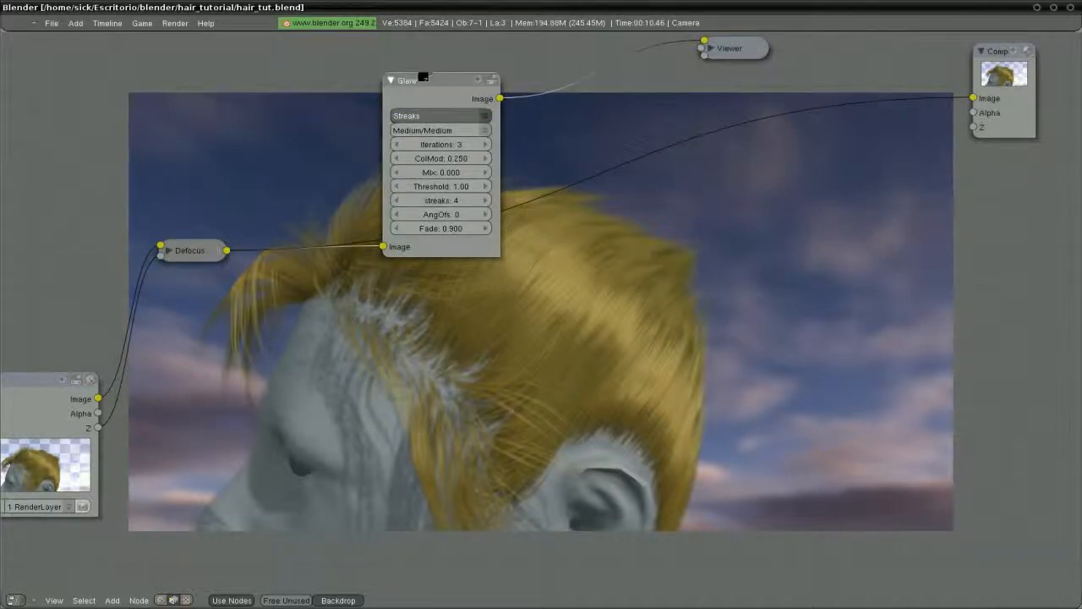
# Try Glare Threshold values of 0.02, 0.20 and 0.05
pyautogui.moveTo(421, 87); pyautogui.dragTo(383, 60)
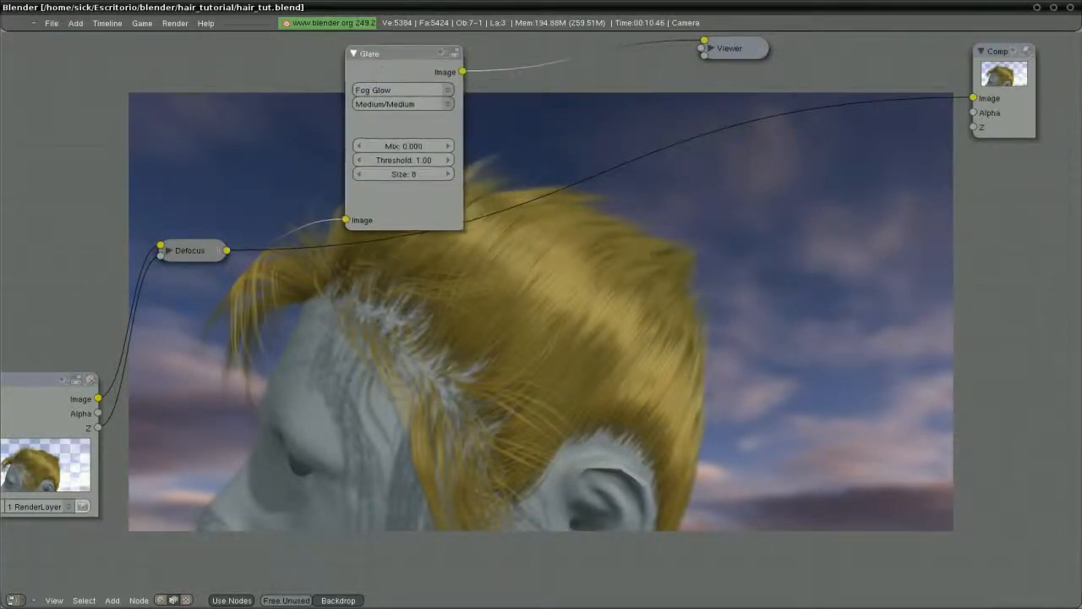
pyautogui.click(410, 166)
pyautogui.press('BackSpace')
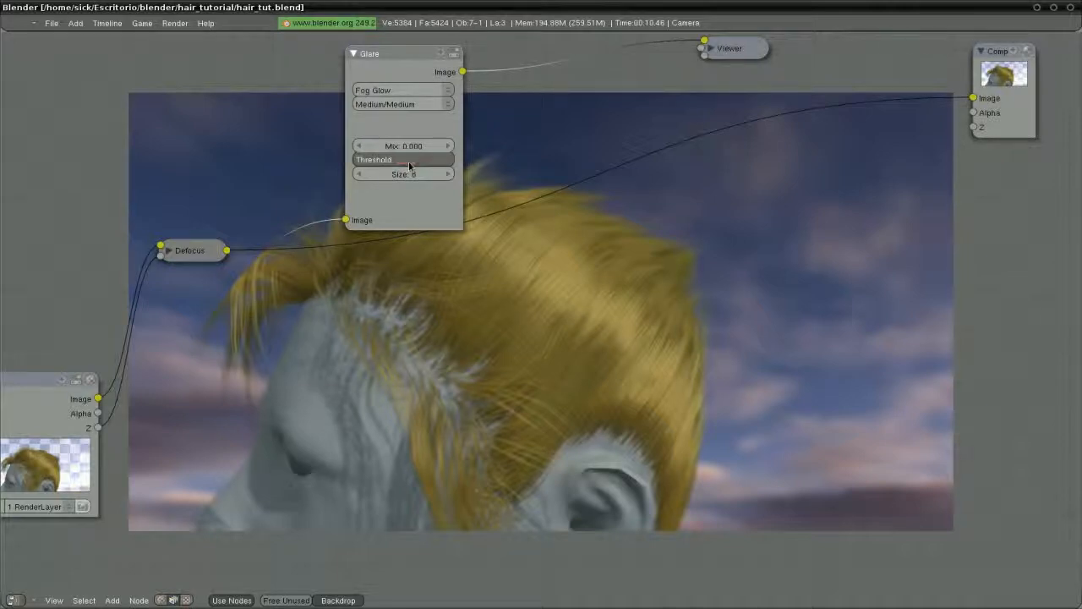
pyautogui.write('.02')
pyautogui.press('Return')
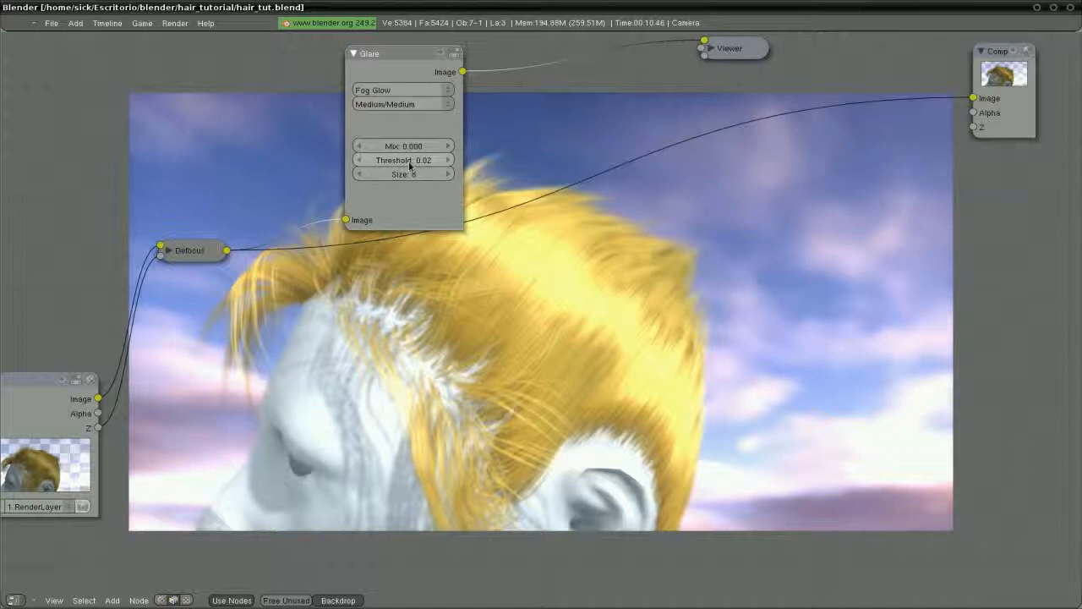
pyautogui.click(410, 167)
pyautogui.write('.2')
pyautogui.press('Return')
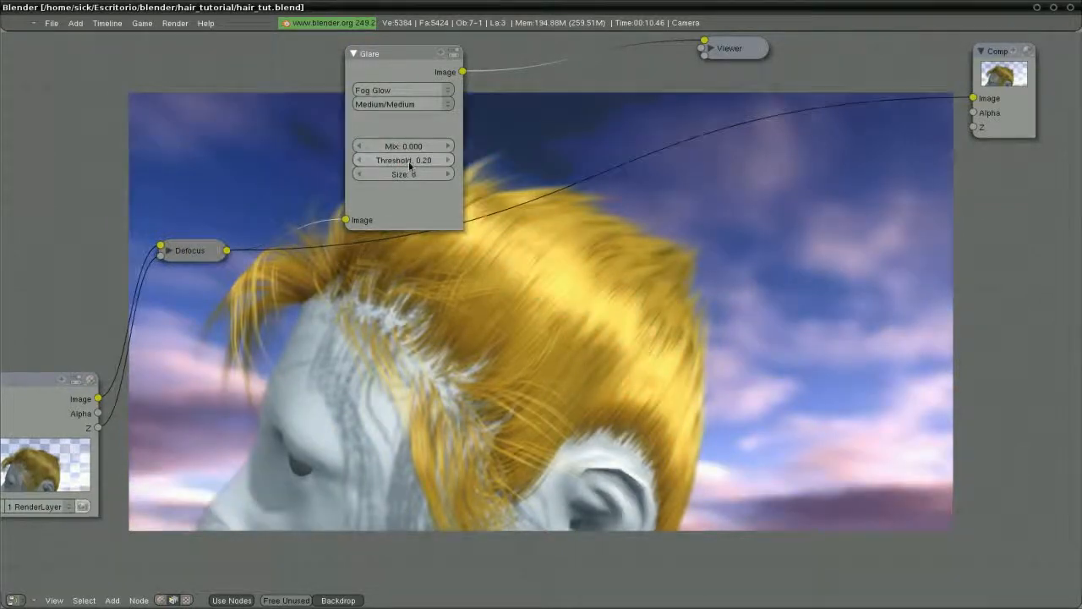
pyautogui.click(410, 165)
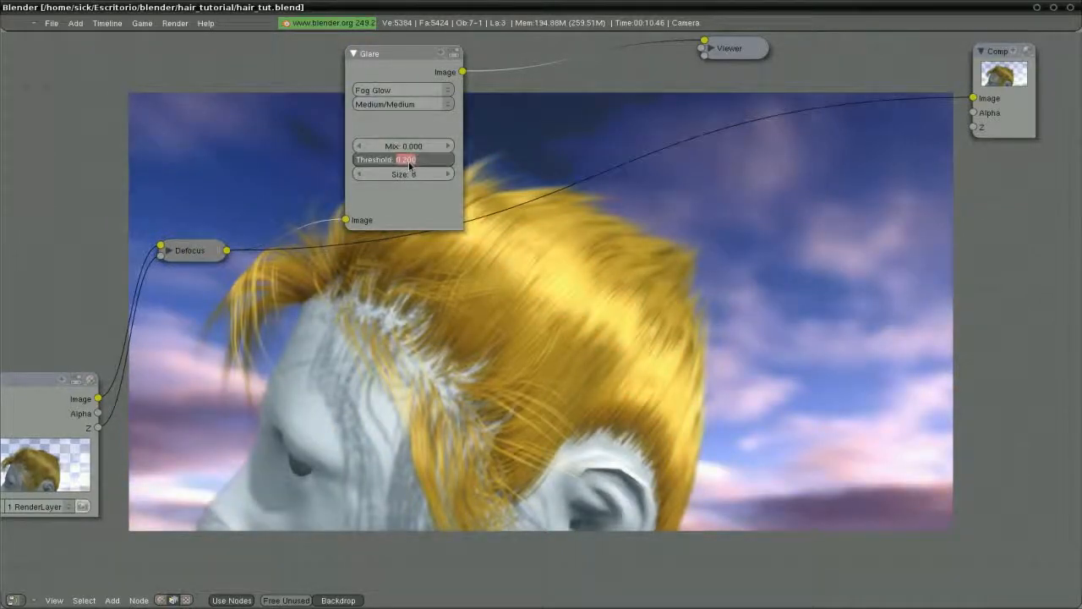
pyautogui.write('.05')
pyautogui.press('Return')
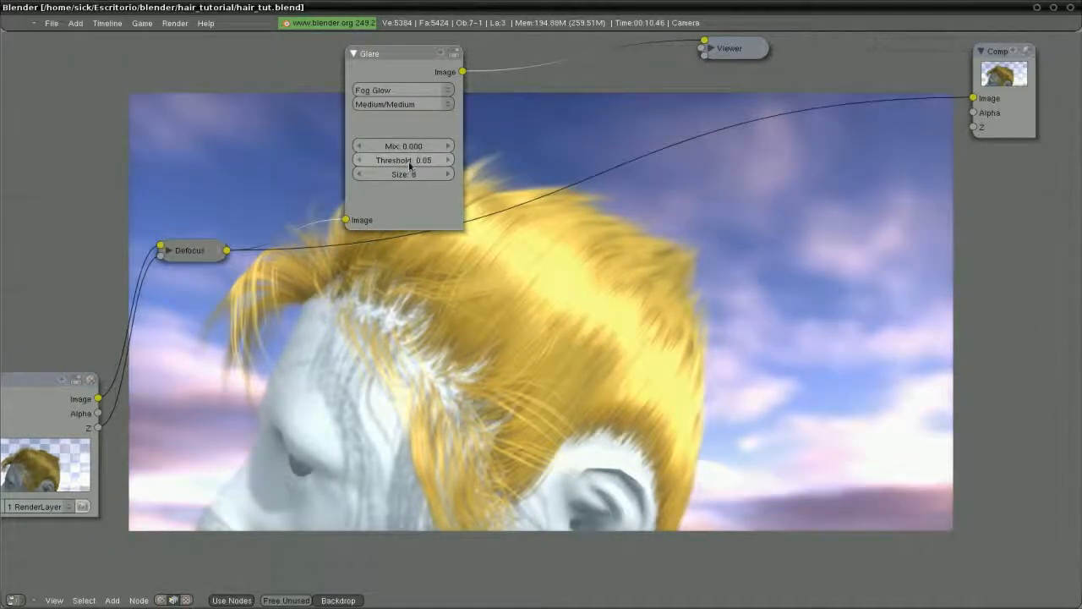
# Set Glare Size to 6 and Threshold to 0.02, shifting the node over the backdrop
pyautogui.click(411, 173)
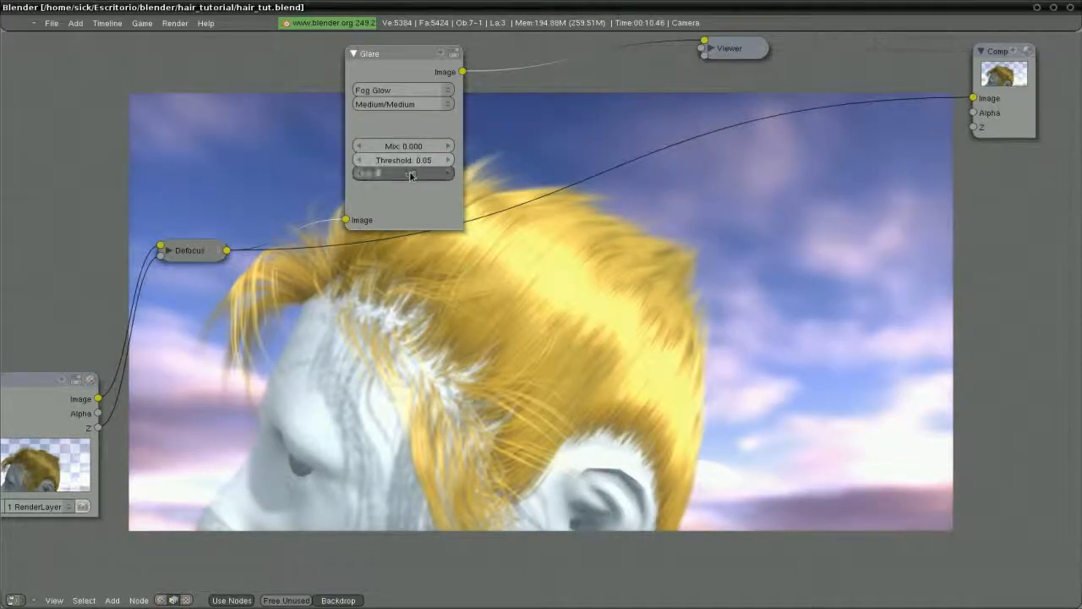
pyautogui.write('6')
pyautogui.press('Return')
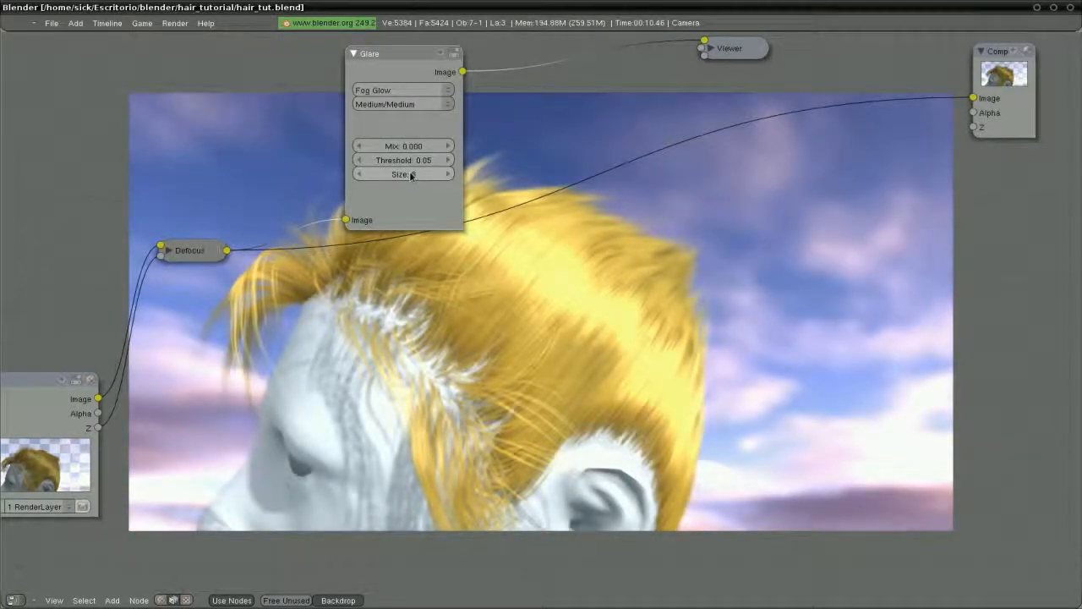
pyautogui.click(411, 161)
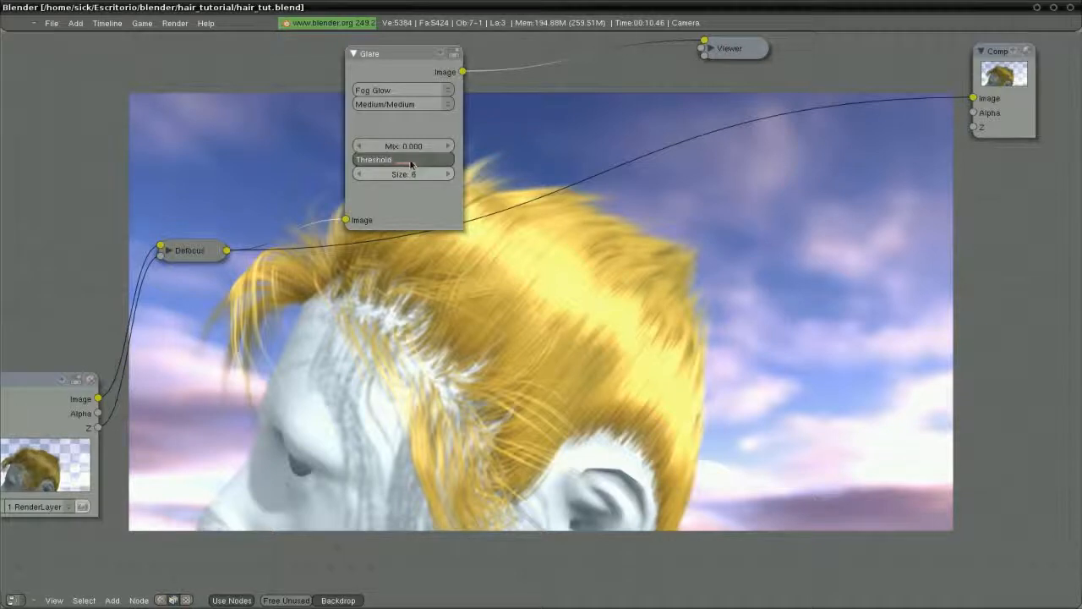
pyautogui.write('0.02')
pyautogui.press('Return')
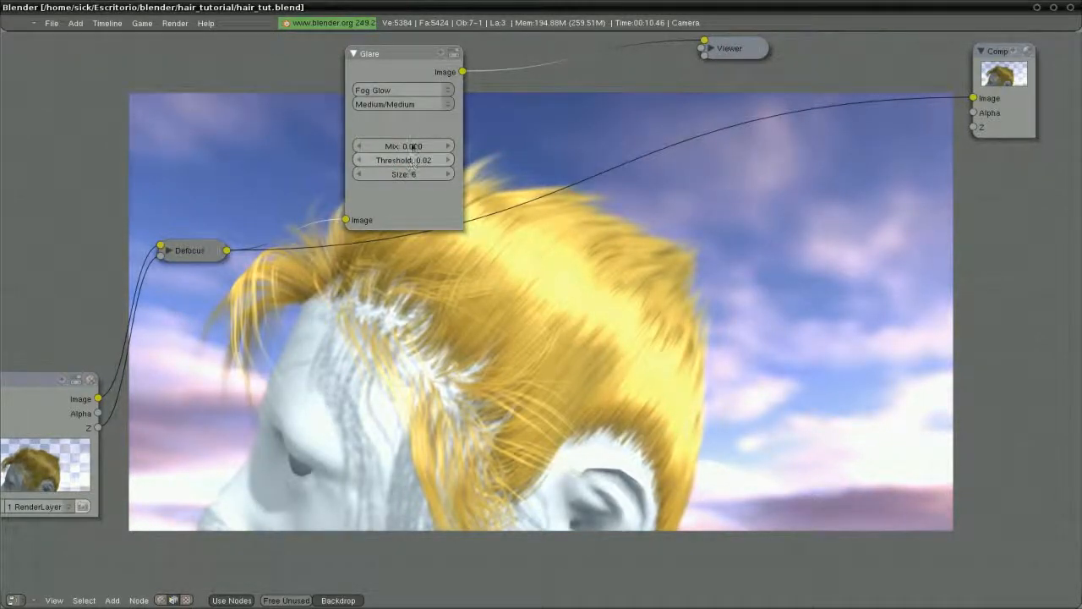
pyautogui.moveTo(394, 72); pyautogui.dragTo(295, 64)
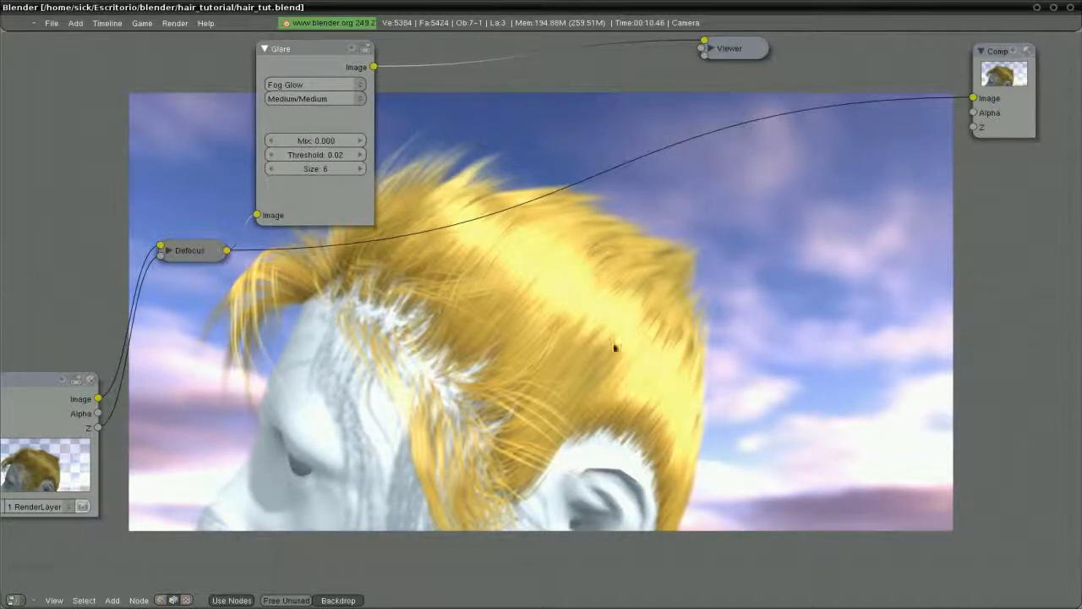
pyautogui.moveTo(357, 297); pyautogui.dragTo(348, 267, button='middle')
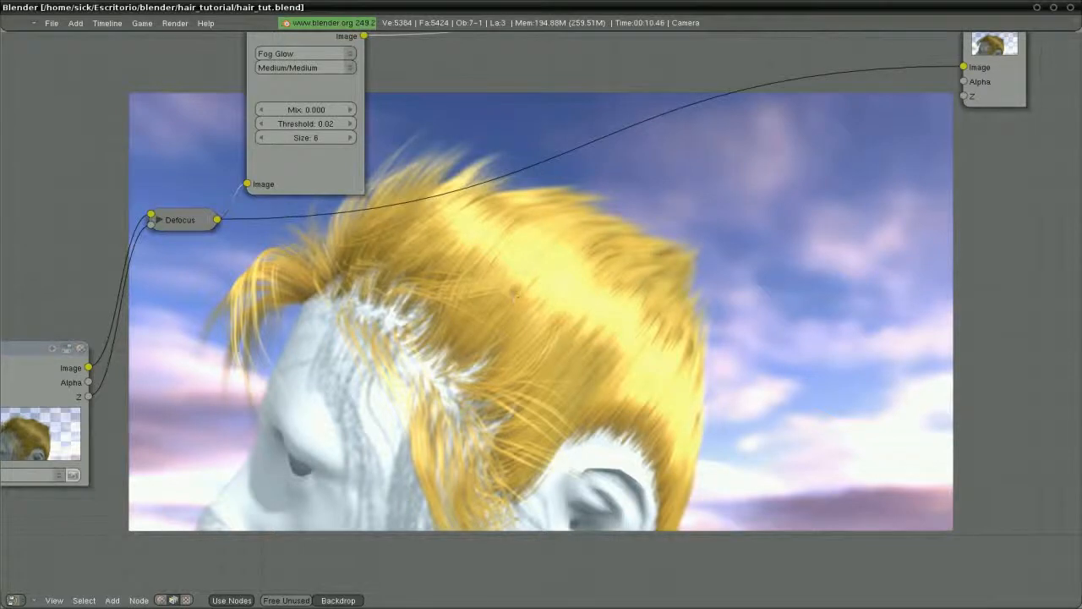
pyautogui.moveTo(516, 287); pyautogui.dragTo(526, 329, button='middle')
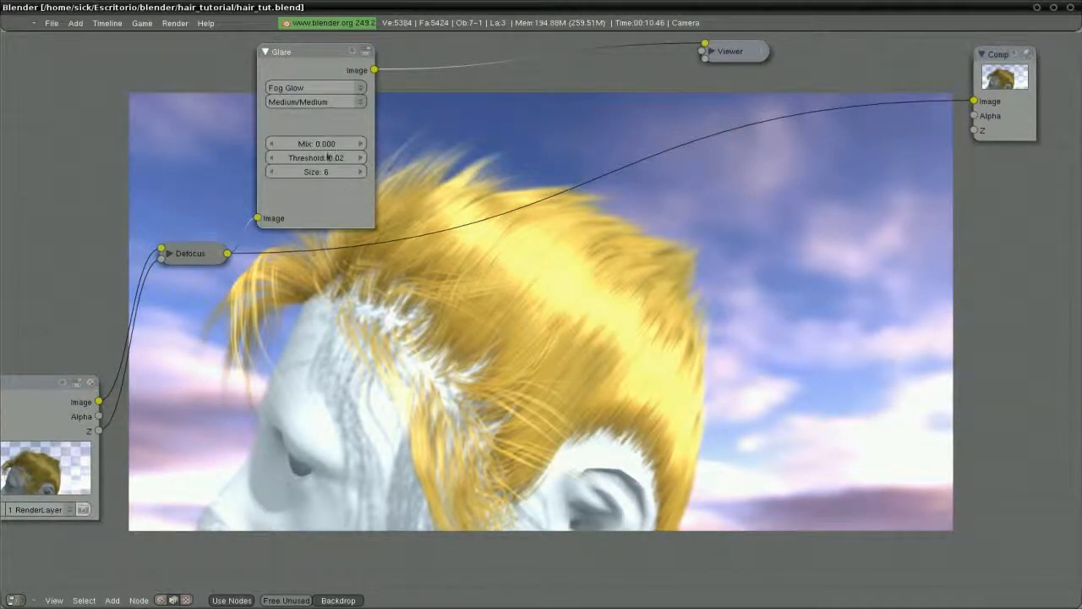
# Finalize Glare Threshold at 0.08 and Size at 8, then collapse the node
pyautogui.click(324, 157)
pyautogui.write('0.08')
pyautogui.press('Return')
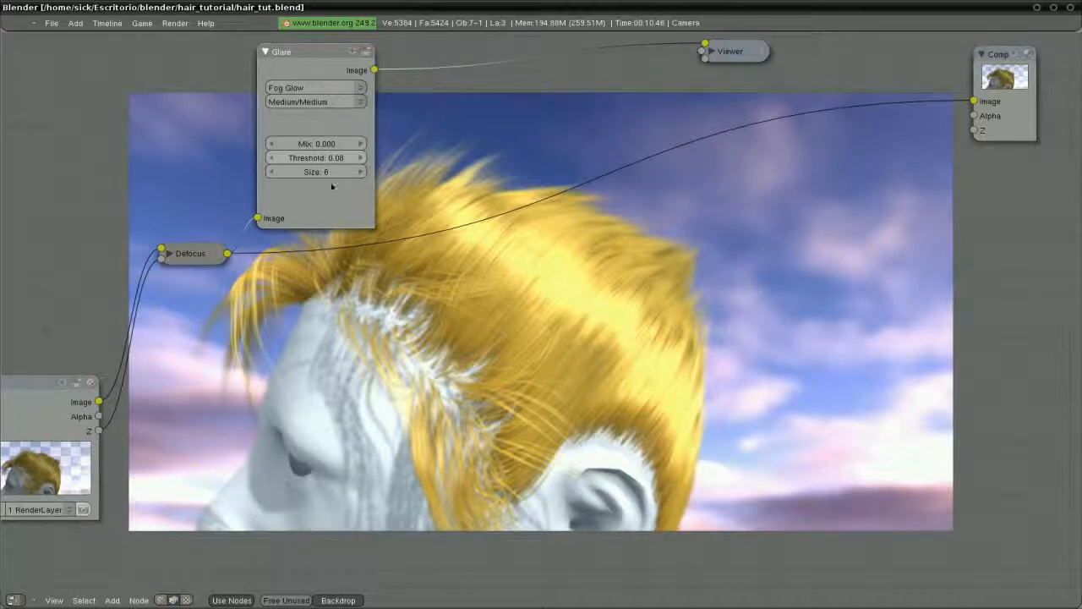
pyautogui.click(310, 172)
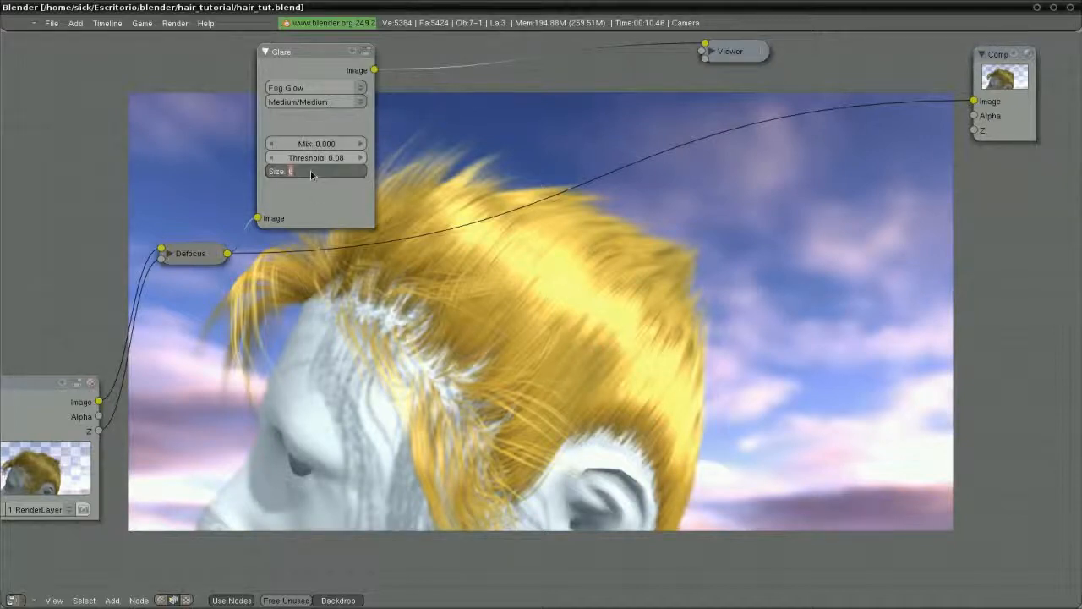
pyautogui.write('8')
pyautogui.press('Return')
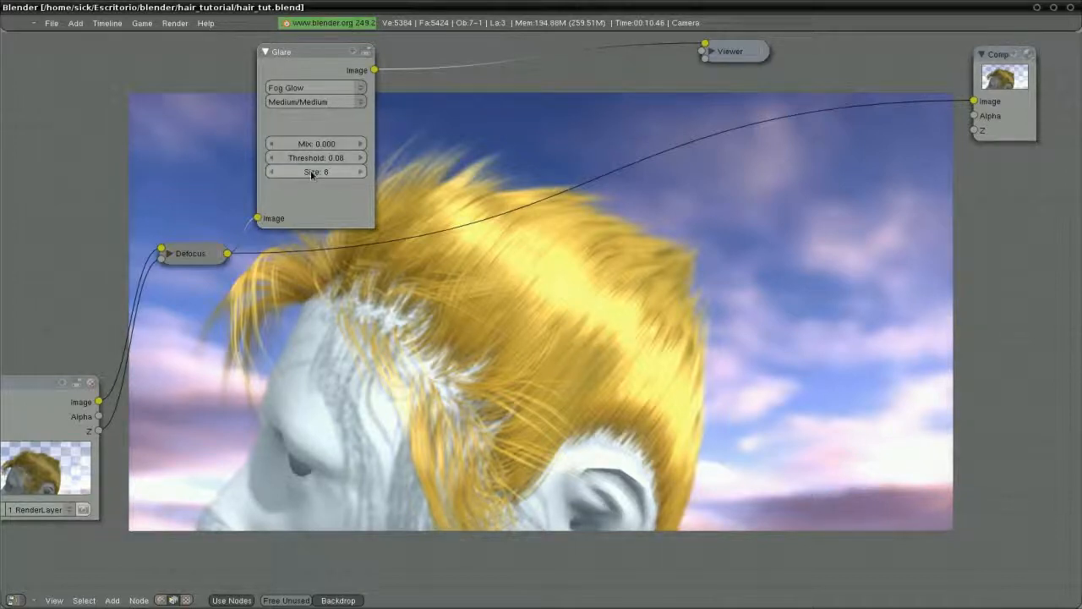
pyautogui.moveTo(298, 68)
pyautogui.mouseDown()
pyautogui.moveTo(312, 68)
pyautogui.moveTo(277, 61)
pyautogui.moveTo(291, 65)
pyautogui.mouseUp()
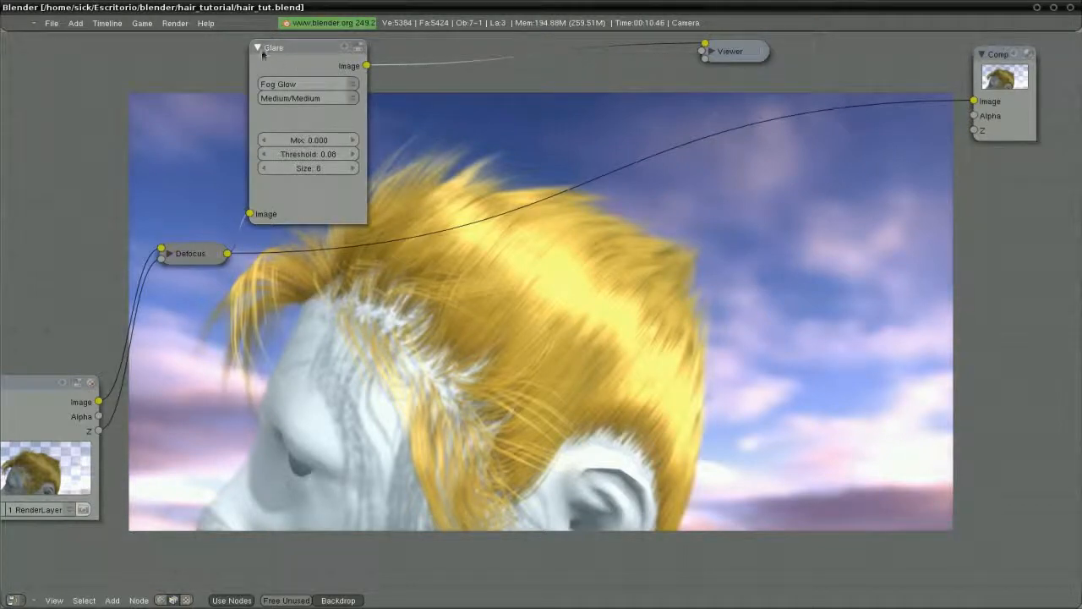
pyautogui.click(257, 47)
pyautogui.moveTo(269, 51); pyautogui.dragTo(383, 88)
# Set spot lamp energies: Lamp.001 to 0.1 and Lamp to 0.5
pyautogui.hotkey('ctrl', 'Up')
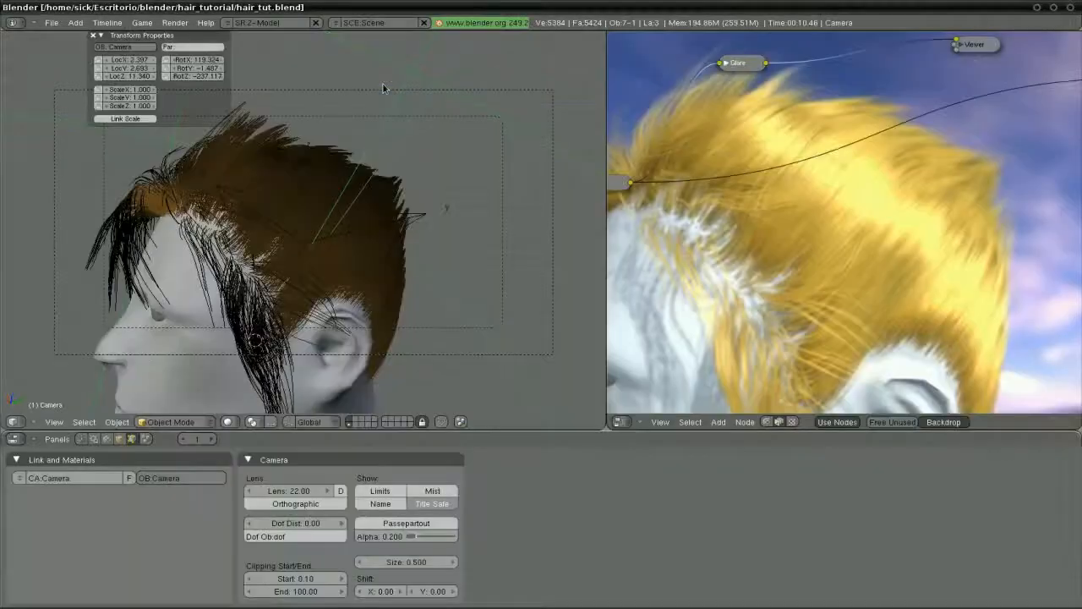
pyautogui.rightClick(404, 93)
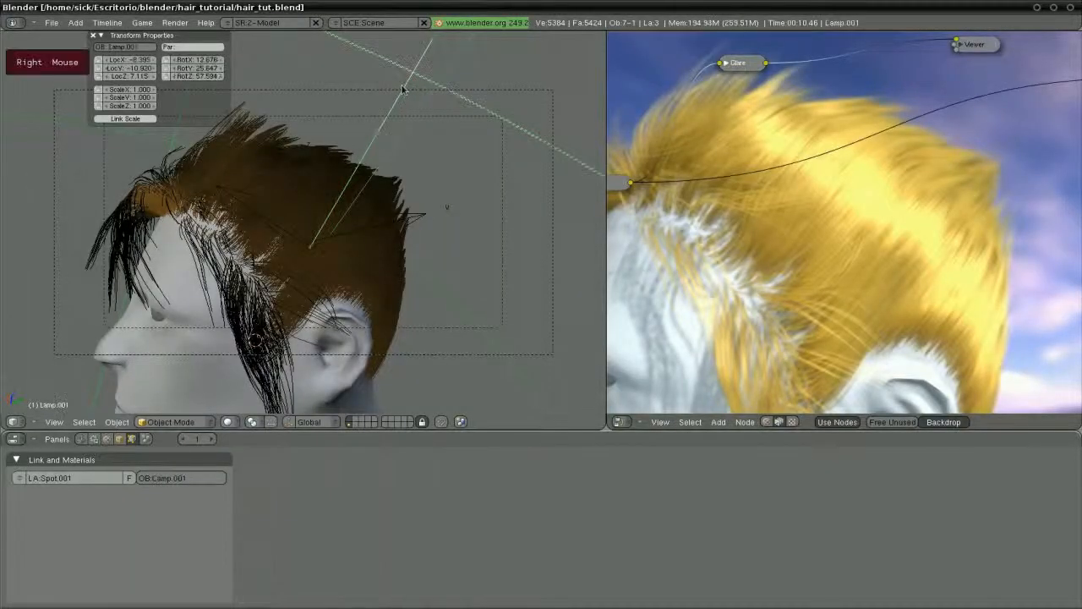
pyautogui.click(108, 439)
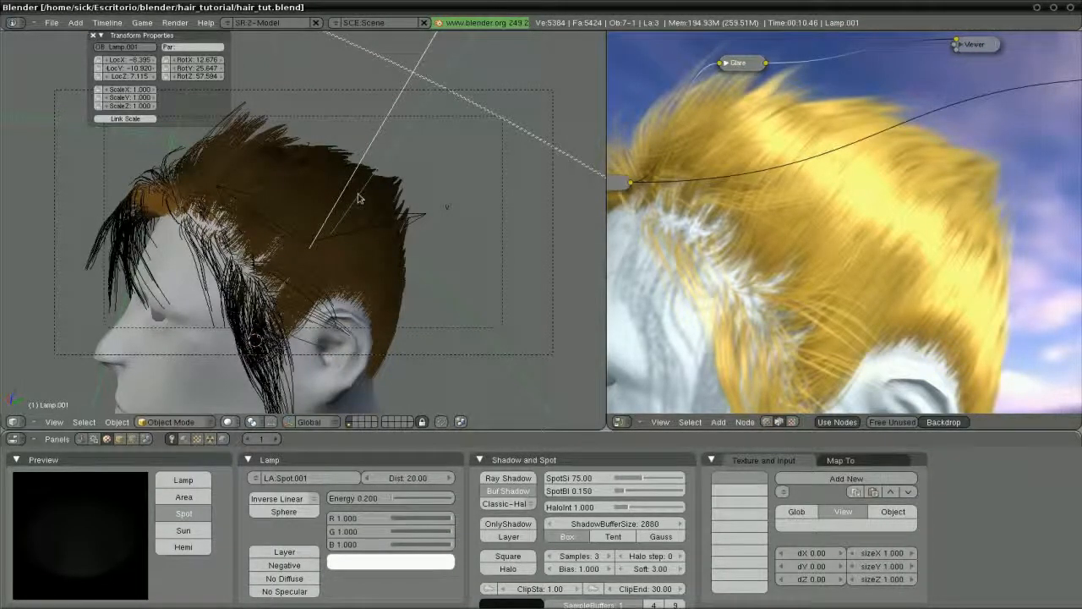
pyautogui.keyDown('shift'); pyautogui.click(361, 503); pyautogui.keyUp('shift')
pyautogui.write('0.1')
pyautogui.press('Return')
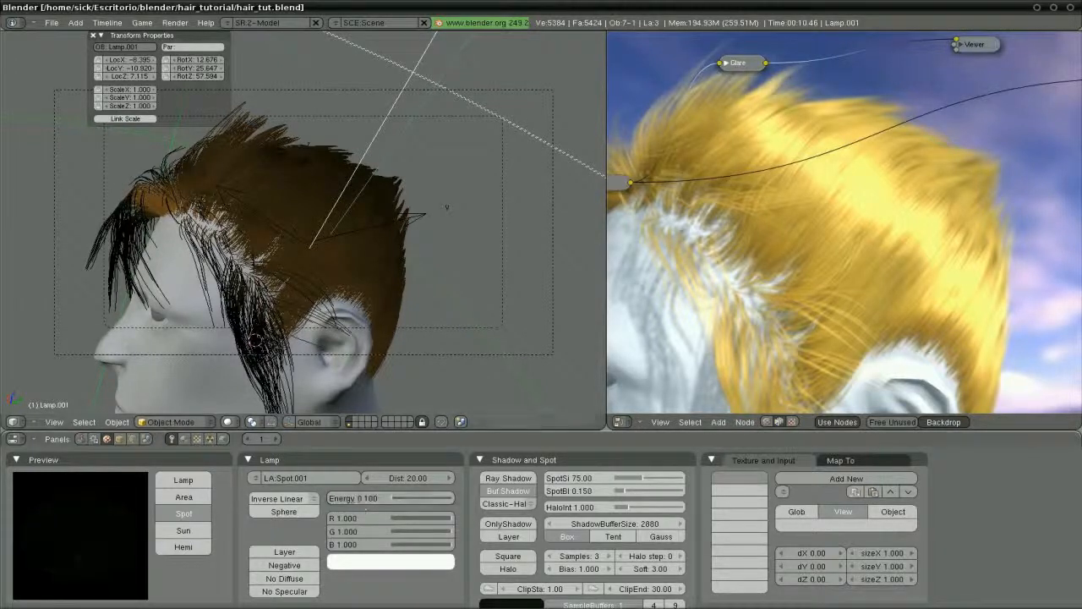
pyautogui.rightClick(414, 135)
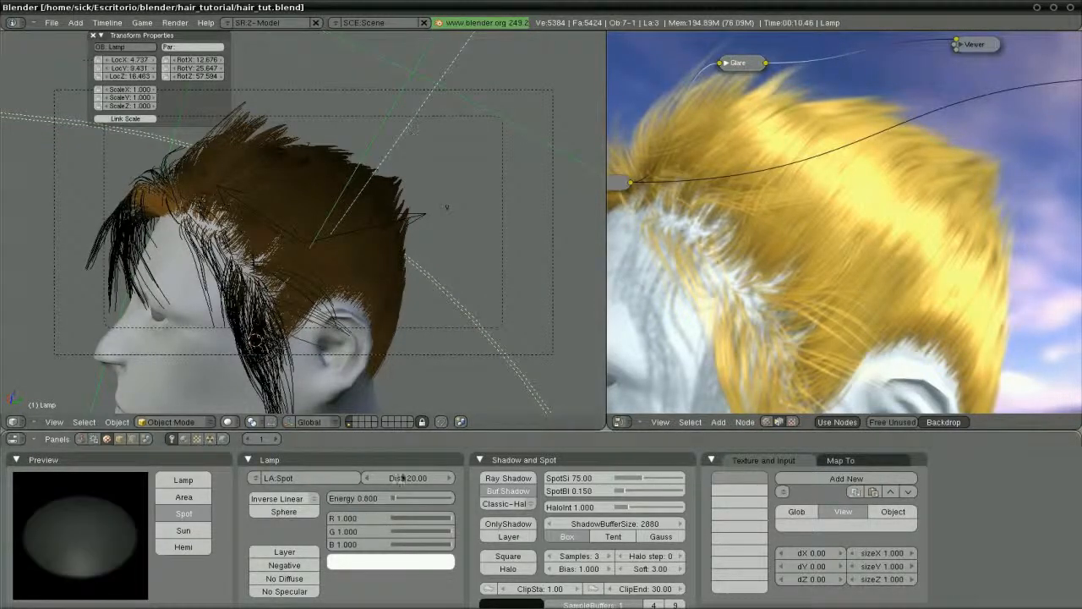
pyautogui.keyDown('shift'); pyautogui.click(359, 499); pyautogui.keyUp('shift')
pyautogui.write('0.5')
pyautogui.press('Return')
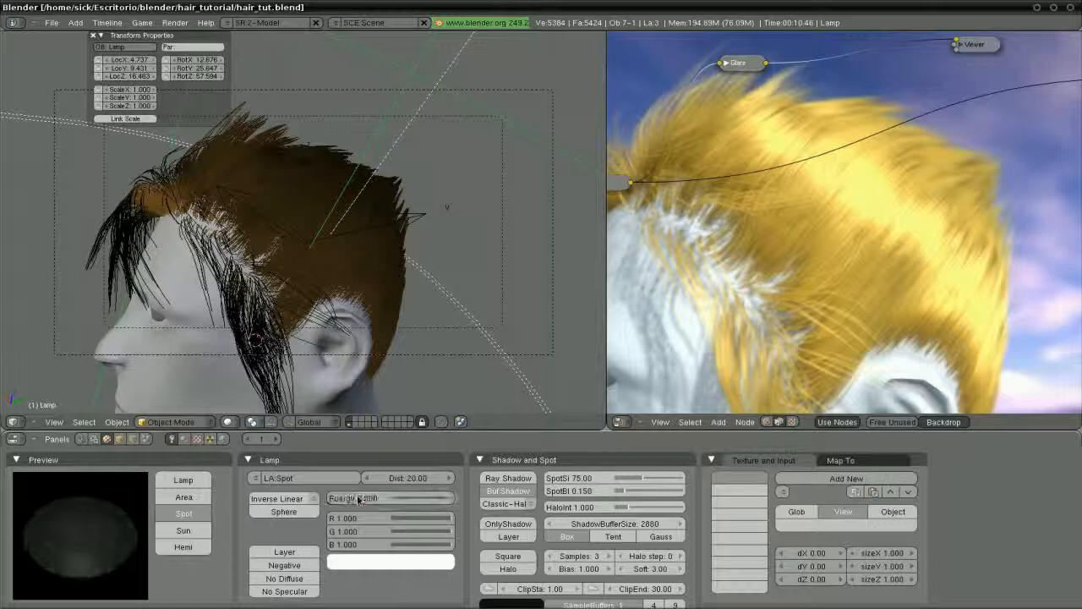
# Set the hemi lamp Lamp.002 energy to 0.3 and render the scene
pyautogui.rightClick(292, 54)
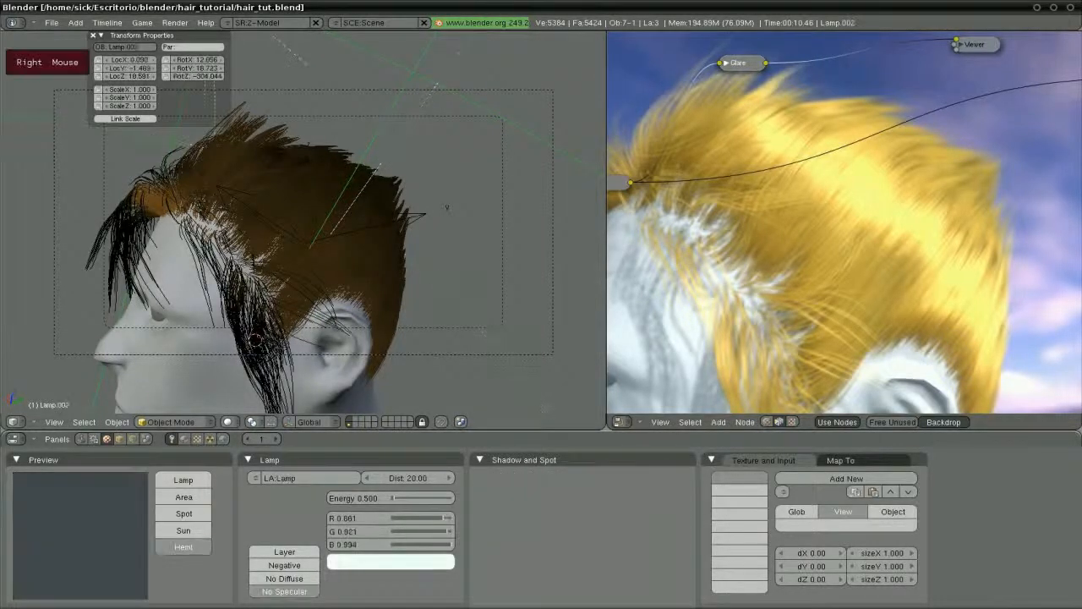
pyautogui.keyDown('shift'); pyautogui.click(363, 499); pyautogui.keyUp('shift')
pyautogui.write('0.3')
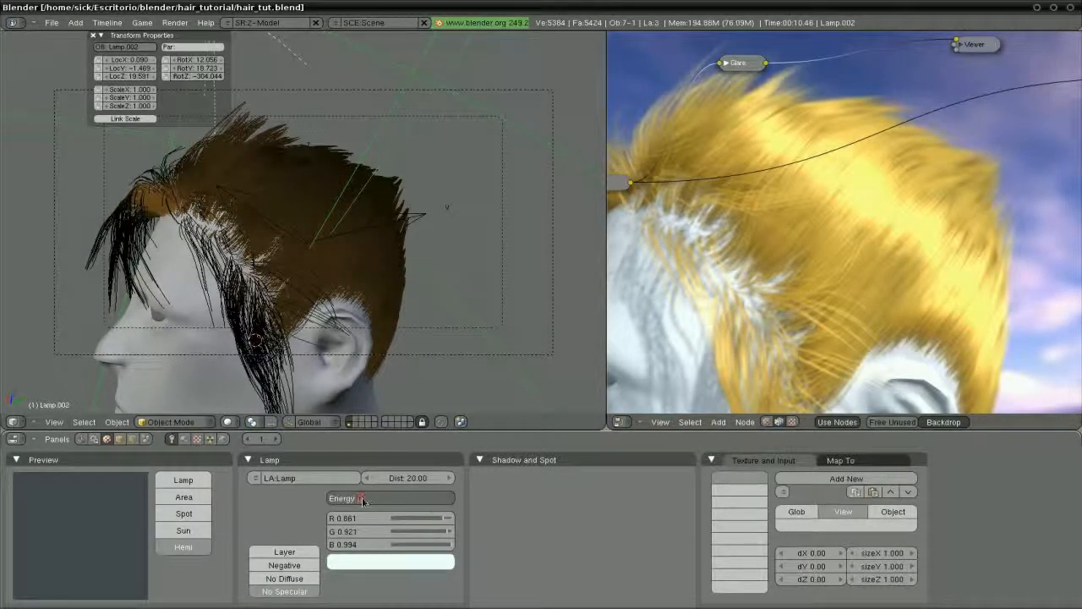
pyautogui.press('Return')
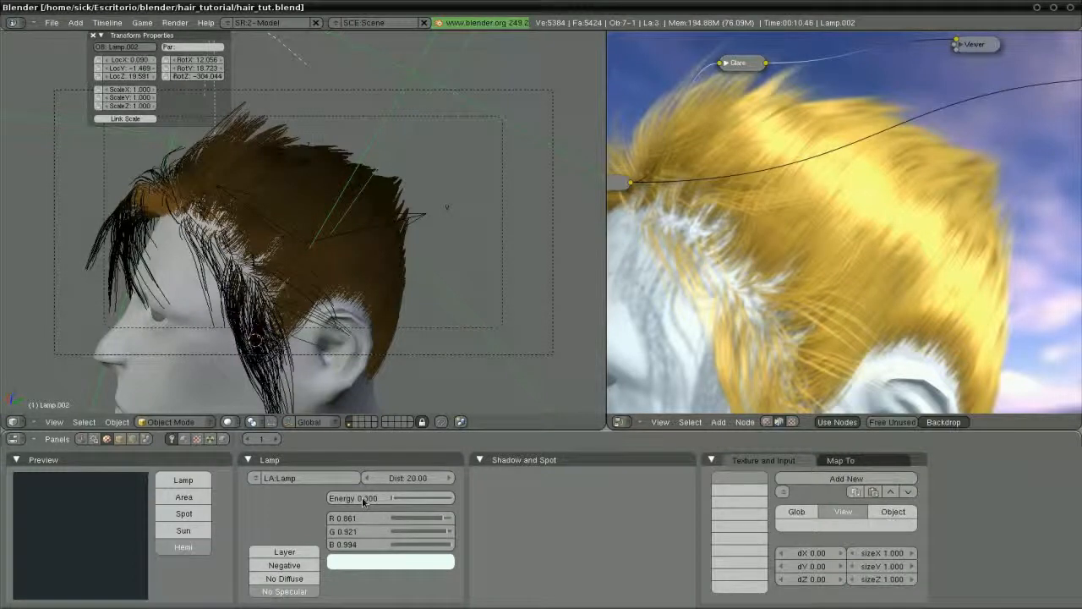
pyautogui.press('F12')
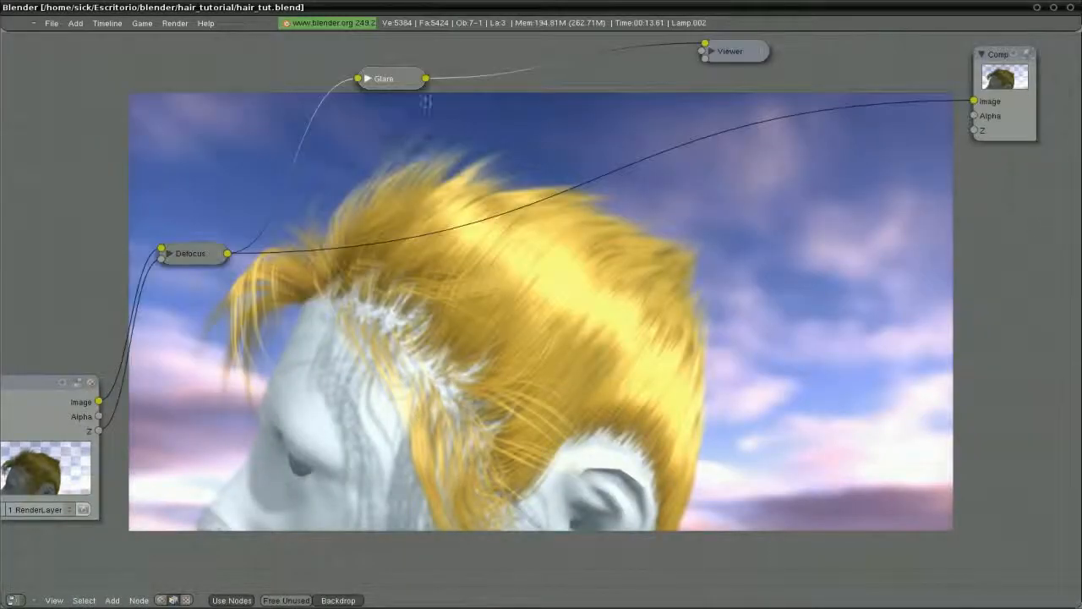
# Link the Glare output to the Composite image and reposition the Glare and Viewer nodes
pyautogui.moveTo(425, 77); pyautogui.dragTo(974, 102)
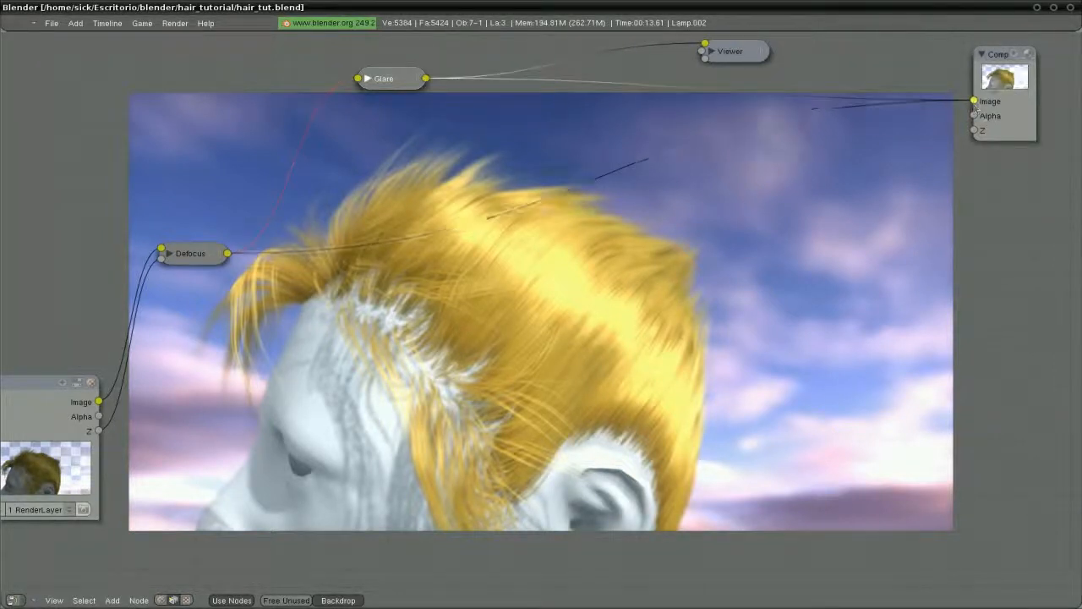
pyautogui.moveTo(385, 79); pyautogui.dragTo(439, 135)
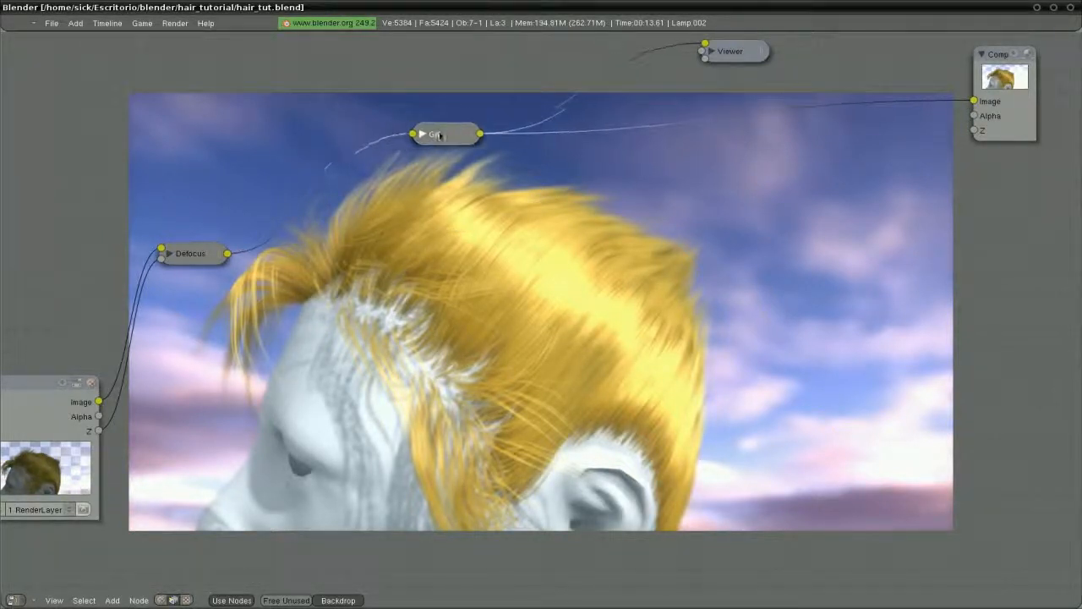
pyautogui.moveTo(433, 194)
pyautogui.mouseDown(button='middle')
pyautogui.moveTo(431, 213)
pyautogui.moveTo(431, 163)
pyautogui.moveTo(418, 196)
pyautogui.mouseUp(button='middle')
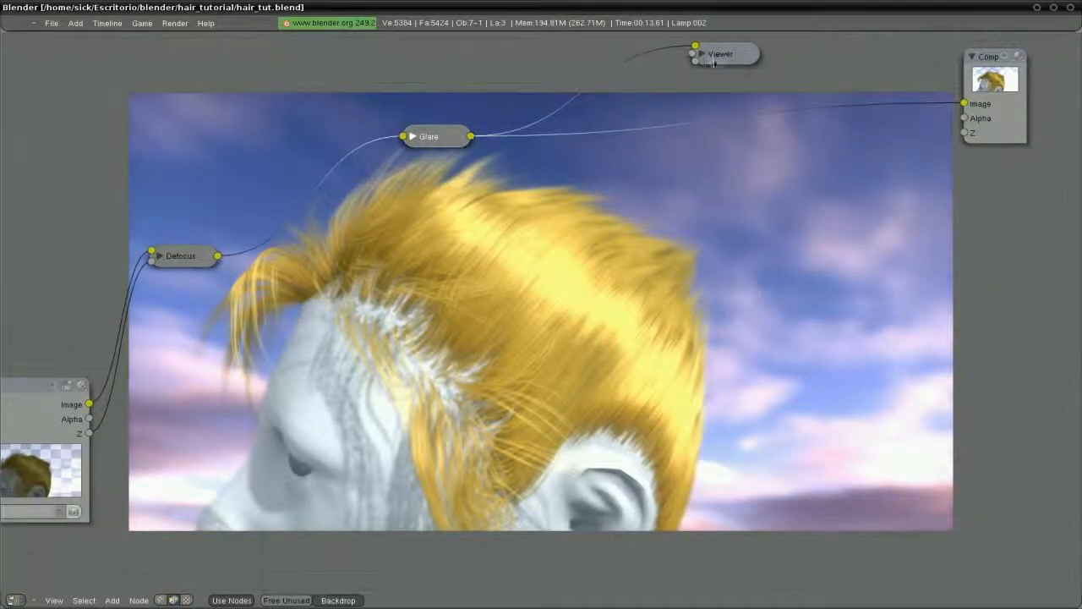
pyautogui.moveTo(715, 63); pyautogui.dragTo(771, 51)
pyautogui.click(425, 143)
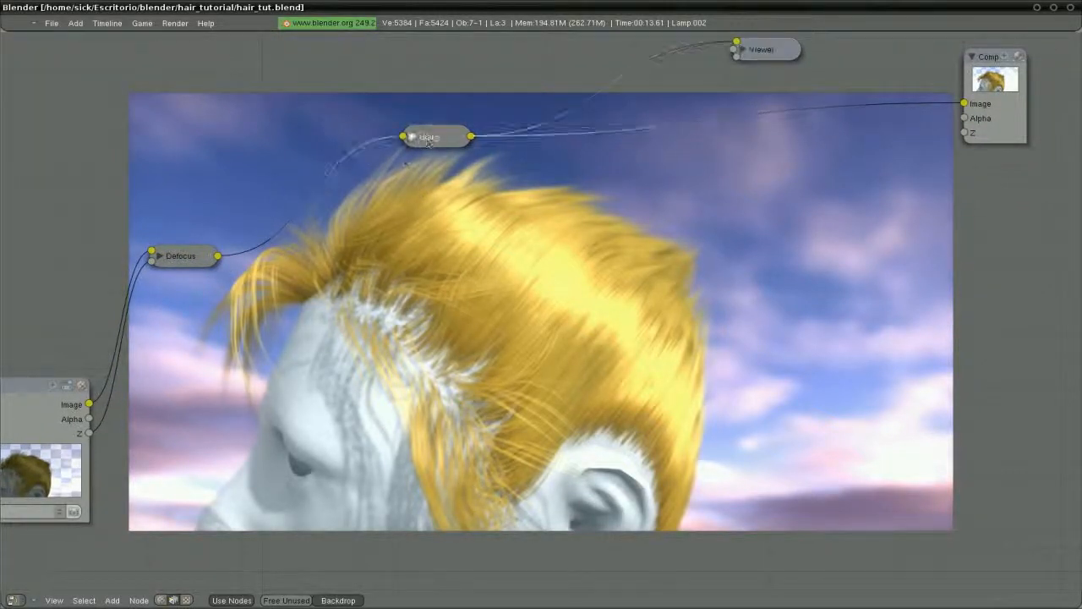
pyautogui.moveTo(425, 143); pyautogui.dragTo(384, 162)
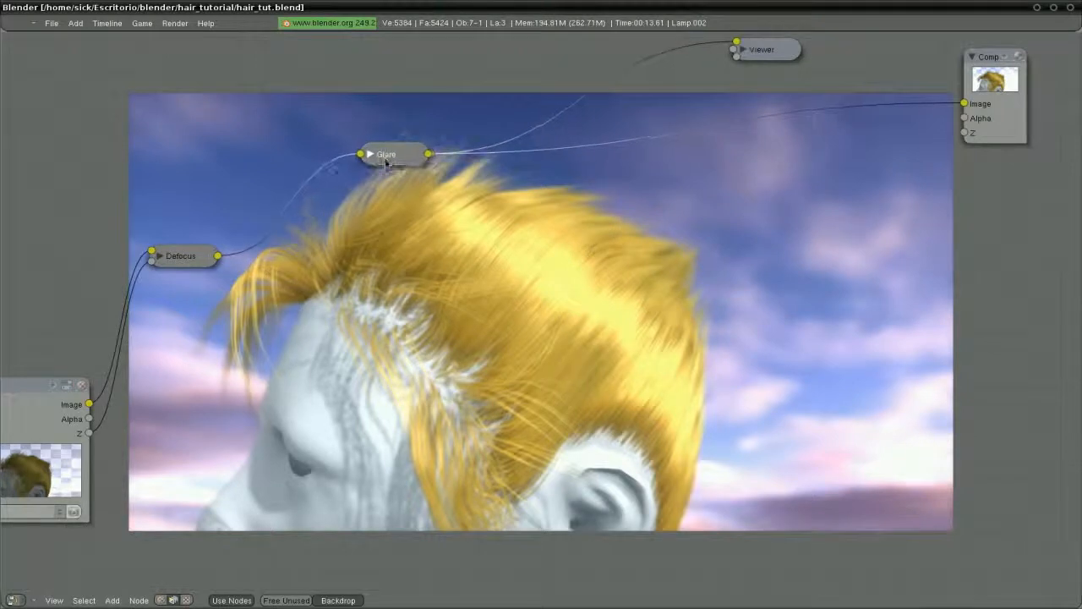
pyautogui.press('space')
# Add a Lens Distortion node after Glare and link it to the Composite image
pyautogui.moveTo(457, 241)
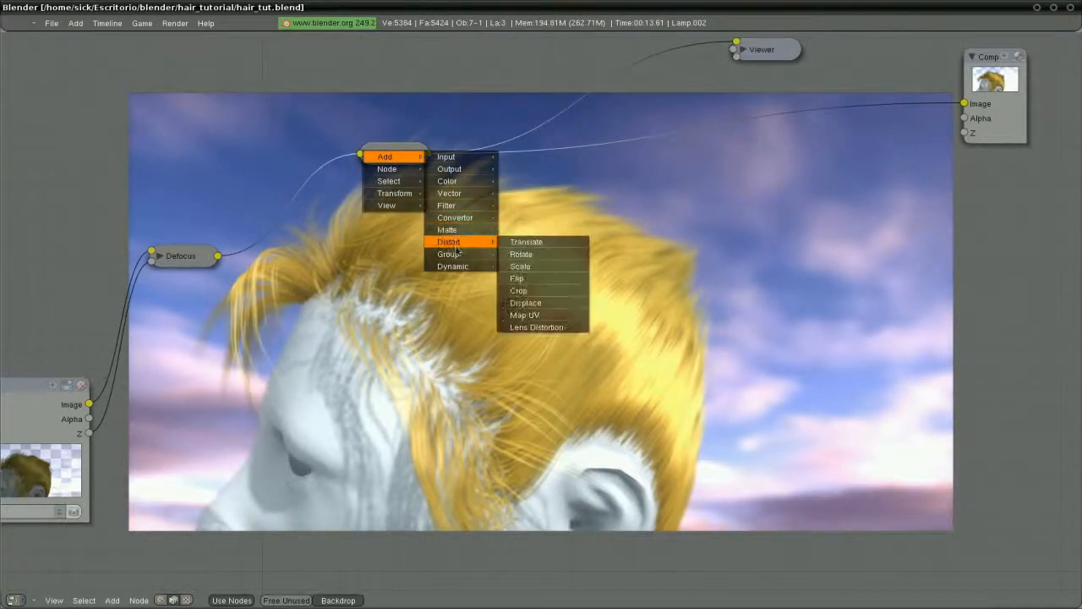
pyautogui.click(526, 327)
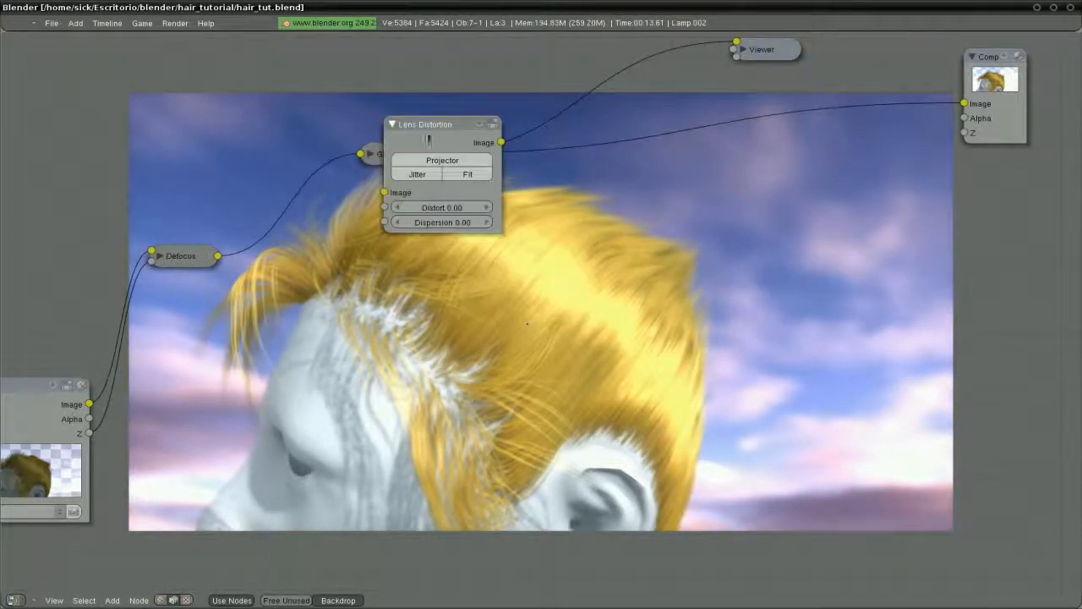
pyautogui.moveTo(428, 142); pyautogui.dragTo(694, 129)
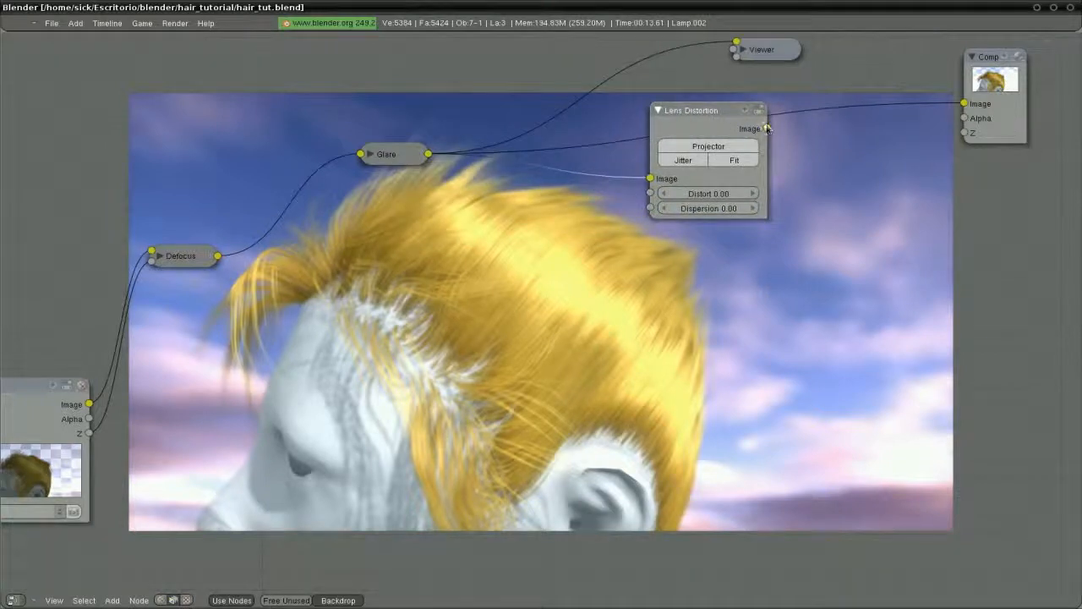
pyautogui.moveTo(767, 128); pyautogui.dragTo(964, 104)
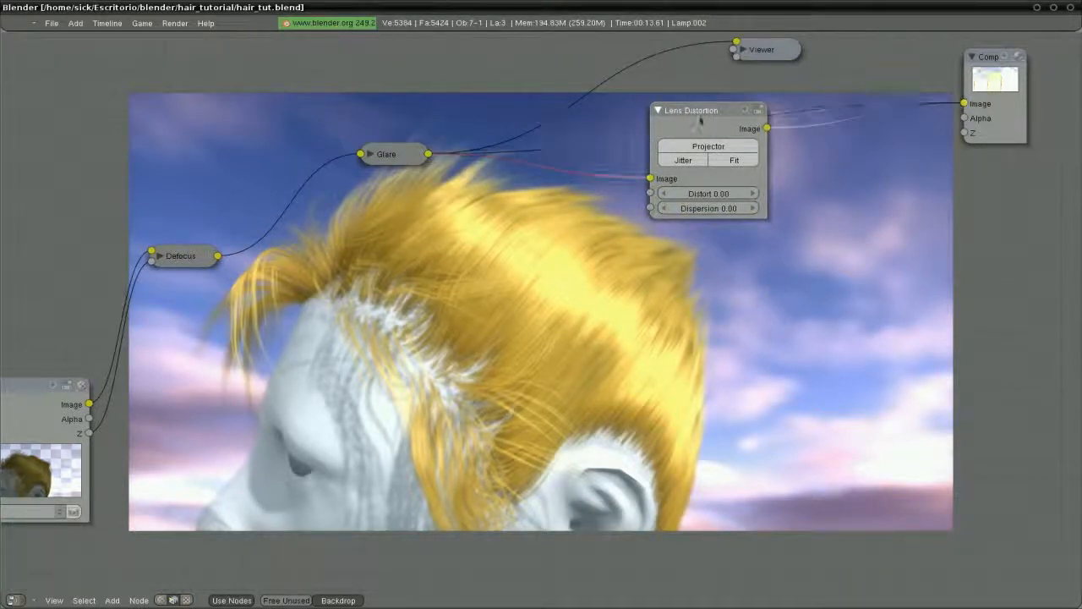
pyautogui.moveTo(694, 113); pyautogui.dragTo(623, 65)
pyautogui.moveTo(776, 52); pyautogui.dragTo(860, 78)
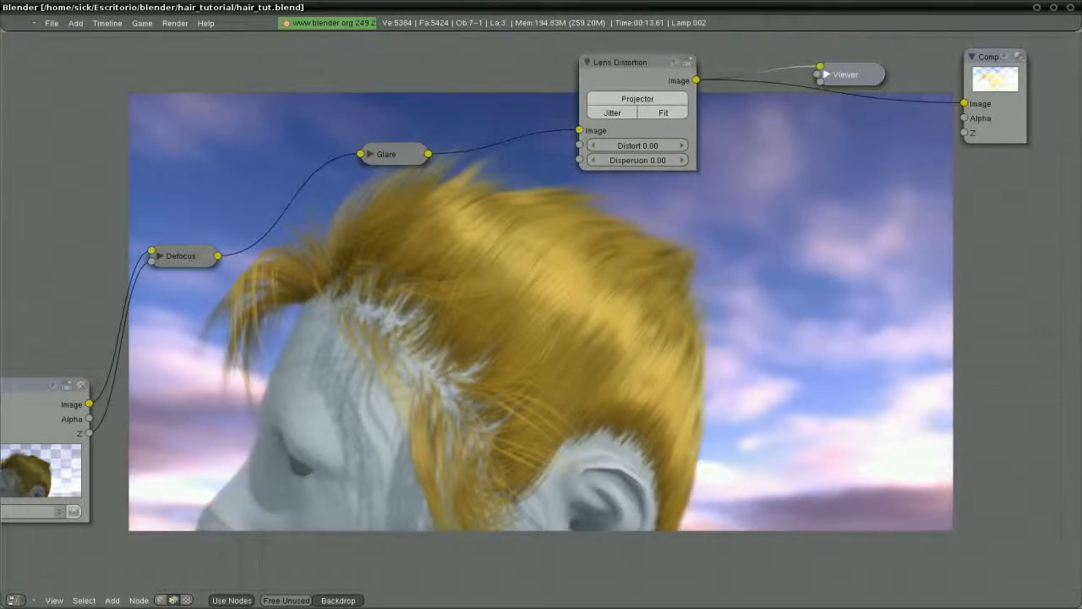
pyautogui.click(587, 62)
pyautogui.moveTo(594, 59); pyautogui.dragTo(602, 84)
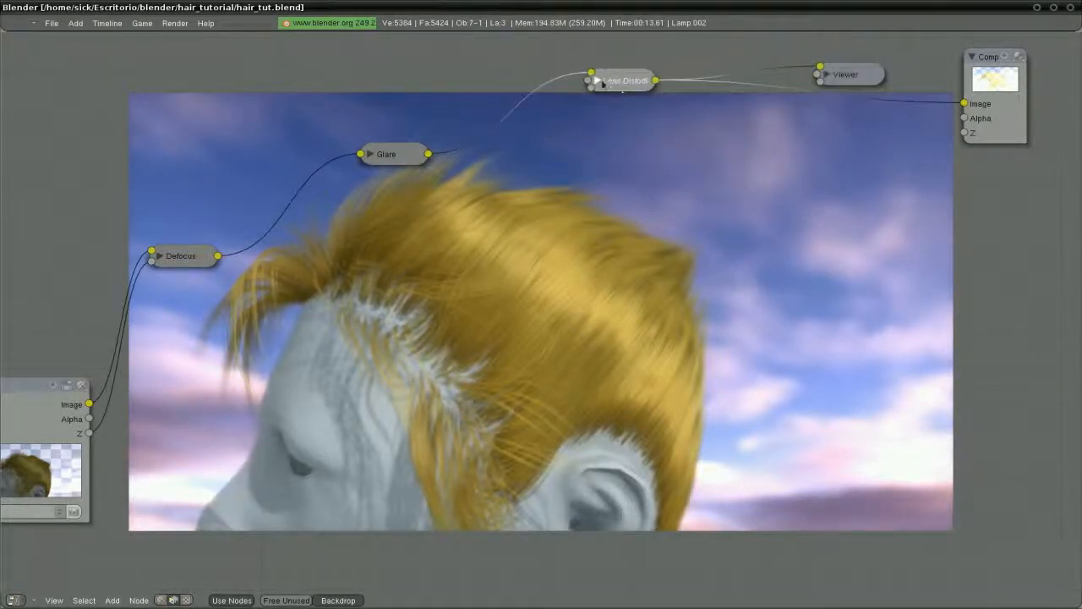
pyautogui.click(596, 80)
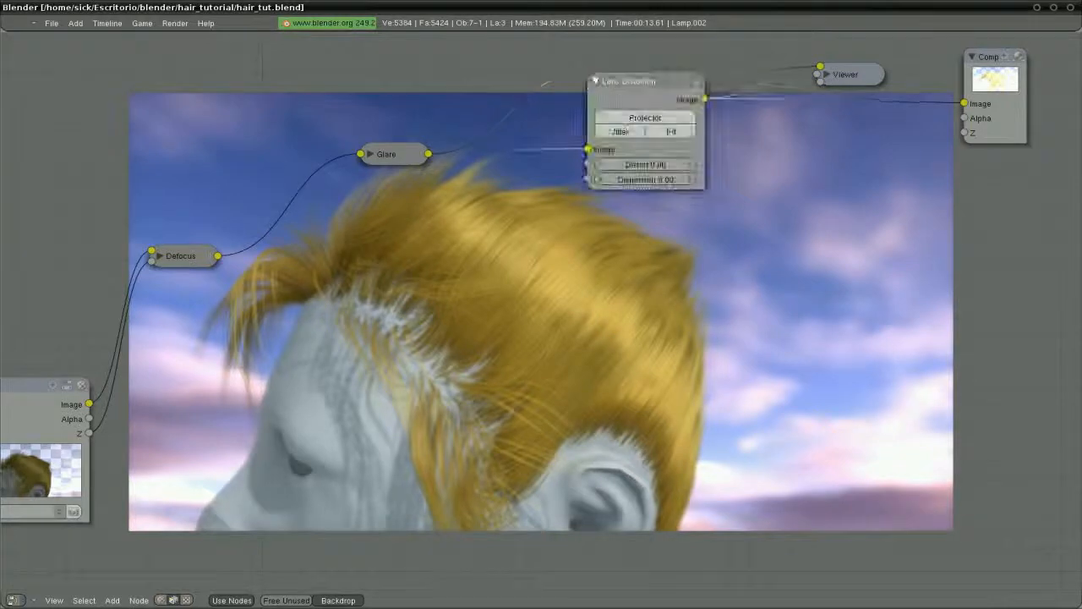
# Set the Glare Threshold to 0.02, collapse Glare, and tidy it beside Lens Distortion
pyautogui.click(370, 154)
pyautogui.click(430, 261)
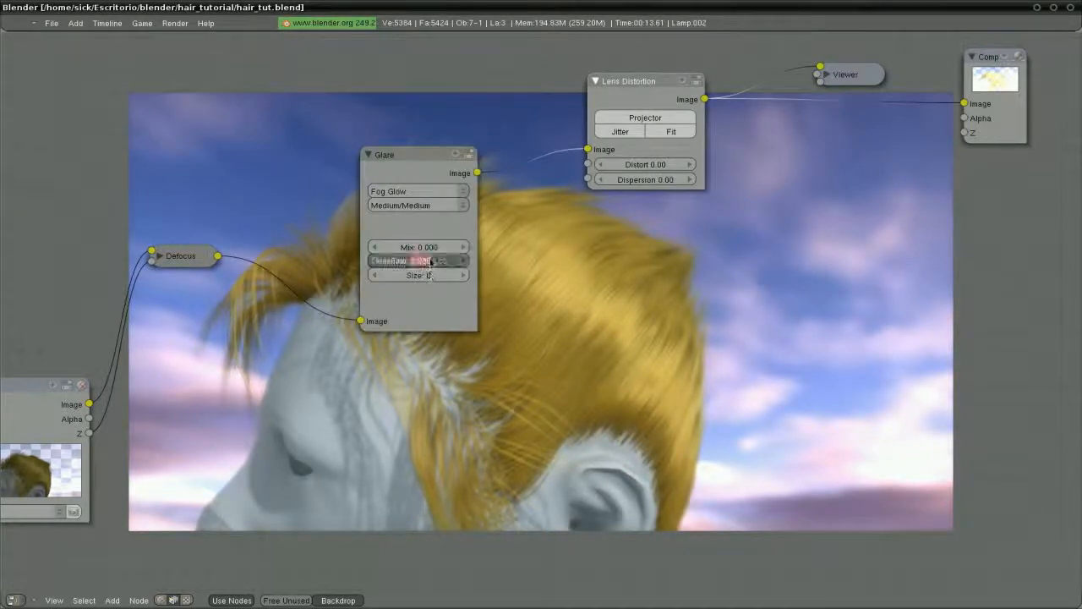
pyautogui.write('0.02')
pyautogui.press('Return')
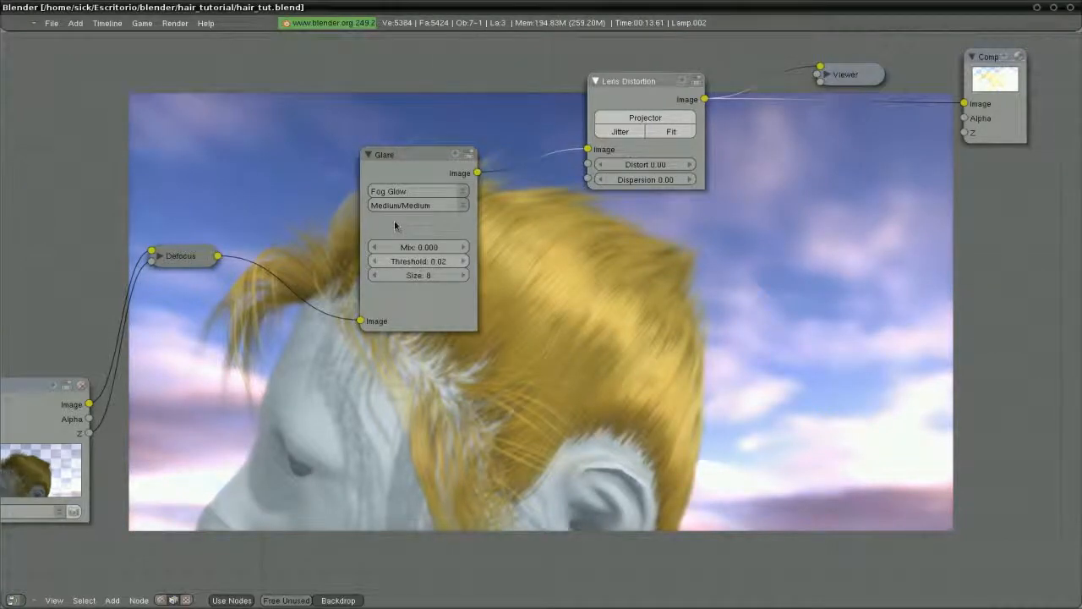
pyautogui.click(368, 154)
pyautogui.moveTo(376, 155); pyautogui.dragTo(295, 75)
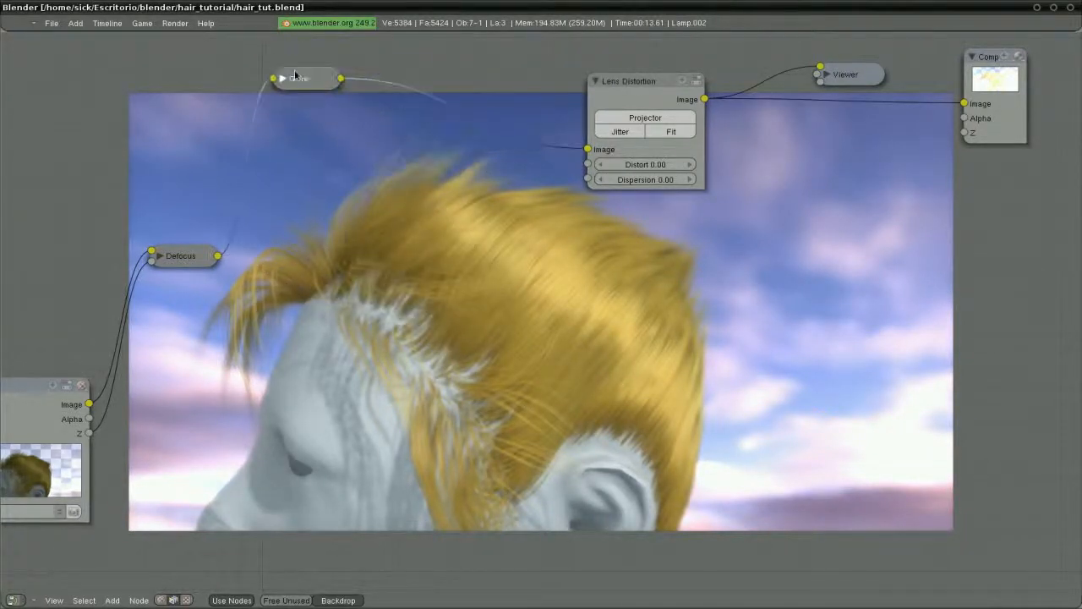
pyautogui.moveTo(622, 87); pyautogui.dragTo(617, 70)
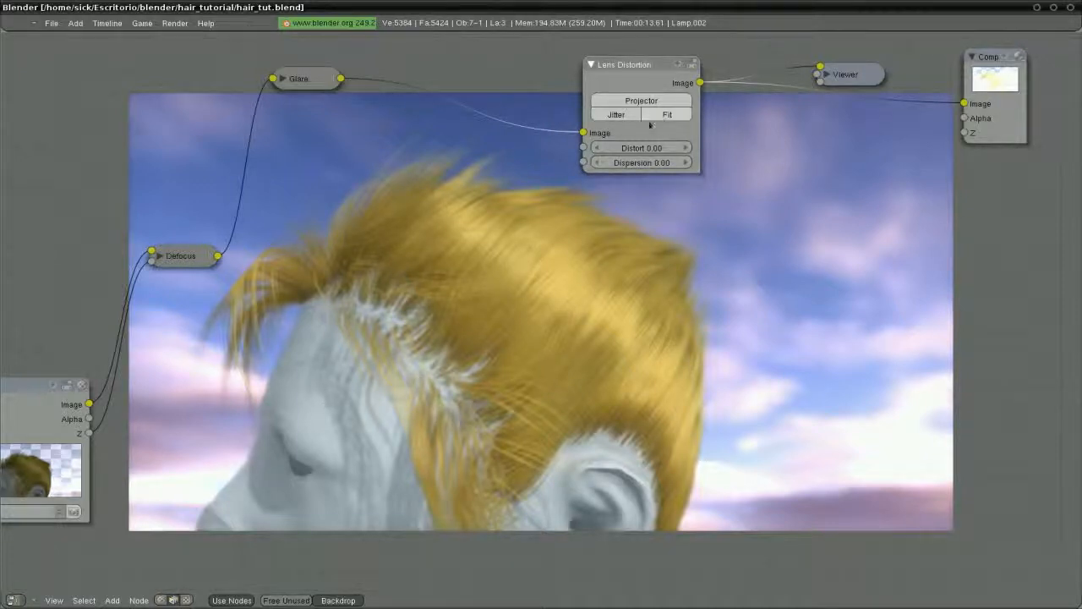
# Set the Lens Distortion Distort to 0.03 and enable Fit
pyautogui.click(651, 149)
pyautogui.press('BackSpace')
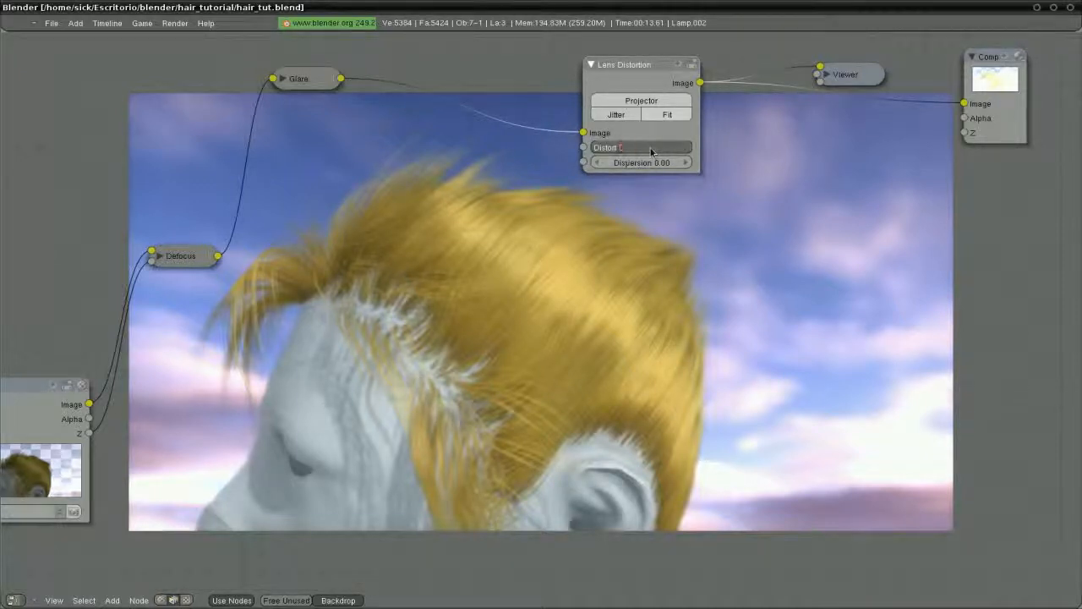
pyautogui.write('.03')
pyautogui.press('Return')
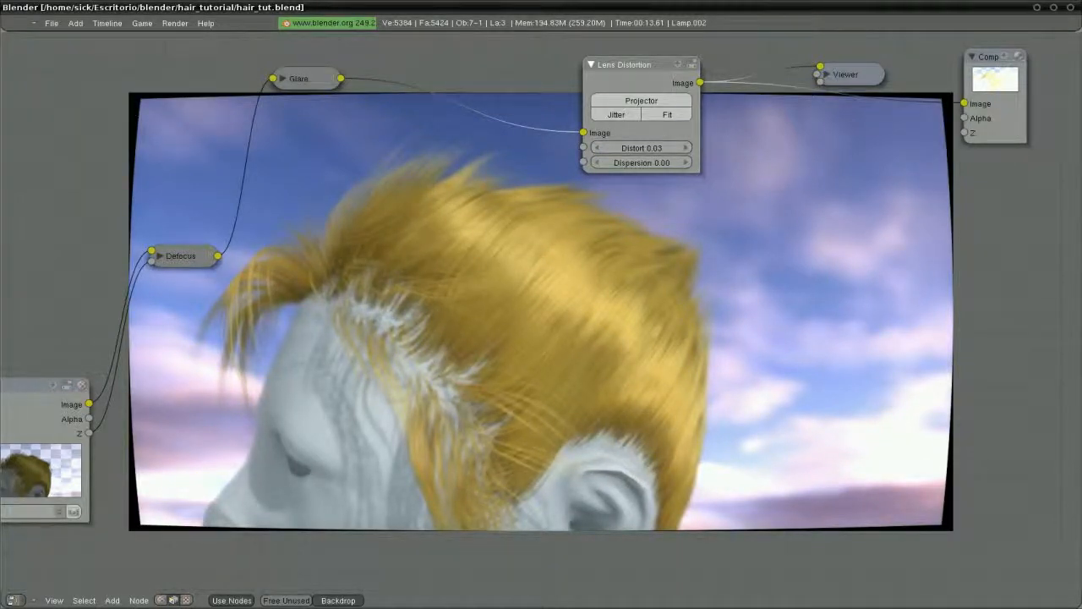
pyautogui.click(670, 115)
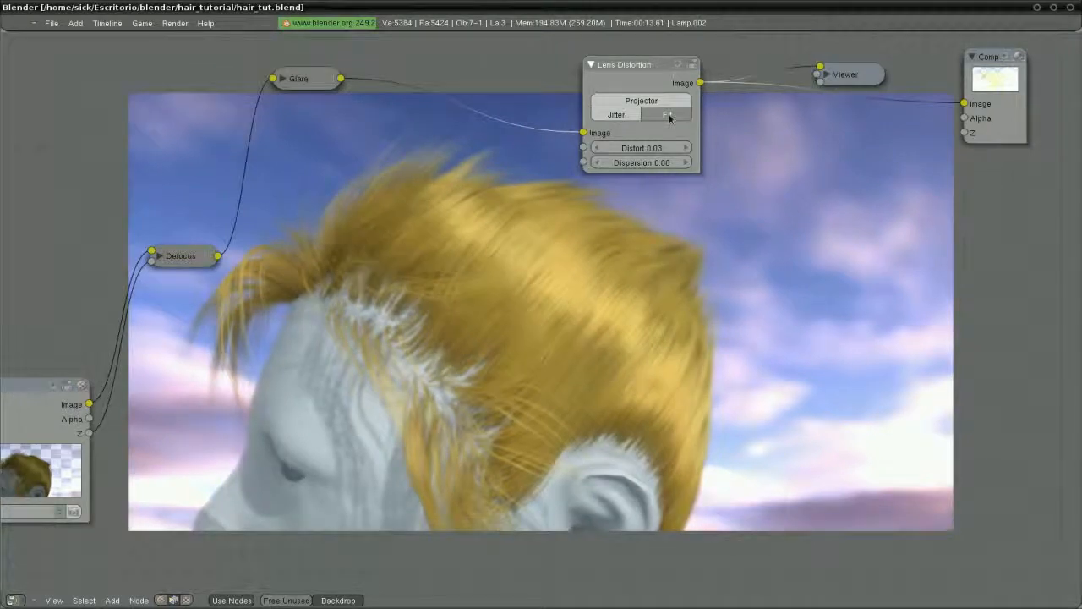
# Try a stronger Distort of 0.20, then return it to 0.03
pyautogui.click(649, 149)
pyautogui.write('.2')
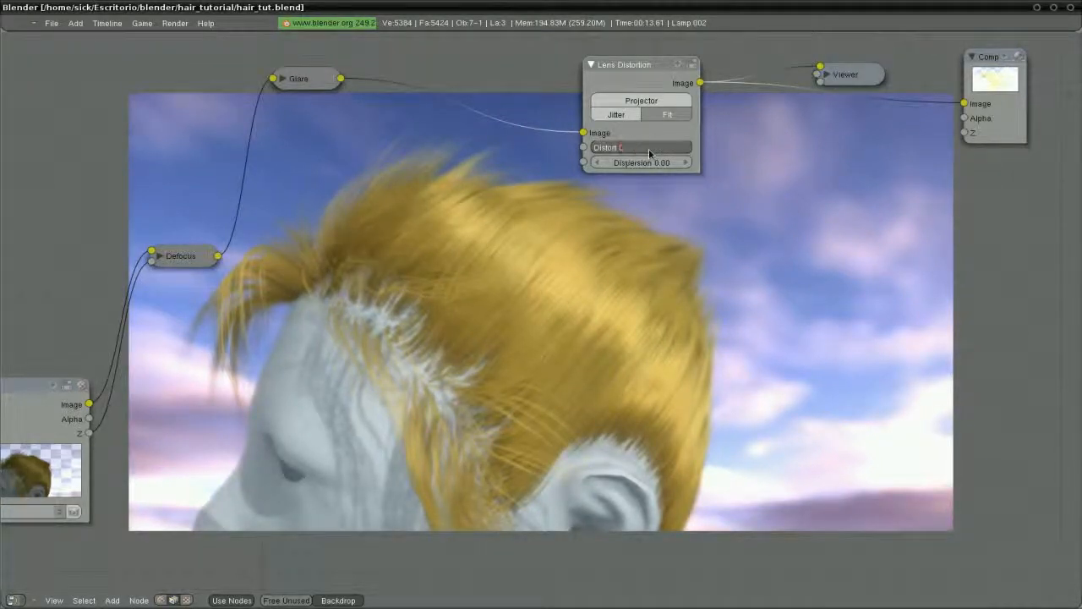
pyautogui.press('Return')
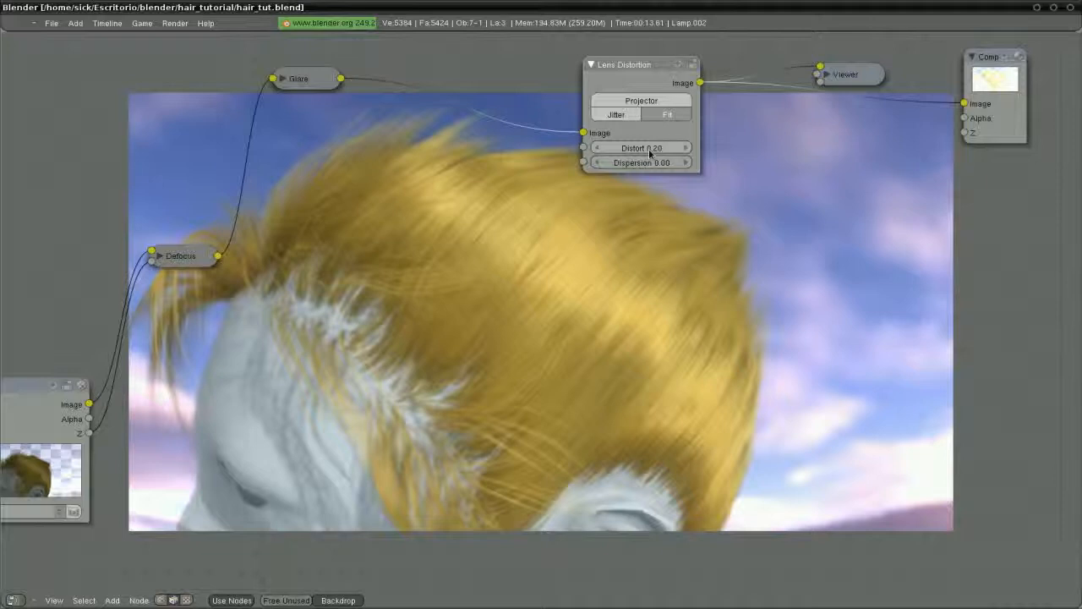
pyautogui.click(649, 149)
pyautogui.press('BackSpace')
pyautogui.write('0.03')
pyautogui.press('Return')
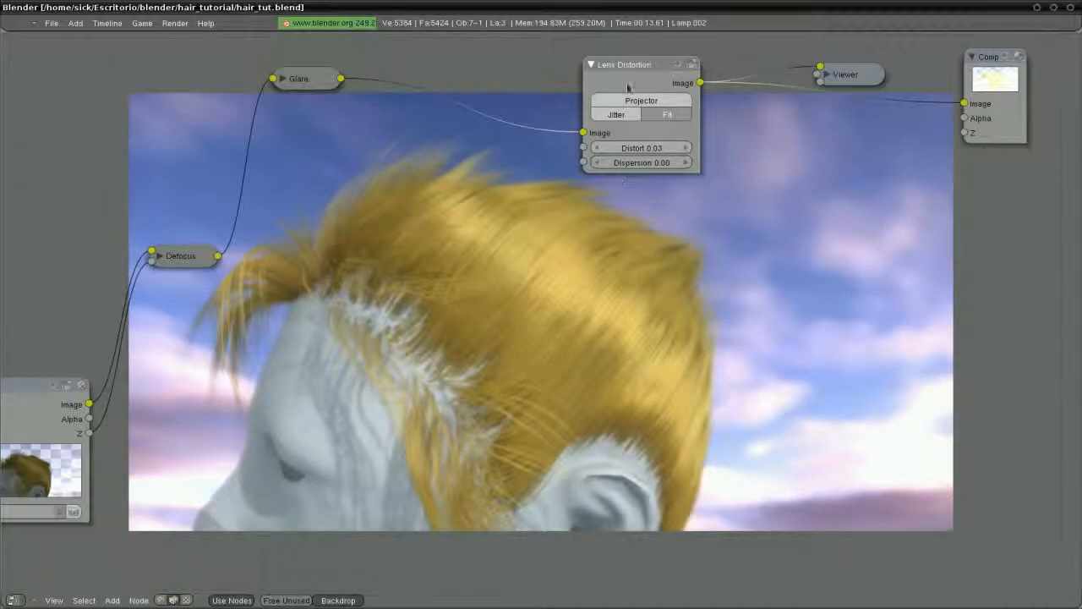
# Shift the Lens Distortion node left and try a Dispersion of 0.50
pyautogui.moveTo(621, 68); pyautogui.dragTo(558, 79)
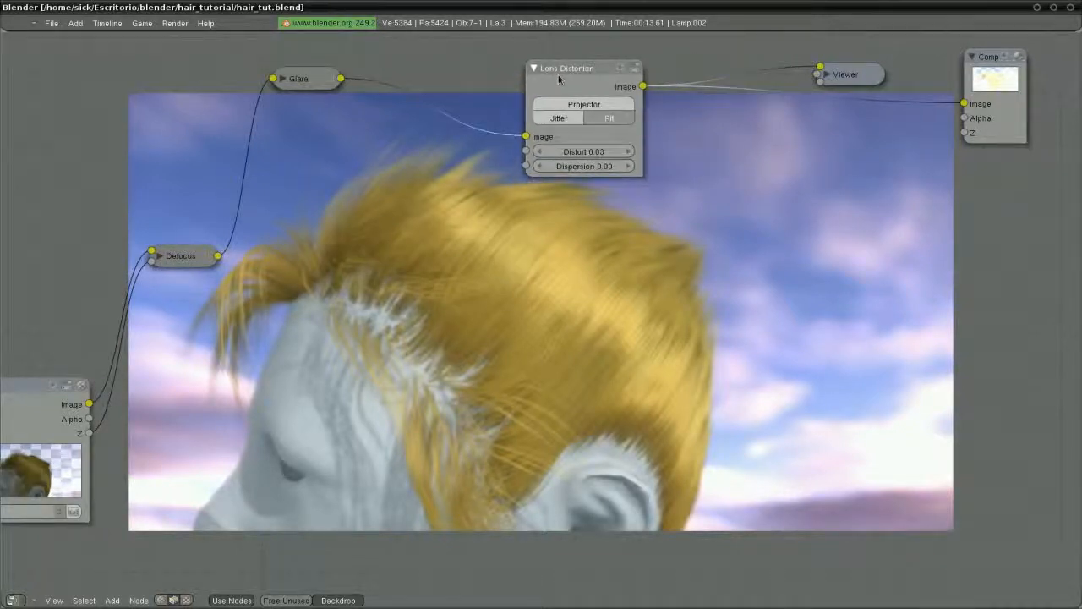
pyautogui.click(585, 166)
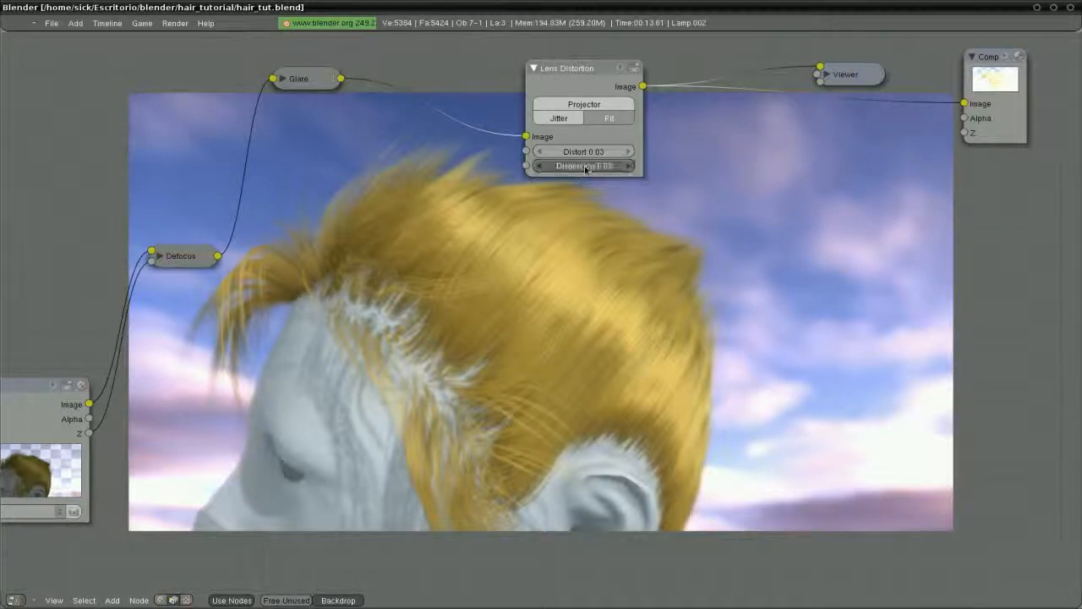
pyautogui.write('0.5')
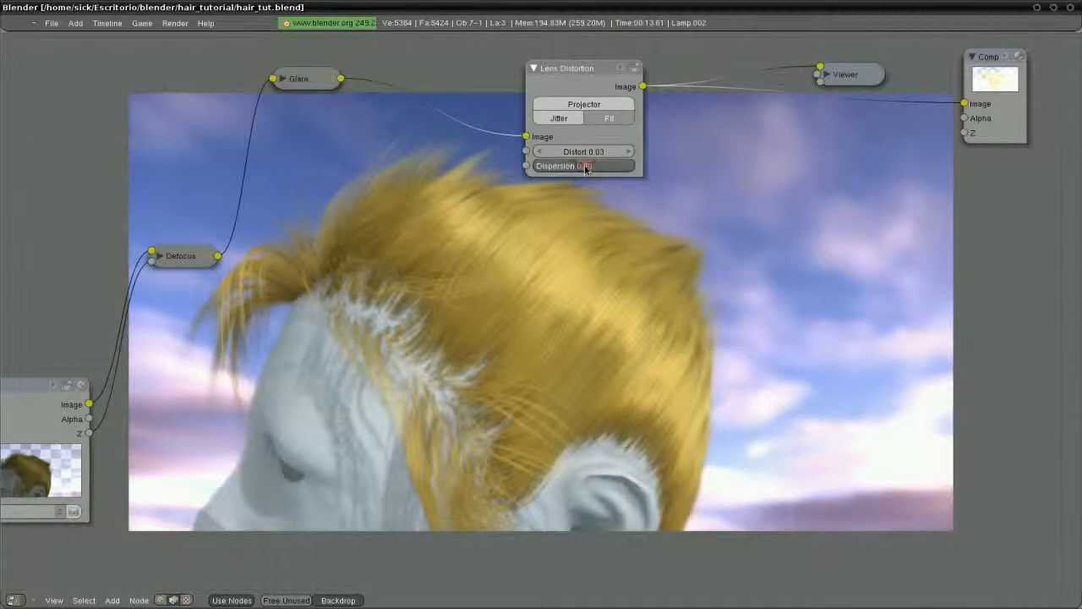
pyautogui.press('Return')
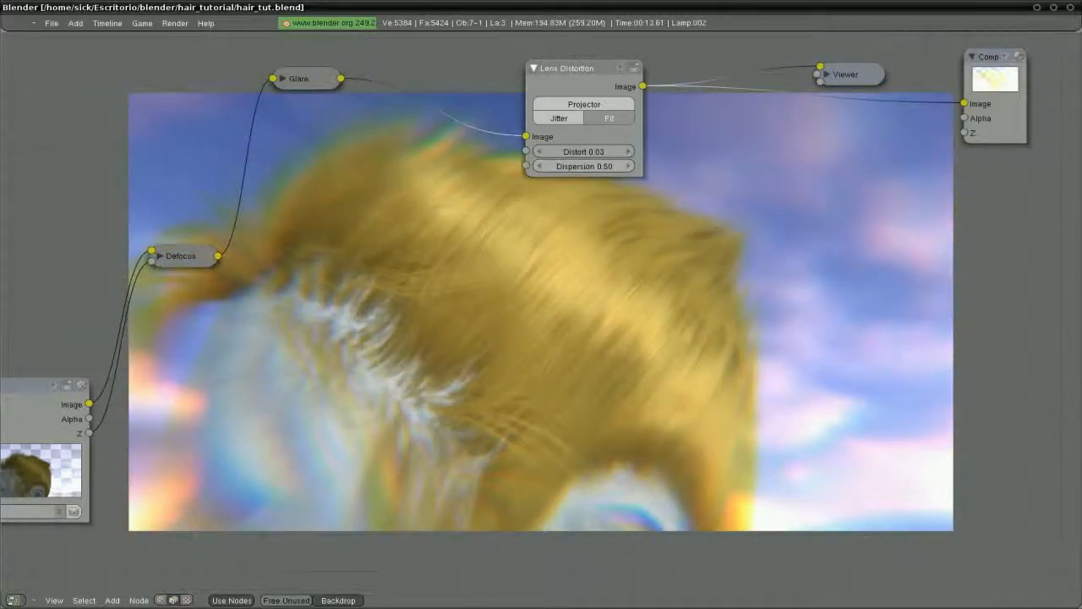
# Line up the Defocus, Glare and Lens Distortion nodes along the top
pyautogui.moveTo(178, 266); pyautogui.dragTo(92, 66)
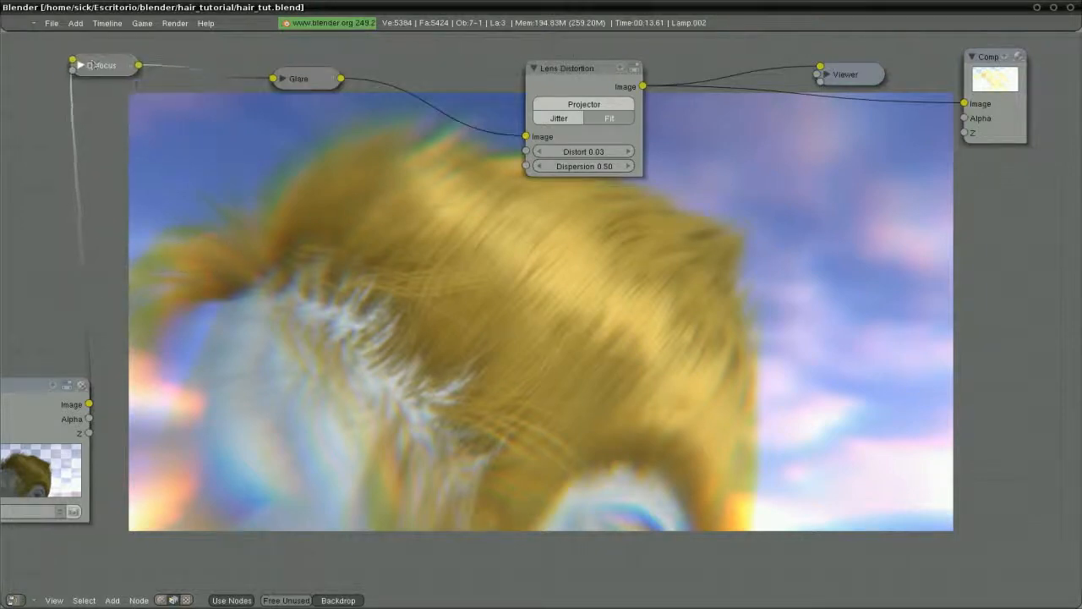
pyautogui.moveTo(306, 82); pyautogui.dragTo(302, 69)
pyautogui.moveTo(570, 73); pyautogui.dragTo(582, 49)
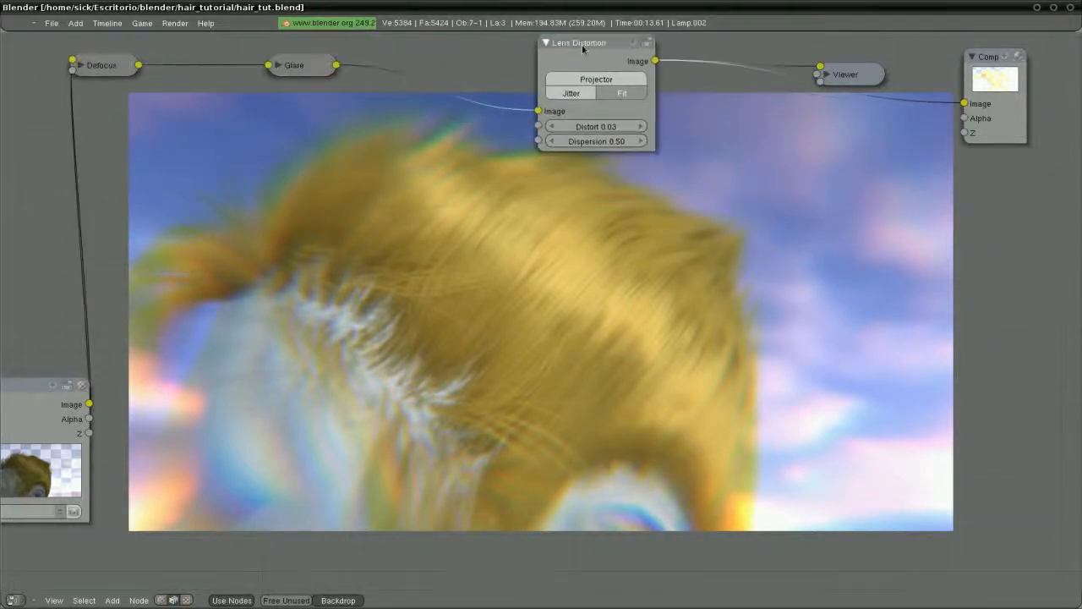
# Try a Dispersion of 0.02, then reset it to 0.00 and reposition the node
pyautogui.click(620, 141)
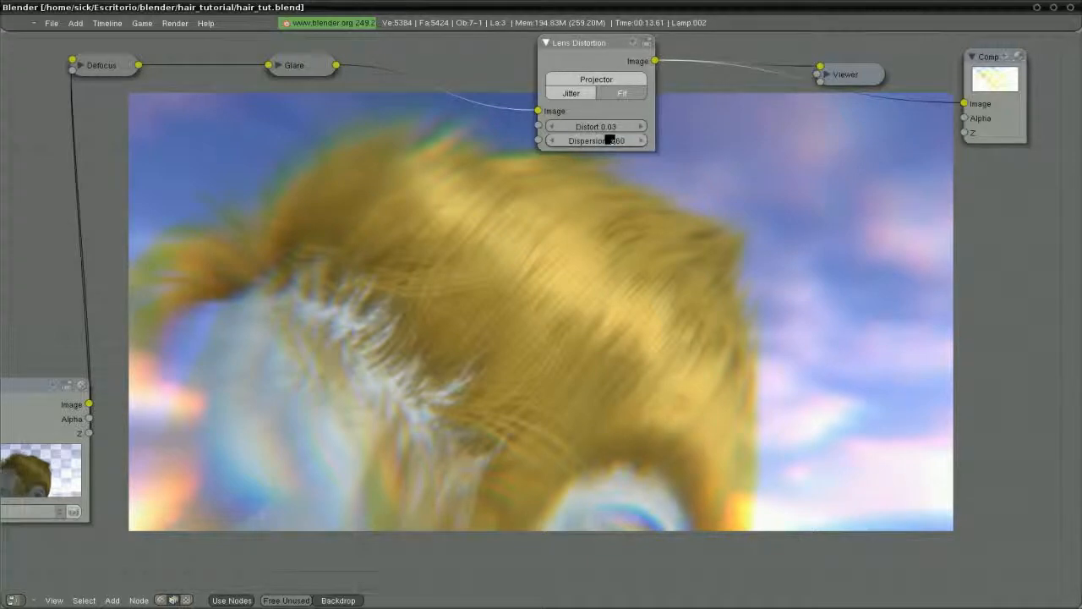
pyautogui.click(610, 140)
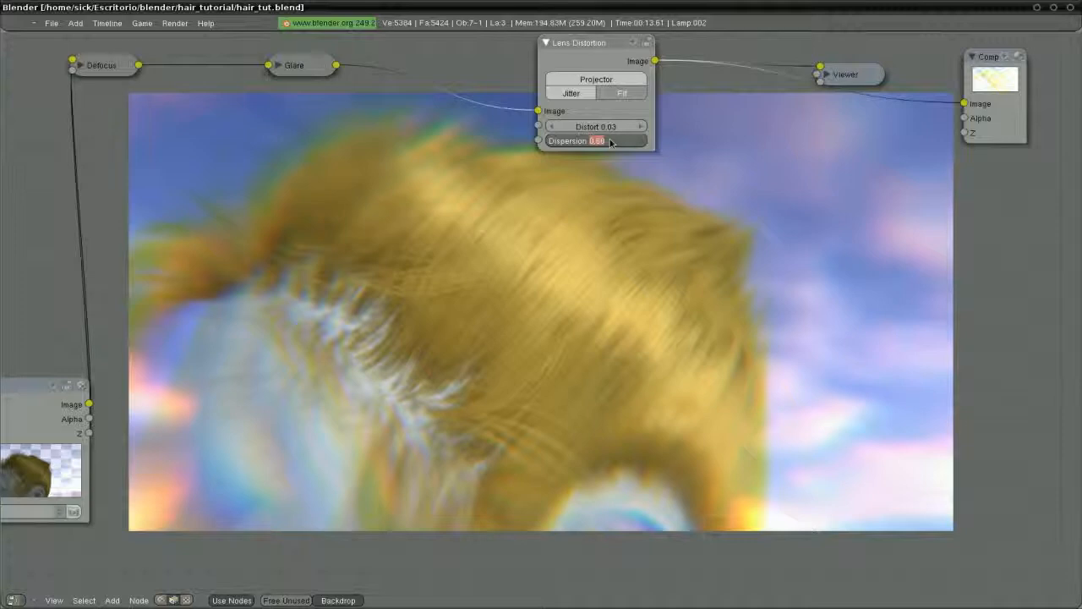
pyautogui.write('0.02')
pyautogui.press('Return')
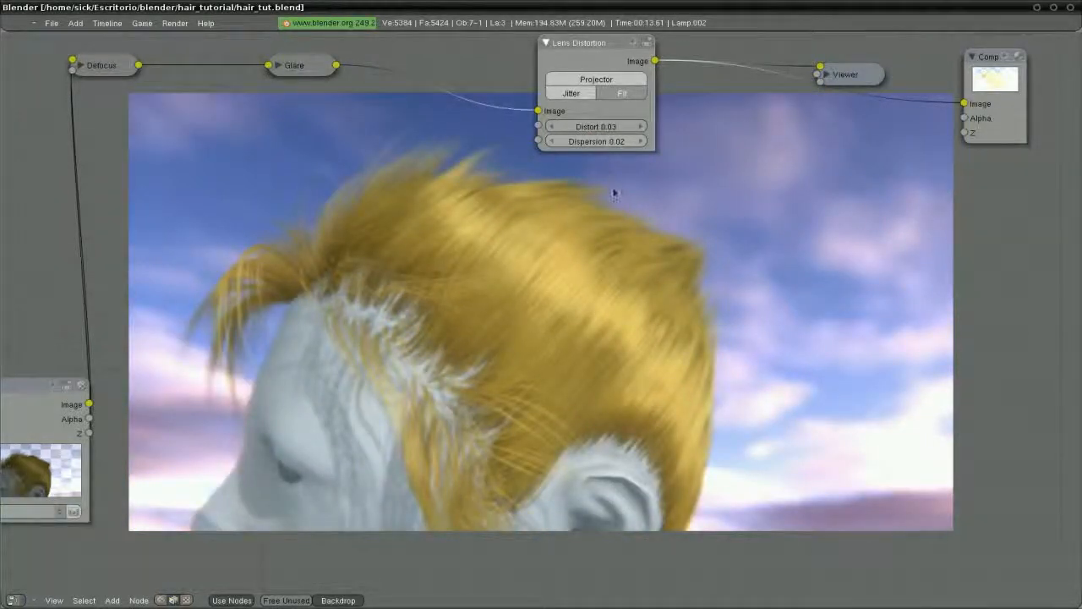
pyautogui.click(611, 141)
pyautogui.write('0')
pyautogui.press('Return')
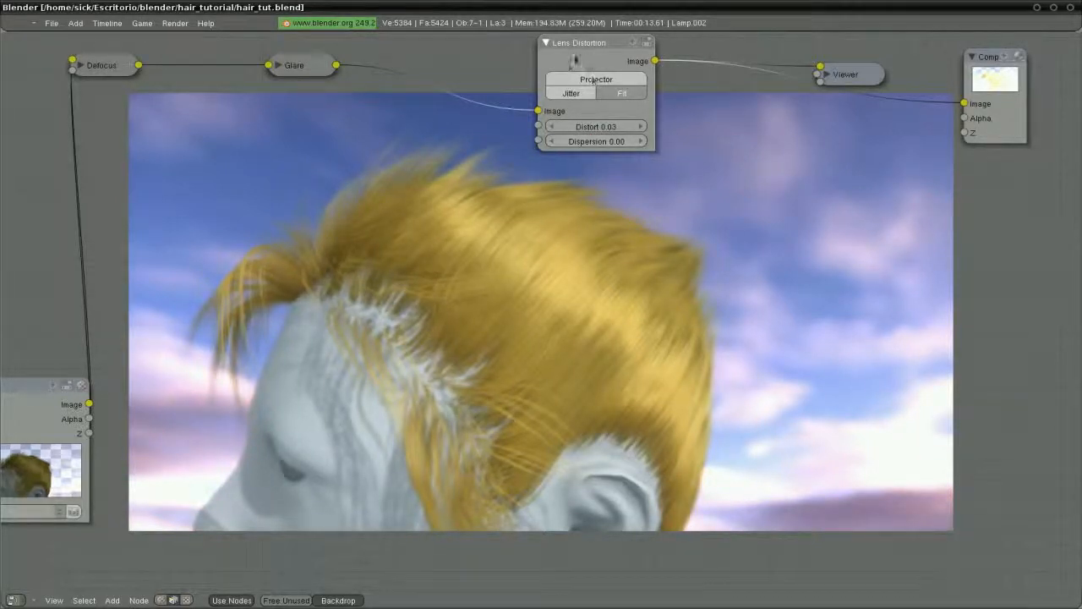
pyautogui.moveTo(576, 60)
pyautogui.mouseDown()
pyautogui.moveTo(535, 60)
pyautogui.moveTo(563, 53)
pyautogui.moveTo(548, 73)
pyautogui.moveTo(597, 61)
pyautogui.mouseUp()
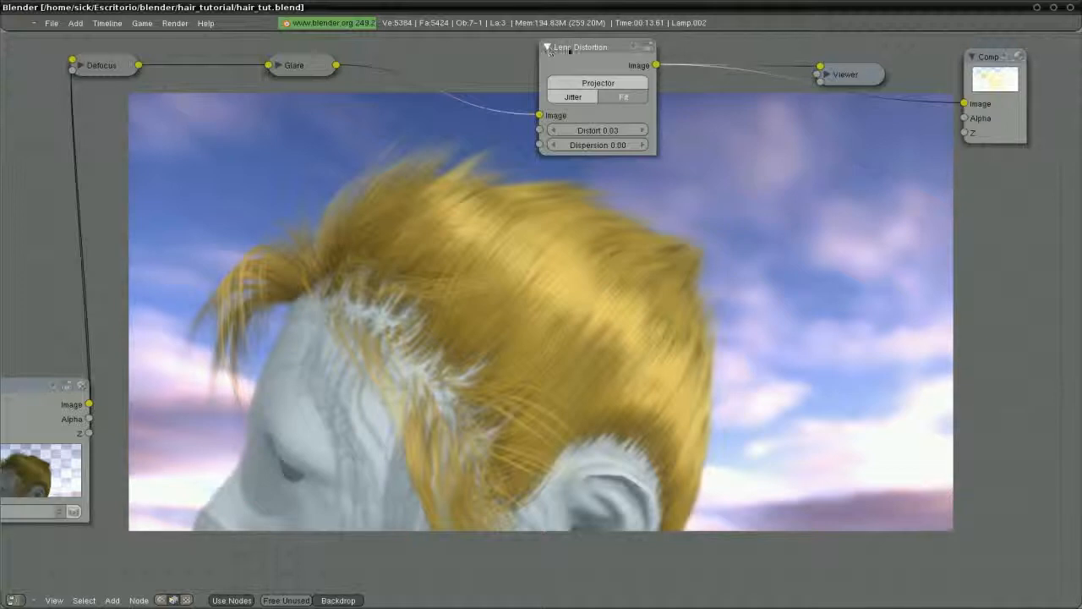
# Collapse Lens Distortion and line it and the Viewer up with the other nodes
pyautogui.moveTo(549, 51); pyautogui.dragTo(574, 79)
pyautogui.click(571, 61)
pyautogui.click(851, 76)
pyautogui.moveTo(851, 76); pyautogui.dragTo(826, 55)
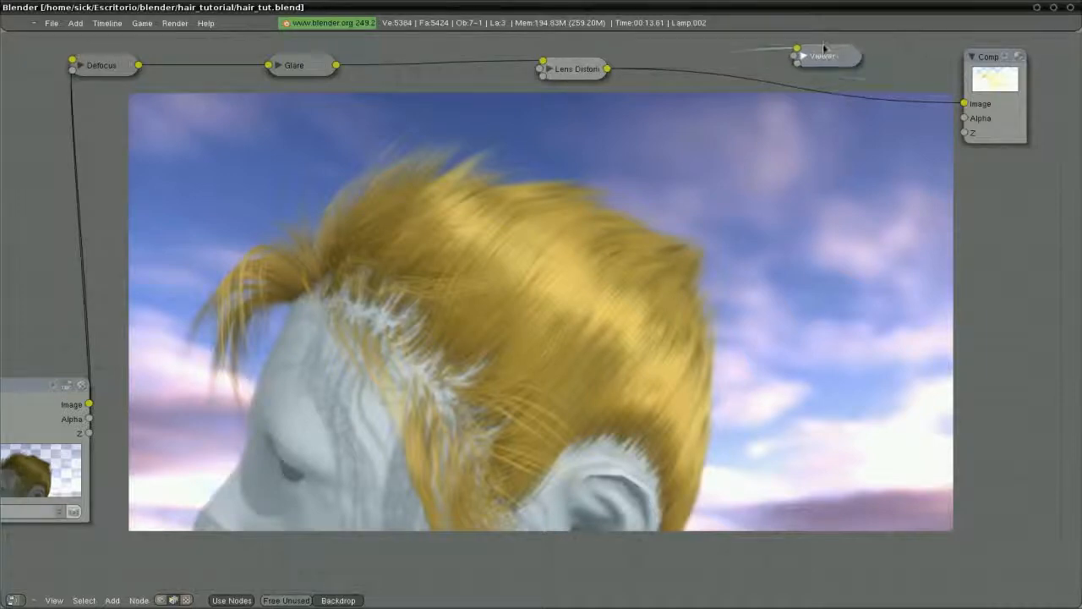
pyautogui.moveTo(572, 75); pyautogui.dragTo(534, 76)
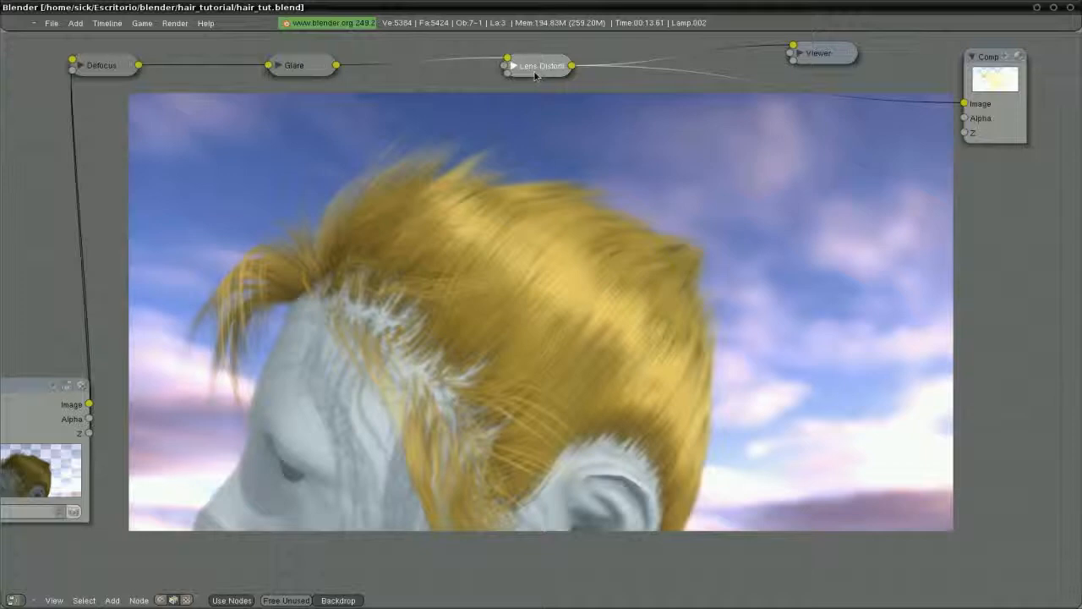
# Drop an RGB Curves node onto the Lens Distortion link and wire its Image output to Comp
pyautogui.hotkey('shift', 'a')
pyautogui.moveTo(597, 81)
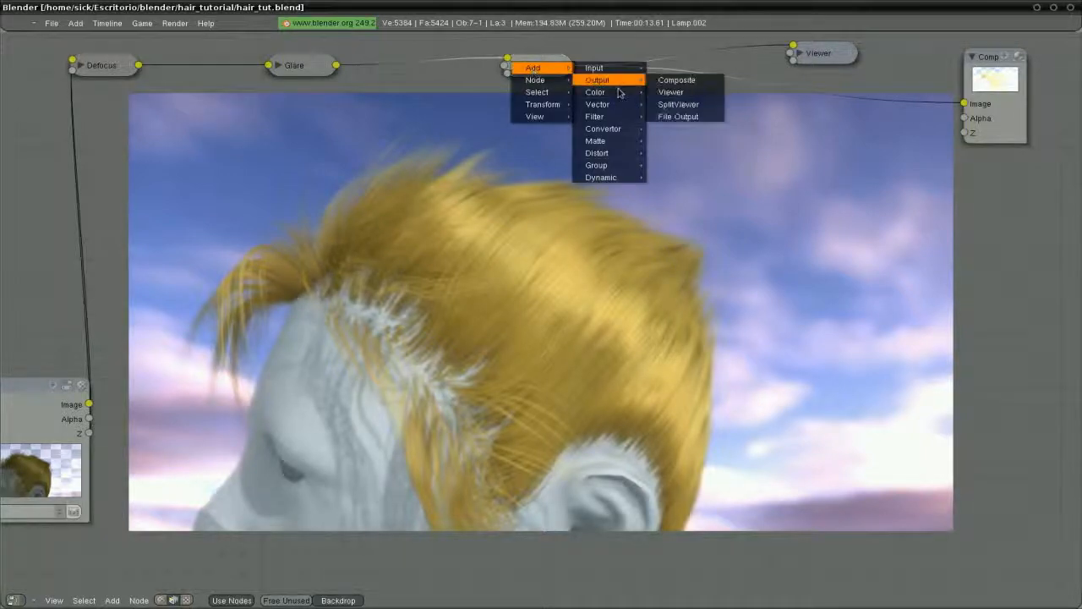
pyautogui.click(677, 93)
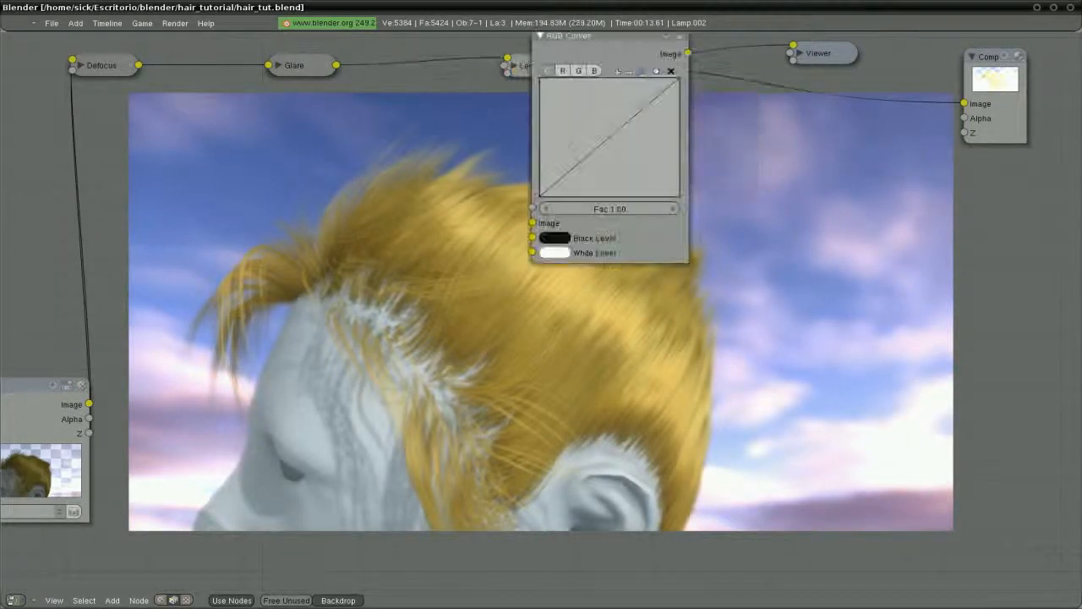
pyautogui.click(733, 106)
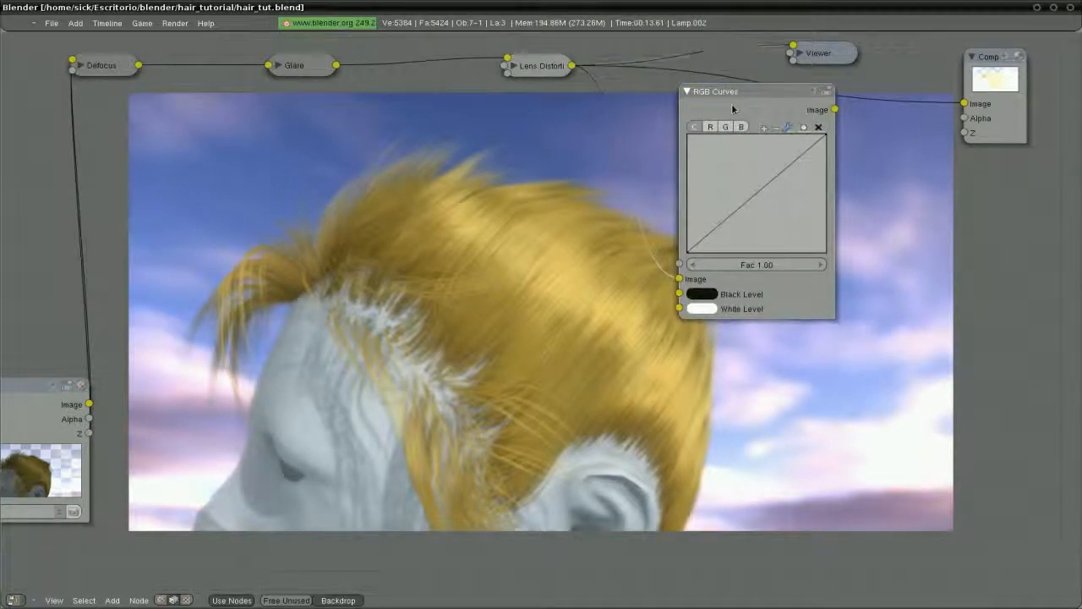
pyautogui.moveTo(820, 54); pyautogui.dragTo(1025, 187)
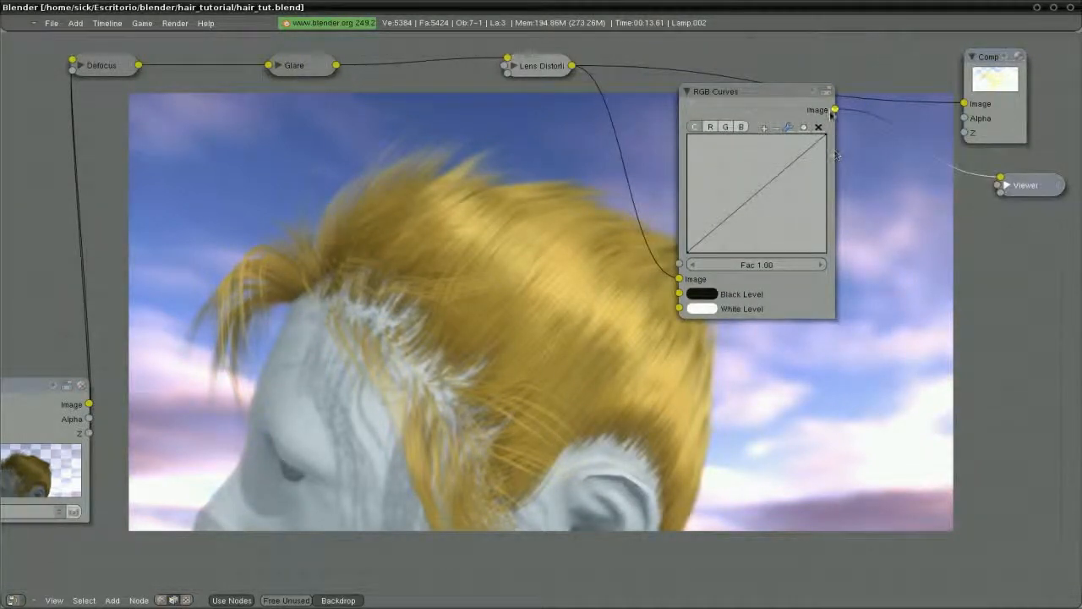
pyautogui.moveTo(835, 109); pyautogui.dragTo(963, 103)
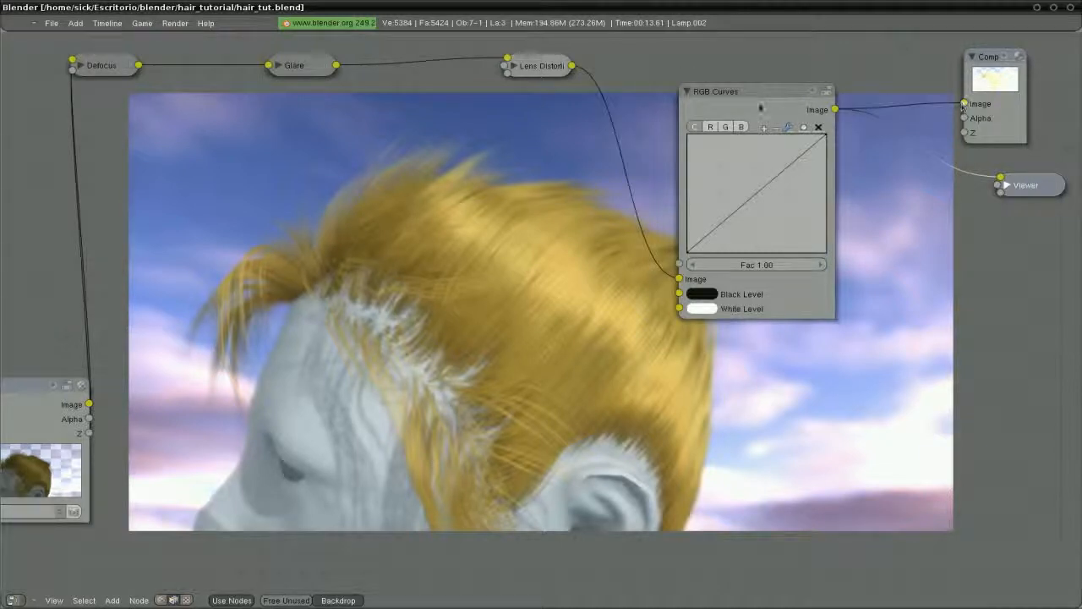
pyautogui.moveTo(766, 103); pyautogui.dragTo(816, 50)
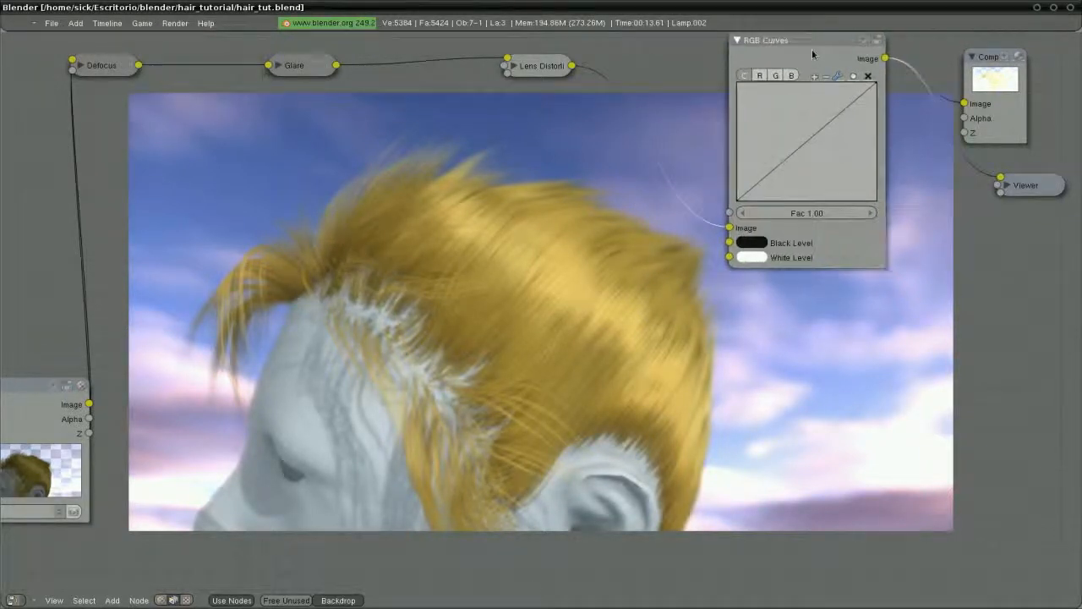
# Nudge the red curve near its top and bend the green curve into an S-shape
pyautogui.click(761, 76)
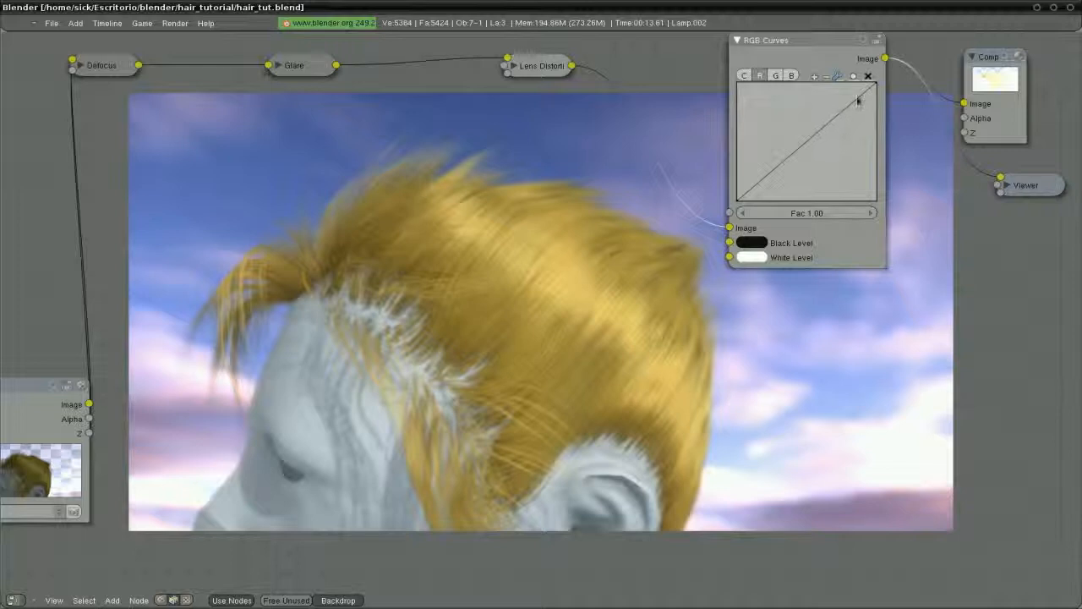
pyautogui.moveTo(865, 81)
pyautogui.mouseDown()
pyautogui.moveTo(862, 90)
pyautogui.moveTo(858, 80)
pyautogui.mouseUp()
pyautogui.click(776, 76)
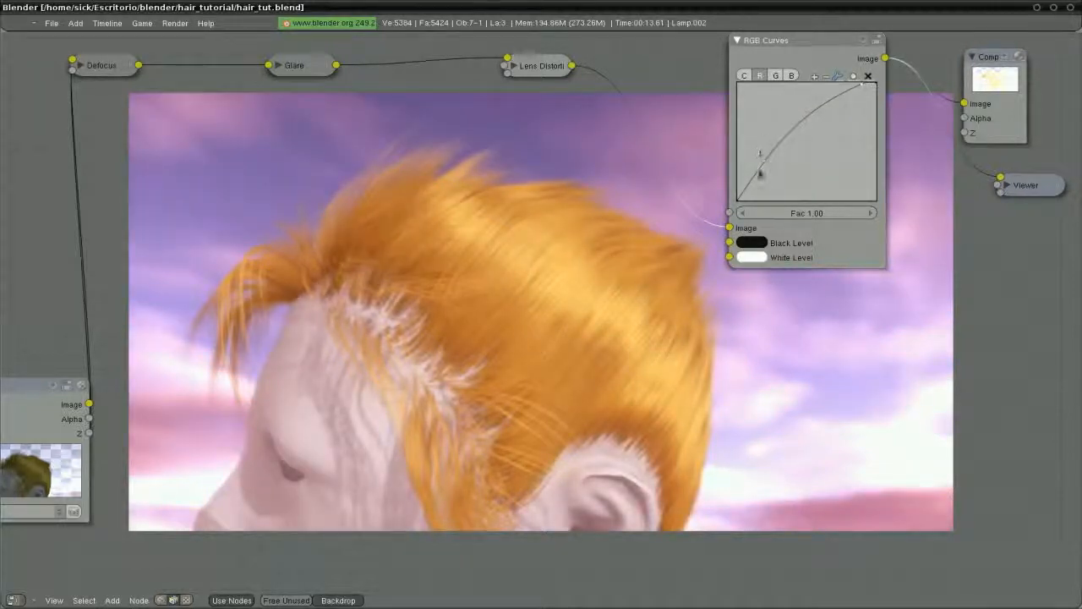
pyautogui.moveTo(758, 170); pyautogui.dragTo(788, 183)
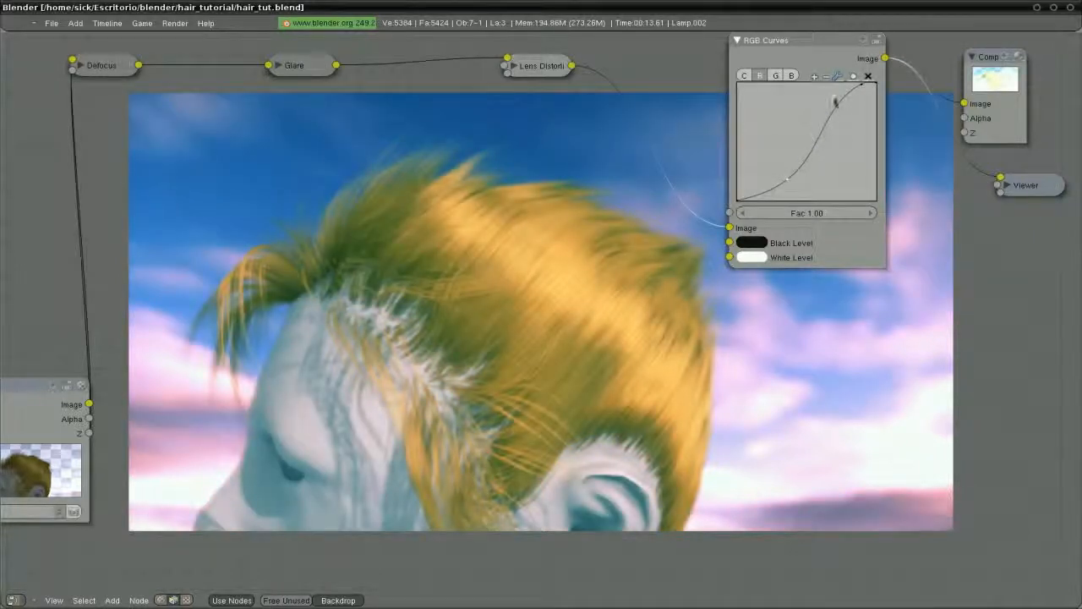
pyautogui.moveTo(838, 102)
pyautogui.mouseDown()
pyautogui.moveTo(842, 93)
pyautogui.moveTo(826, 110)
pyautogui.mouseUp()
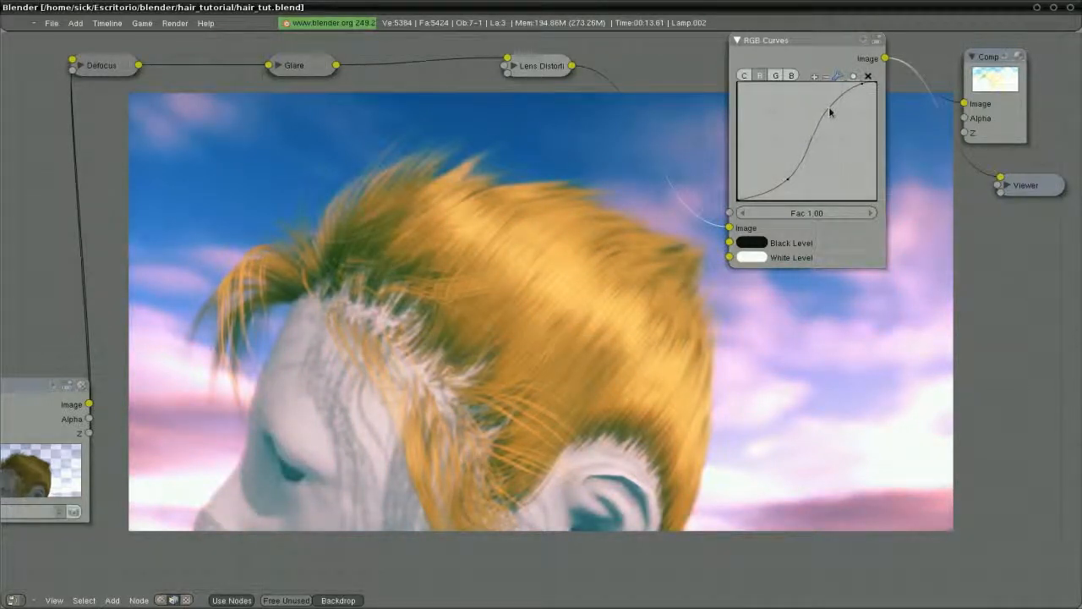
# Refine the green curve by raising its upper point and pulling its low end down
pyautogui.click(776, 75)
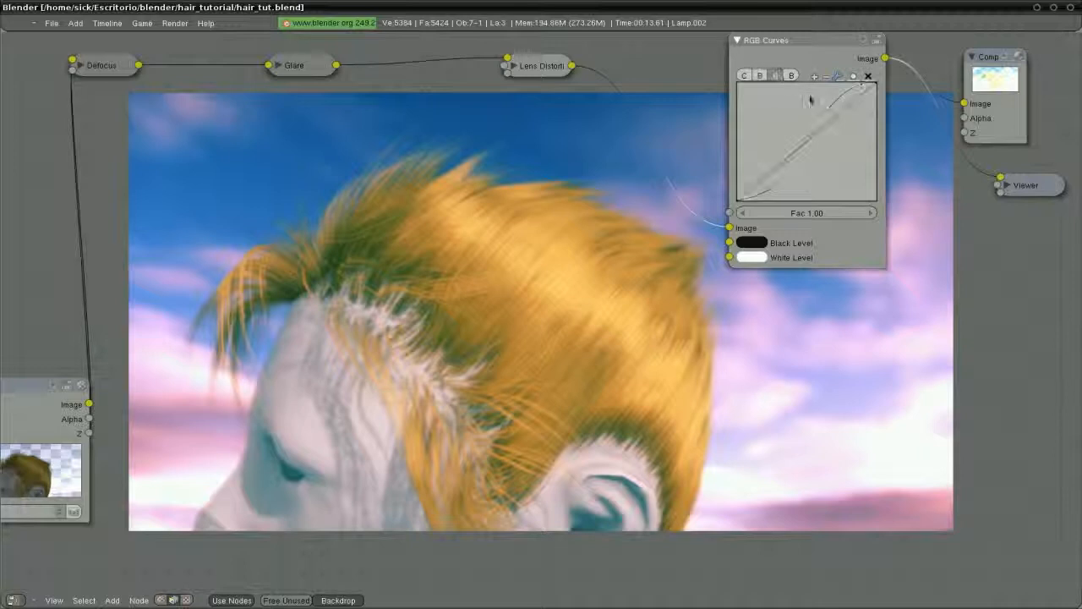
pyautogui.moveTo(839, 116); pyautogui.dragTo(834, 106)
pyautogui.moveTo(780, 156); pyautogui.dragTo(783, 176)
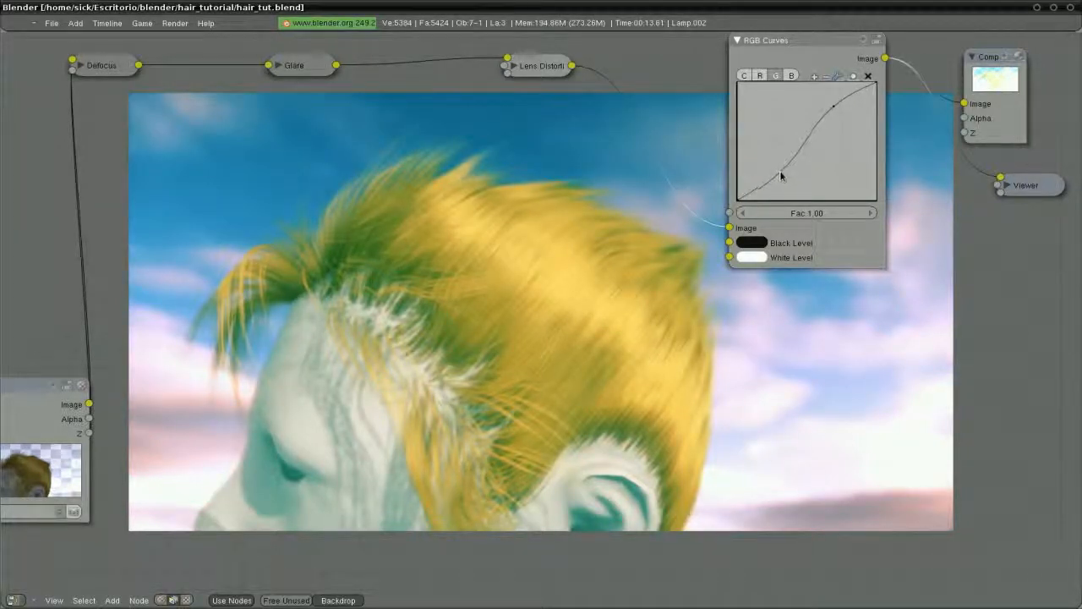
pyautogui.click(836, 107)
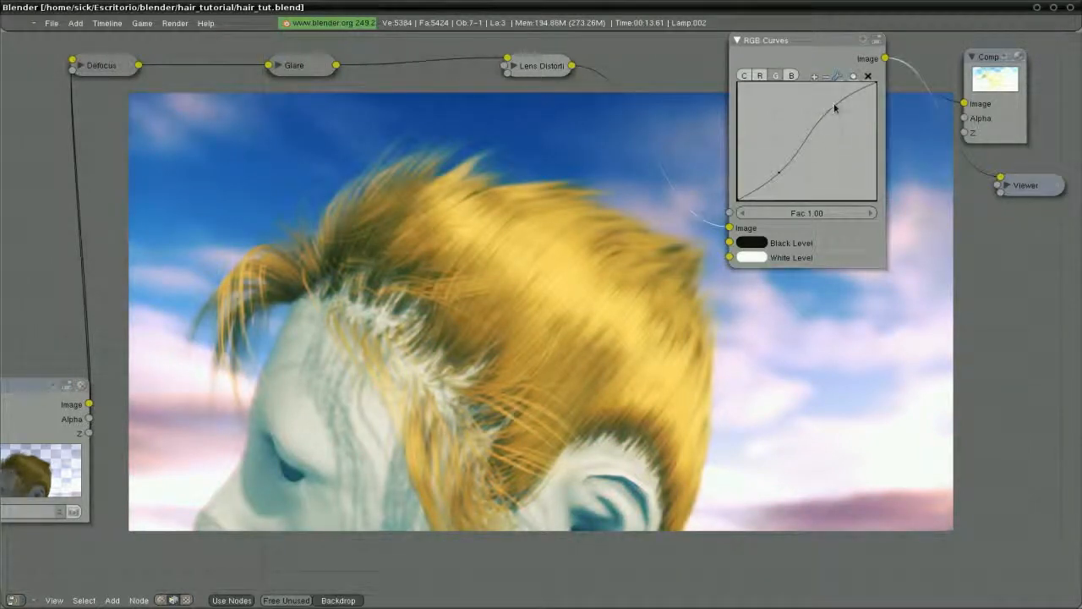
pyautogui.moveTo(834, 104); pyautogui.dragTo(831, 110)
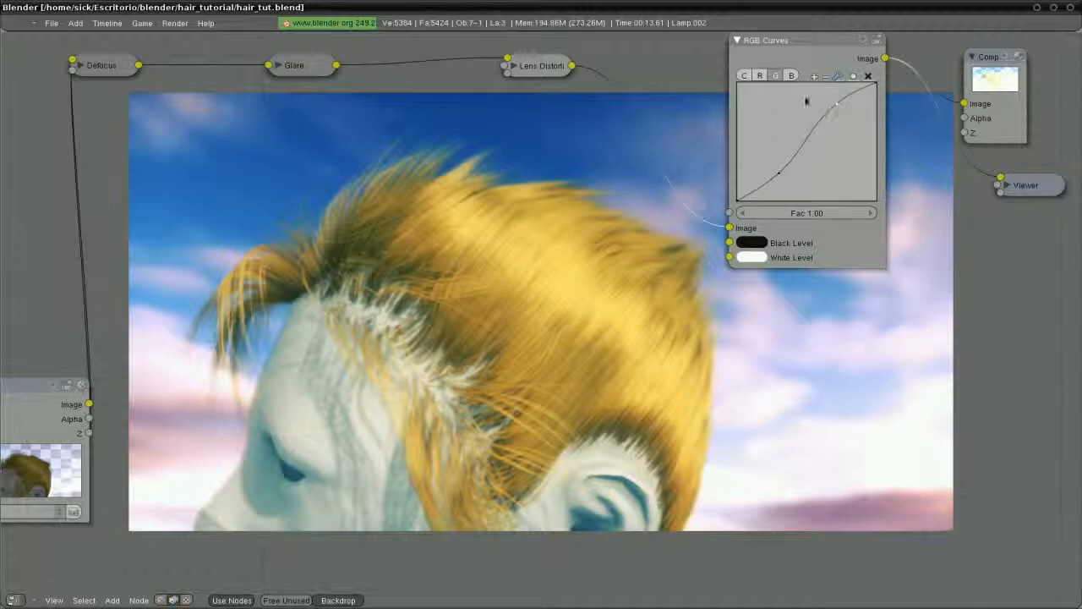
# Raise the blue curve's start, lower its end slightly, and shift the node down
pyautogui.click(792, 75)
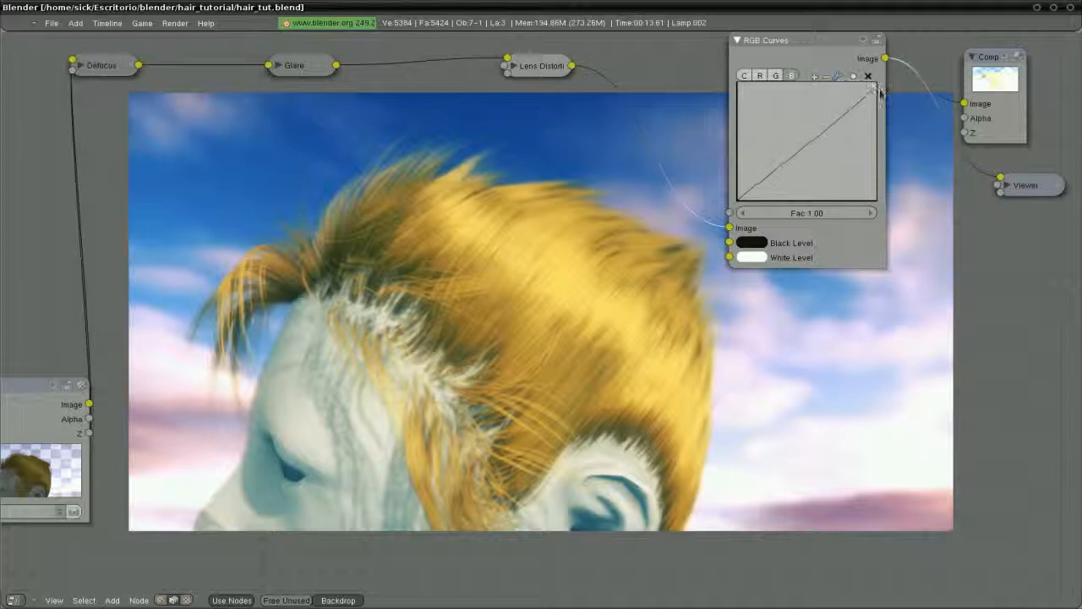
pyautogui.moveTo(737, 201); pyautogui.dragTo(739, 196)
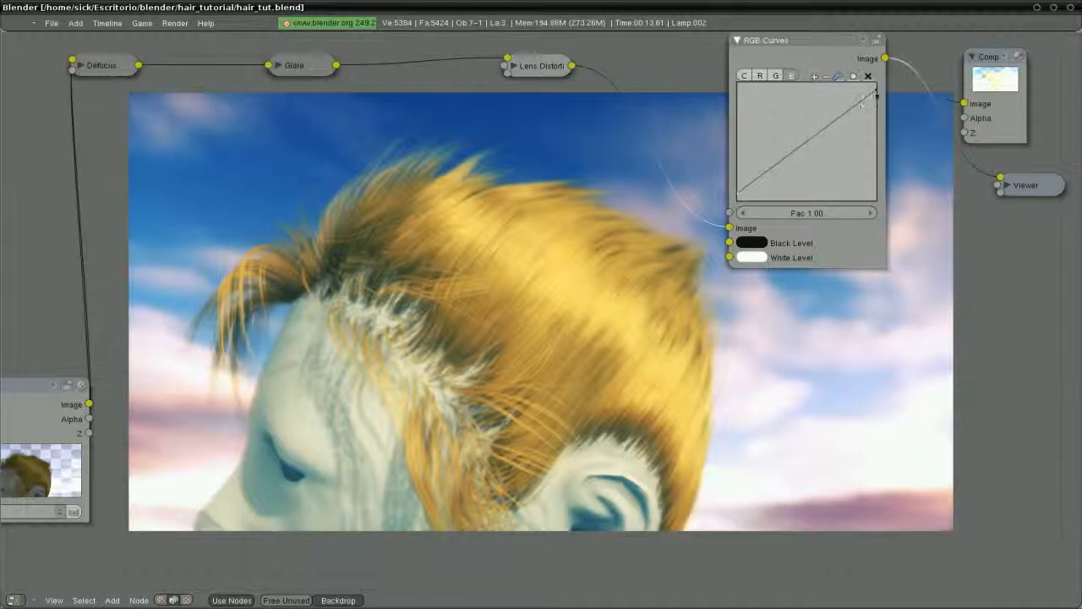
pyautogui.moveTo(876, 85); pyautogui.dragTo(878, 95)
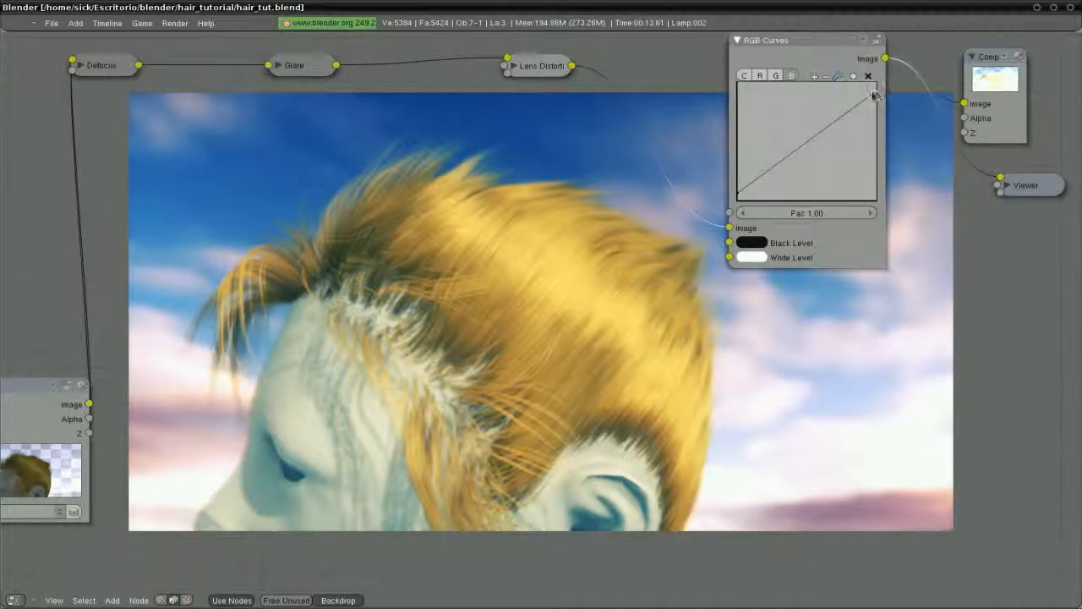
pyautogui.moveTo(785, 52)
pyautogui.mouseDown()
pyautogui.moveTo(838, 57)
pyautogui.moveTo(817, 115)
pyautogui.moveTo(787, 71)
pyautogui.mouseUp()
# Test an S-bend on the combined C curve, then reset it to a straight diagonal
pyautogui.click(748, 94)
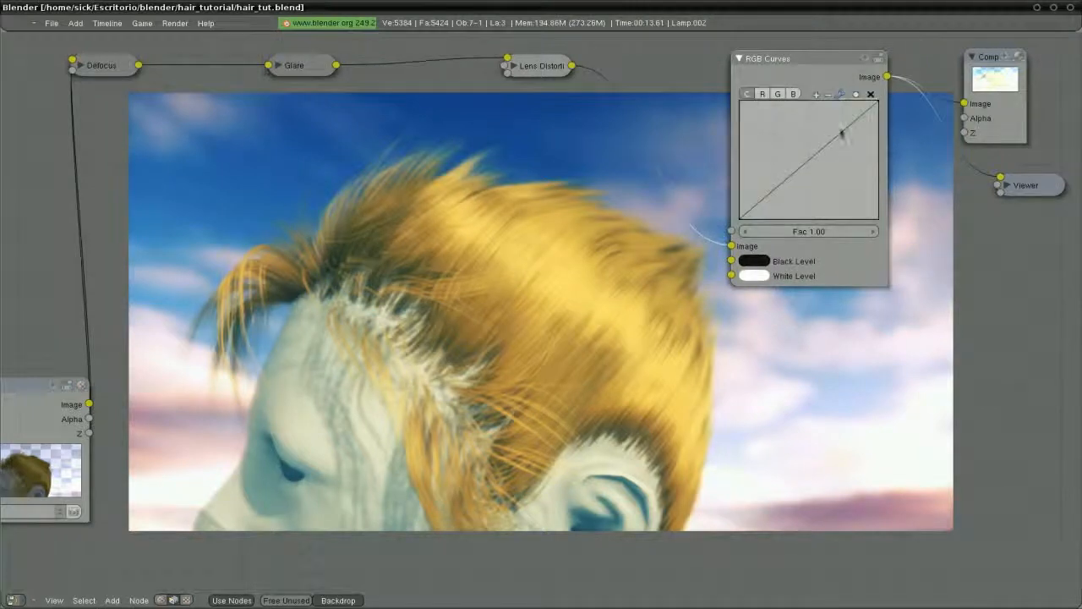
pyautogui.moveTo(840, 135); pyautogui.dragTo(835, 122)
pyautogui.moveTo(770, 185); pyautogui.dragTo(781, 199)
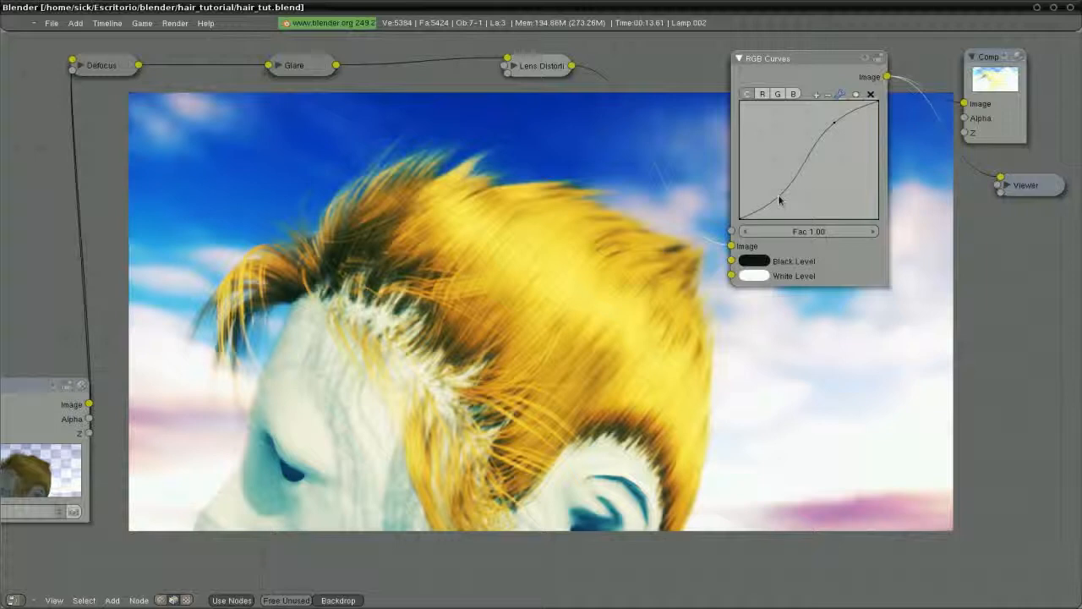
pyautogui.click(871, 94)
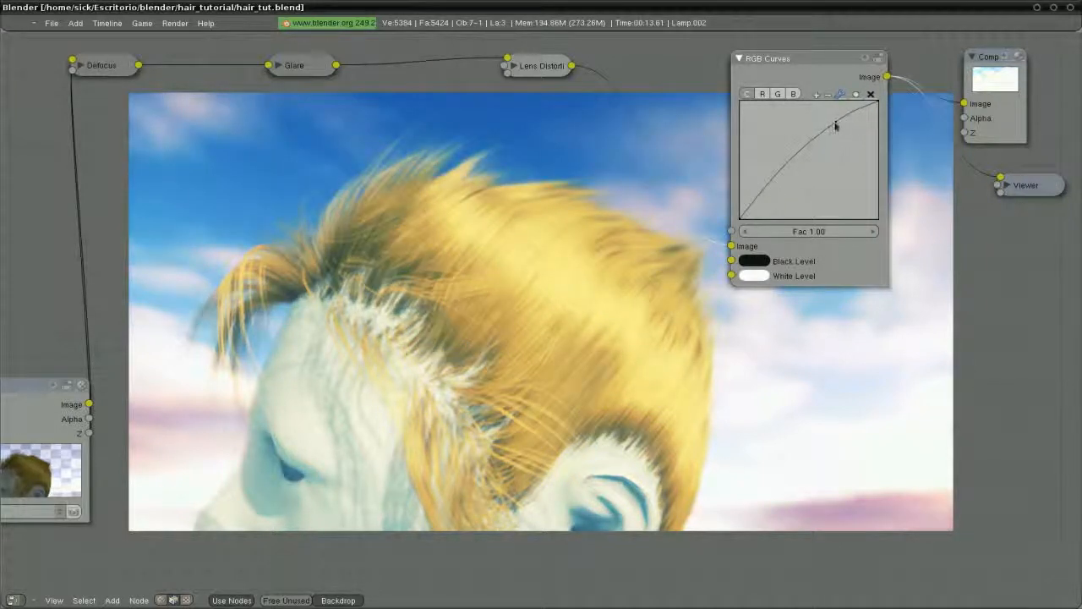
pyautogui.click(871, 93)
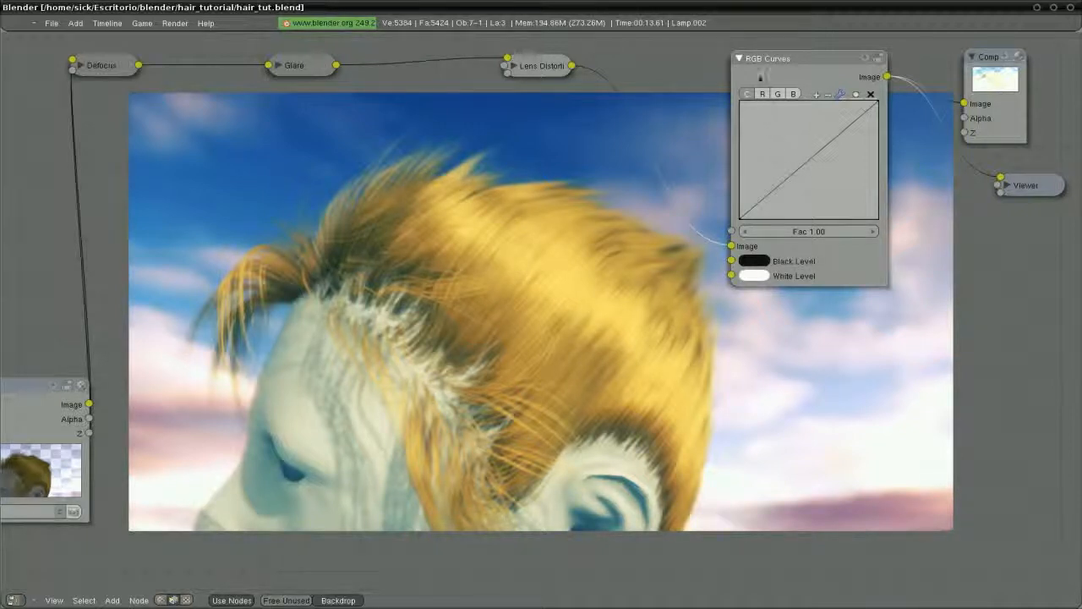
pyautogui.moveTo(758, 70); pyautogui.dragTo(729, 61)
pyautogui.click(709, 73)
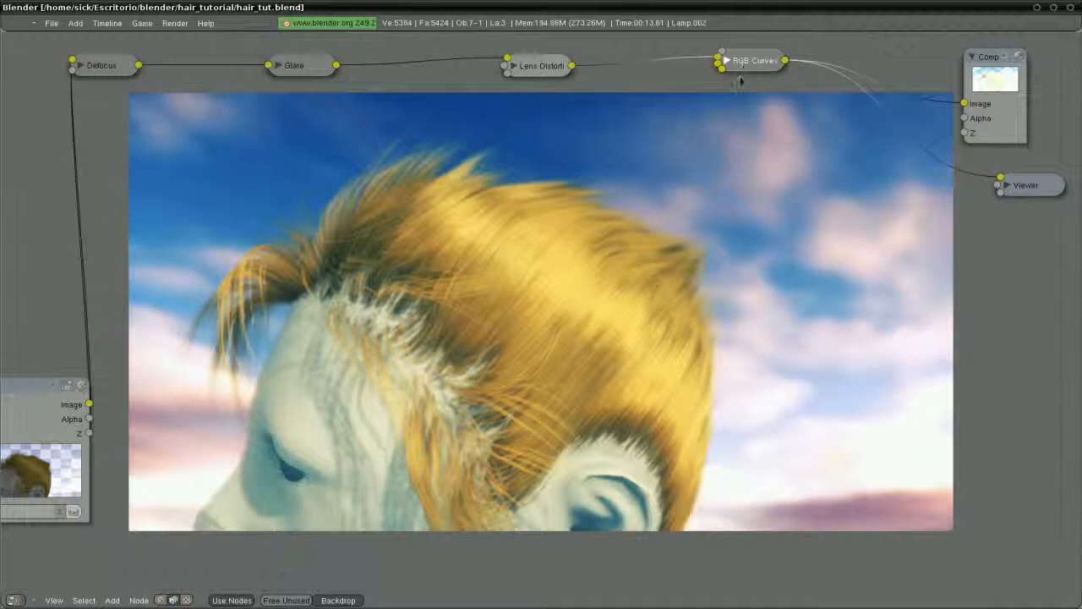
pyautogui.click(726, 61)
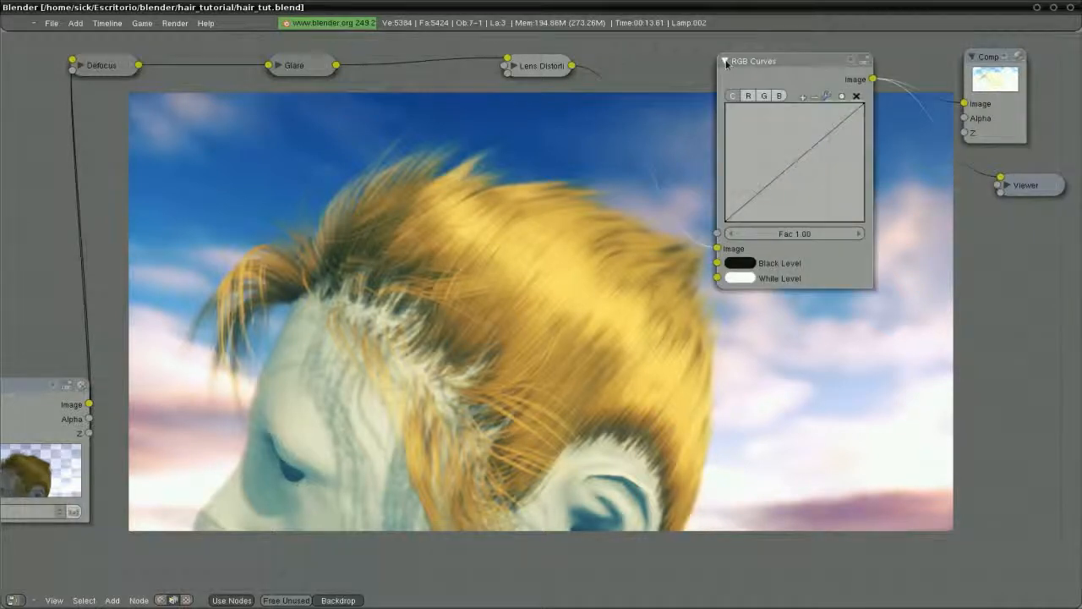
# Adjust the red curve's lower and upper points, adding a point near the top
pyautogui.click(750, 95)
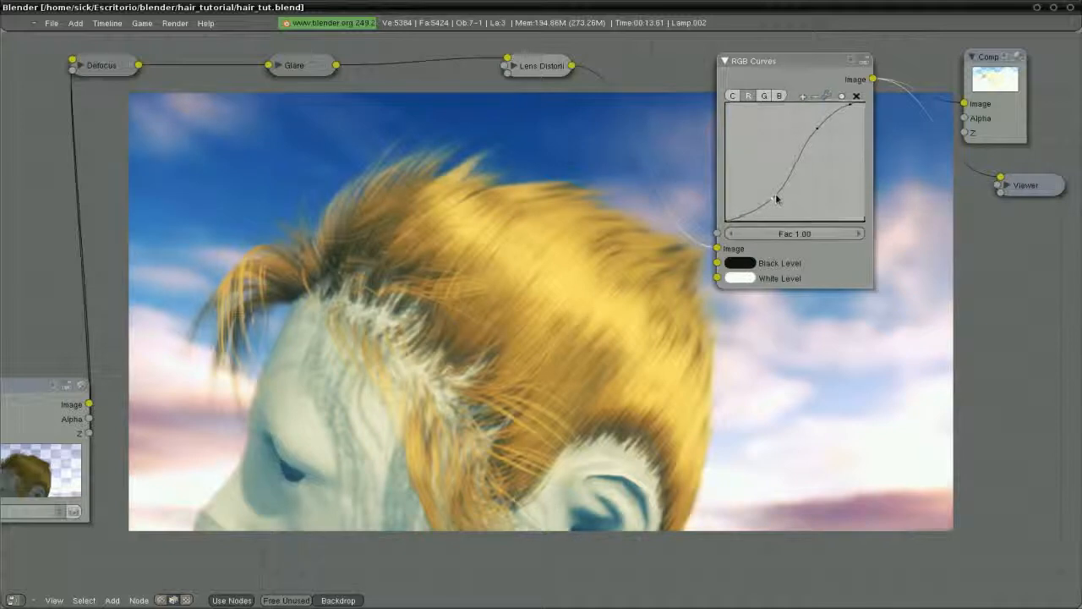
pyautogui.moveTo(776, 196); pyautogui.dragTo(772, 193)
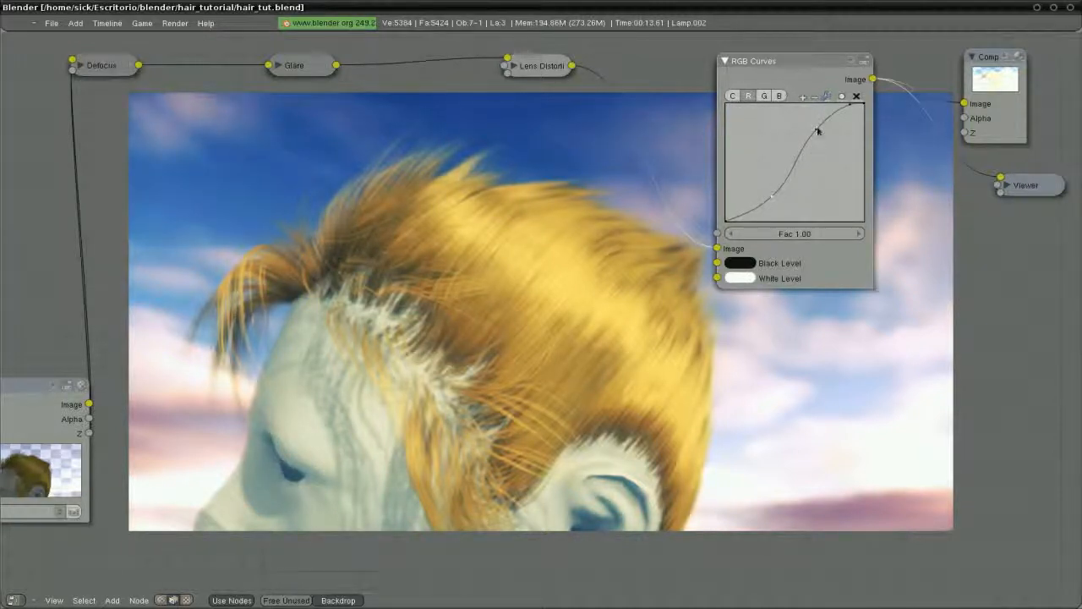
pyautogui.moveTo(817, 128); pyautogui.dragTo(839, 111)
pyautogui.click(839, 109)
pyautogui.moveTo(772, 196); pyautogui.dragTo(771, 200)
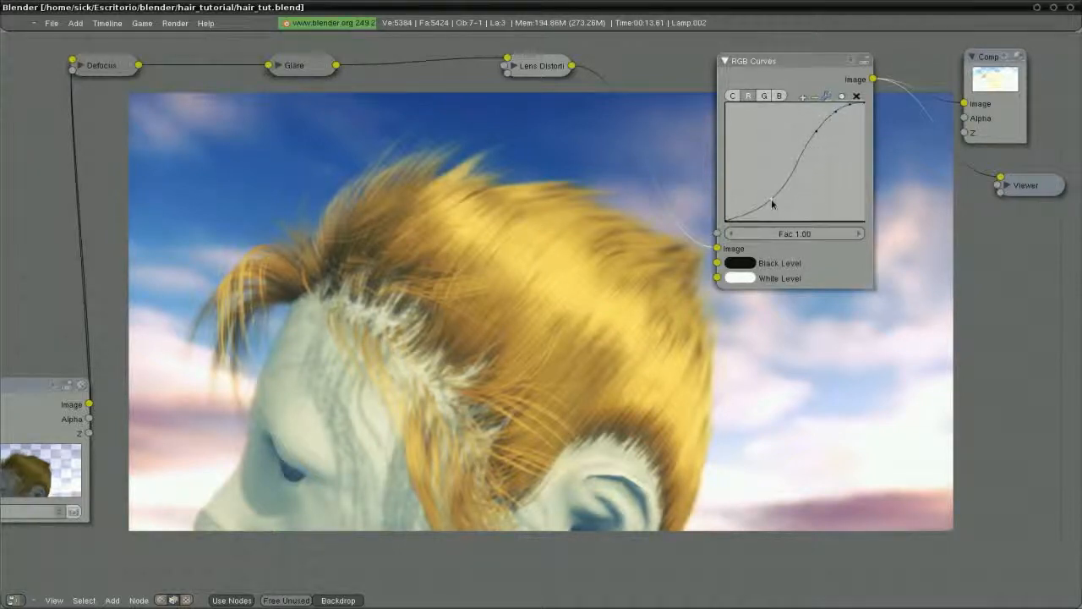
# Nudge the green curve's lower and upper points slightly upward
pyautogui.click(764, 96)
pyautogui.moveTo(767, 193); pyautogui.dragTo(767, 192)
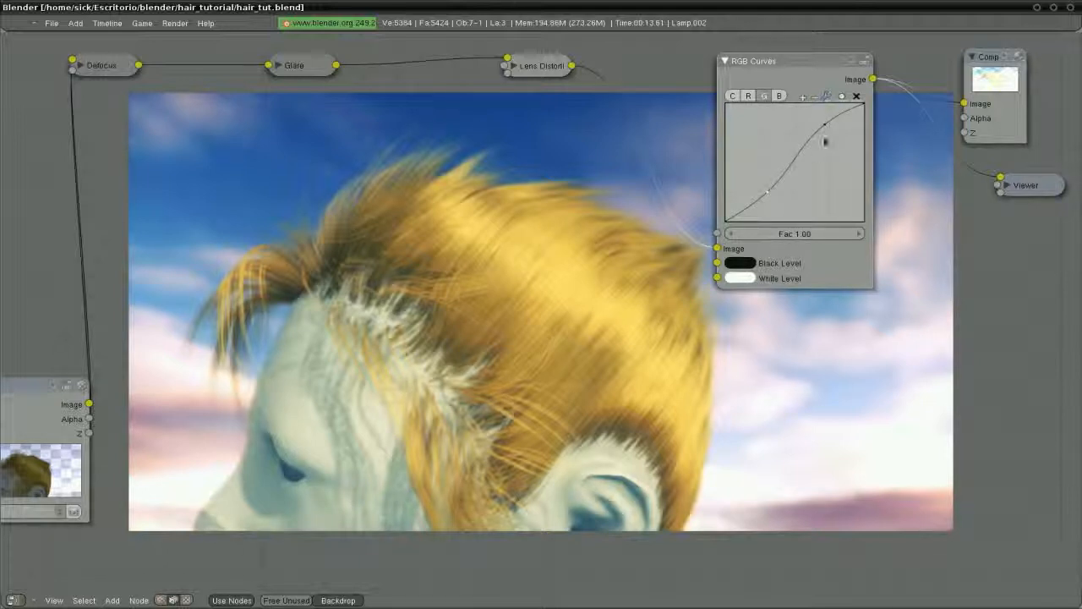
pyautogui.moveTo(825, 128); pyautogui.dragTo(826, 125)
# Collapse RGB Curves with H and space Defocus, Glare, Lens Distortion and RGB Curves evenly
pyautogui.press('h')
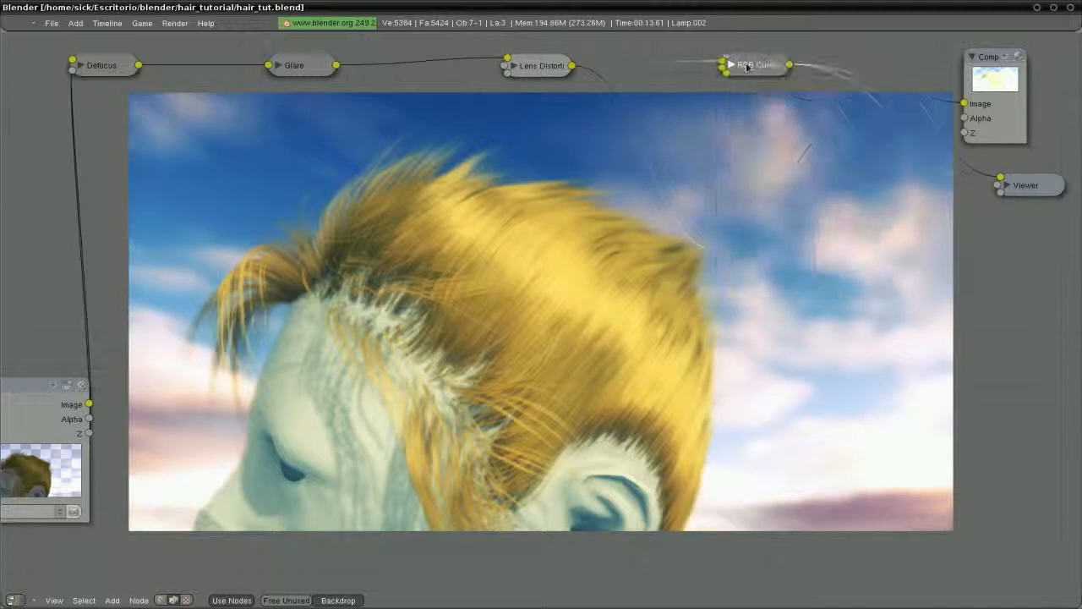
pyautogui.moveTo(535, 73); pyautogui.dragTo(558, 72)
pyautogui.moveTo(328, 73); pyautogui.dragTo(370, 73)
pyautogui.moveTo(105, 71); pyautogui.dragTo(152, 71)
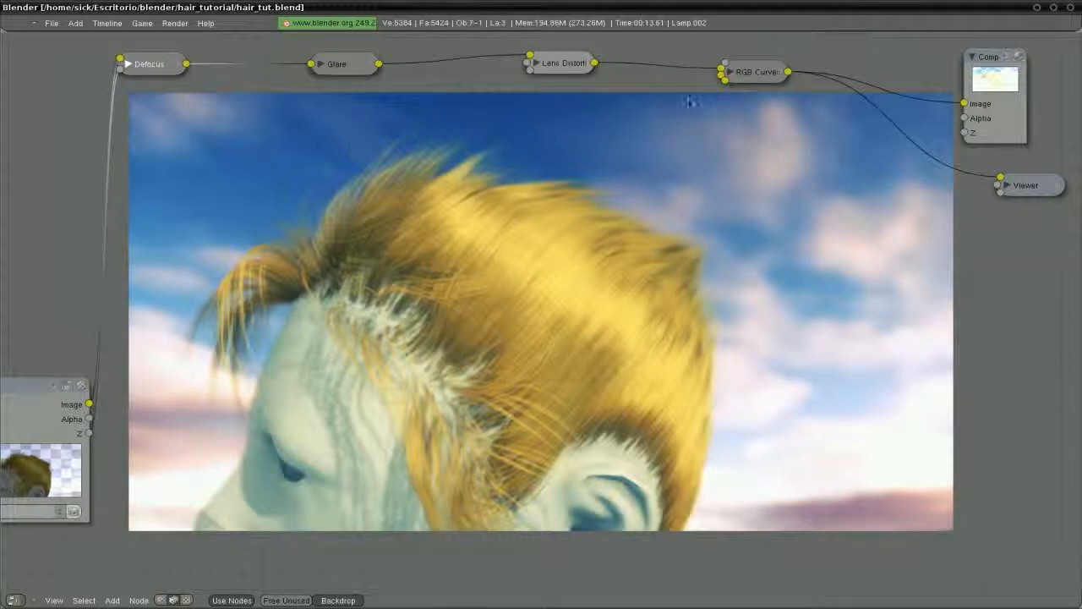
pyautogui.moveTo(755, 78); pyautogui.dragTo(766, 71)
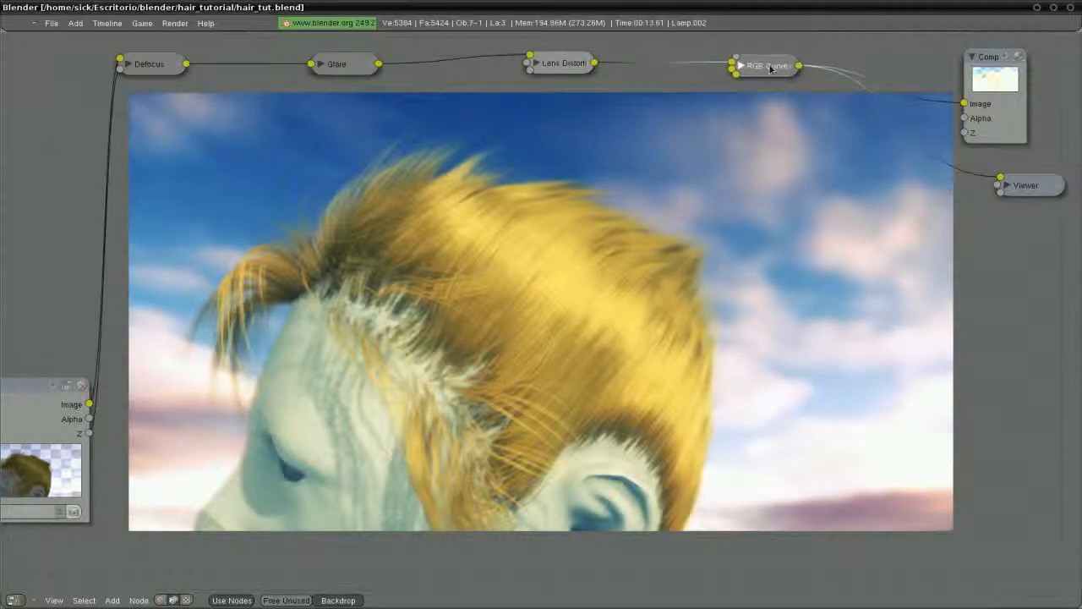
# Widen the Composite node to enlarge its preview and place it just above the Viewer
pyautogui.moveTo(990, 58); pyautogui.dragTo(879, 50)
pyautogui.click(978, 48)
pyautogui.click(991, 69)
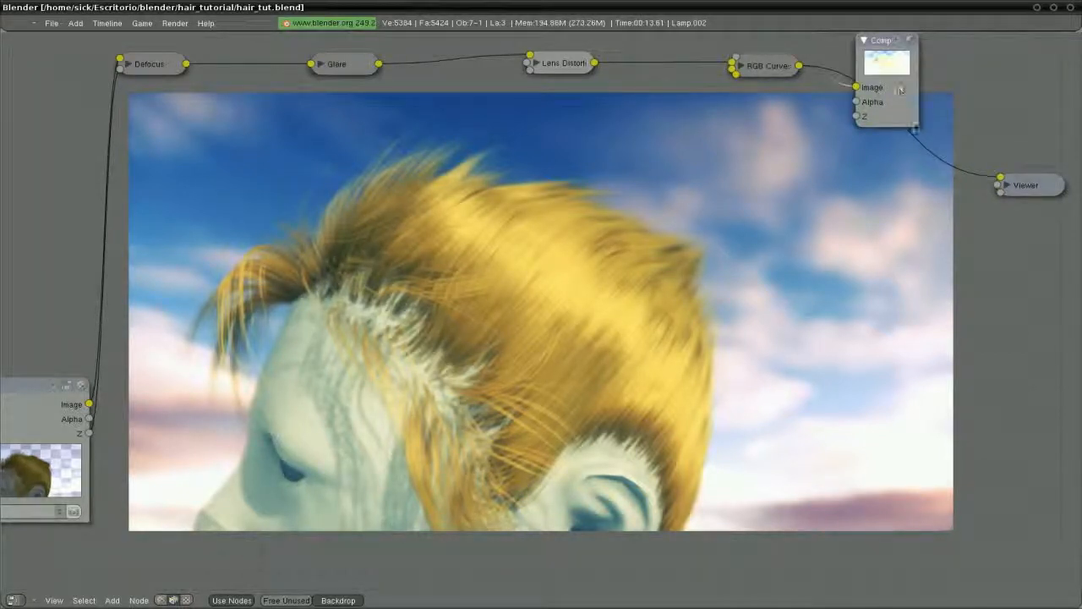
pyautogui.moveTo(915, 127); pyautogui.dragTo(990, 146)
pyautogui.moveTo(919, 44); pyautogui.dragTo(991, 44)
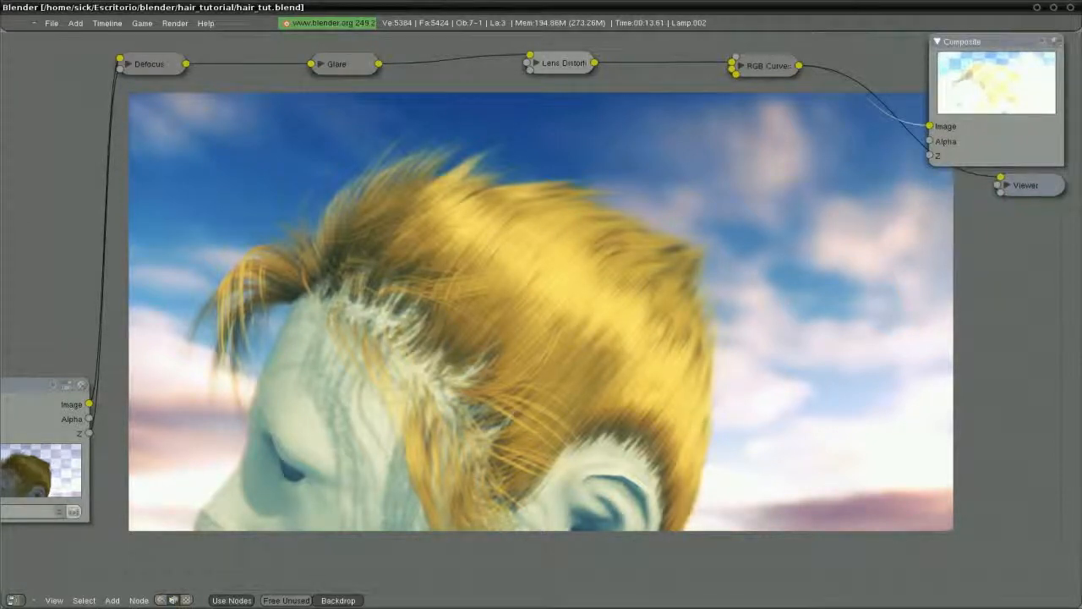